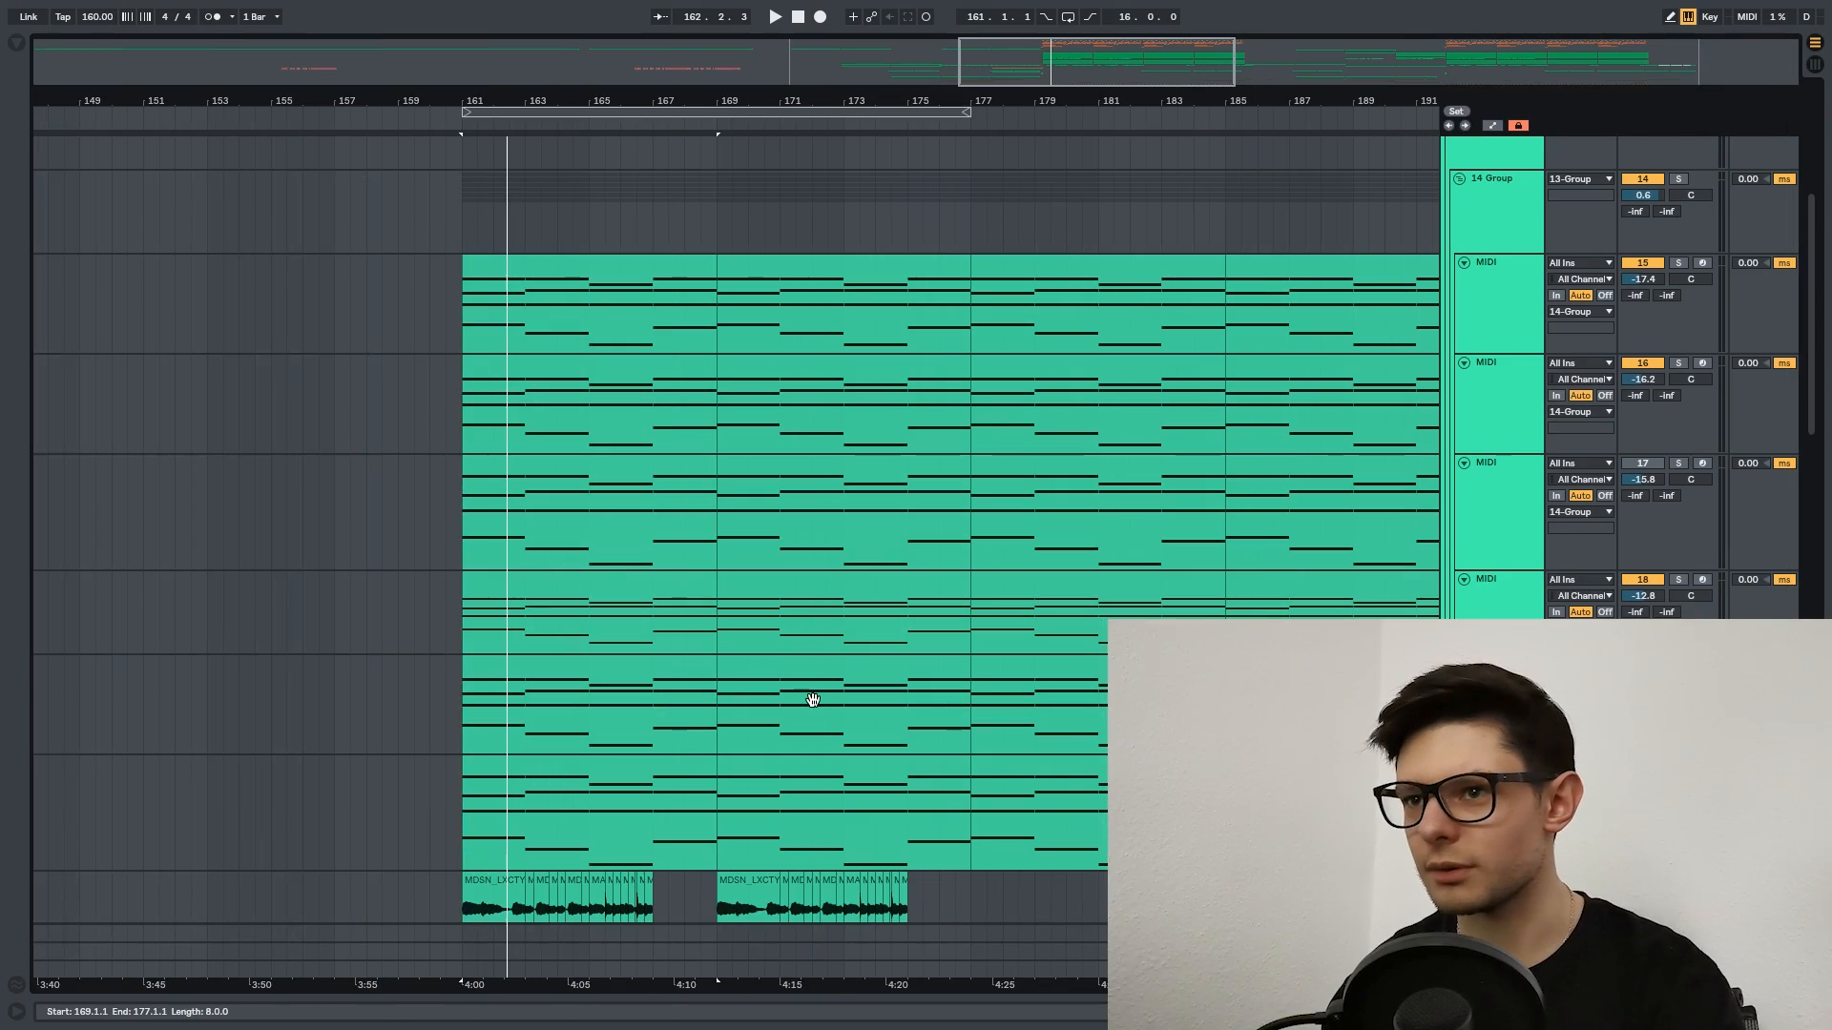
# Examine the stacked MIDI layers and vocal chops of the section starting at bar 161.
pyautogui.scroll(-5, 879, 564)
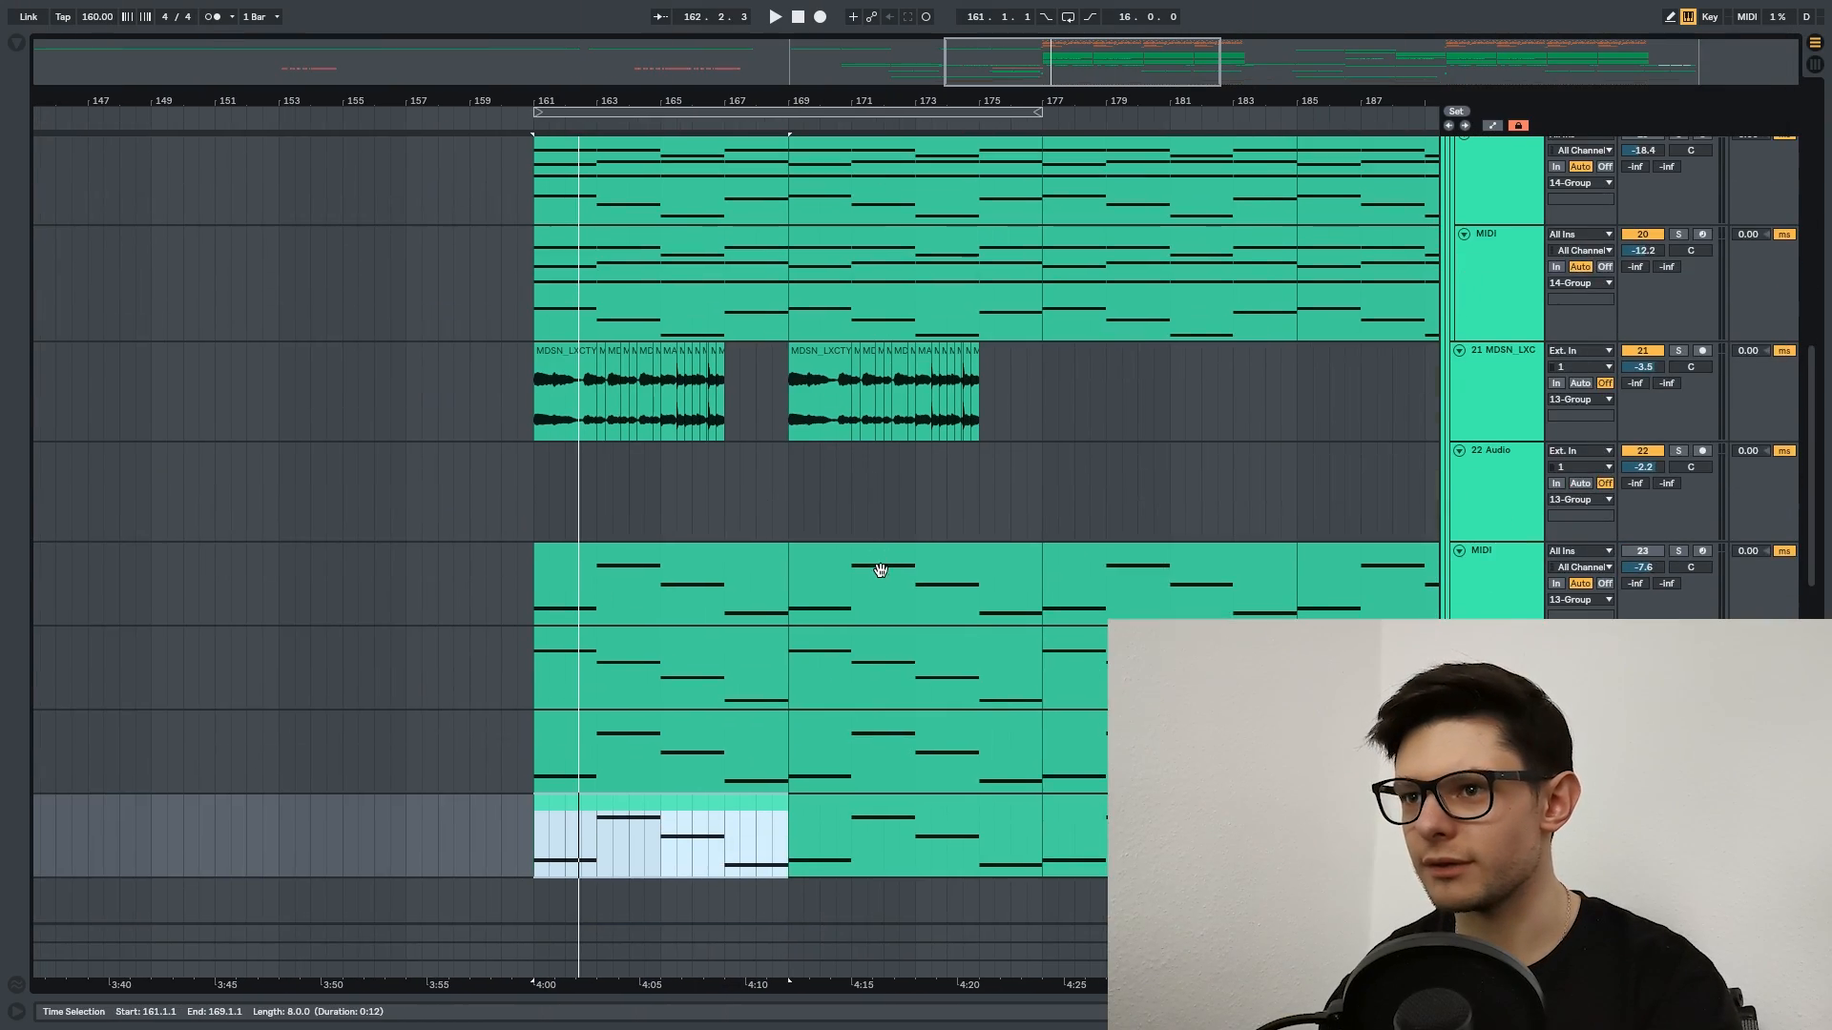
pyautogui.scroll(-3, 832, 618)
pyautogui.moveTo(751, 471); pyautogui.dragTo(777, 229)
pyautogui.scroll(3, 620, 478)
pyautogui.moveTo(671, 210); pyautogui.dragTo(649, 697)
pyautogui.moveTo(682, 143); pyautogui.dragTo(700, 666)
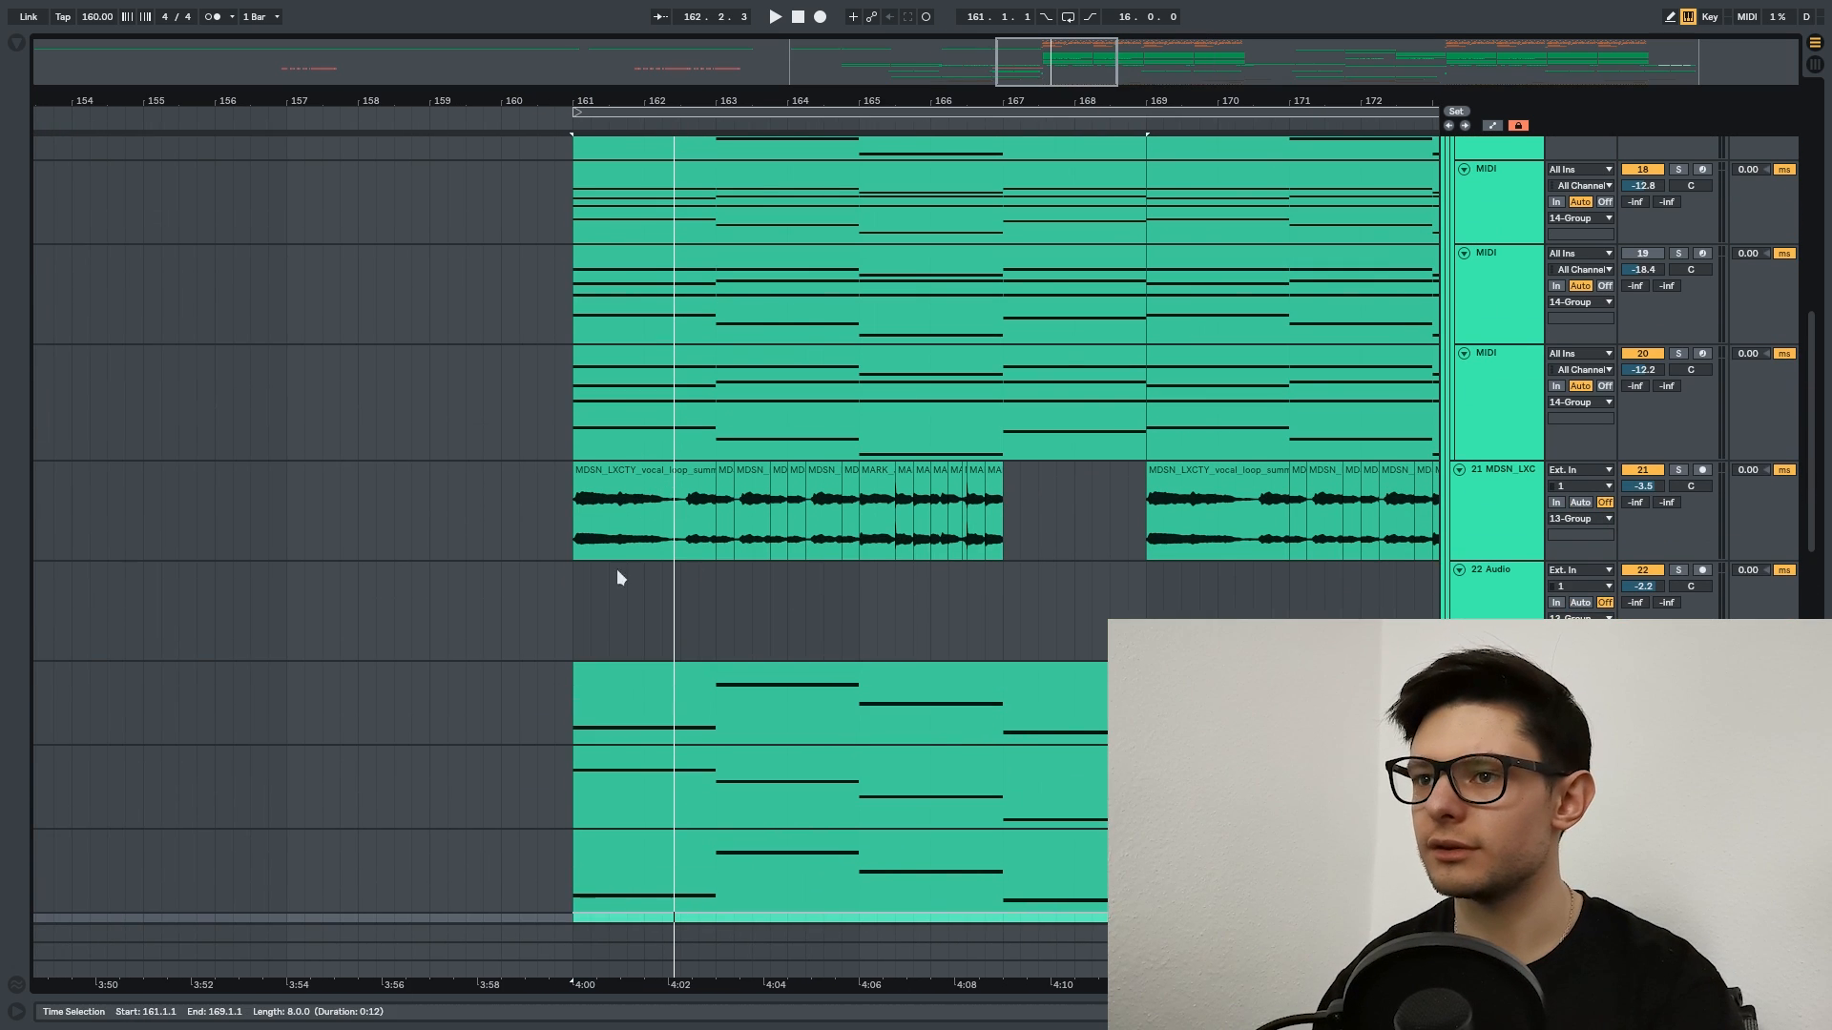
pyautogui.click(580, 607)
pyautogui.moveTo(949, 360); pyautogui.dragTo(869, 759)
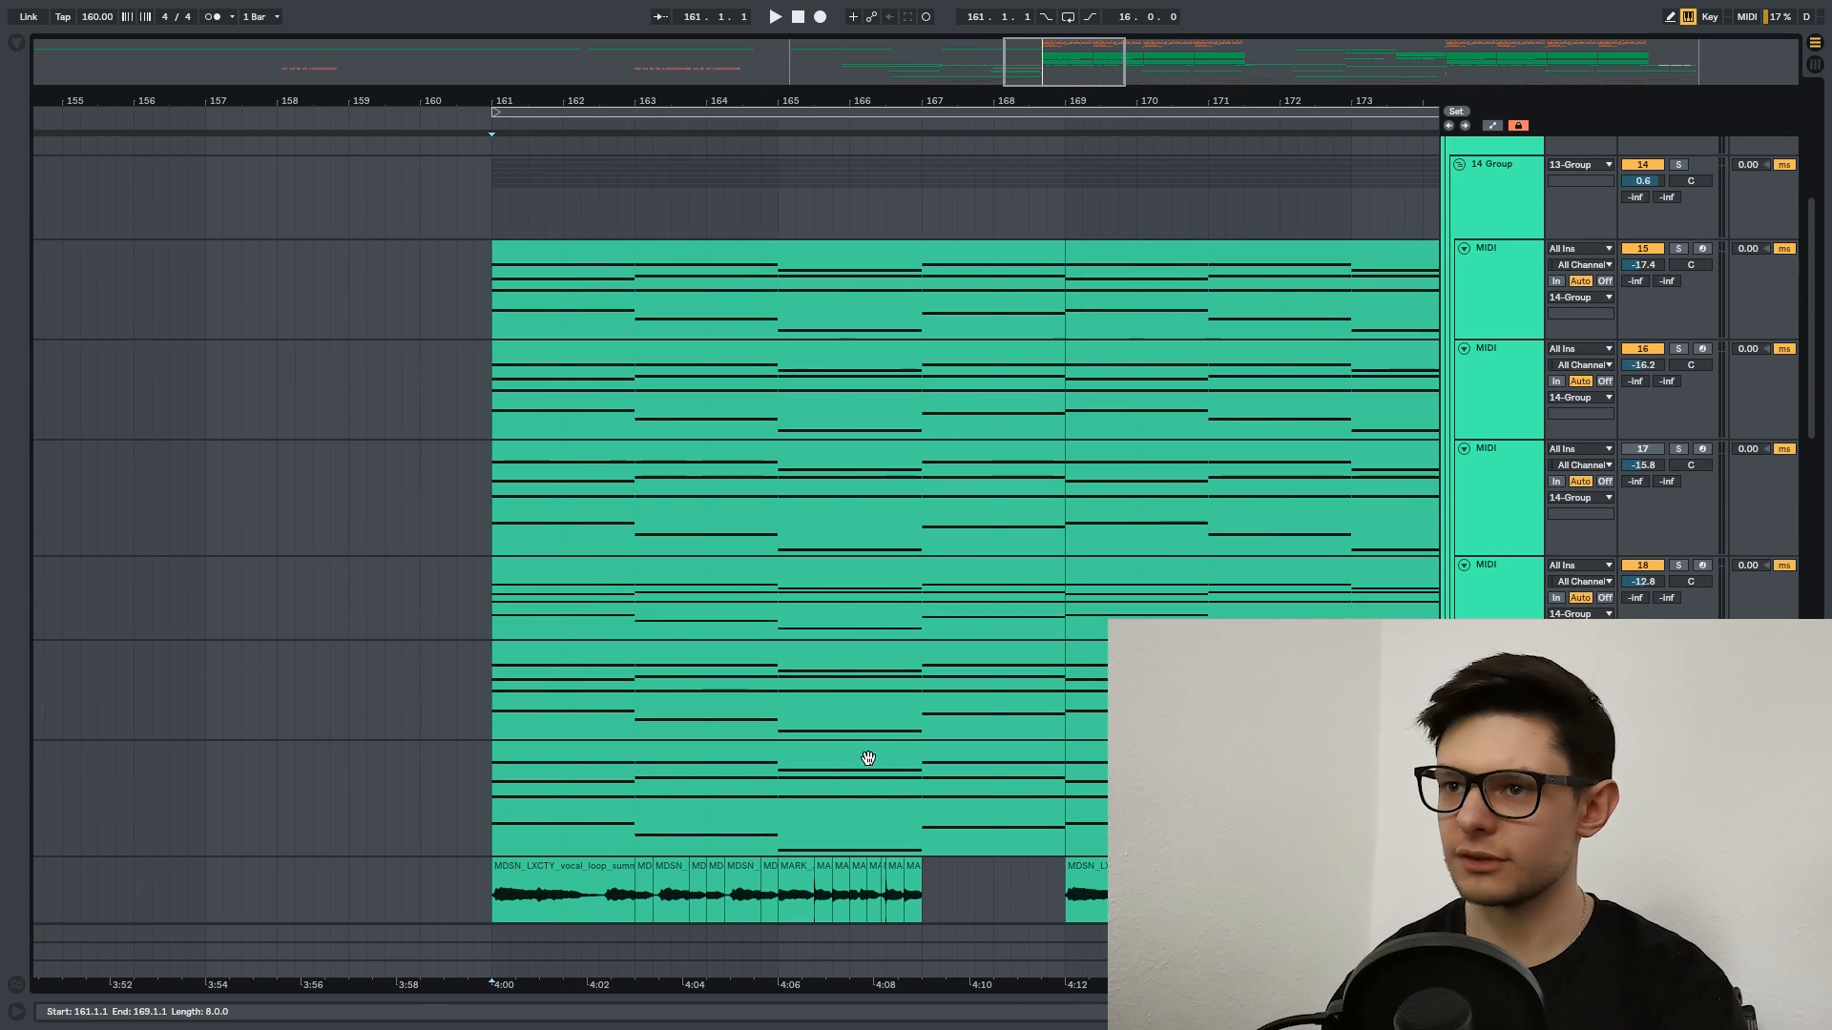
# Play the arrangement from bar 159 into the section starting at bar 161, and stop playback.
pyautogui.click(365, 290)
pyautogui.press('space')
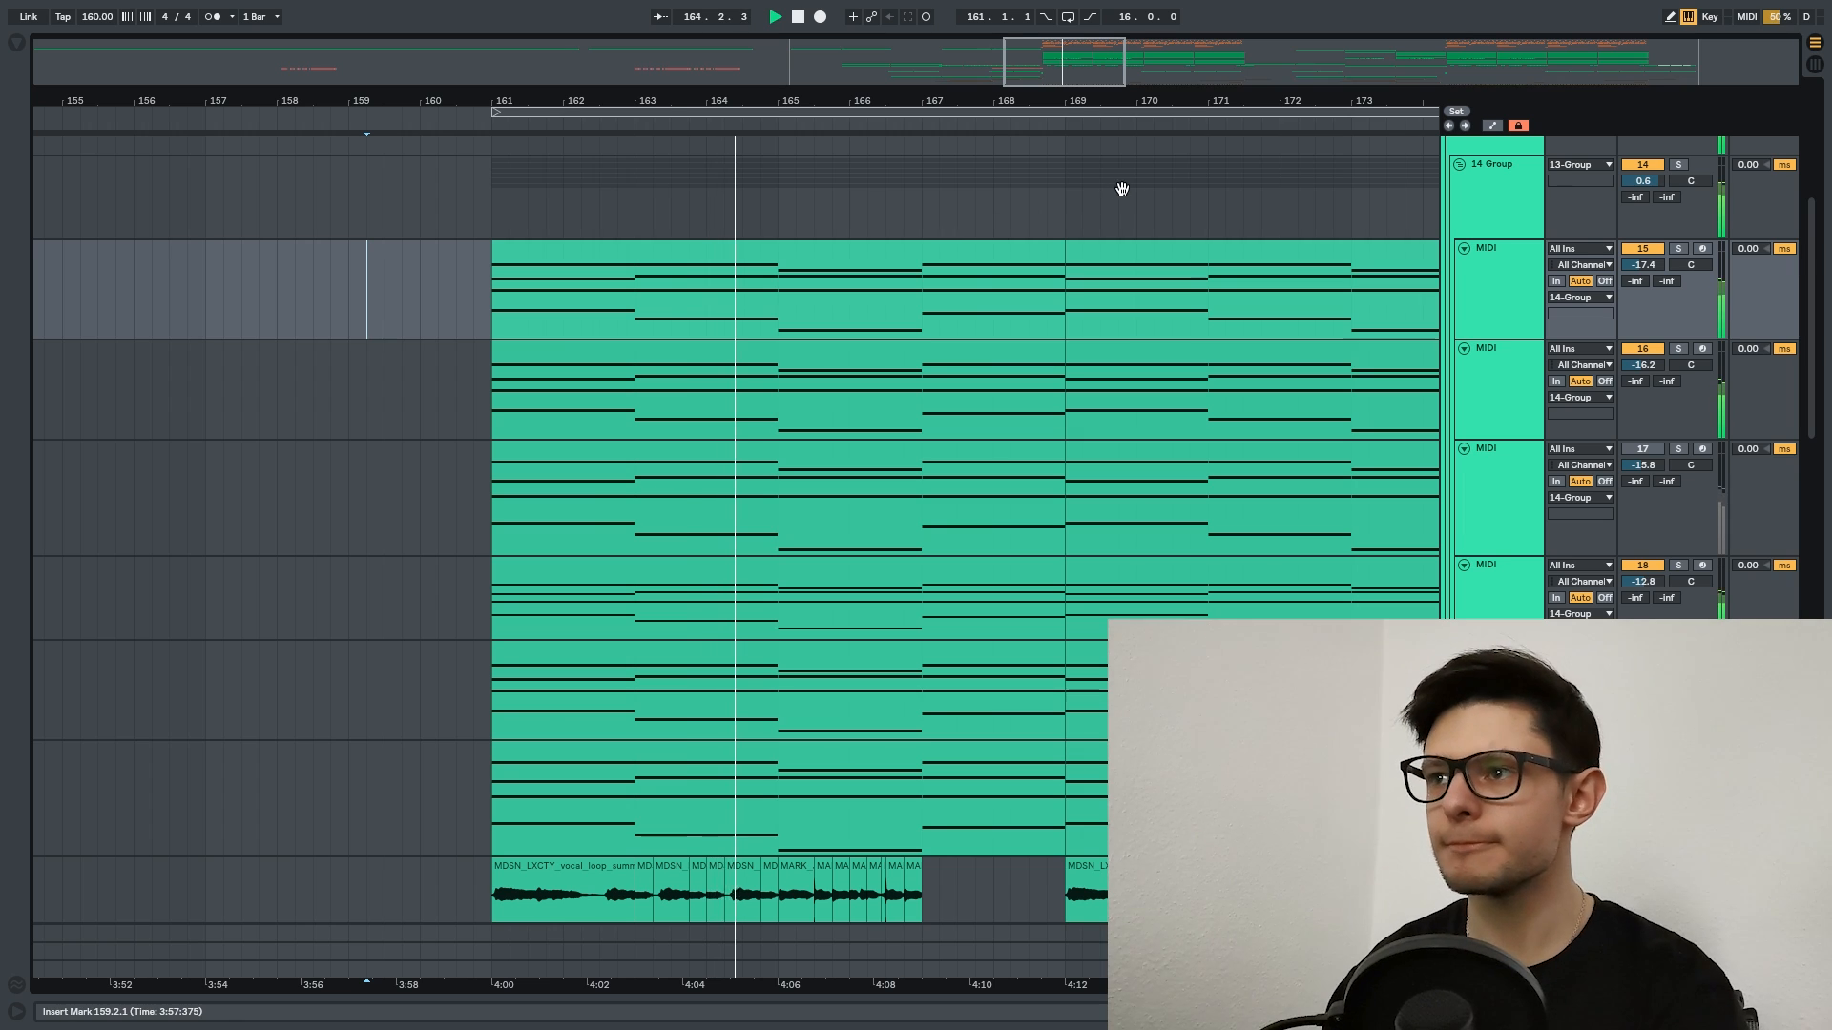
pyautogui.scroll(3, 1104, 353)
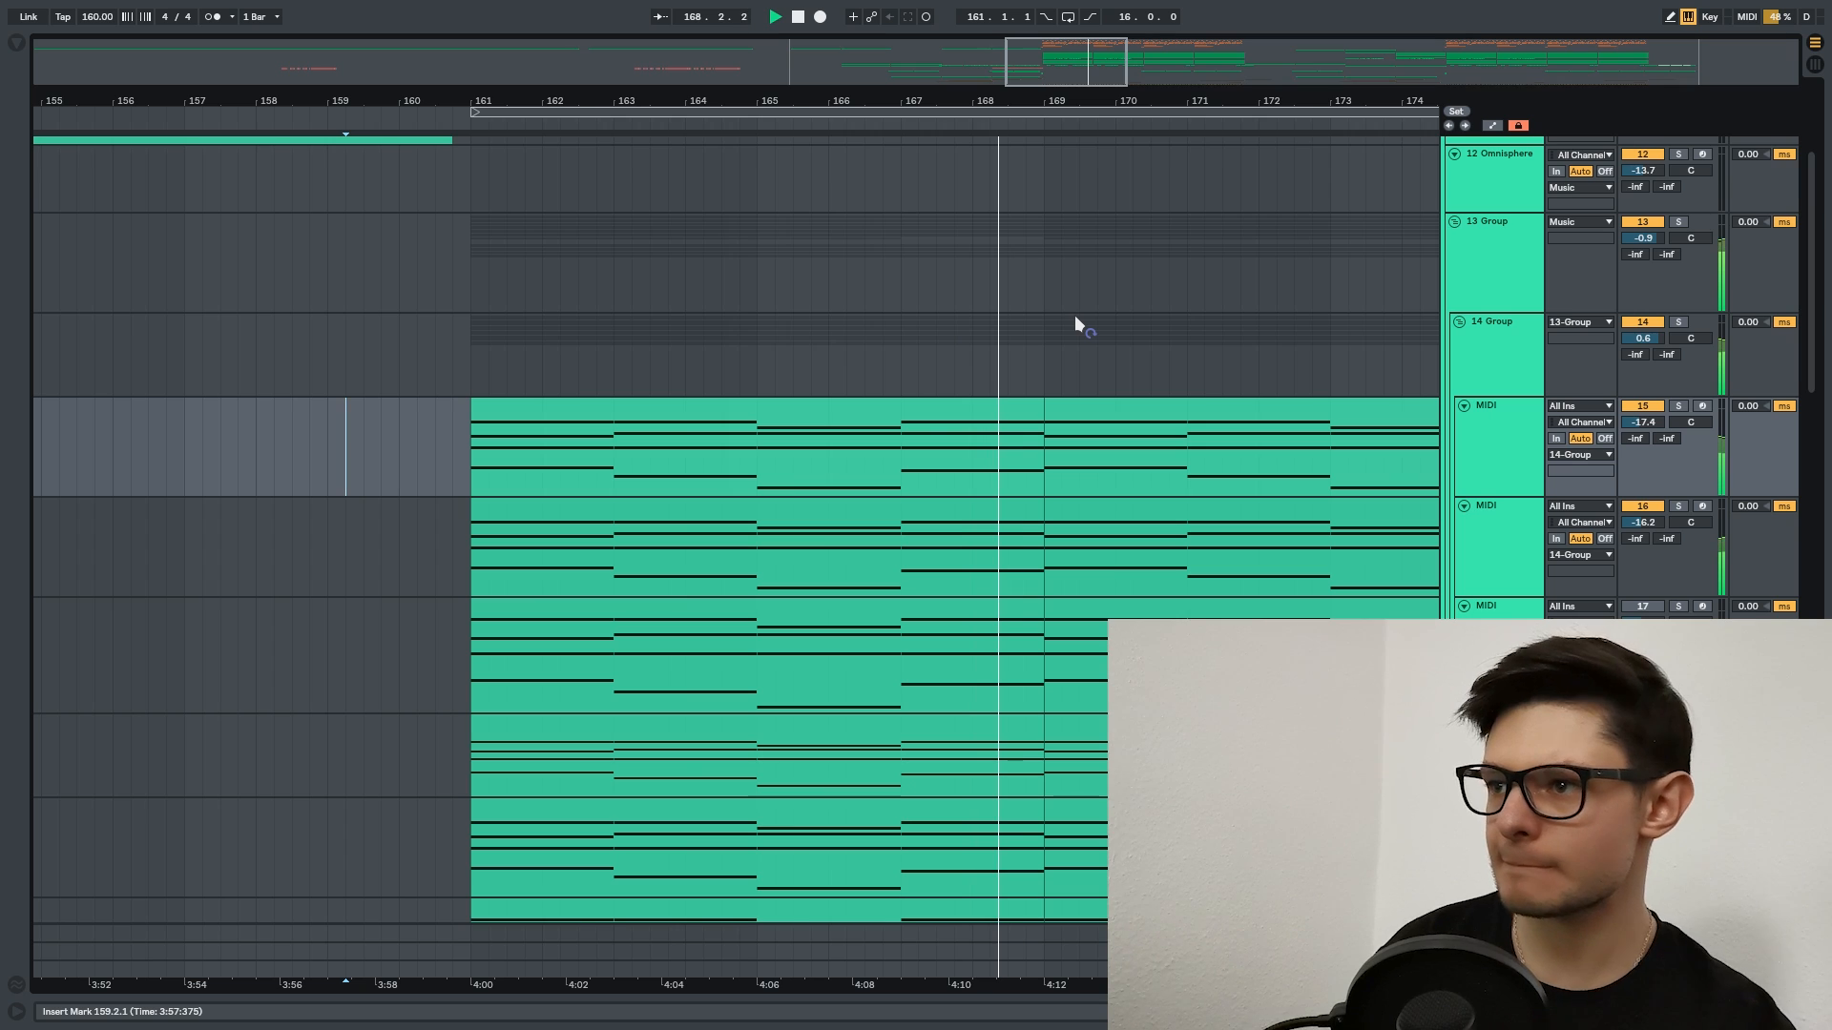
pyautogui.press('space')
# Survey all tracks active from bar 161, from the grouped MIDI layers through the vocal chops to the drums.
pyautogui.scroll(-5, 1074, 316)
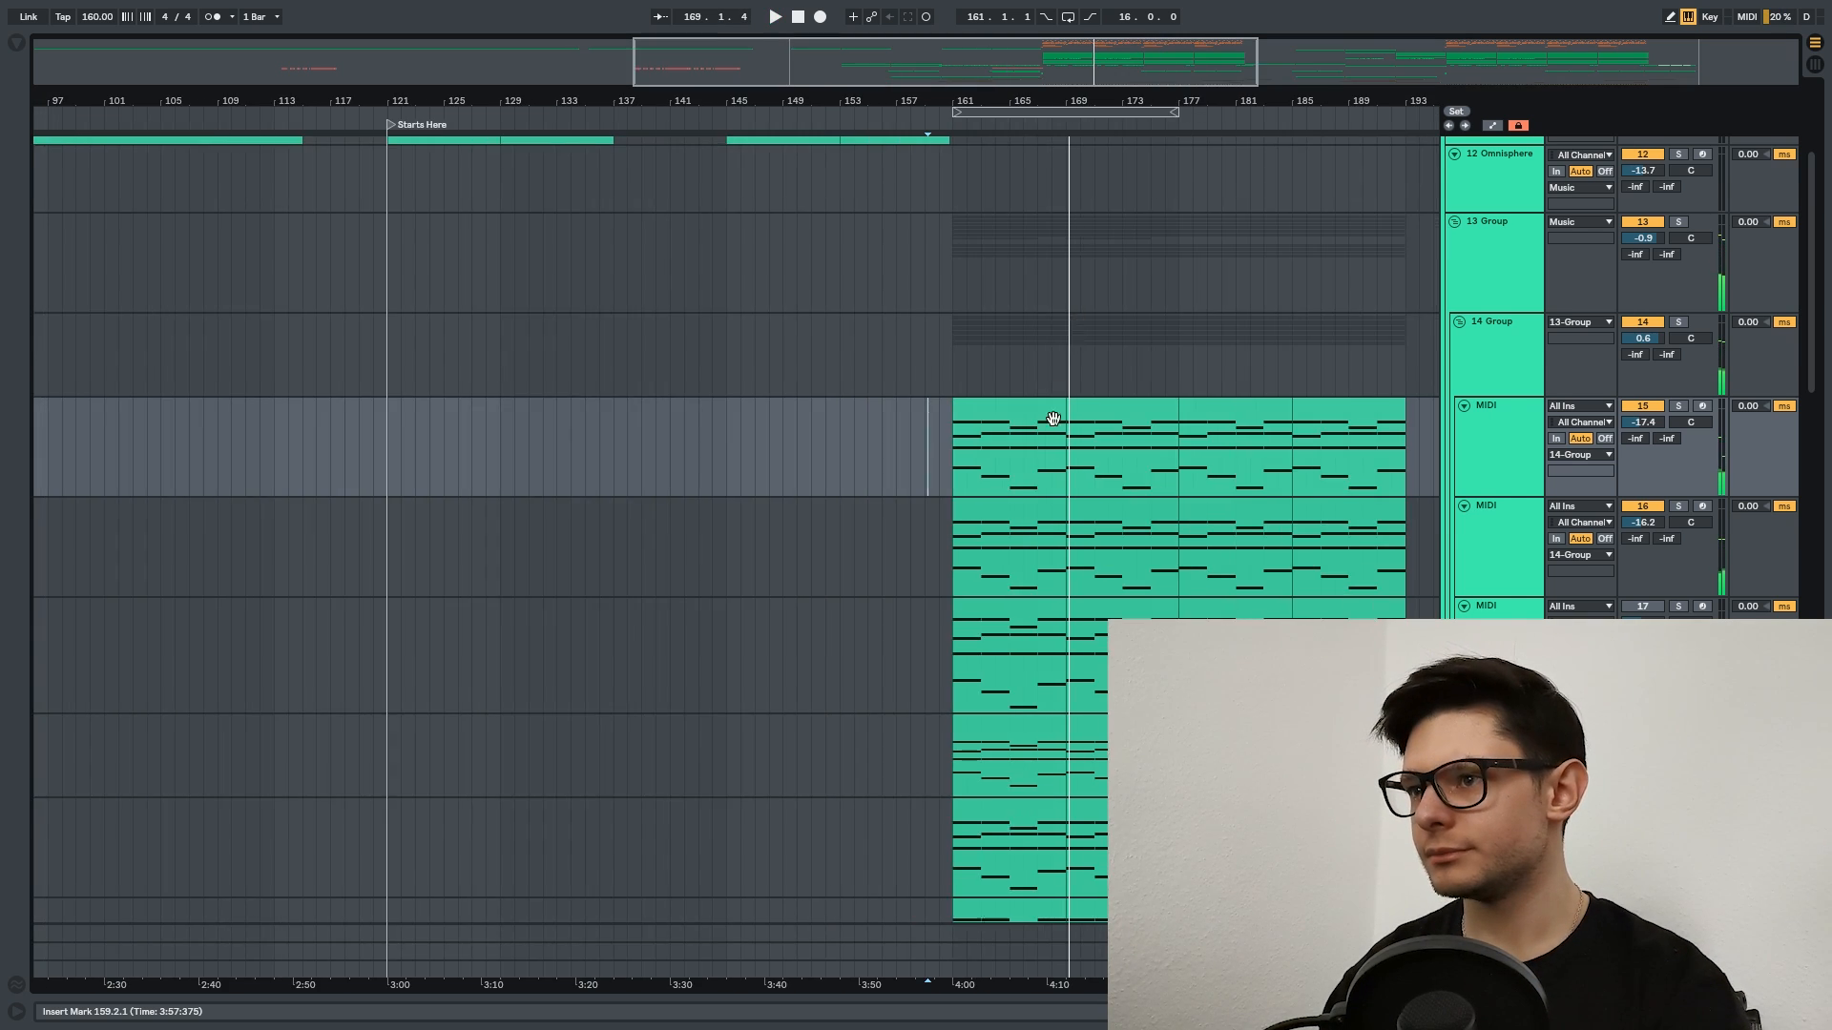
pyautogui.moveTo(1050, 417); pyautogui.dragTo(897, 291)
pyautogui.moveTo(894, 595); pyautogui.dragTo(844, 277)
pyautogui.moveTo(868, 477); pyautogui.dragTo(886, 170)
pyautogui.moveTo(851, 524); pyautogui.dragTo(799, 349)
pyautogui.scroll(3, 799, 382)
pyautogui.moveTo(787, 515); pyautogui.dragTo(784, 811)
pyautogui.moveTo(781, 458); pyautogui.dragTo(772, 785)
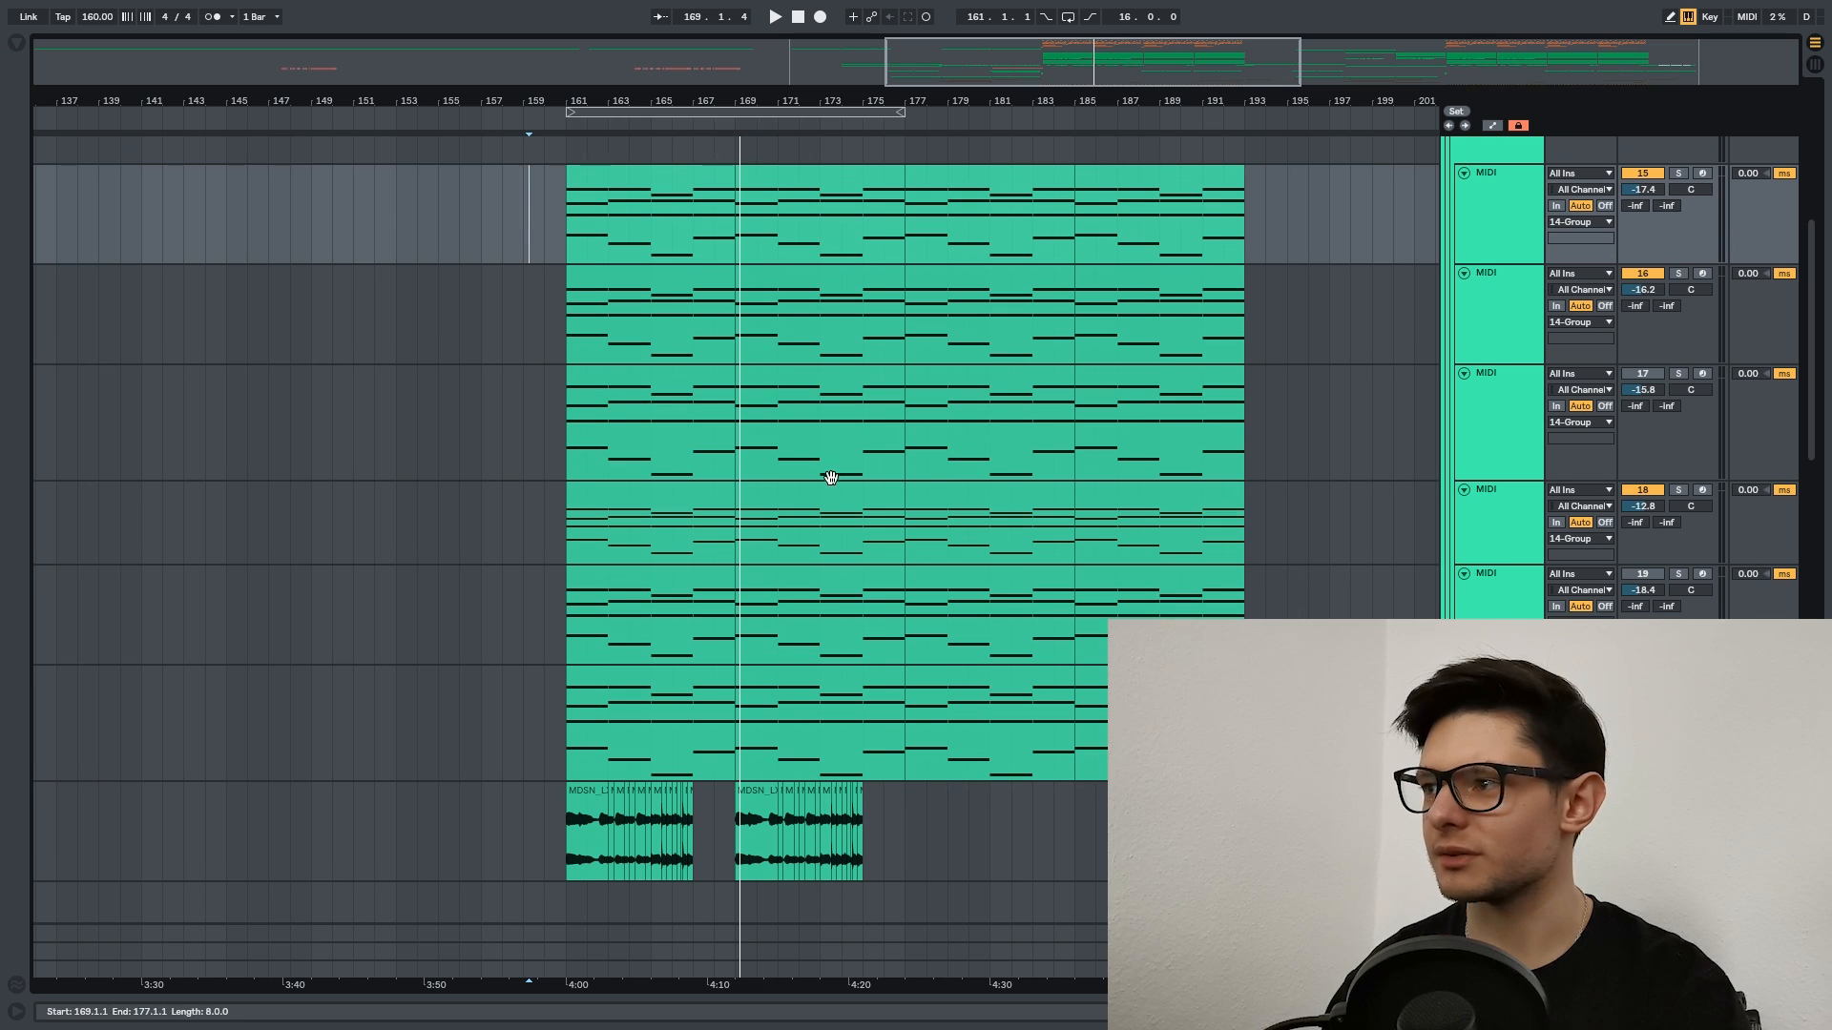
pyautogui.moveTo(832, 480); pyautogui.dragTo(855, 237)
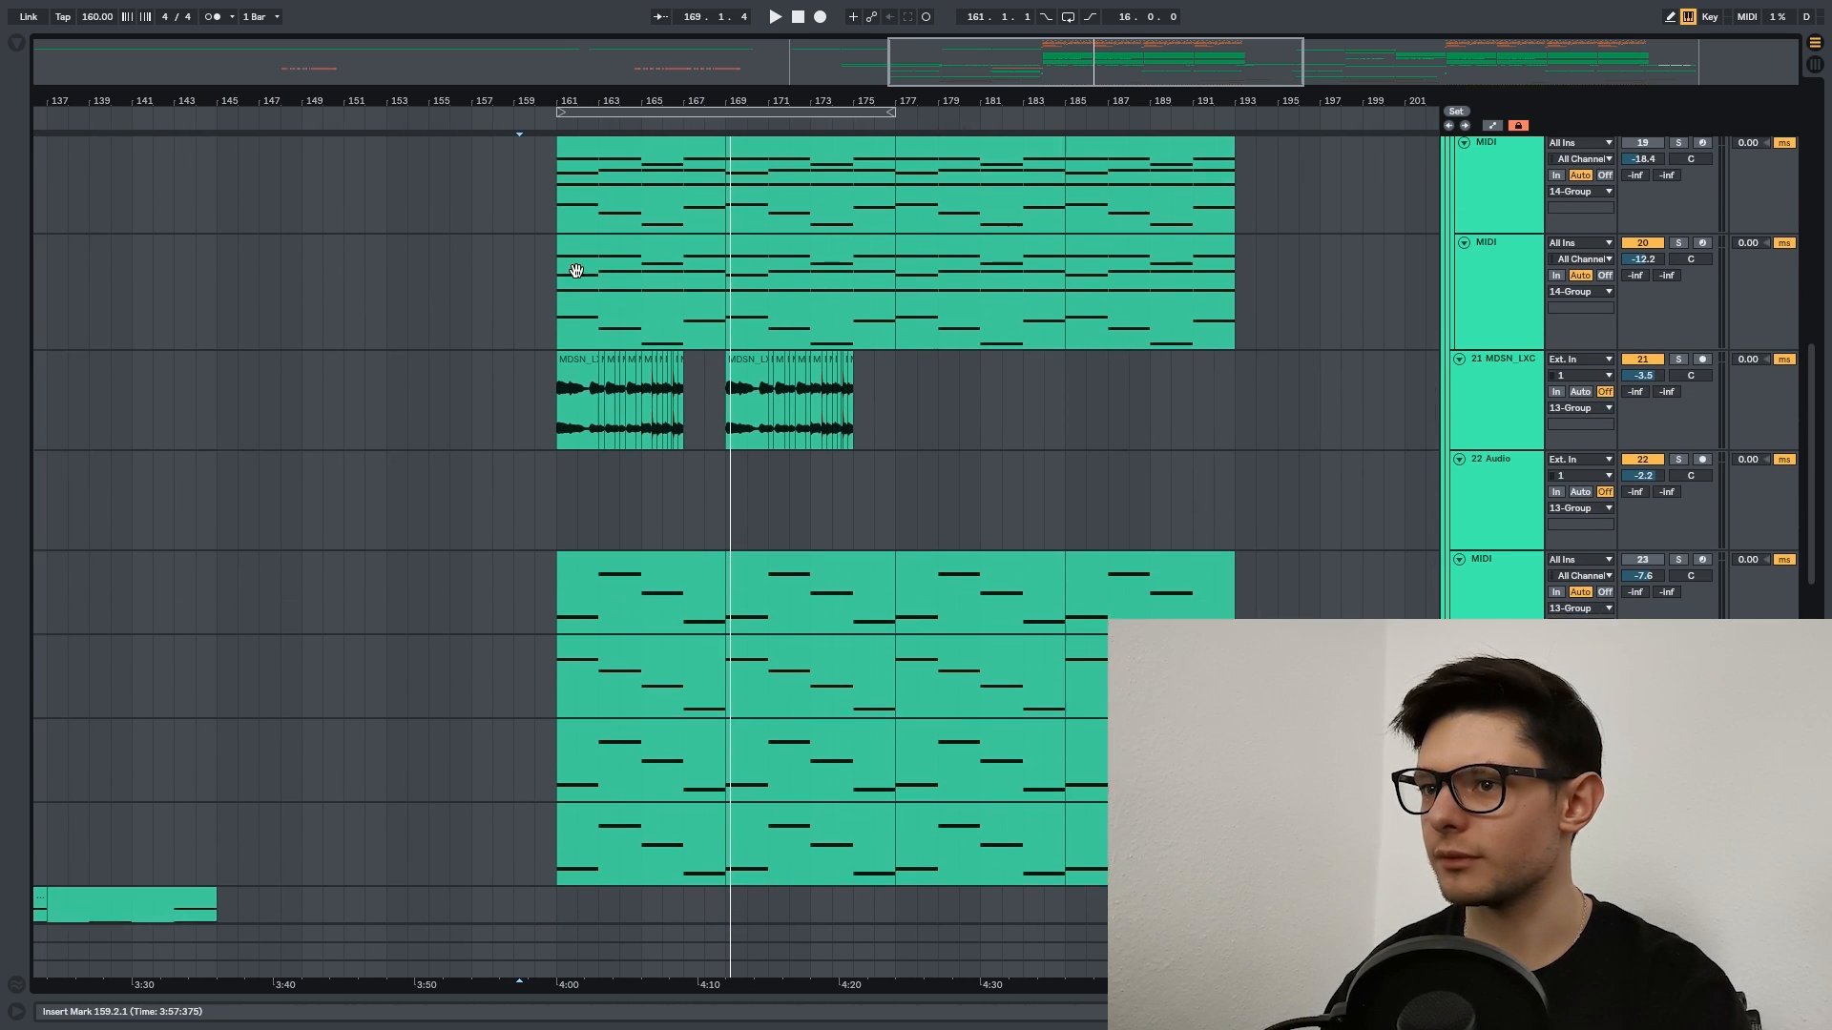
pyautogui.moveTo(572, 277); pyautogui.dragTo(612, 62)
pyautogui.moveTo(744, 461); pyautogui.dragTo(756, 98)
pyautogui.moveTo(740, 372); pyautogui.dragTo(748, 217)
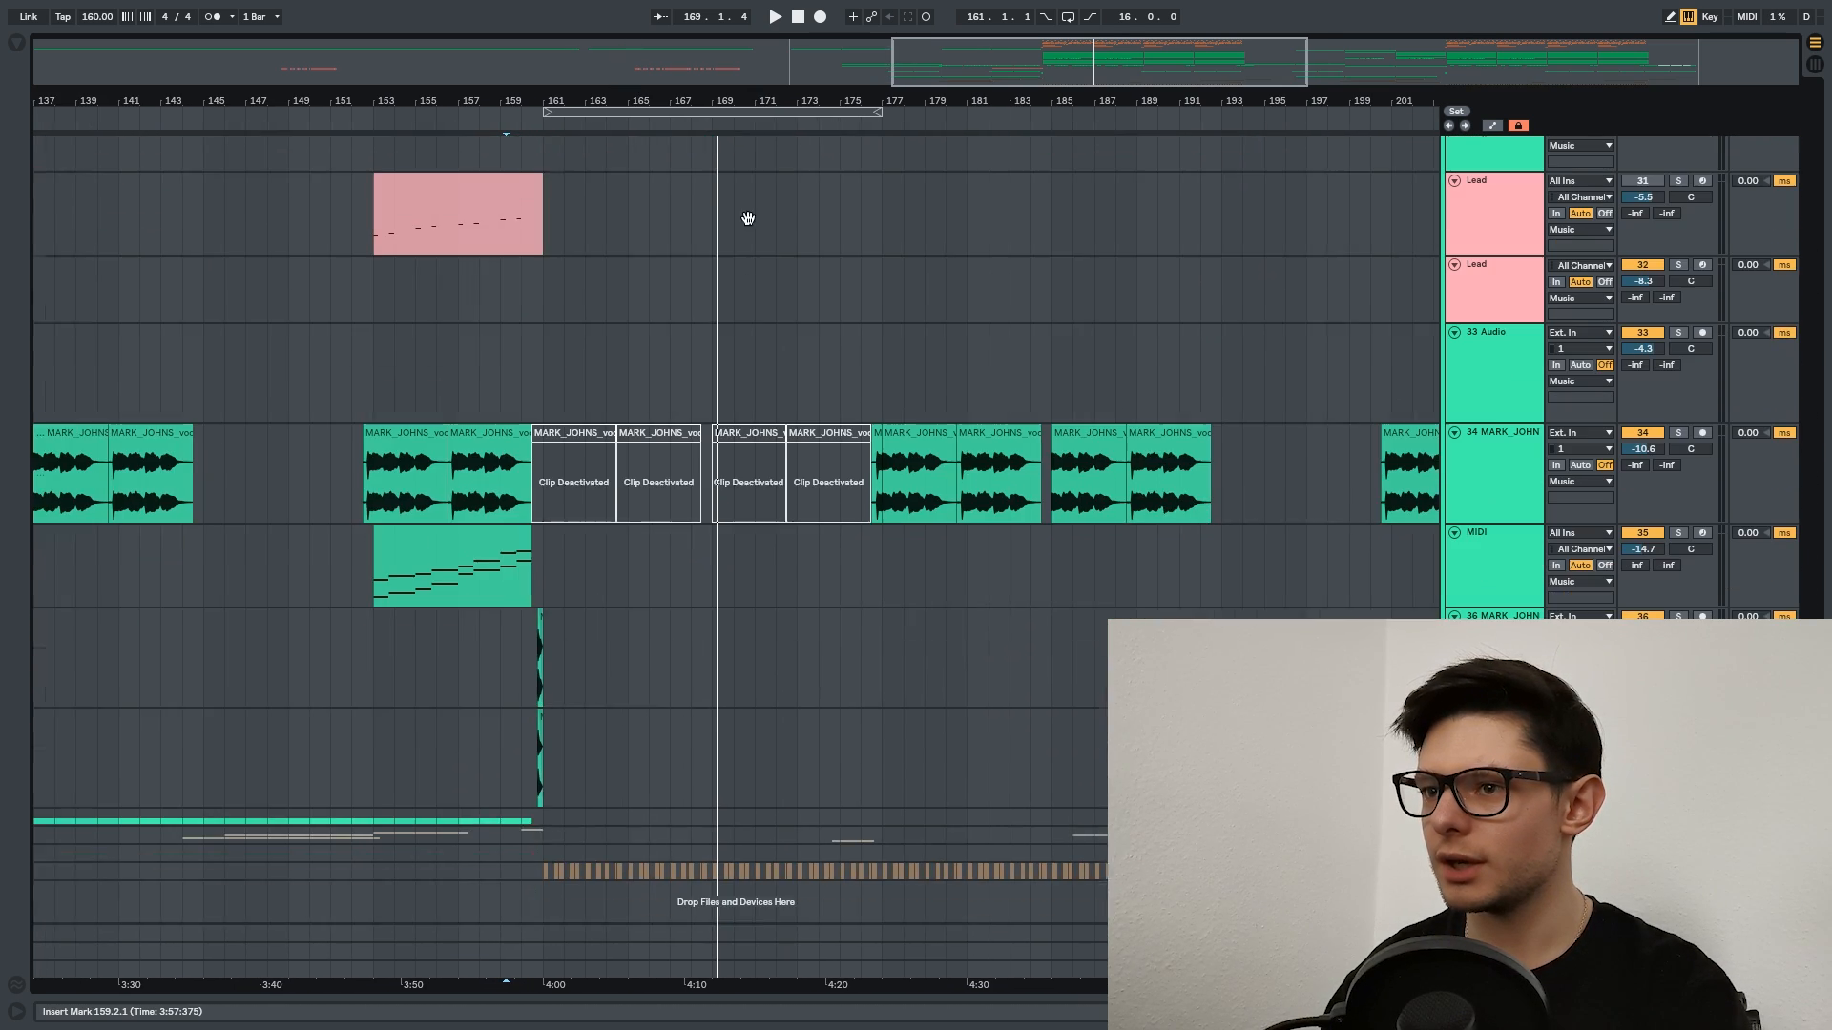
pyautogui.moveTo(738, 621); pyautogui.dragTo(737, 961)
pyautogui.moveTo(753, 388); pyautogui.dragTo(765, 845)
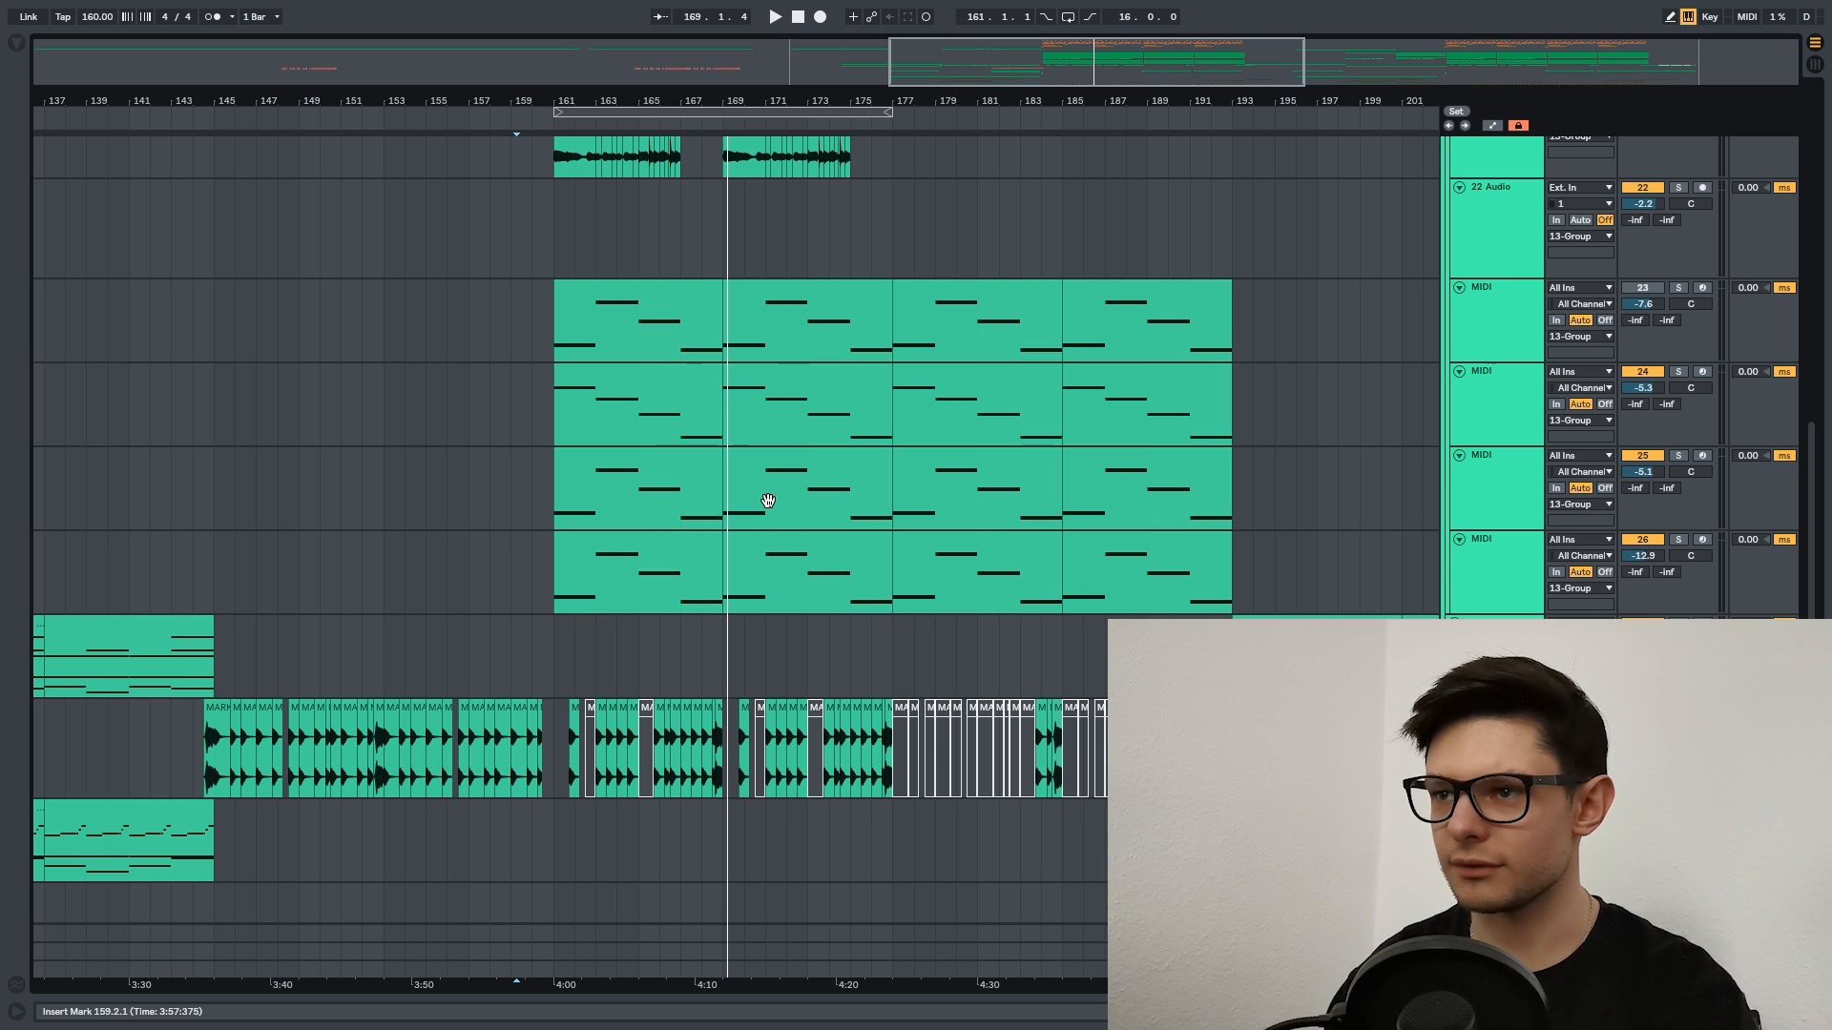
pyautogui.moveTo(861, 242); pyautogui.dragTo(826, 805)
pyautogui.moveTo(800, 523); pyautogui.dragTo(891, 767)
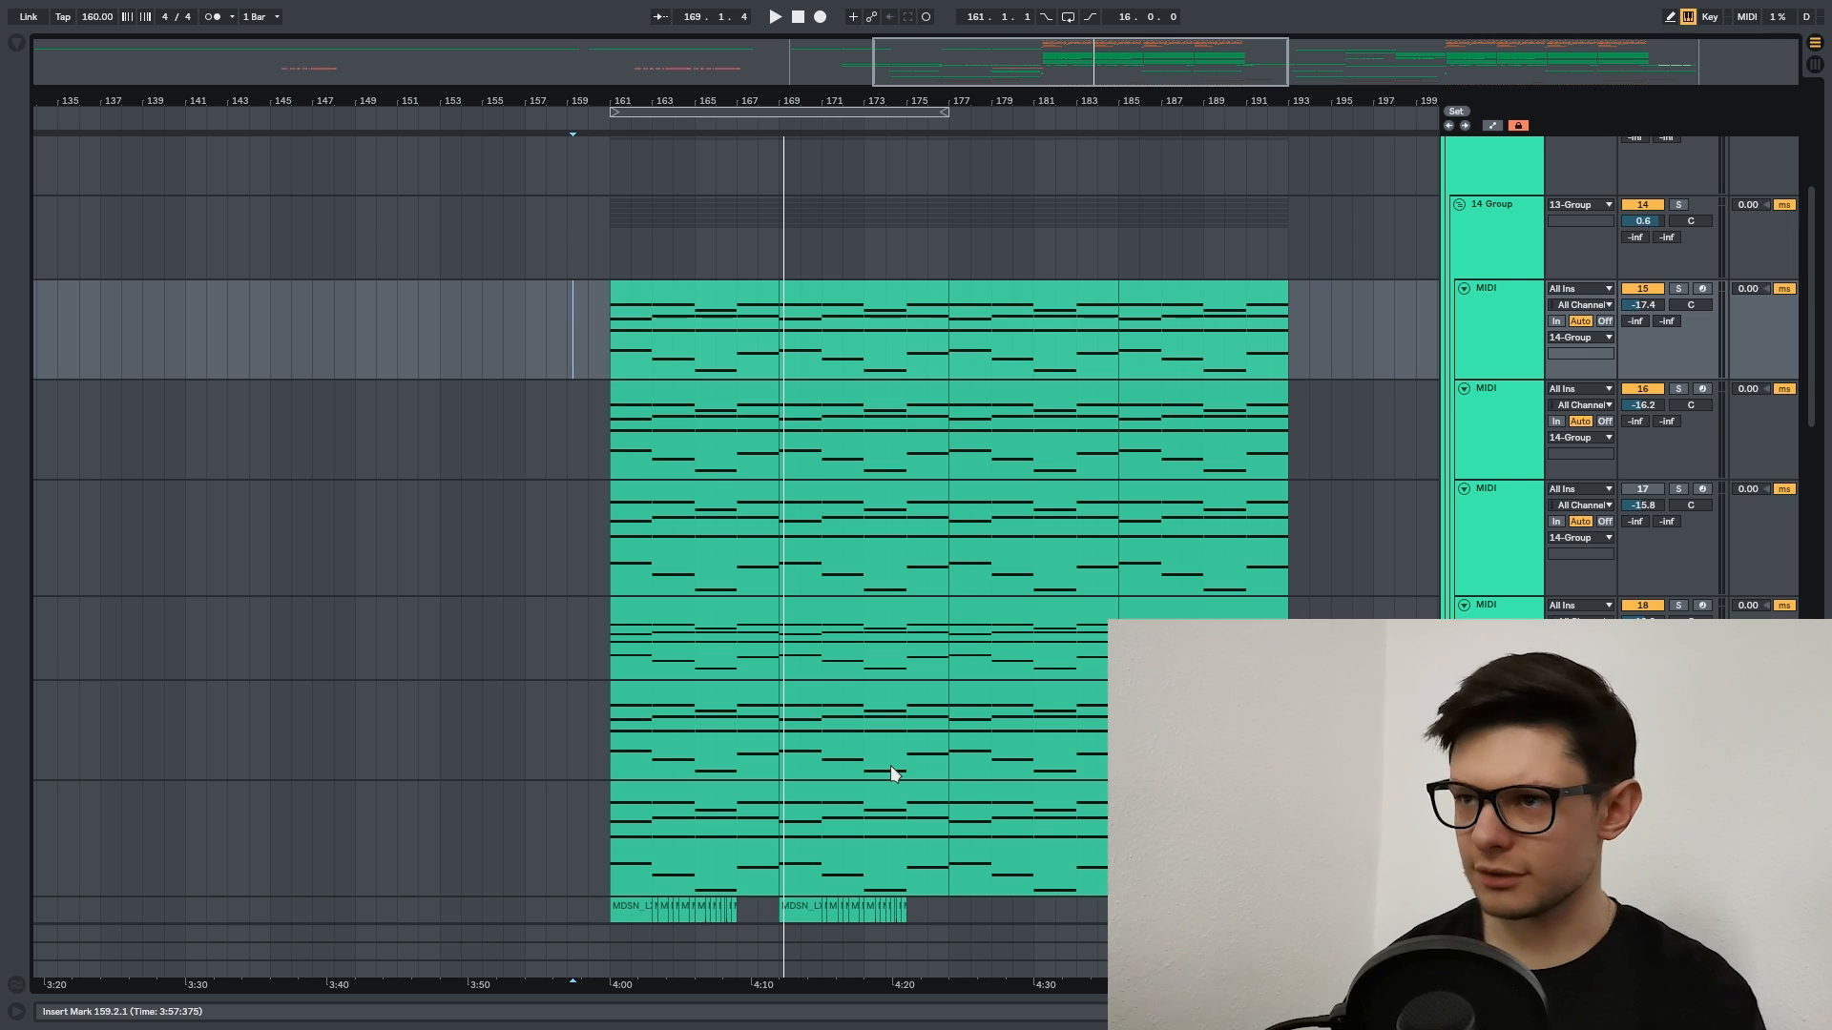
# Look over the layers of the soloed 14 Group during playback and show the devices of MIDI track 15.
pyautogui.moveTo(1064, 563); pyautogui.dragTo(1042, 324)
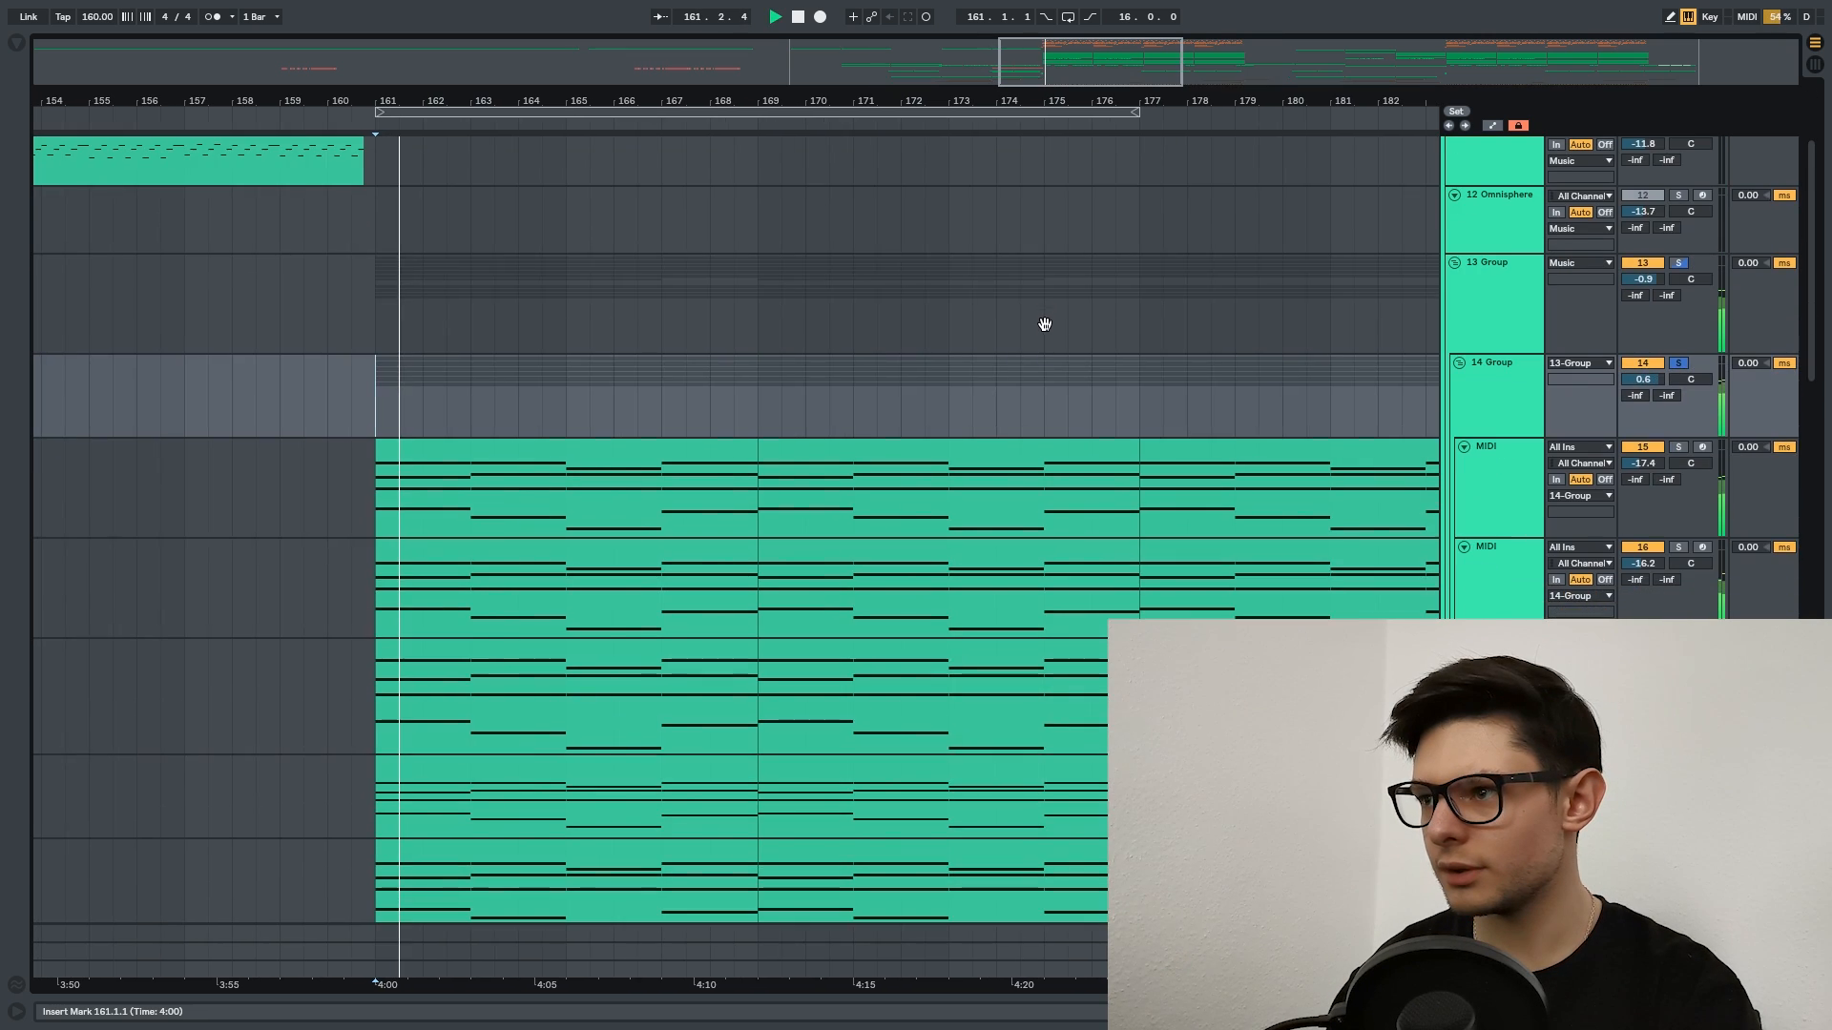
pyautogui.moveTo(1152, 511); pyautogui.dragTo(1219, 323)
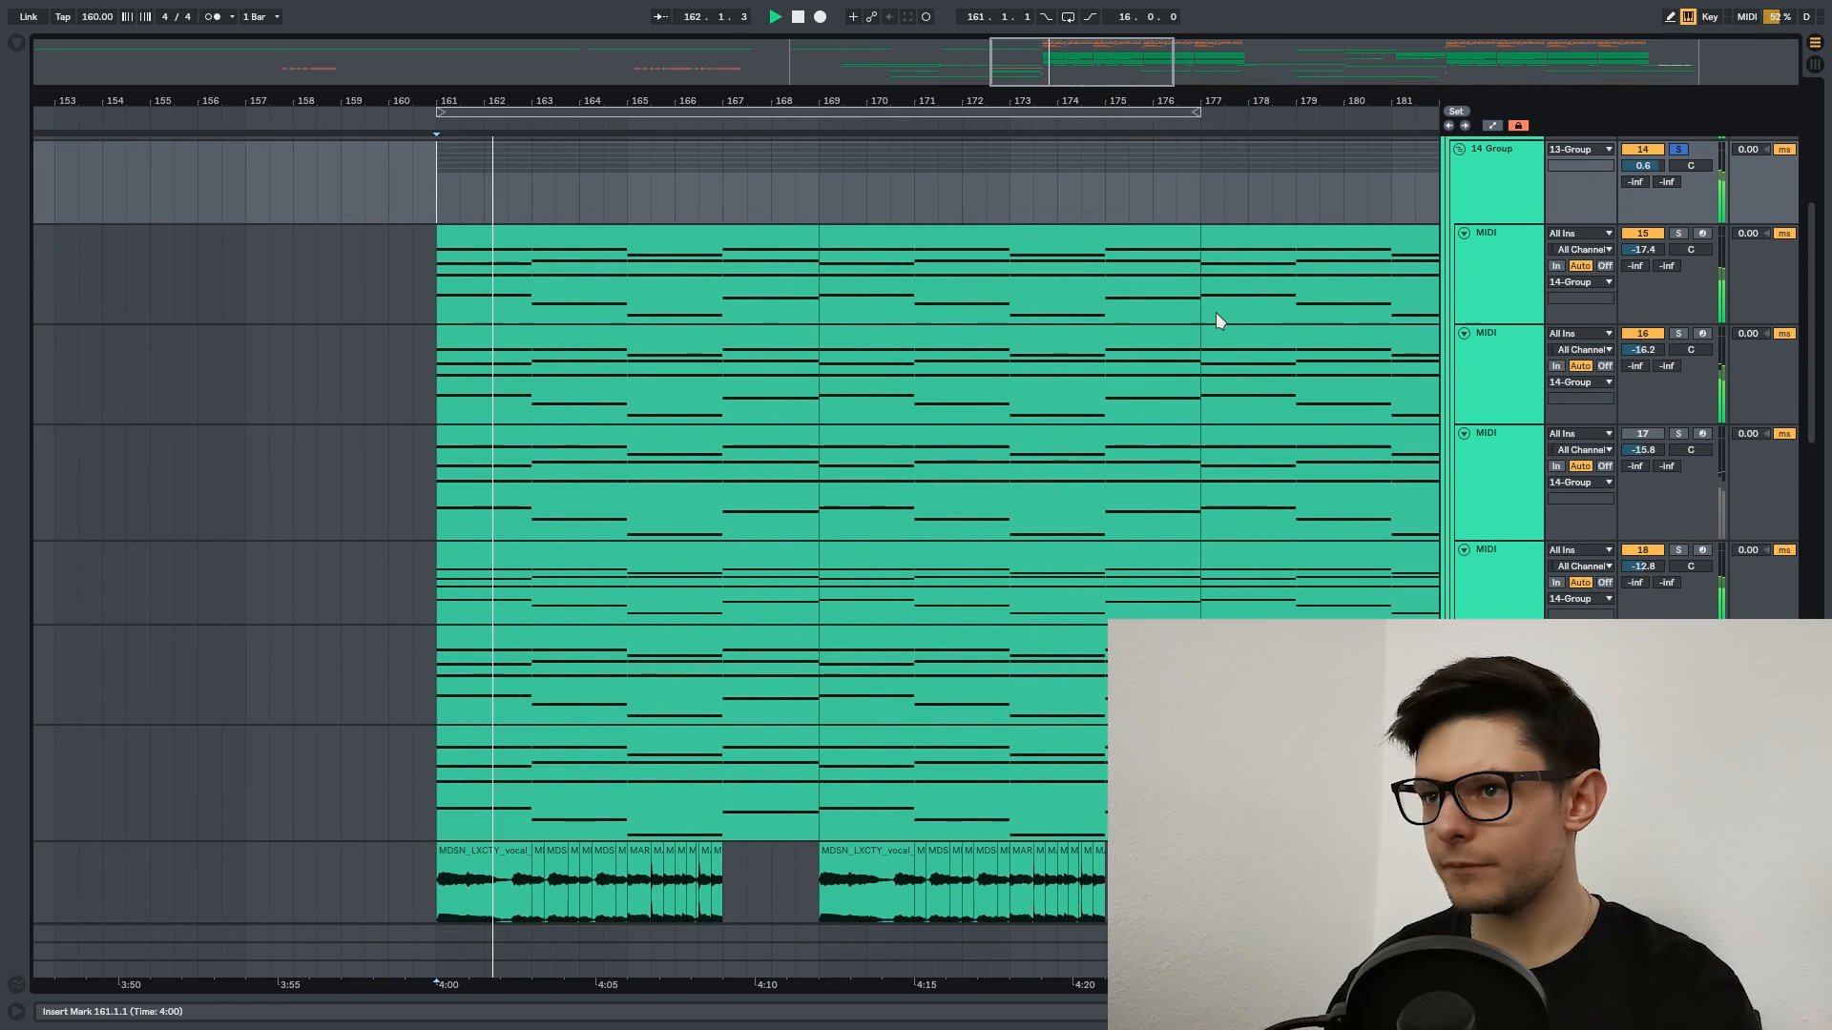
pyautogui.click(1508, 275)
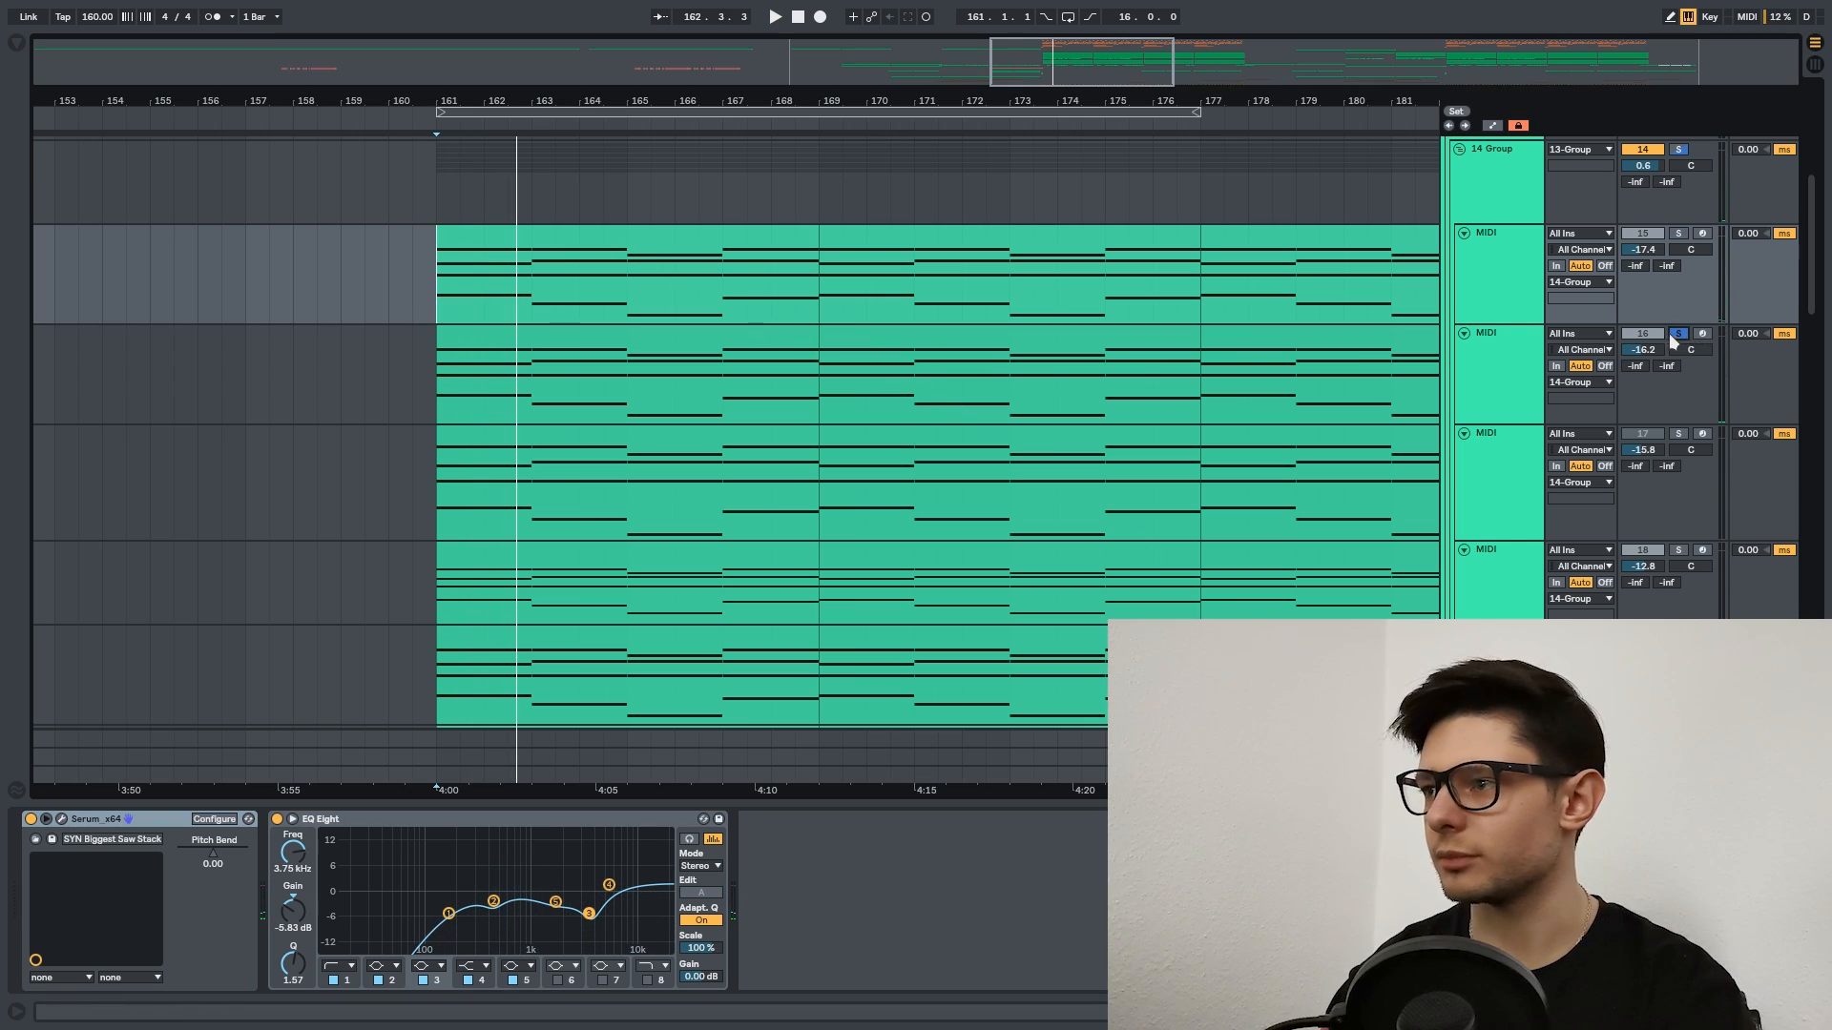
# Audition the soloed MIDI track 16 from bar 161, show its devices, and stop playback.
pyautogui.press('space')
pyautogui.click(1505, 364)
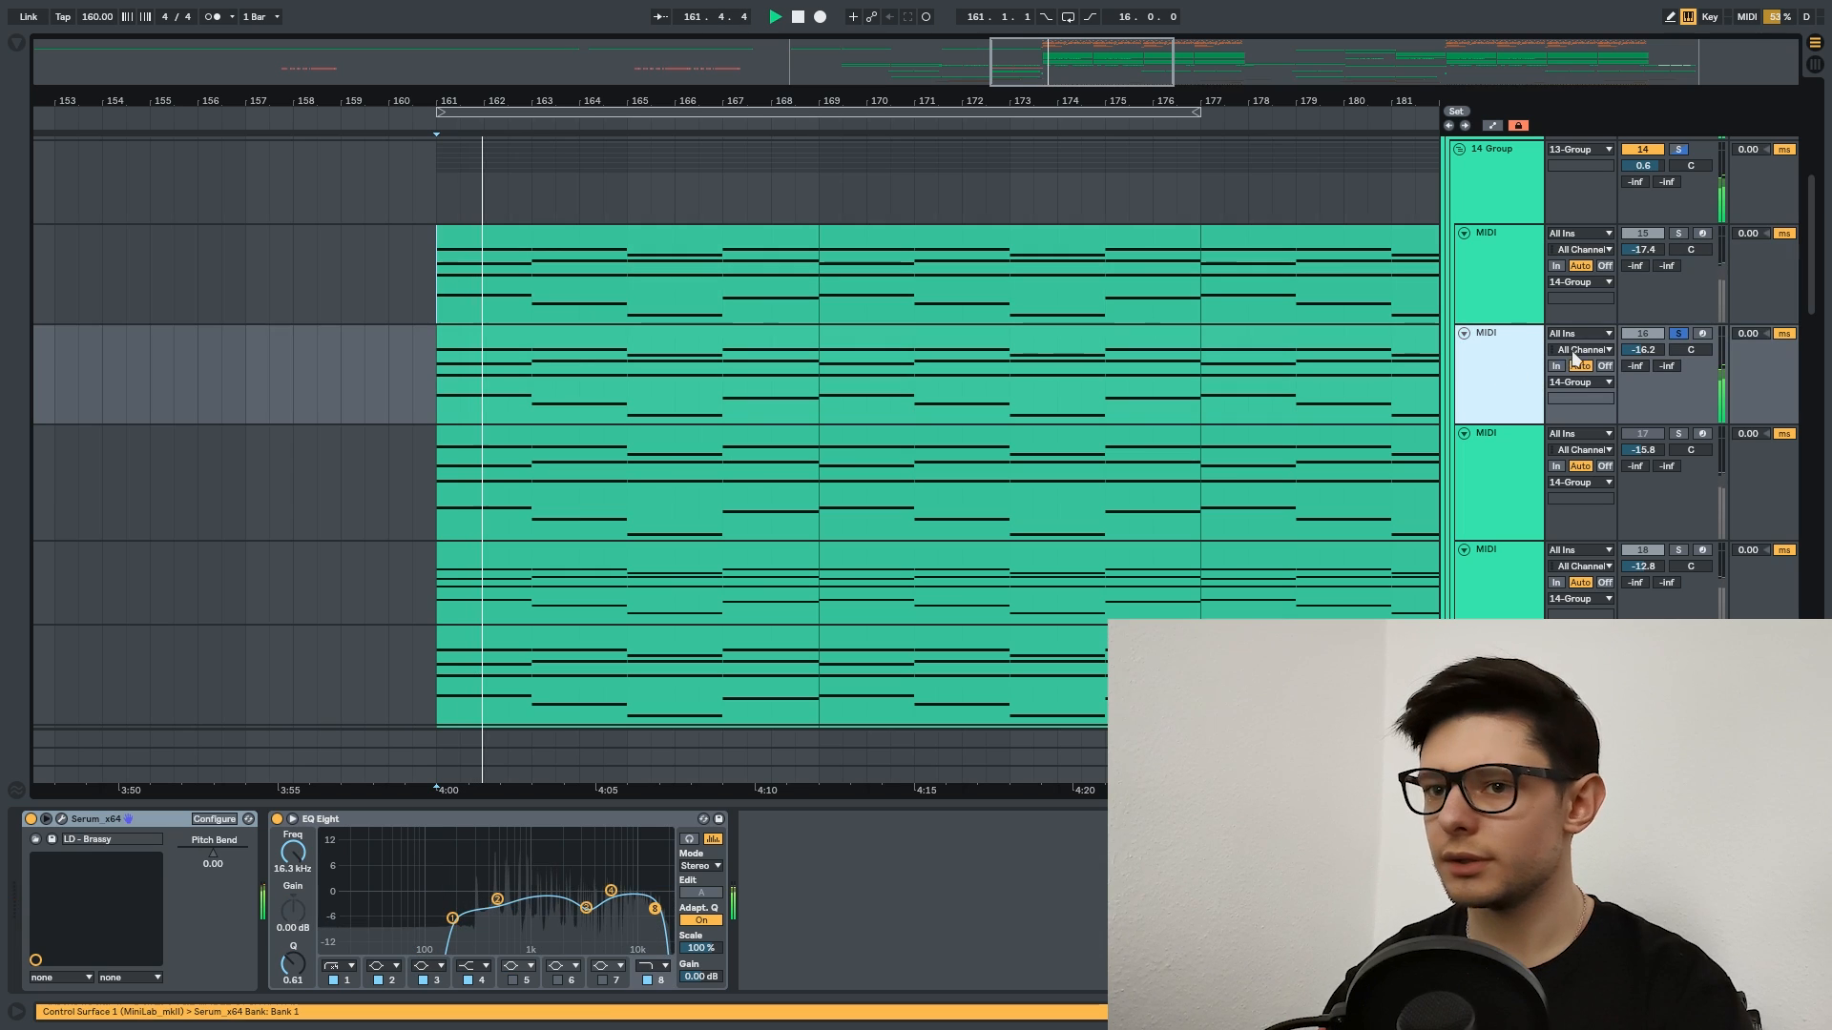
pyautogui.scroll(-2, 1133, 474)
pyautogui.scroll(-1, 1134, 475)
pyautogui.press('space')
pyautogui.scroll(-1, 1204, 497)
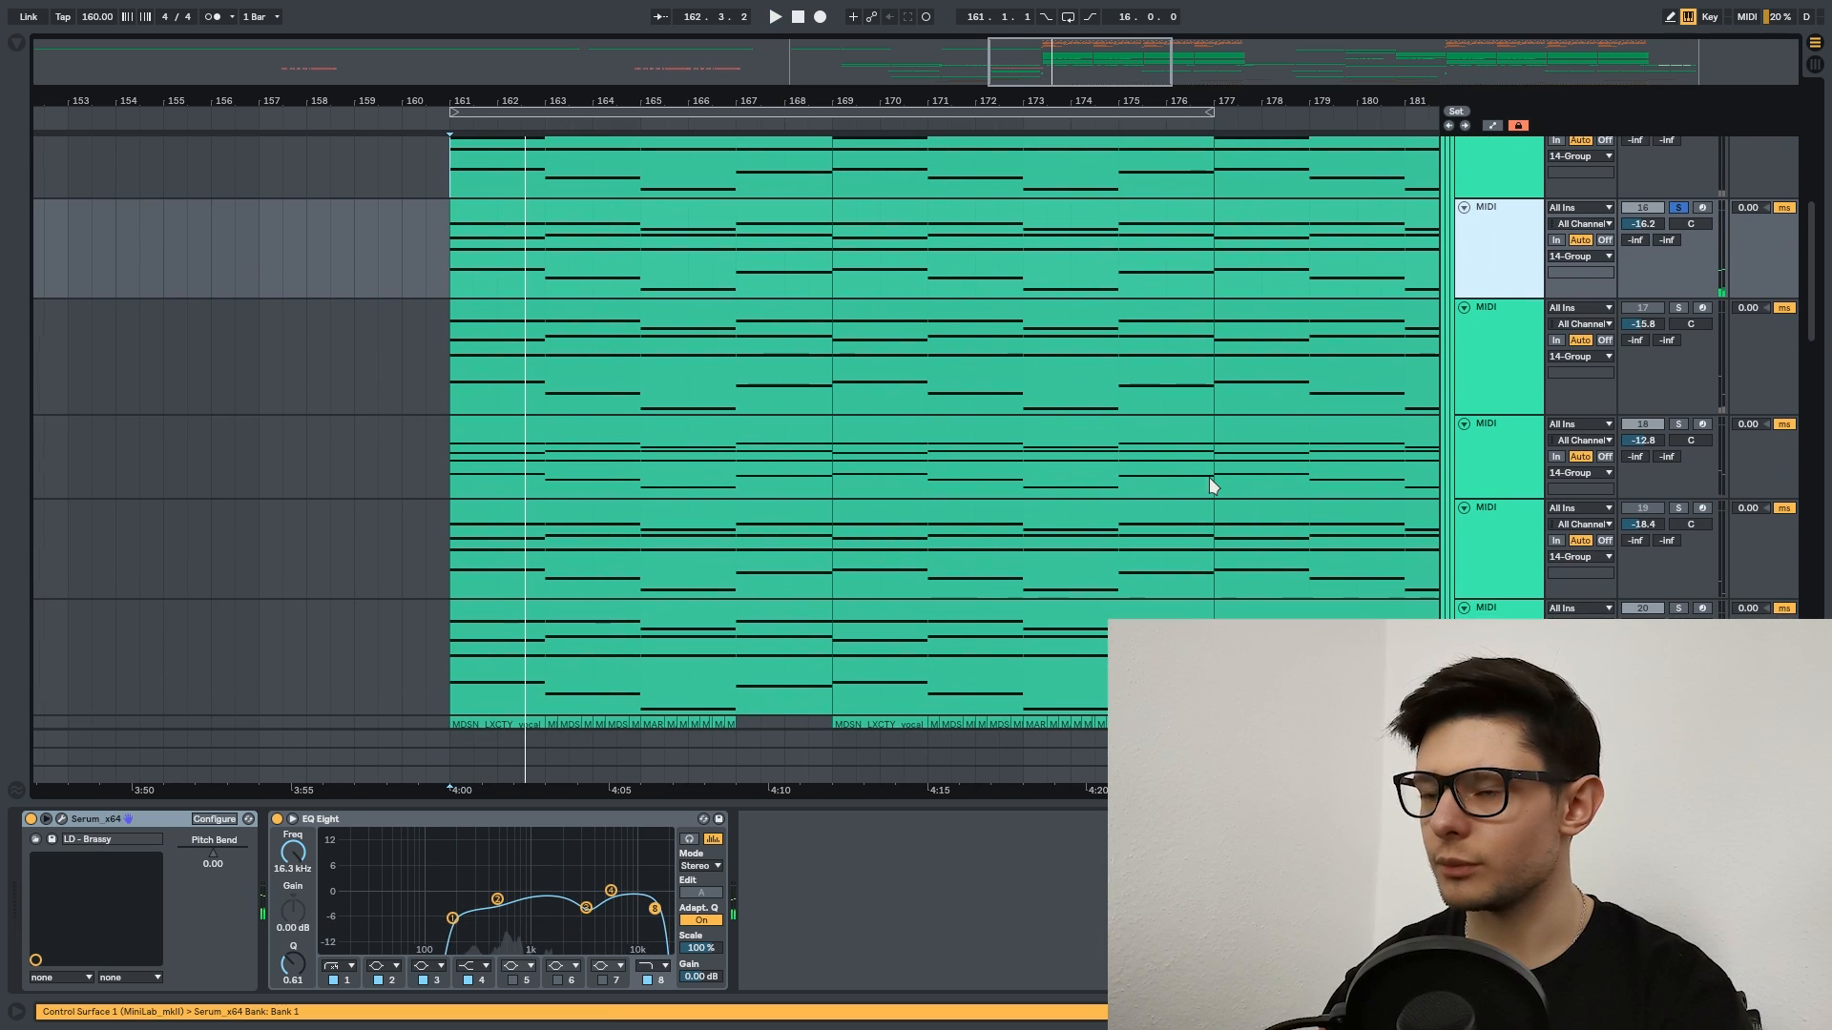
# Solo MIDI track 18 to audition its vocal one-shot layer from bar 161, and select its first clip.
pyautogui.click(1527, 469)
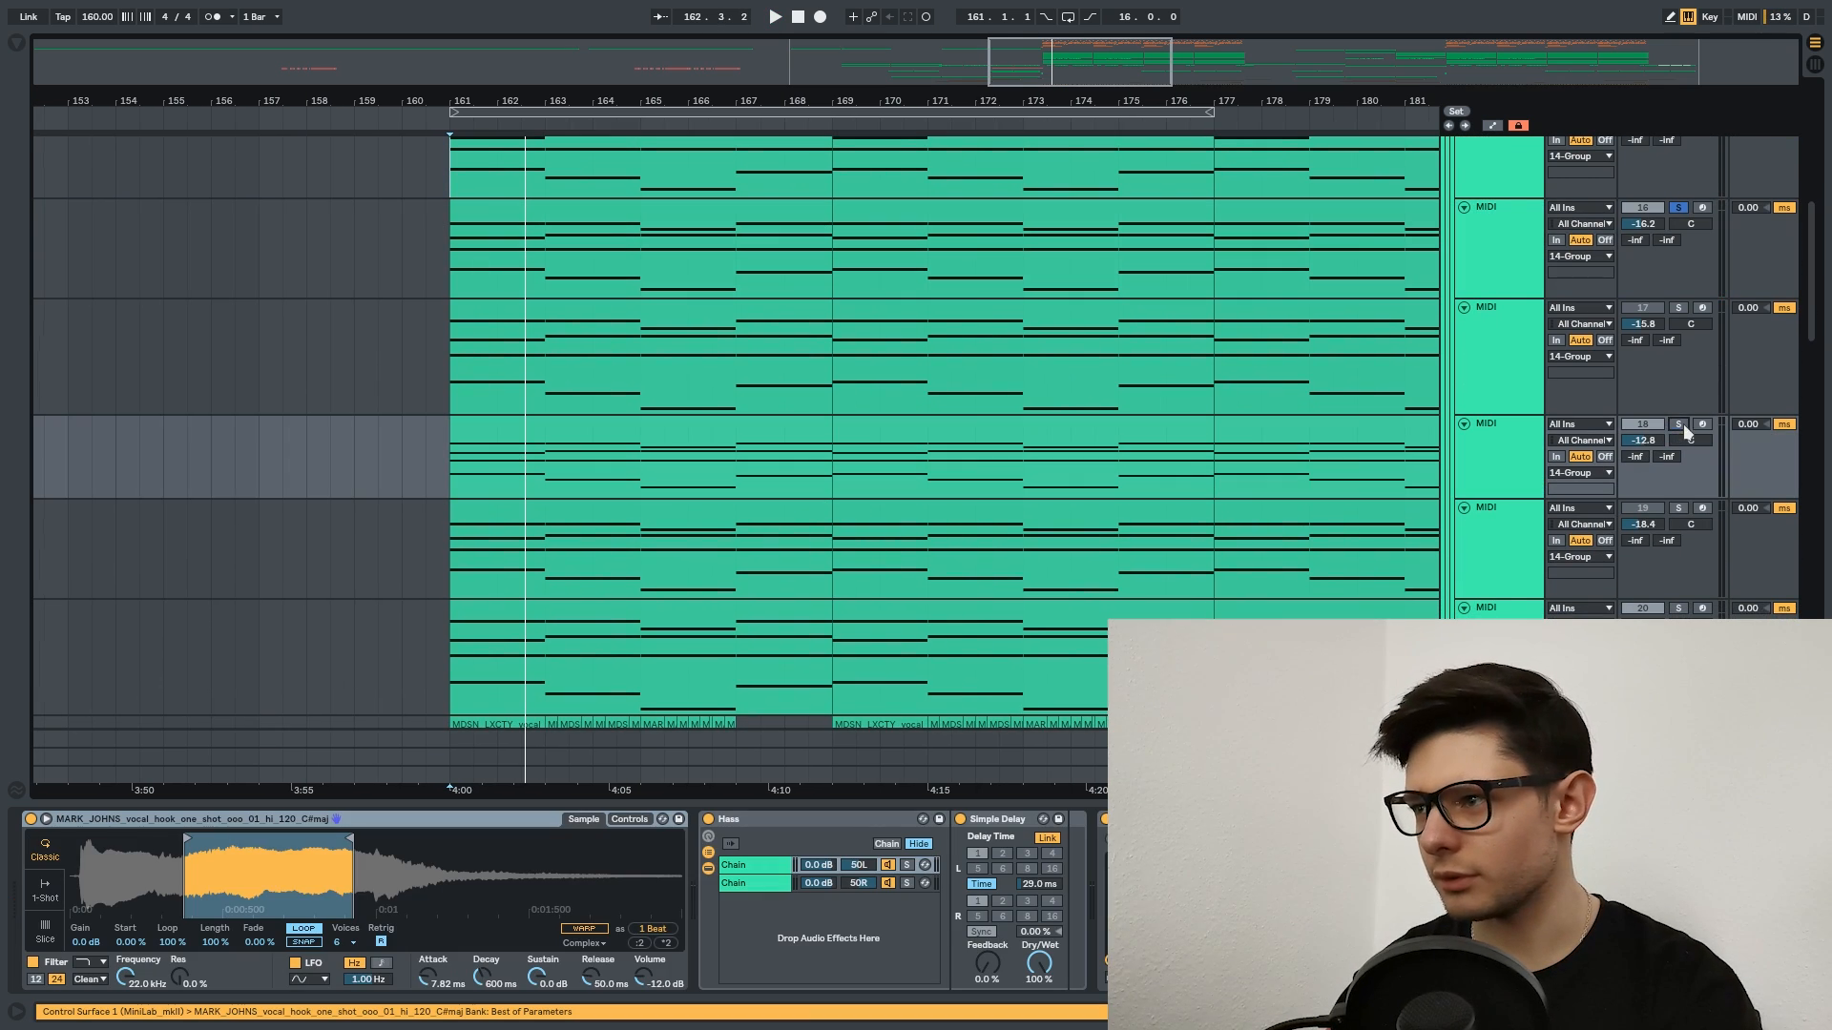
pyautogui.click(1678, 424)
pyautogui.press('space')
pyautogui.click(1472, 482)
pyautogui.press('space')
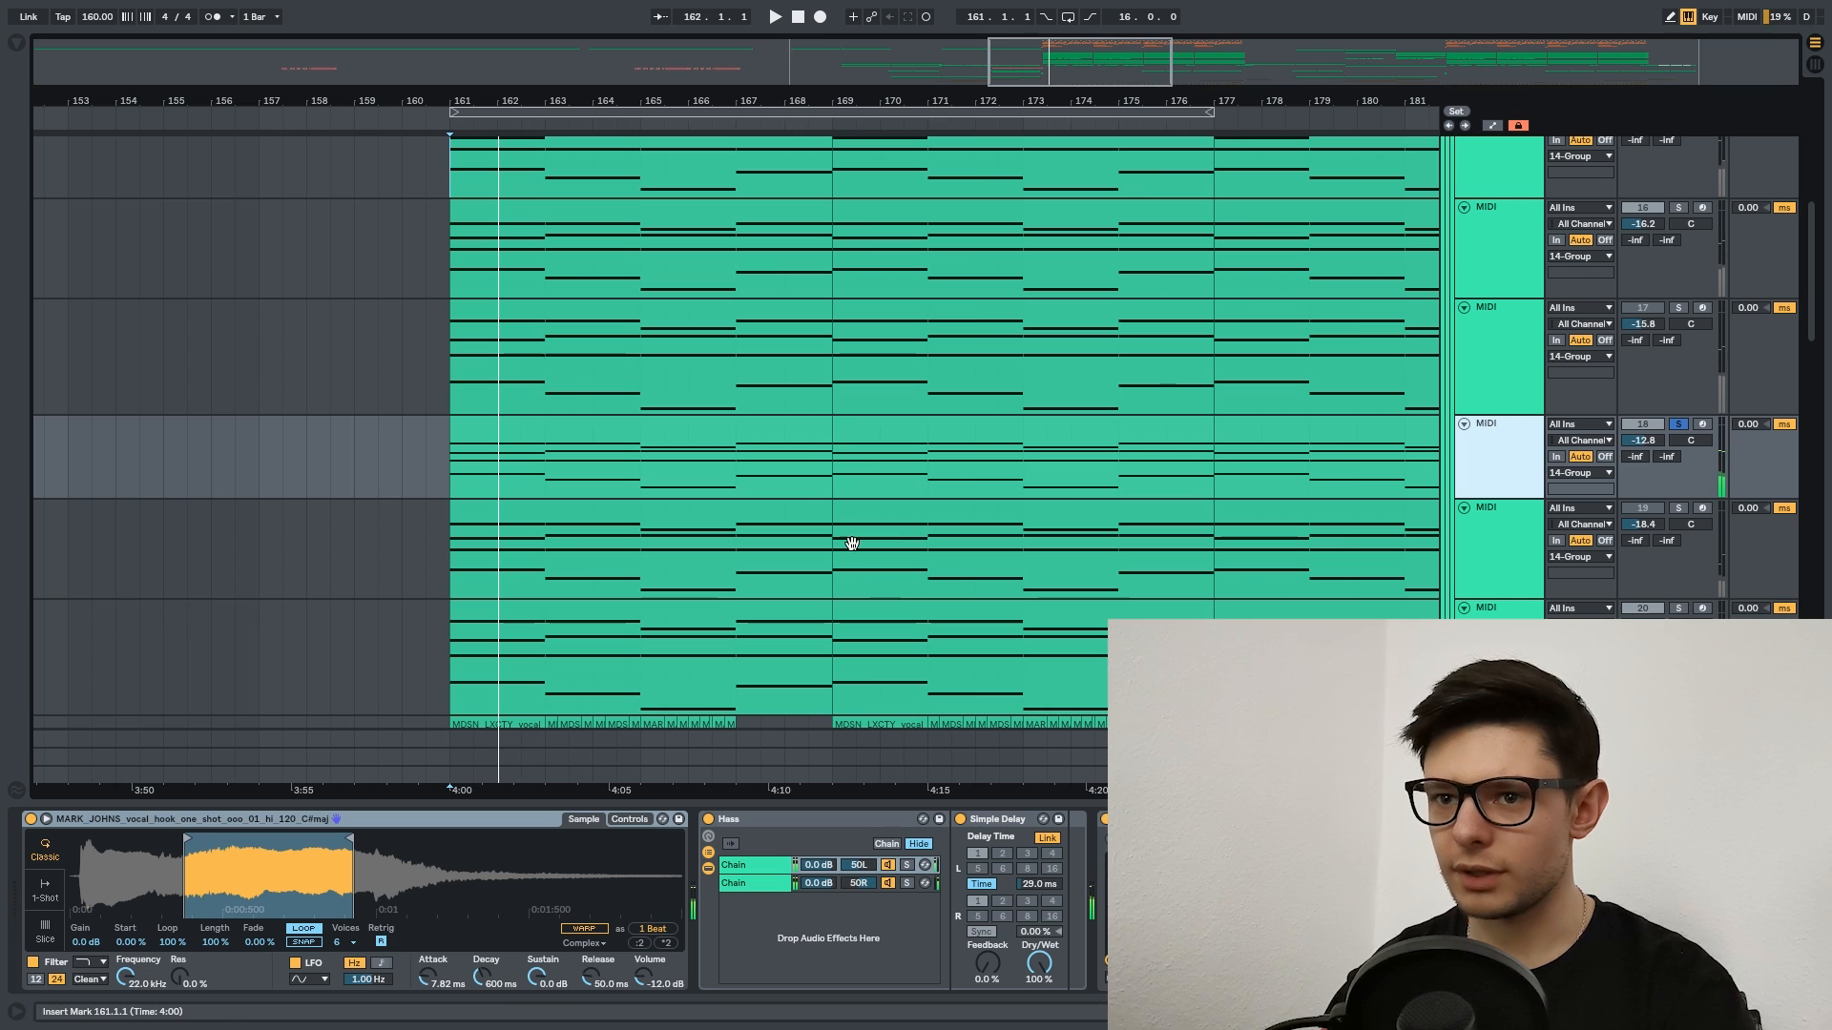
pyautogui.click(612, 449)
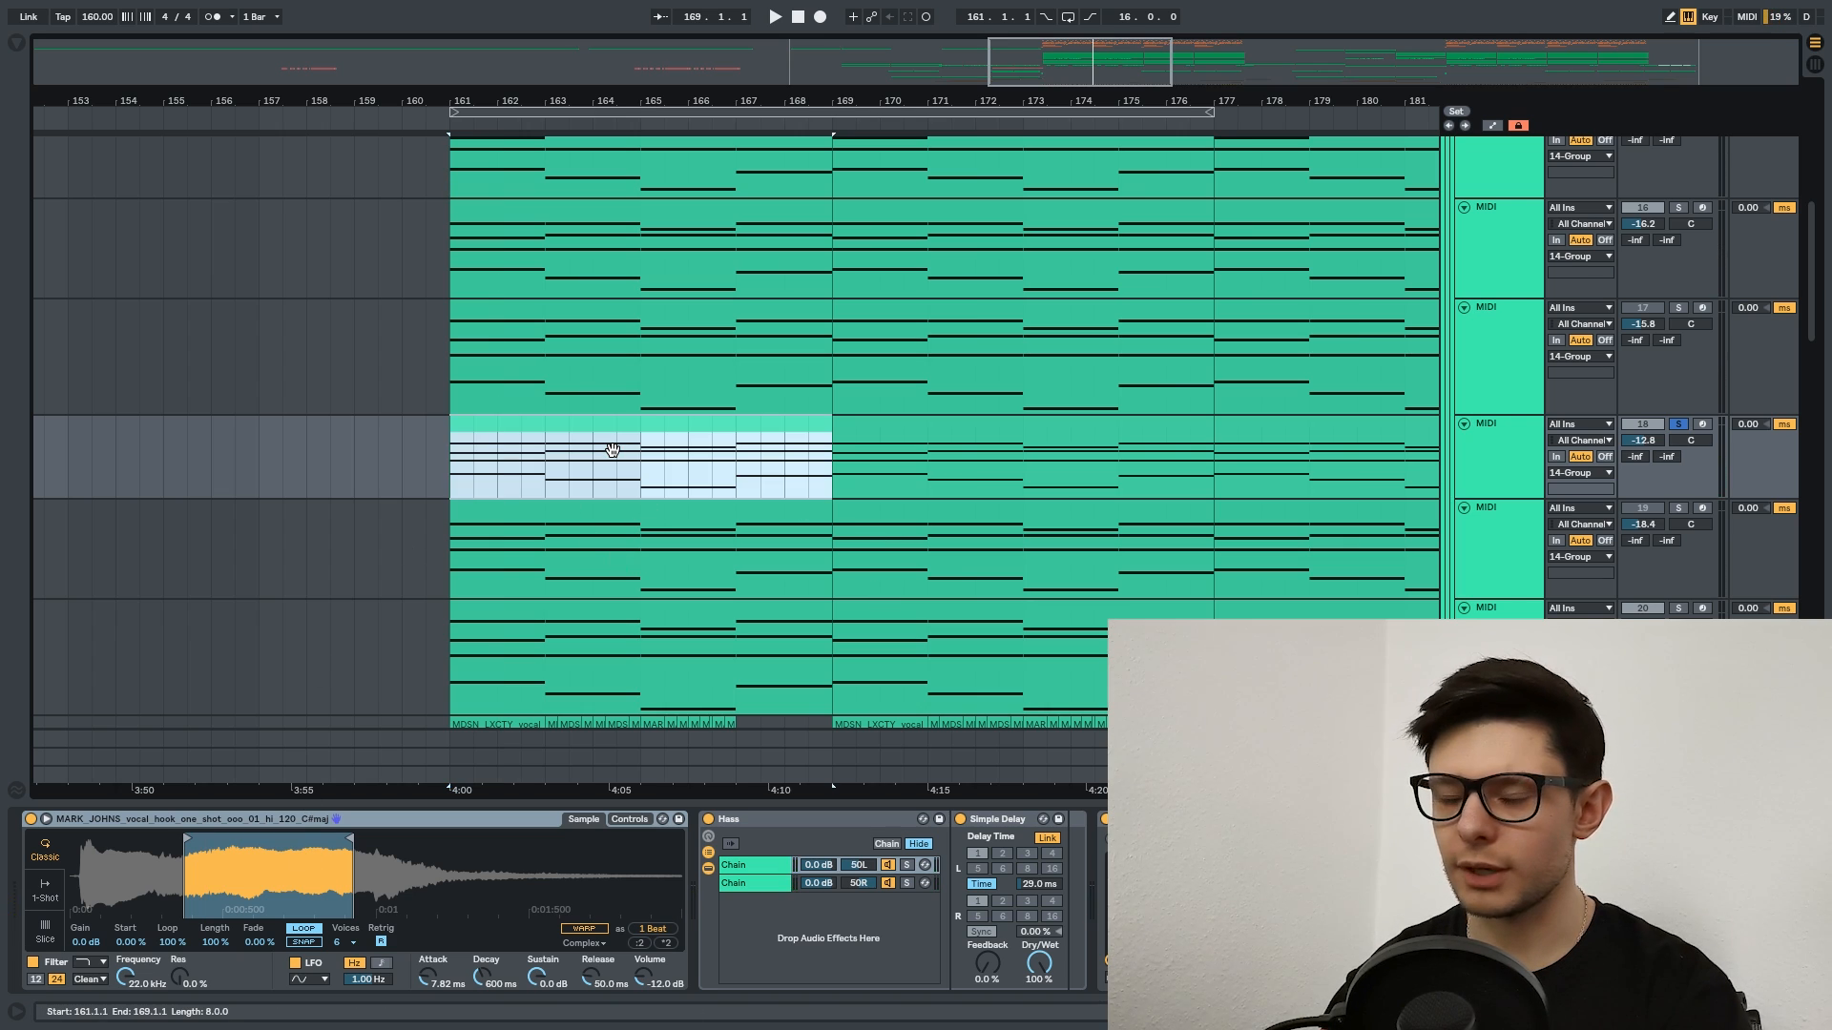
# Solo MIDI track 20, play its Serum layer from bar 161, and select its first clip.
pyautogui.scroll(-4, 781, 616)
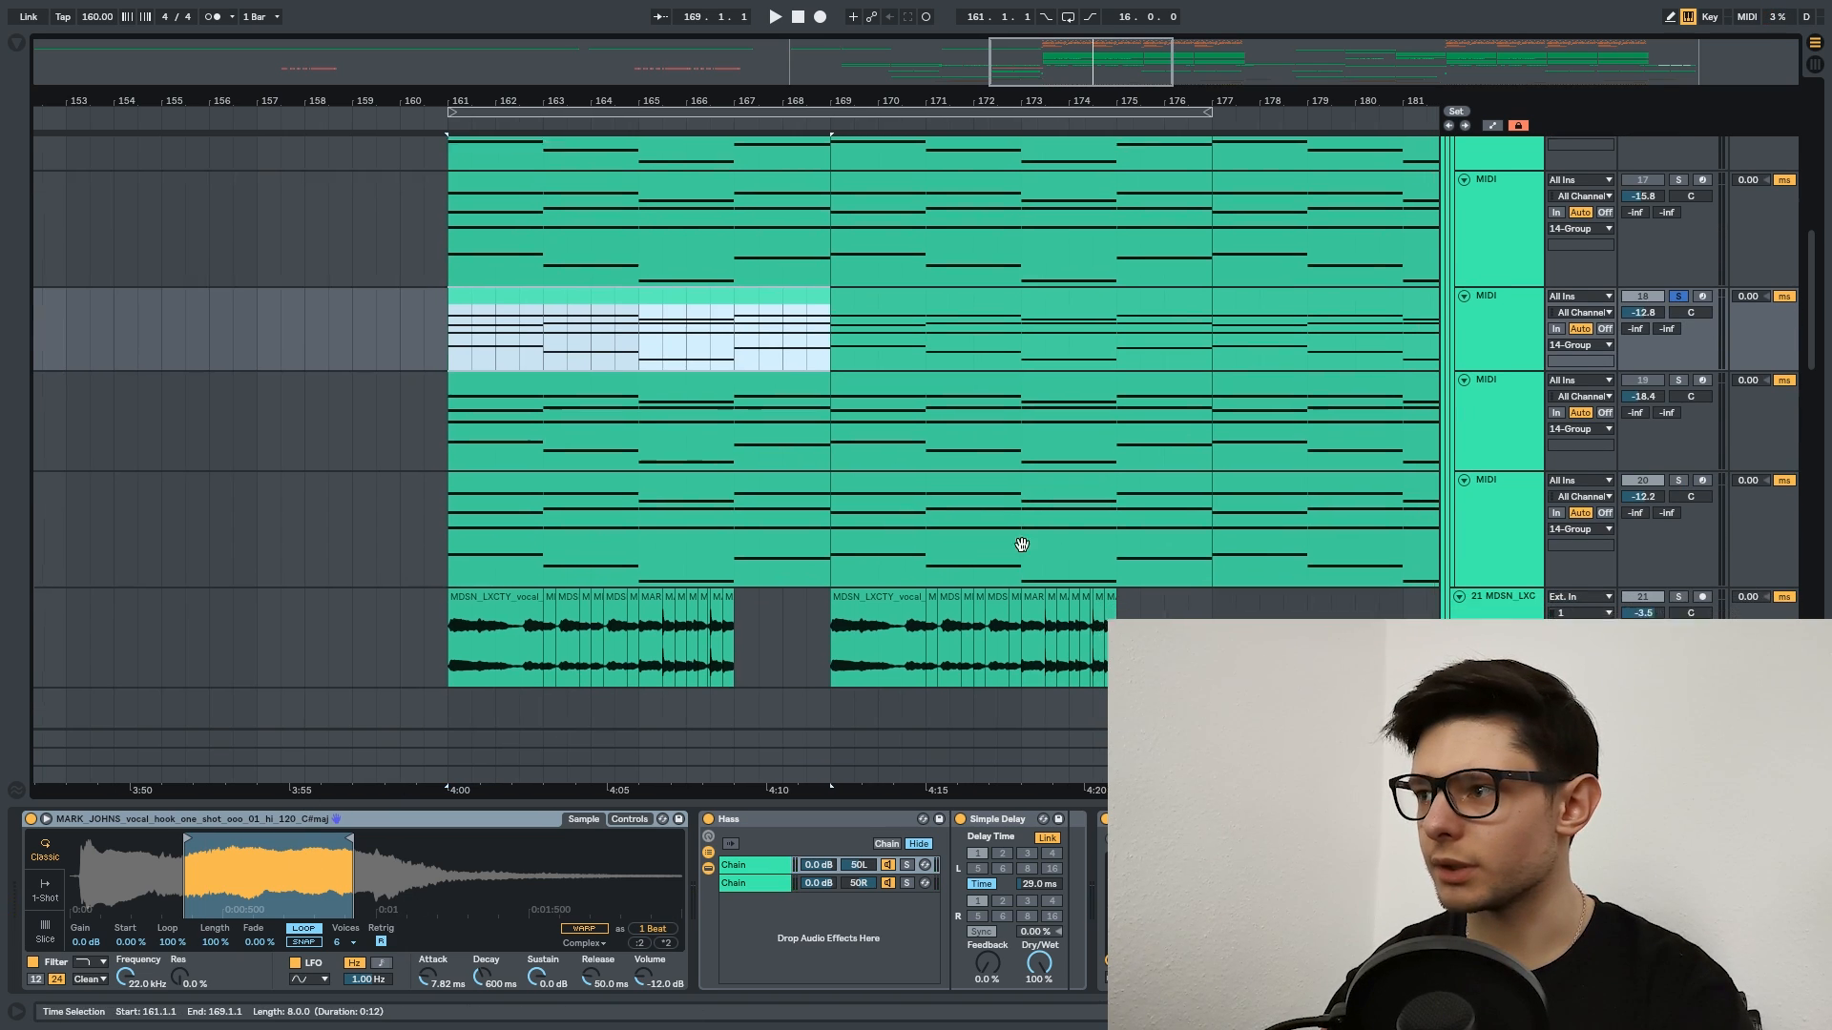
pyautogui.click(1514, 510)
pyautogui.click(1678, 466)
pyautogui.press('space')
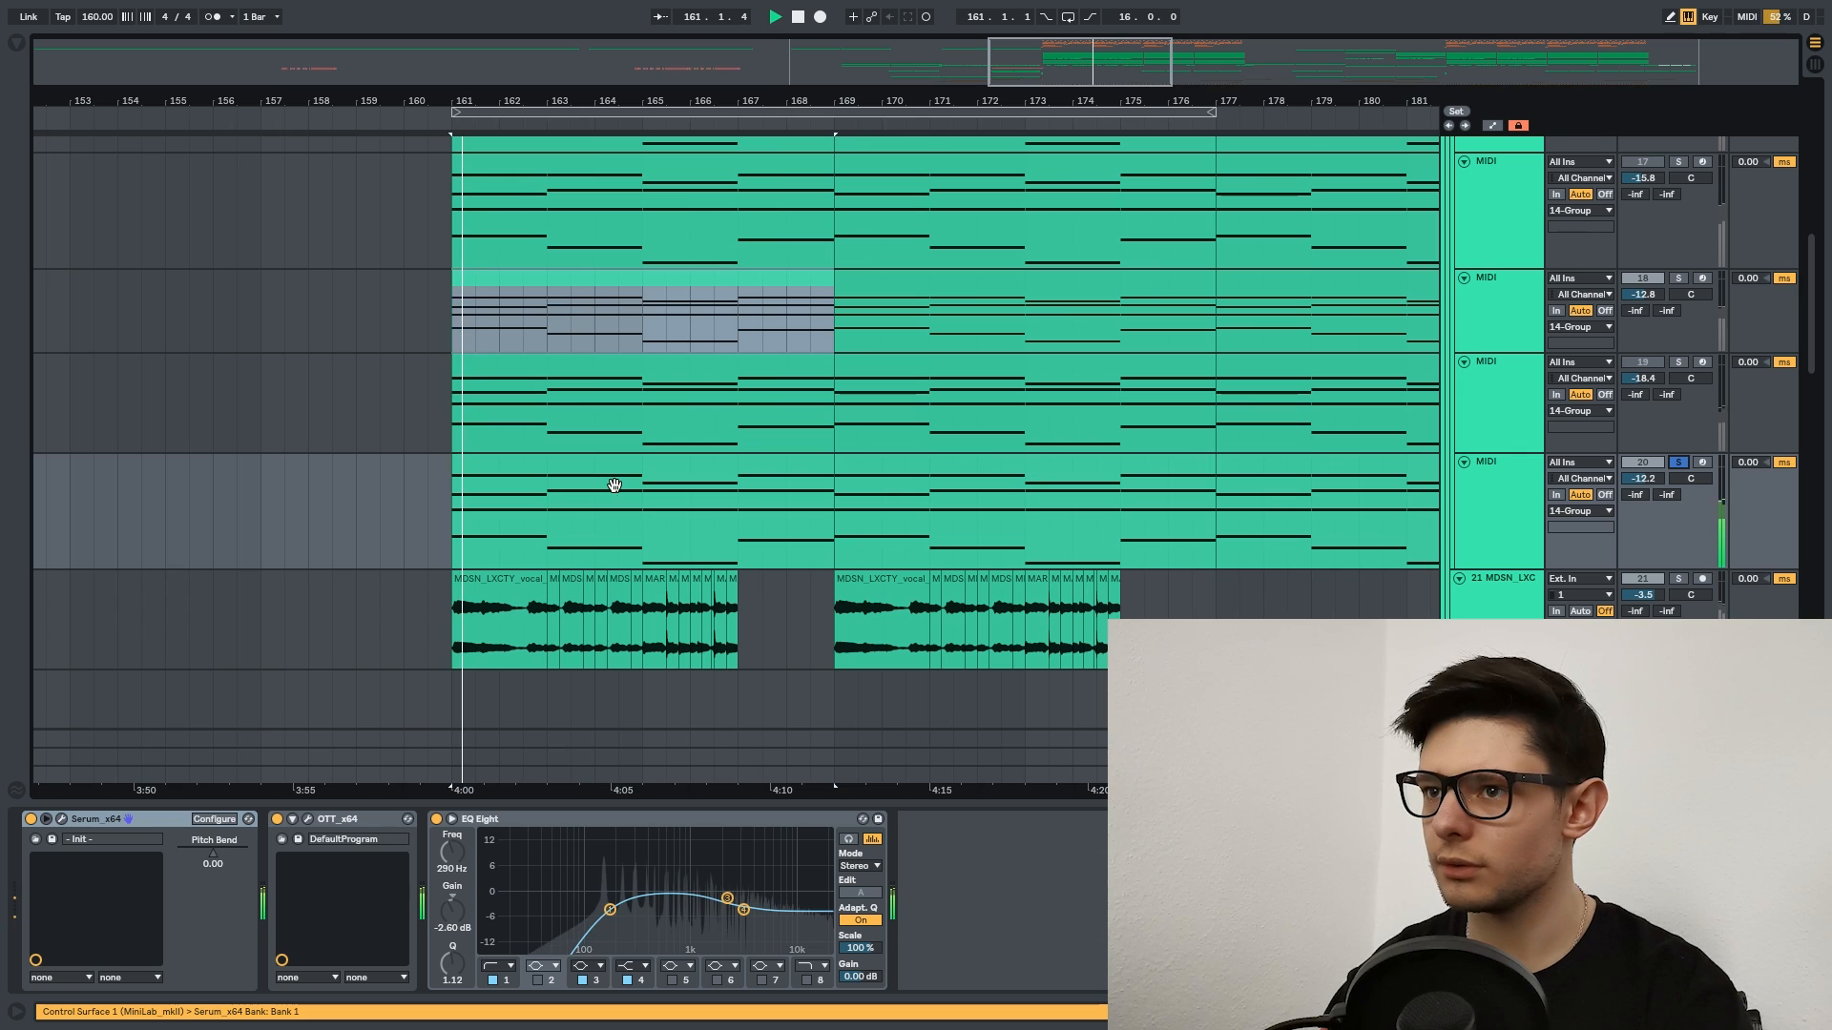
pyautogui.click(613, 486)
pyautogui.press('space')
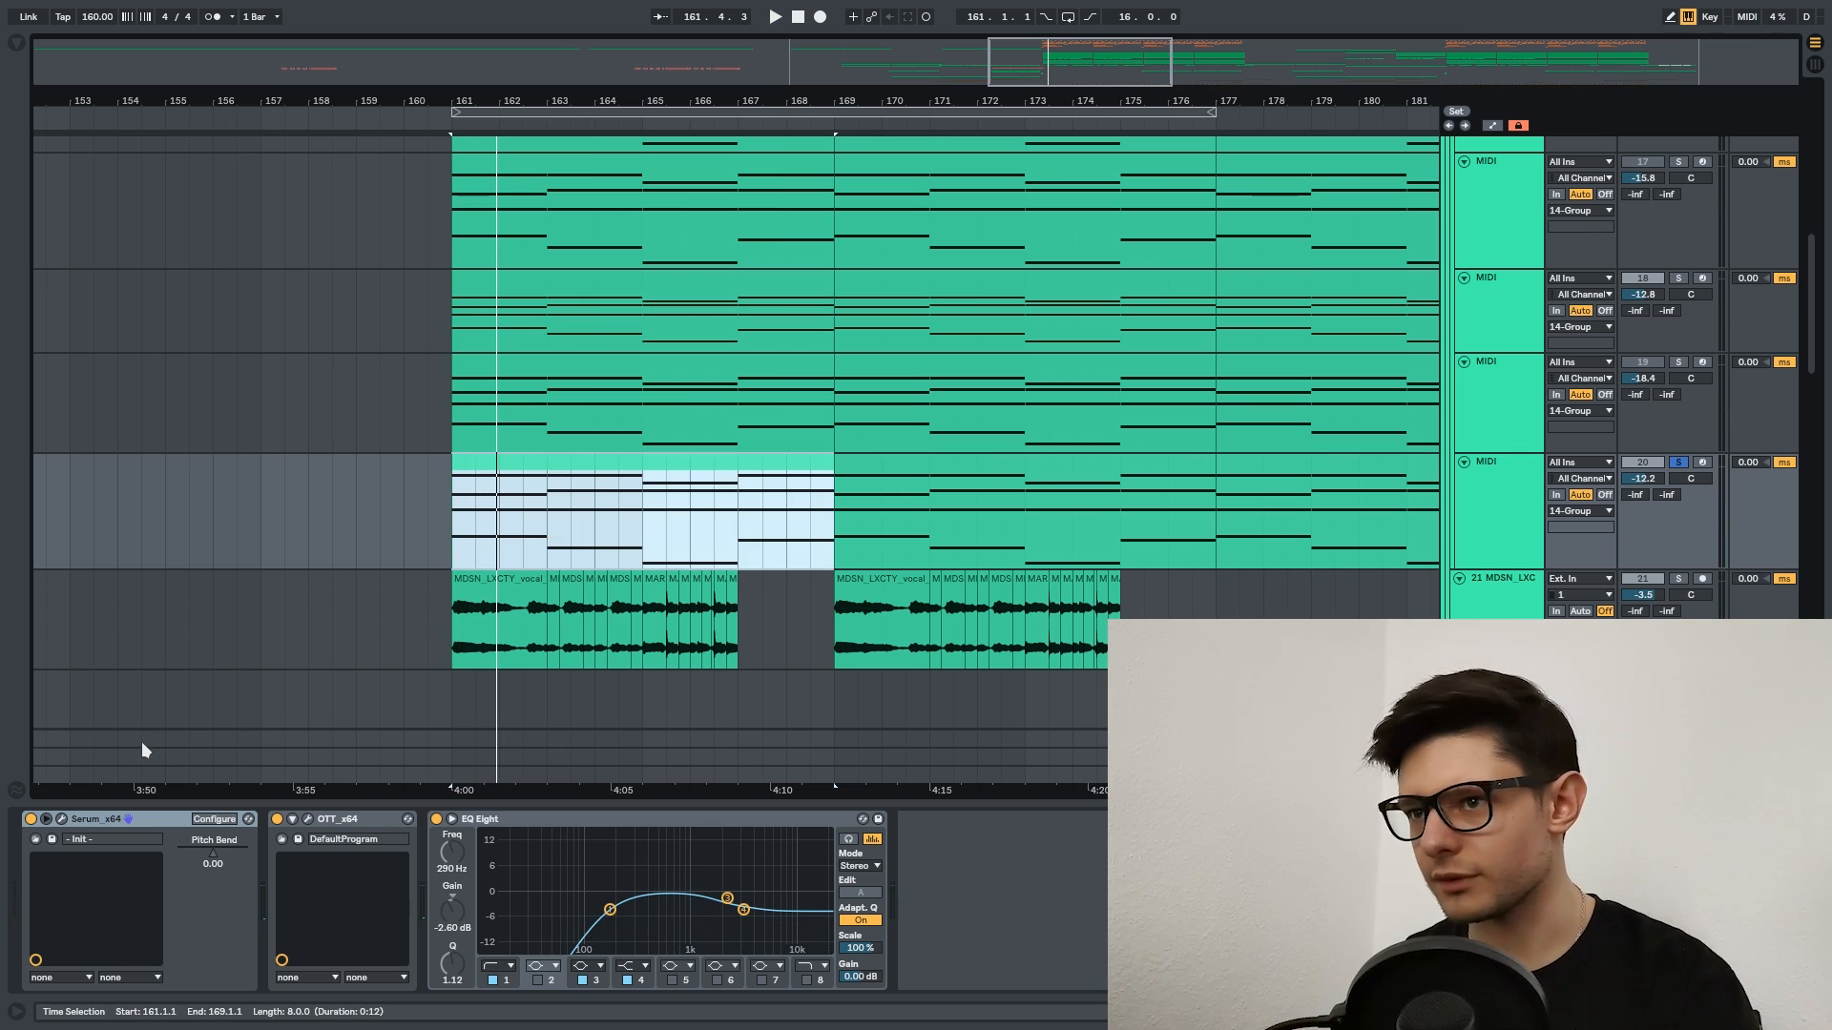
# Solo the vocal chop track 21 and play it from bar 161.
pyautogui.scroll(-5, 143, 751)
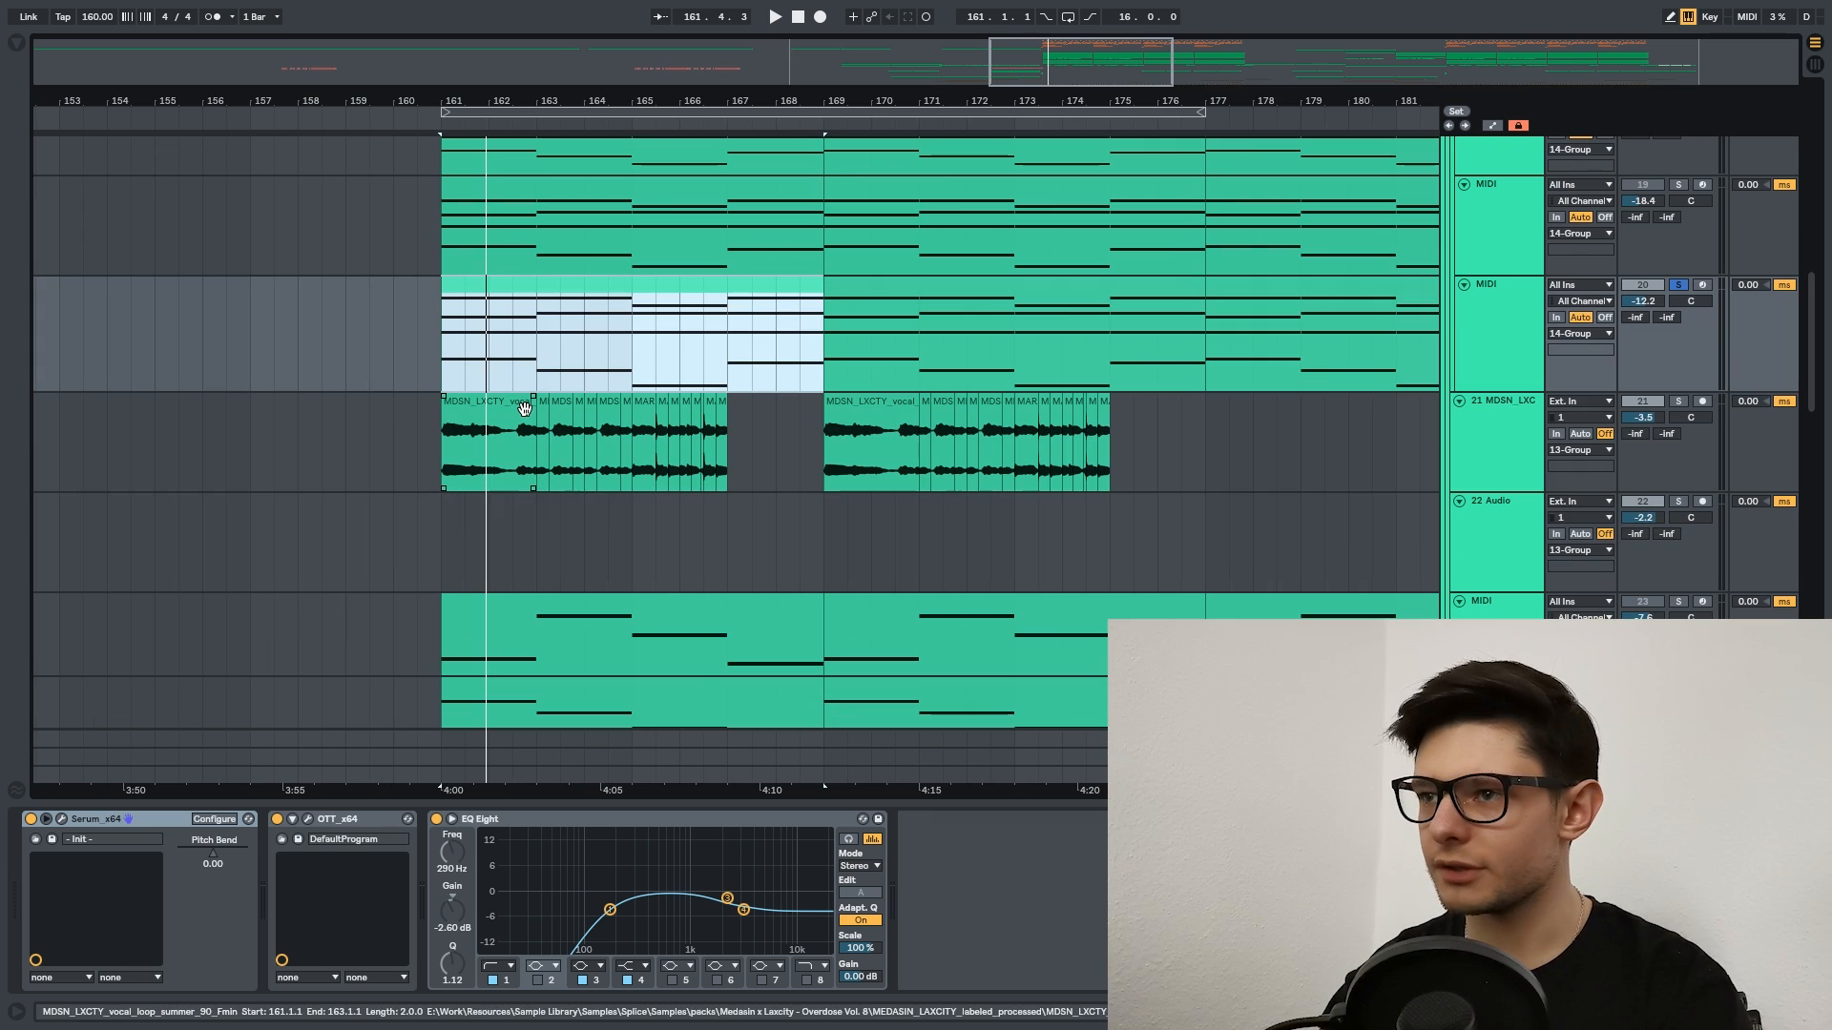
pyautogui.click(743, 421)
pyautogui.scroll(3, 740, 414)
pyautogui.click(1677, 401)
pyautogui.press('space')
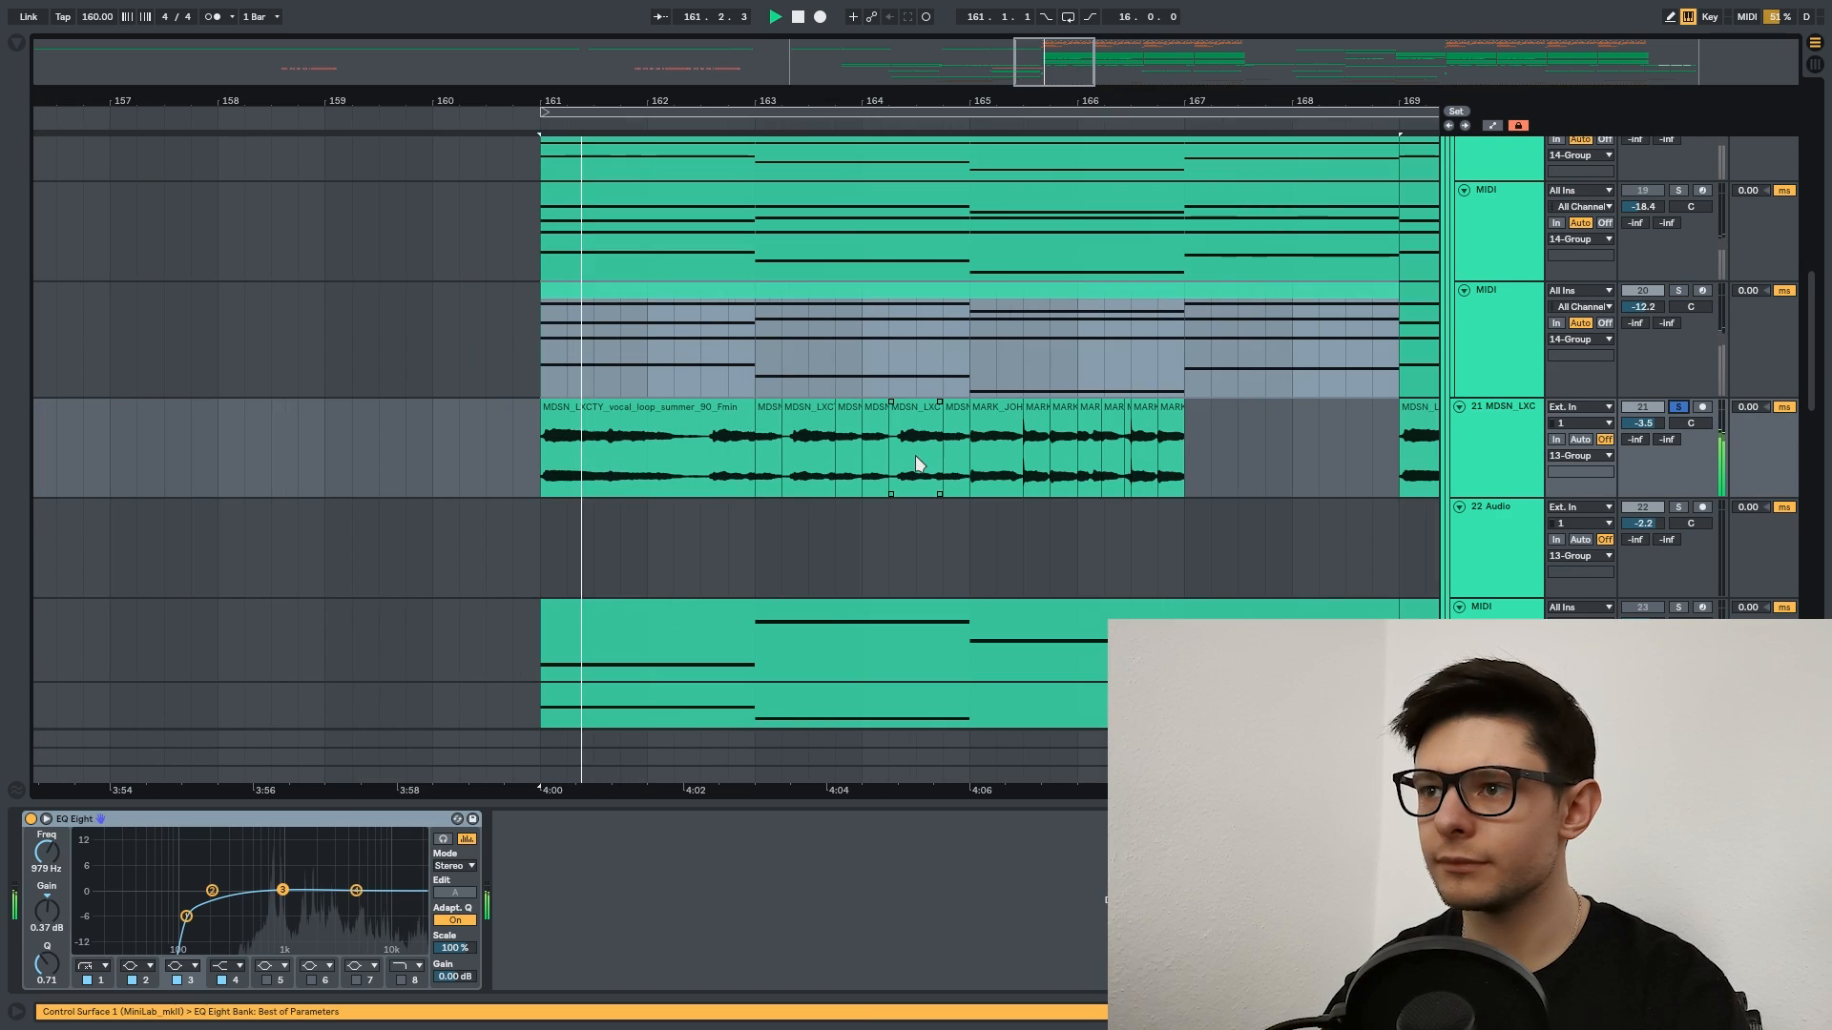
pyautogui.moveTo(1282, 469); pyautogui.dragTo(1175, 493)
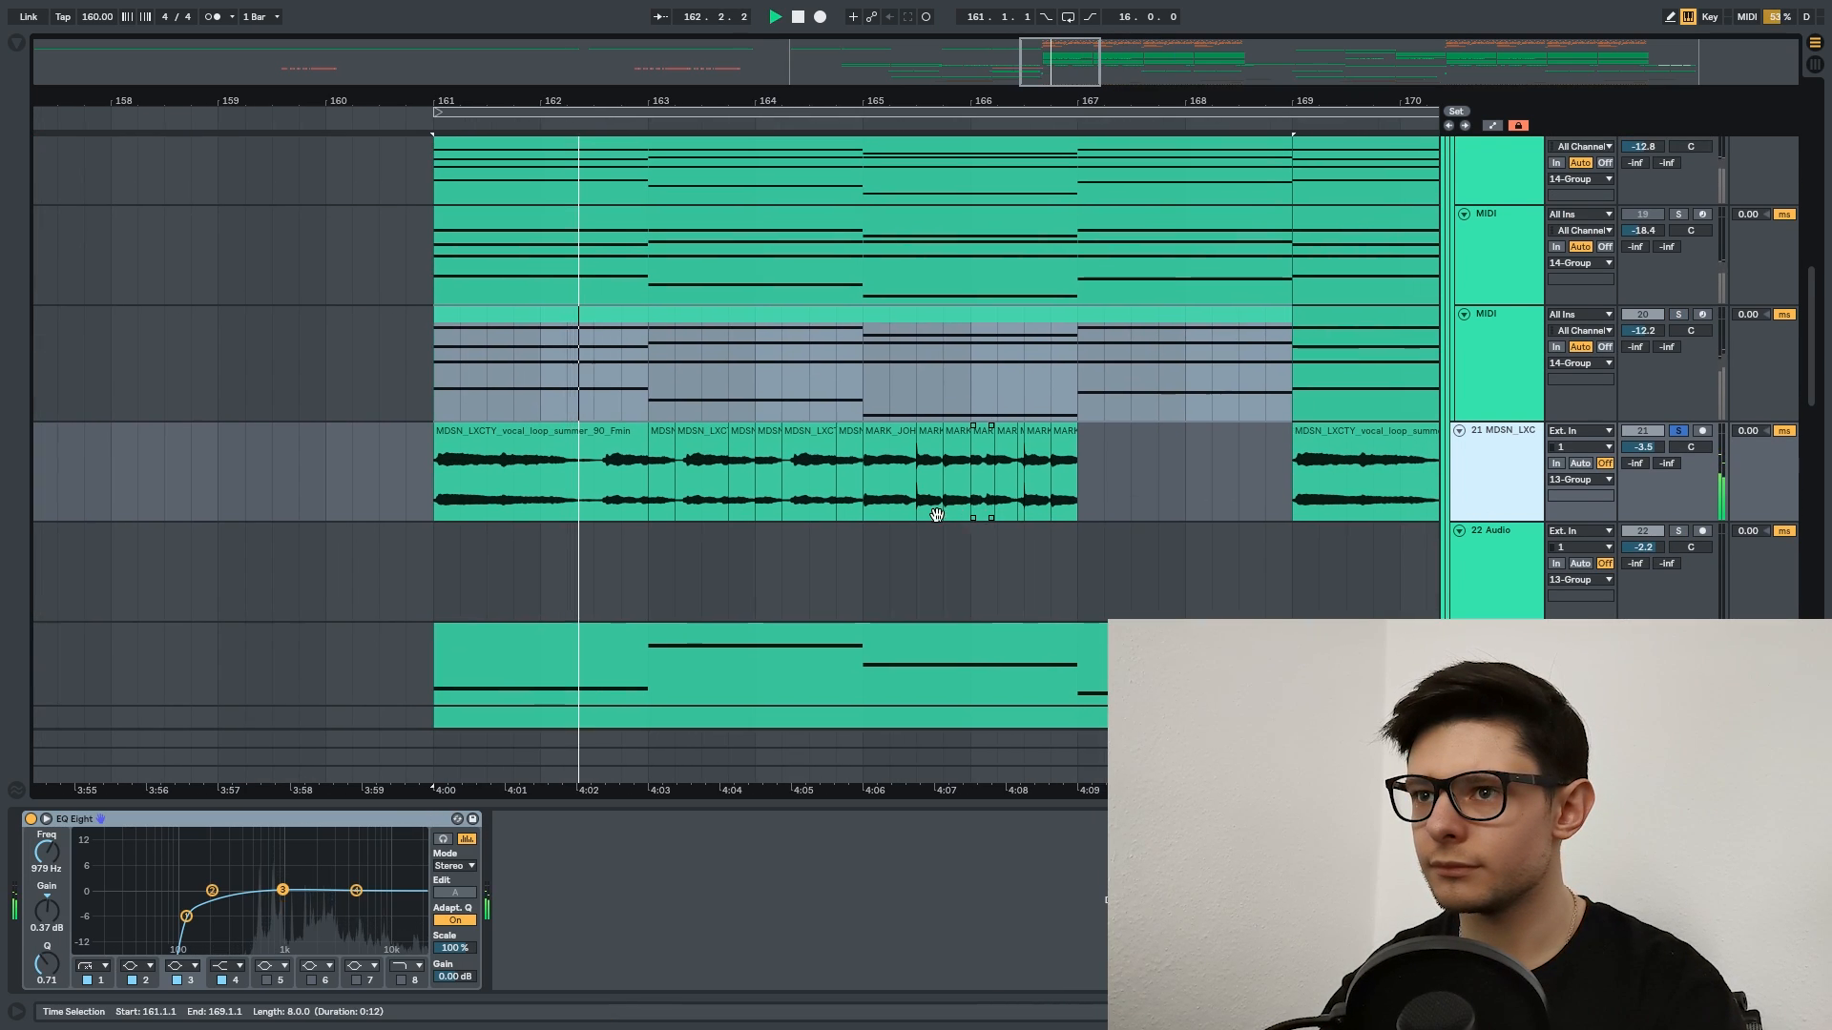
# Inspect the sample settings of the first vocal loop clip on track 21, and close the clip details.
pyautogui.click(520, 432)
pyautogui.hotkey('shift', 'Tab')
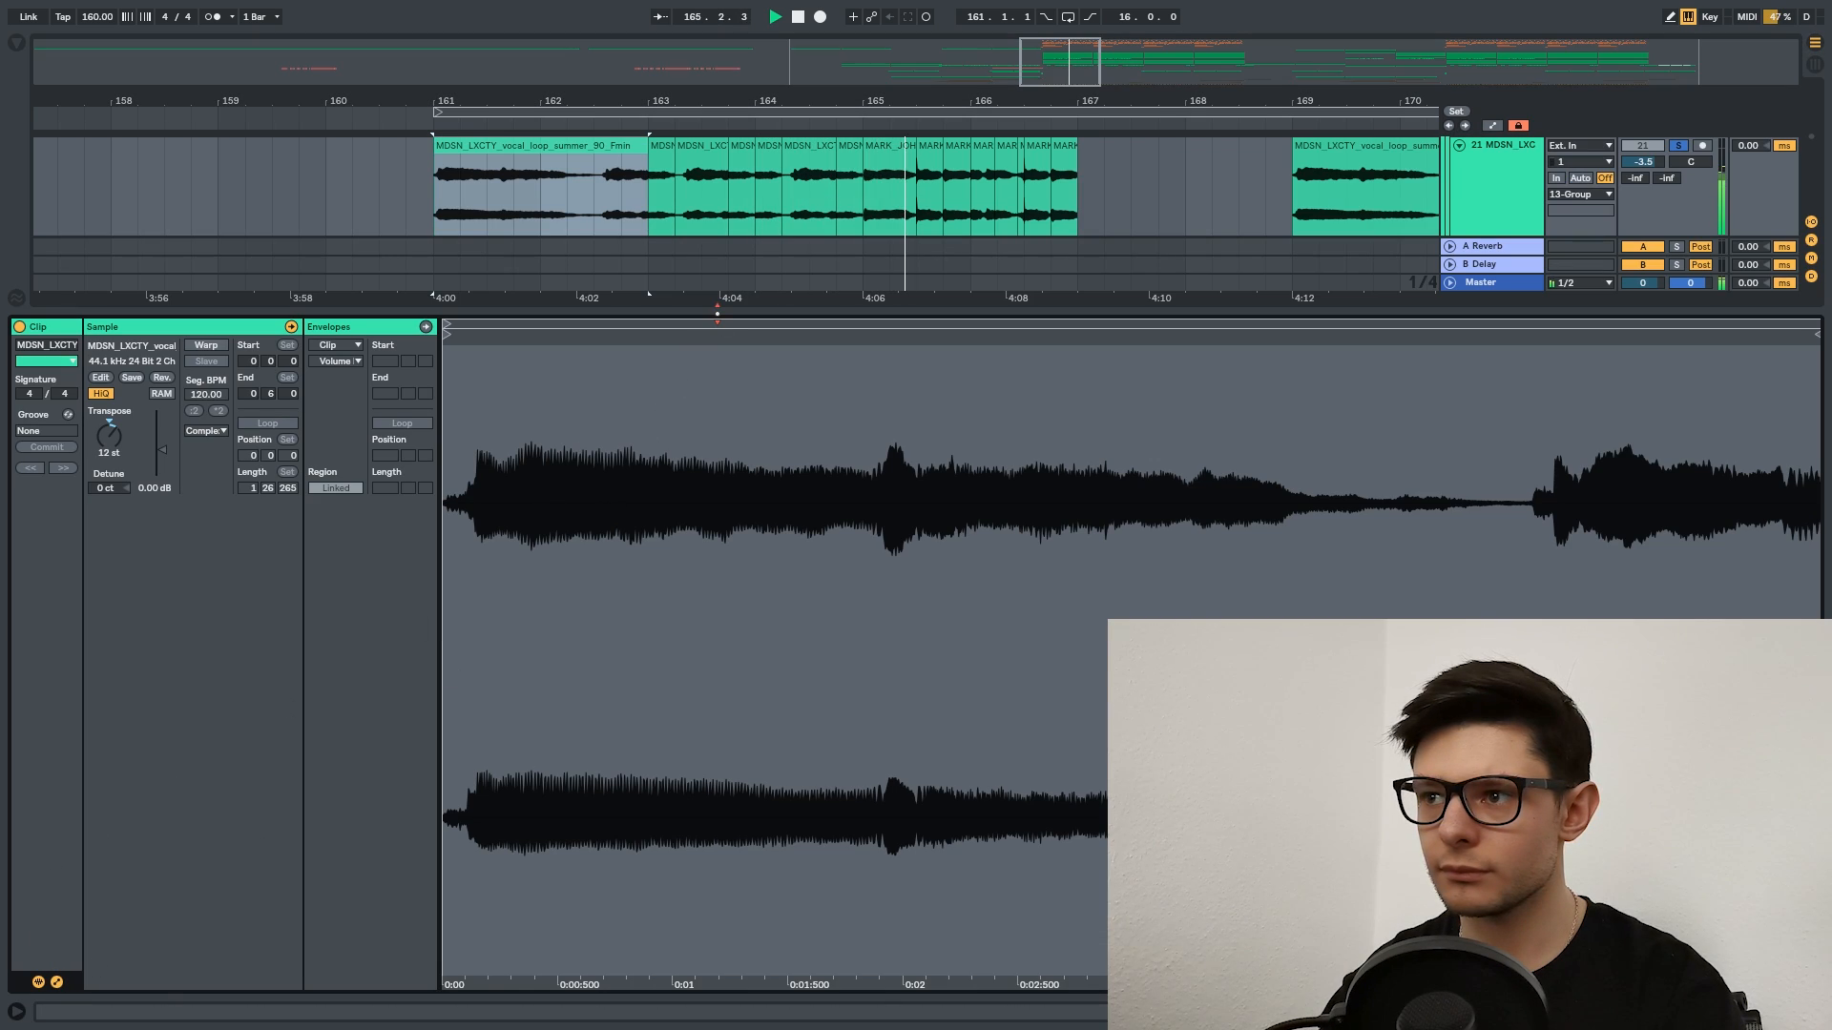
pyautogui.click(718, 314)
pyautogui.scroll(-2, 693, 330)
pyautogui.moveTo(680, 333); pyautogui.dragTo(582, 646)
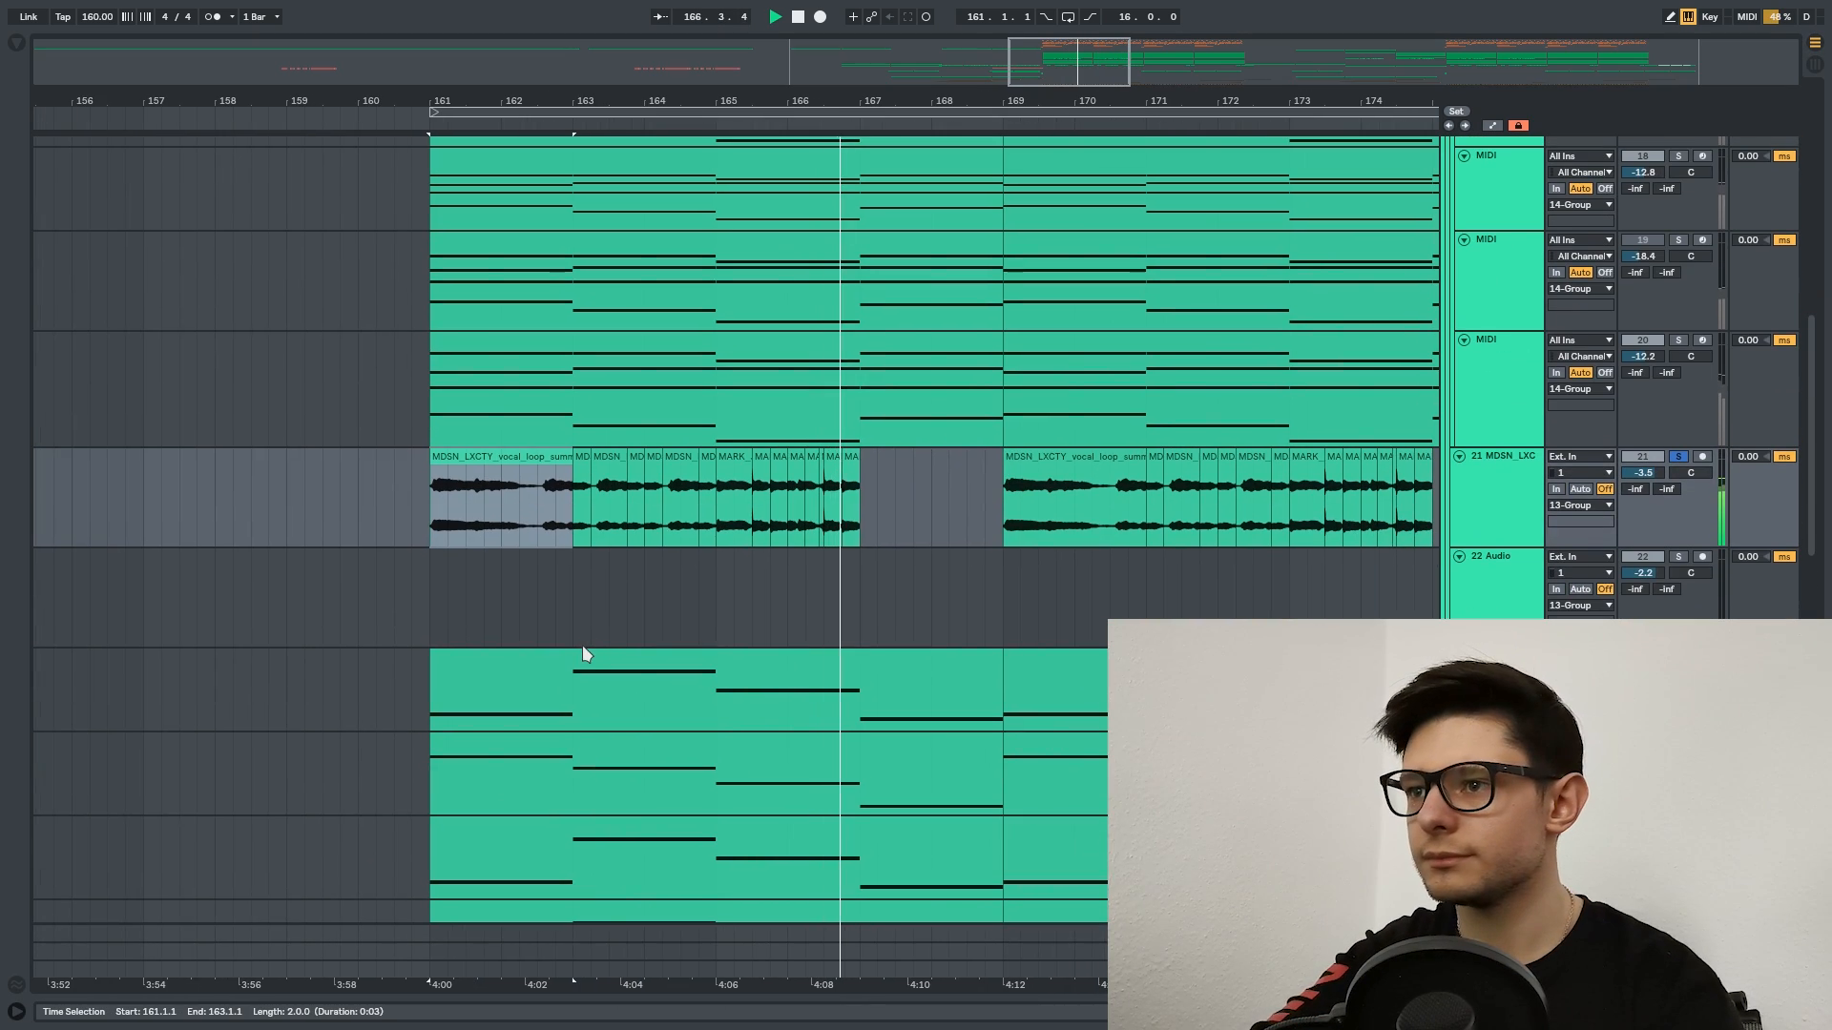
# Stop playback and place the insert marker at bar 161 on the empty 22 Audio track.
pyautogui.click(969, 580)
pyautogui.click(435, 590)
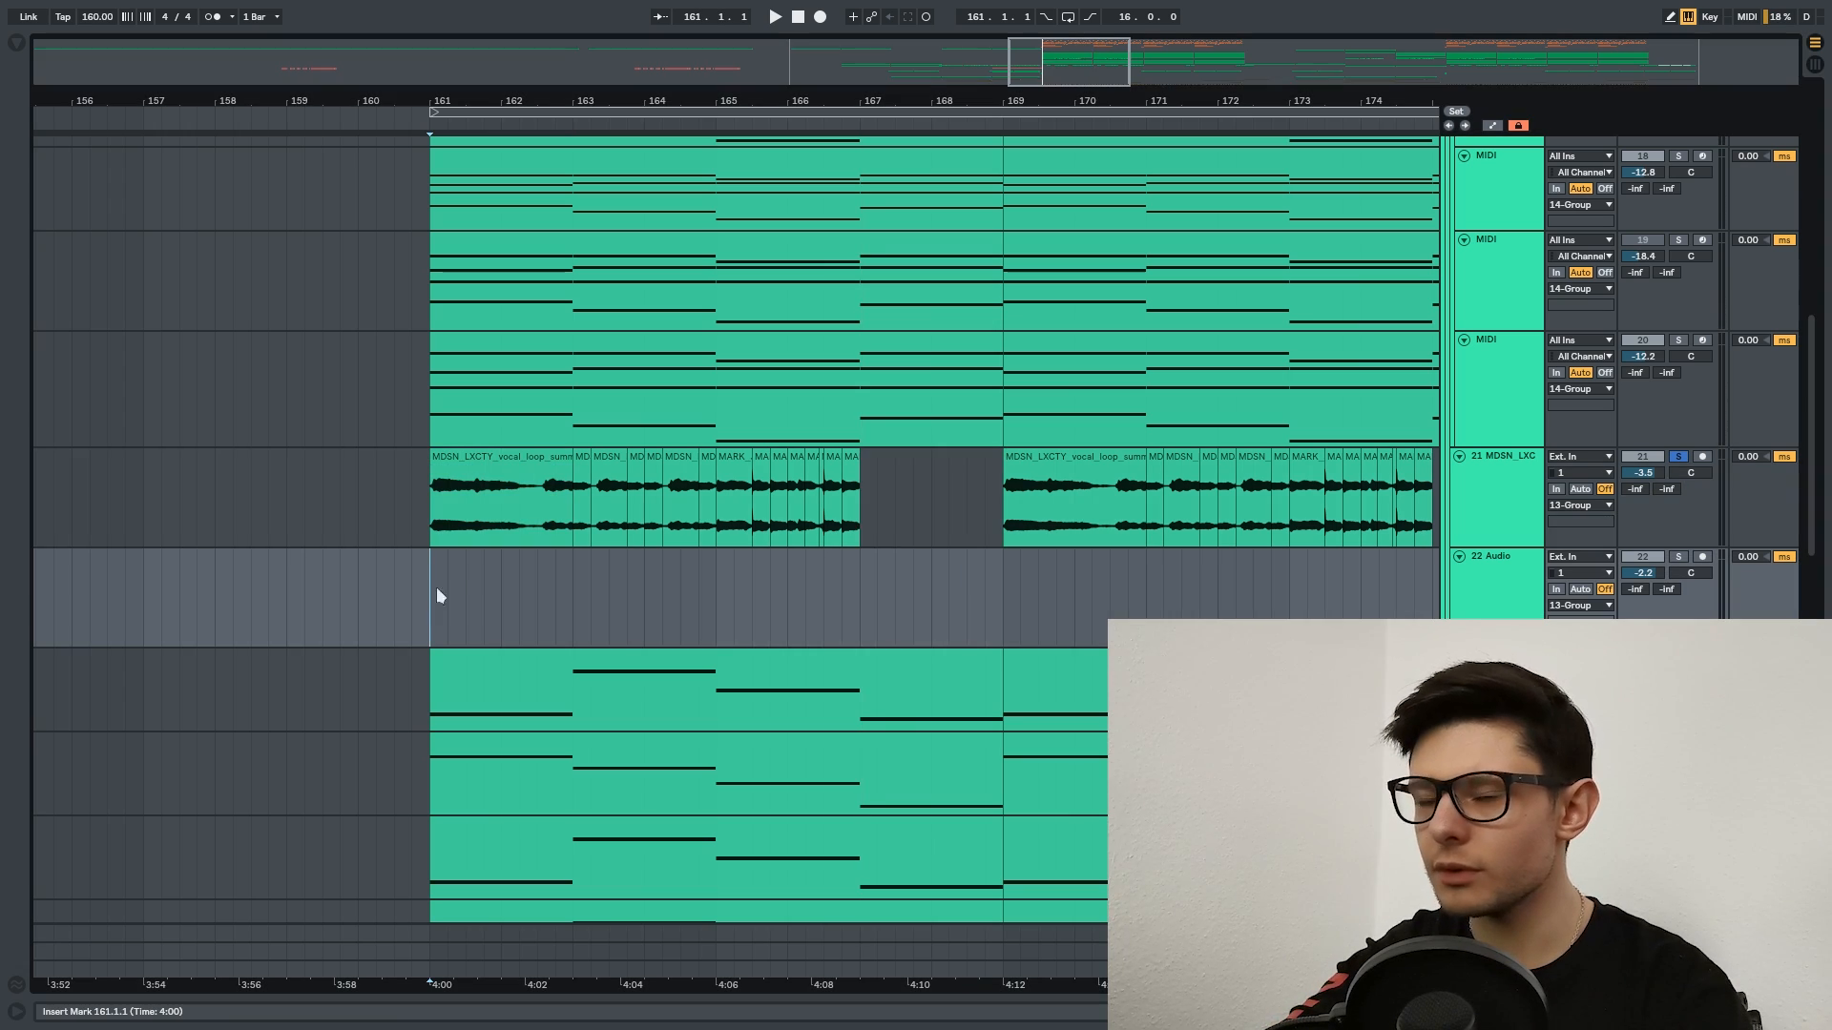
pyautogui.scroll(2, 453, 555)
pyautogui.moveTo(659, 571); pyautogui.dragTo(650, 595)
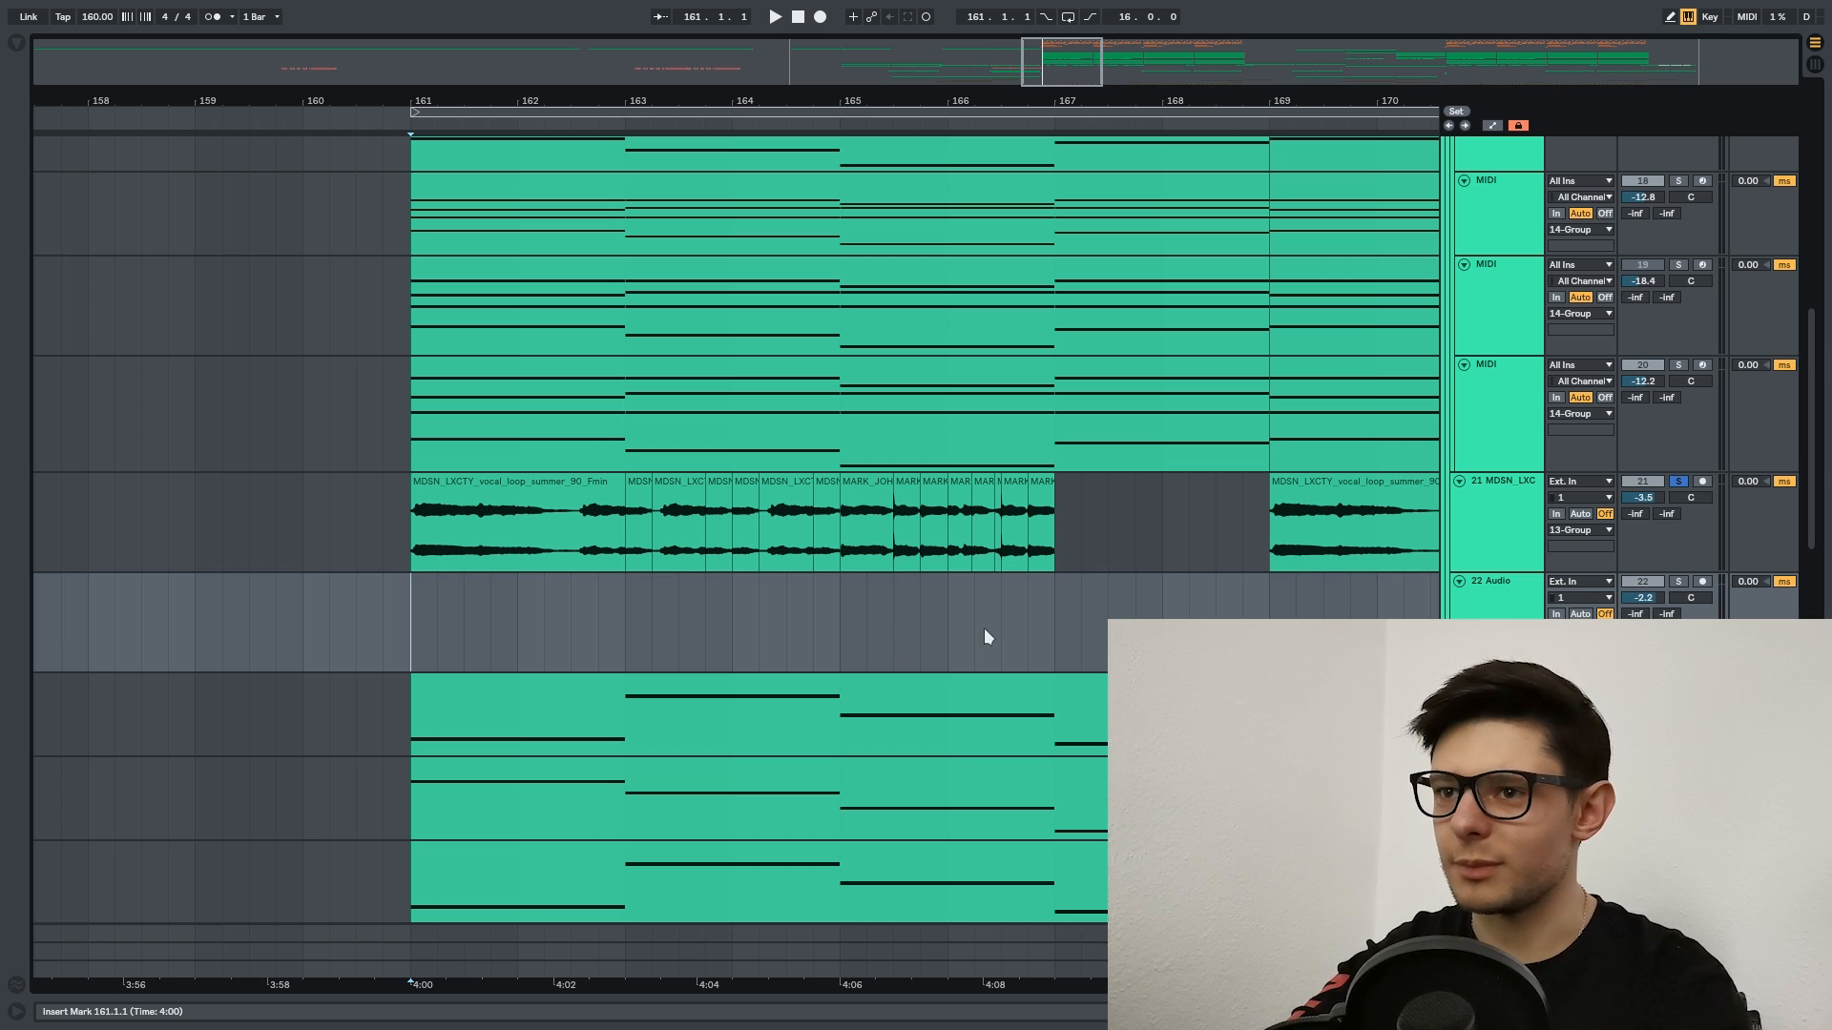
pyautogui.moveTo(1076, 588); pyautogui.dragTo(928, 929)
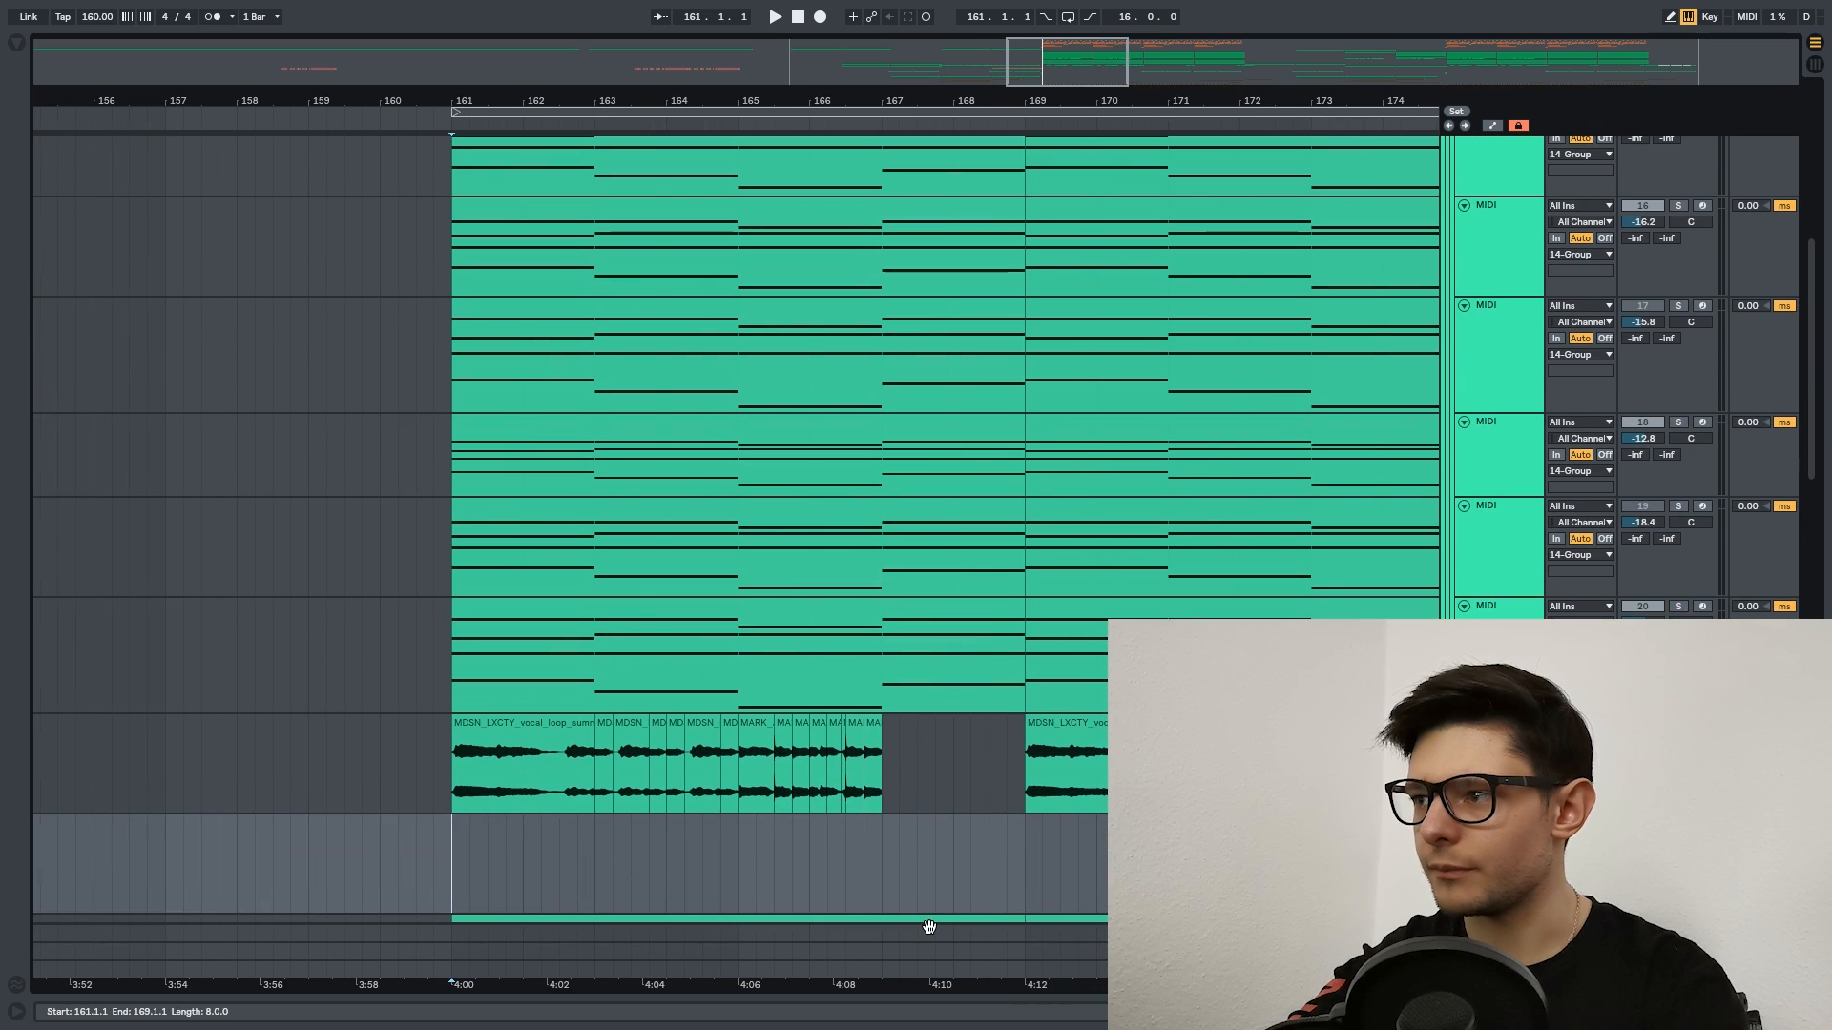
pyautogui.moveTo(1010, 635); pyautogui.dragTo(1014, 686)
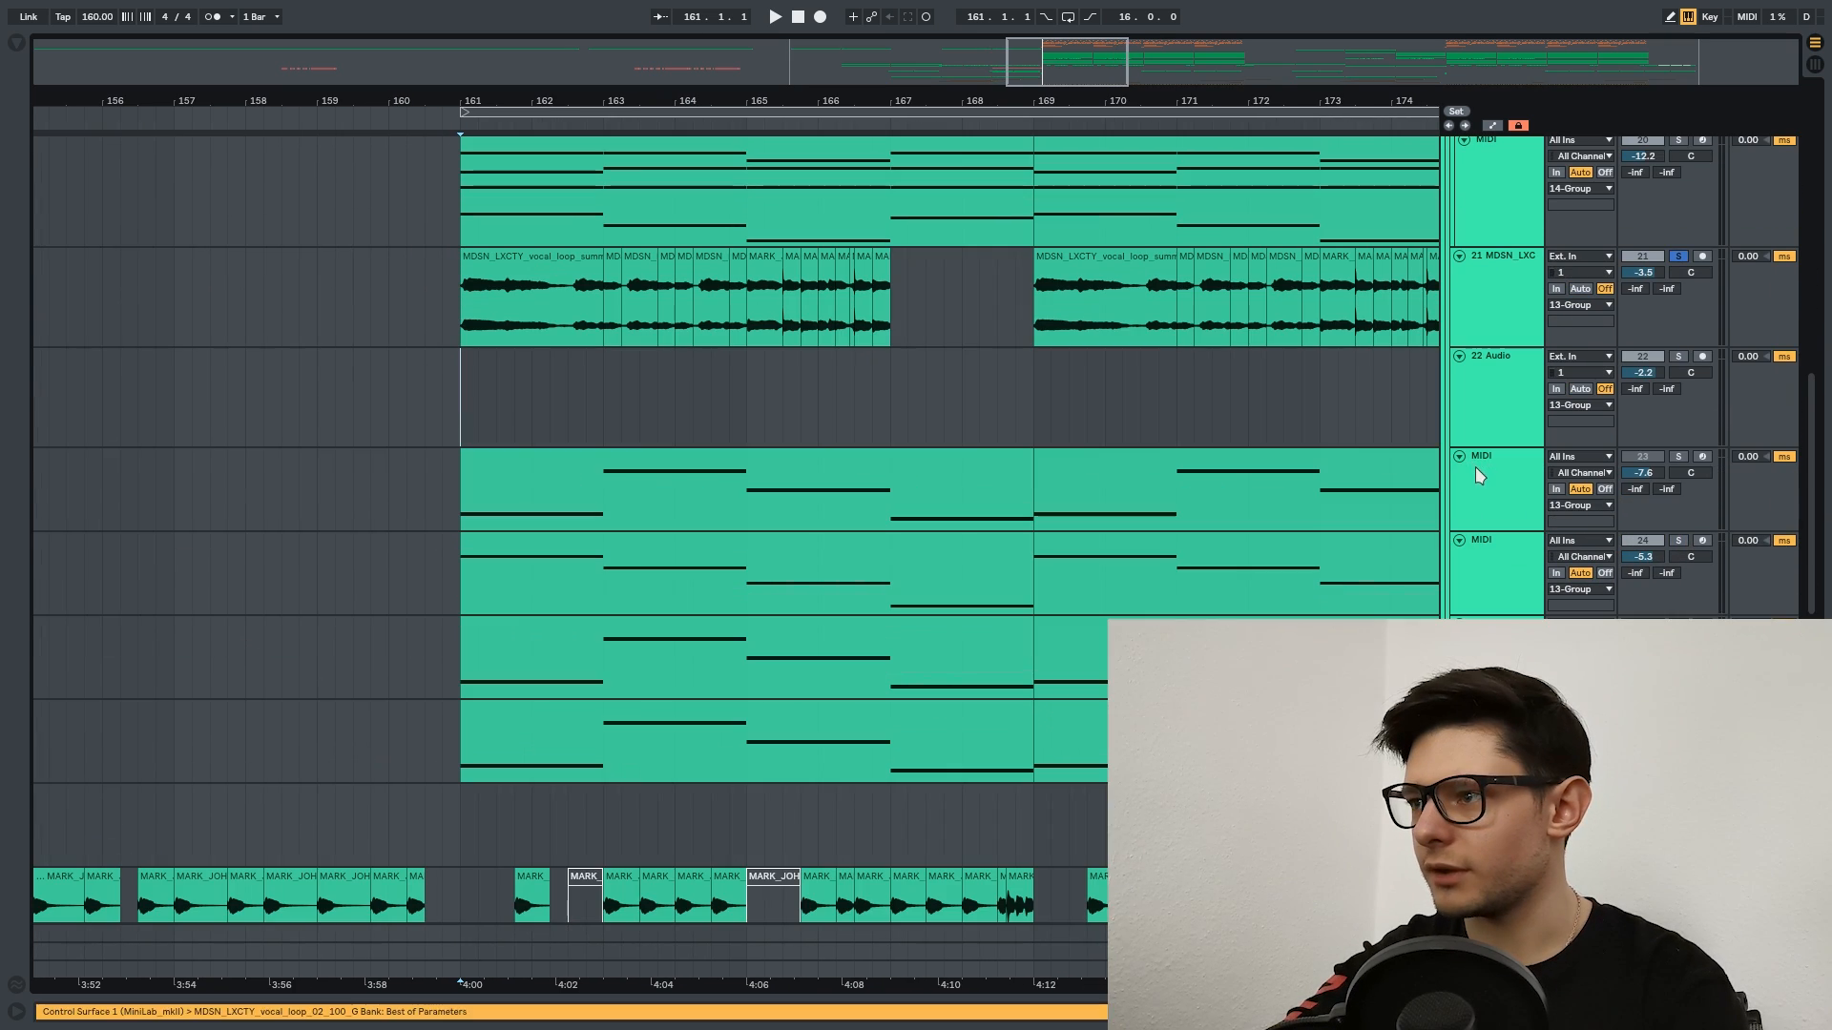
# Solo MIDI track 24, select its first clip, and audition its sub bass from bar 161 with its devices shown.
pyautogui.click(1476, 469)
pyautogui.click(1678, 540)
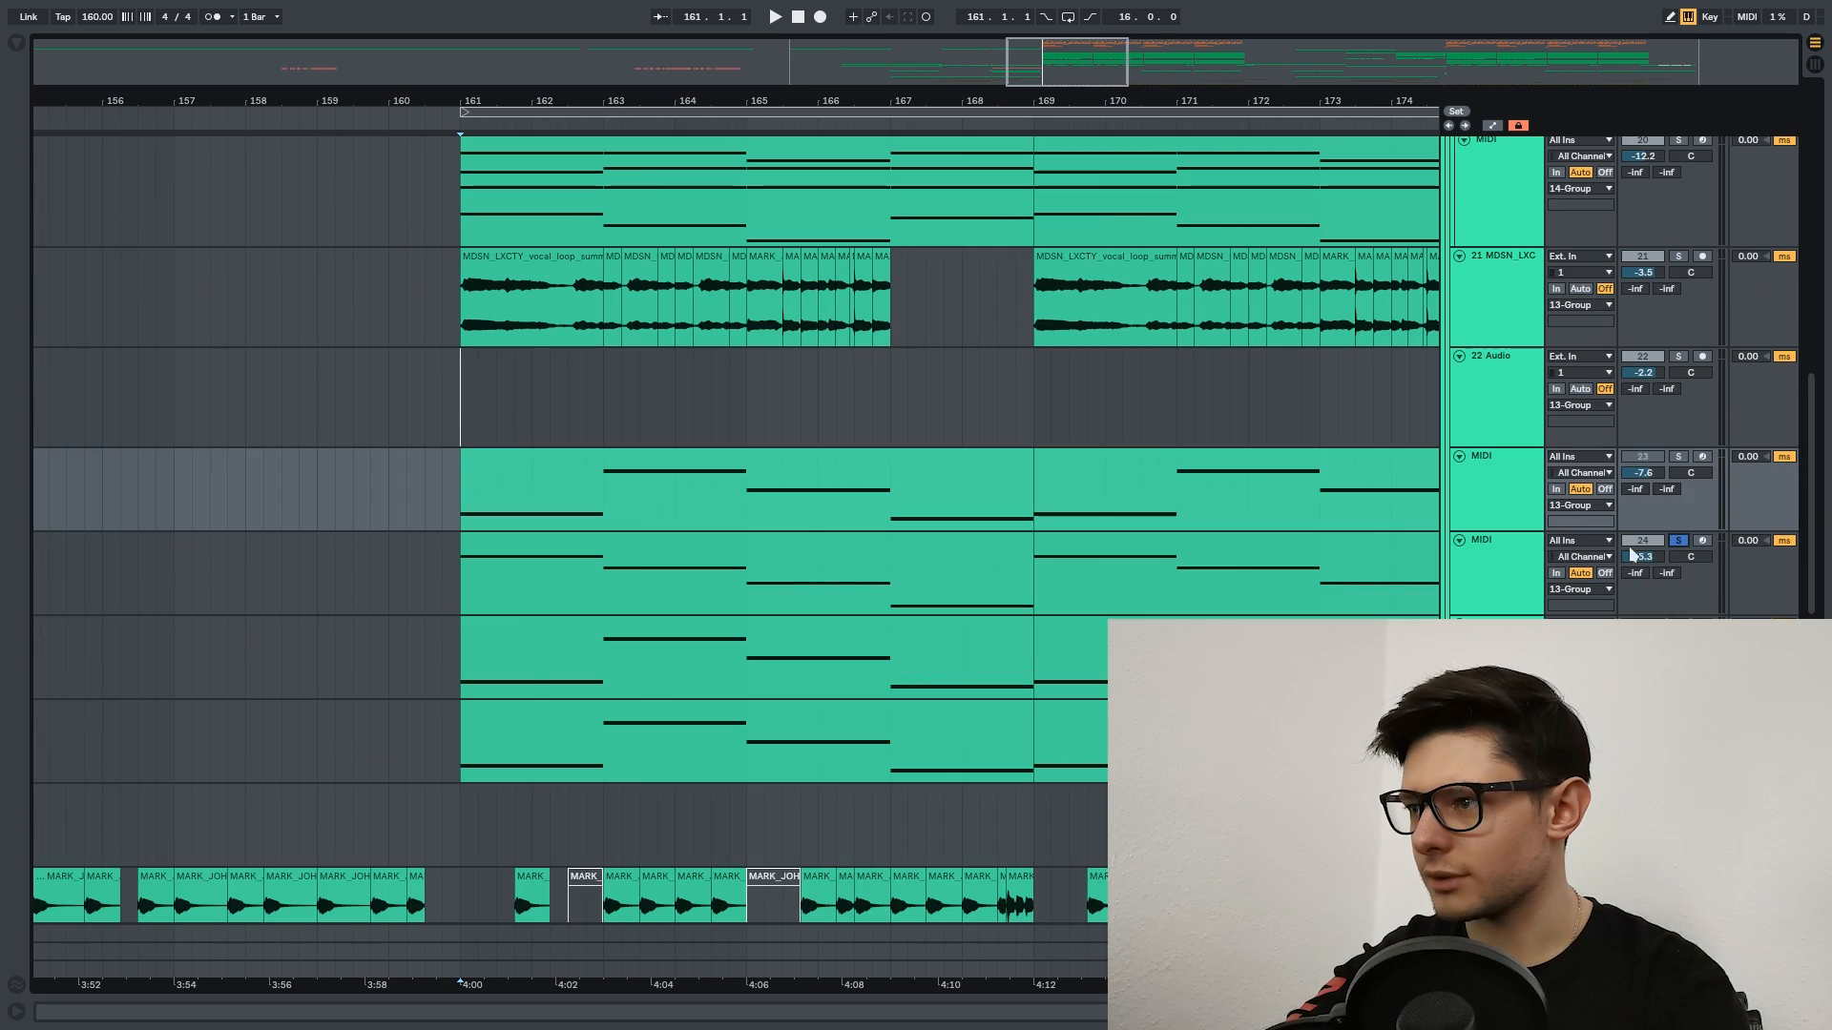
pyautogui.click(1529, 583)
pyautogui.click(796, 541)
pyautogui.press('space')
pyautogui.moveTo(658, 520); pyautogui.dragTo(650, 444)
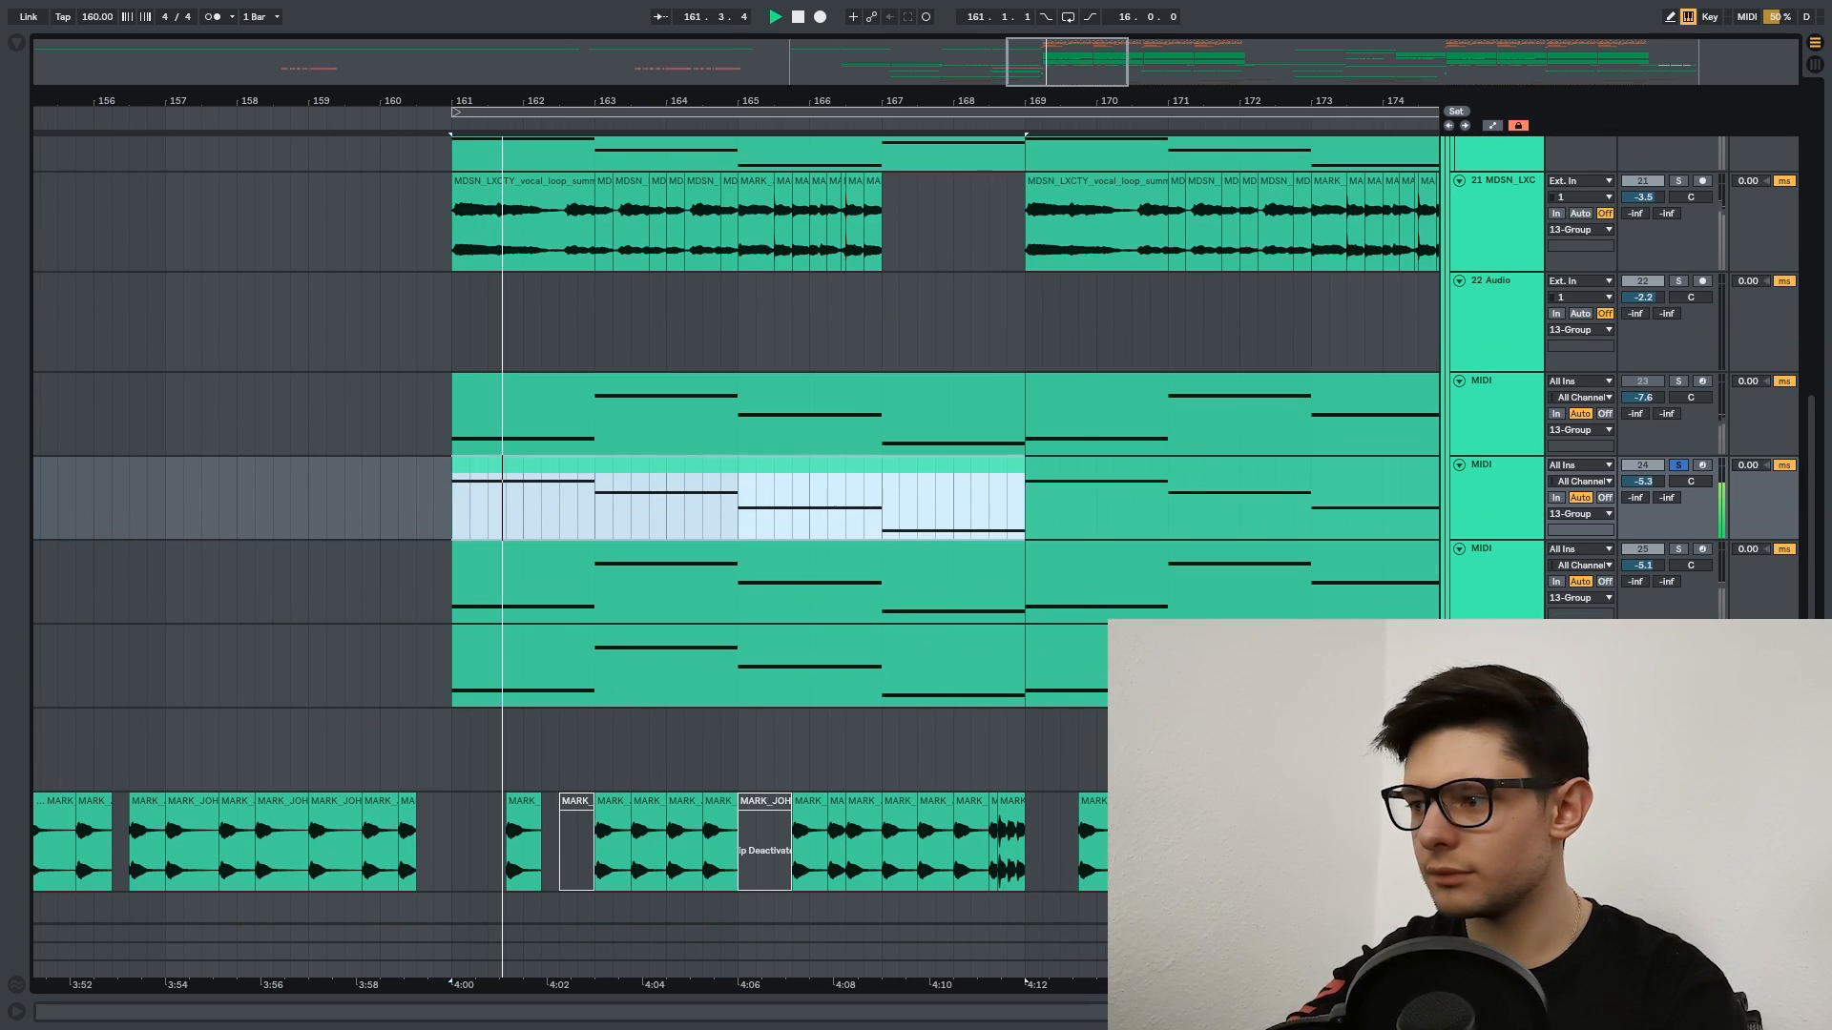
pyautogui.hotkey('shift', 'Tab')
pyautogui.keyDown('ctrl'); pyautogui.keyDown('alt'); pyautogui.moveTo(959, 485); pyautogui.dragTo(953, 455); pyautogui.keyUp('alt'); pyautogui.keyUp('ctrl')
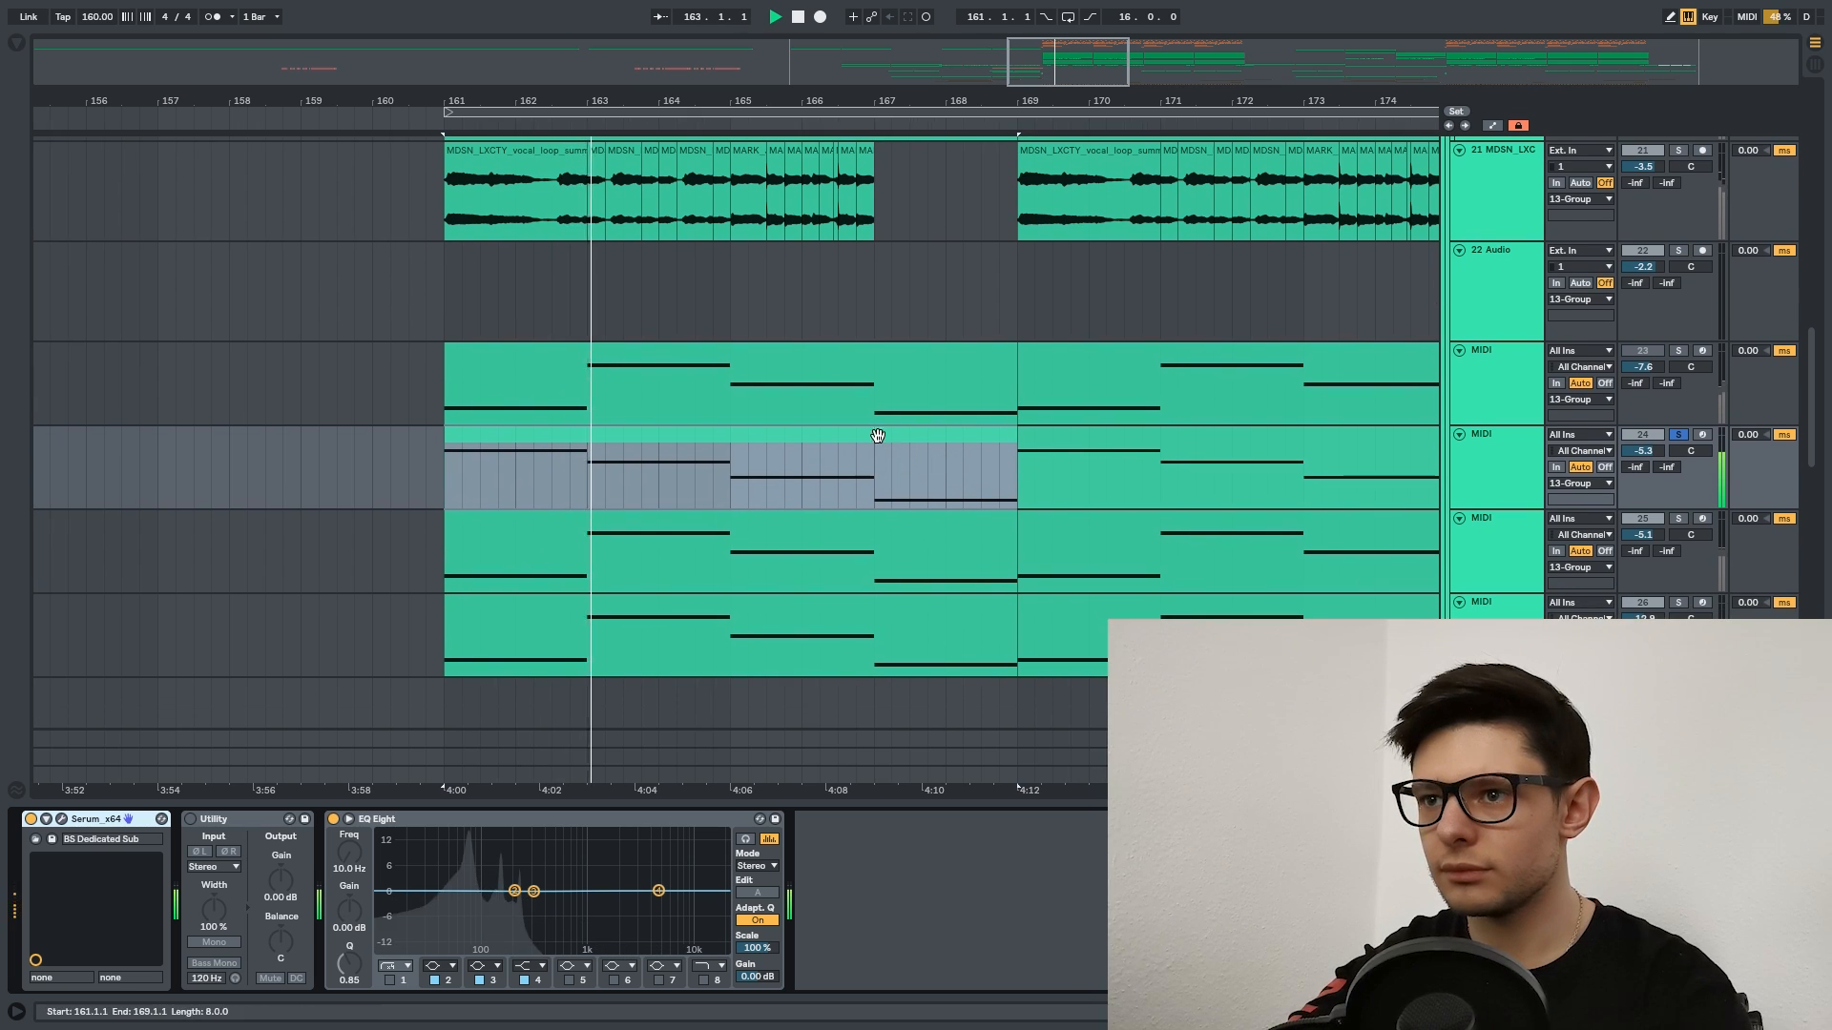
pyautogui.press('space')
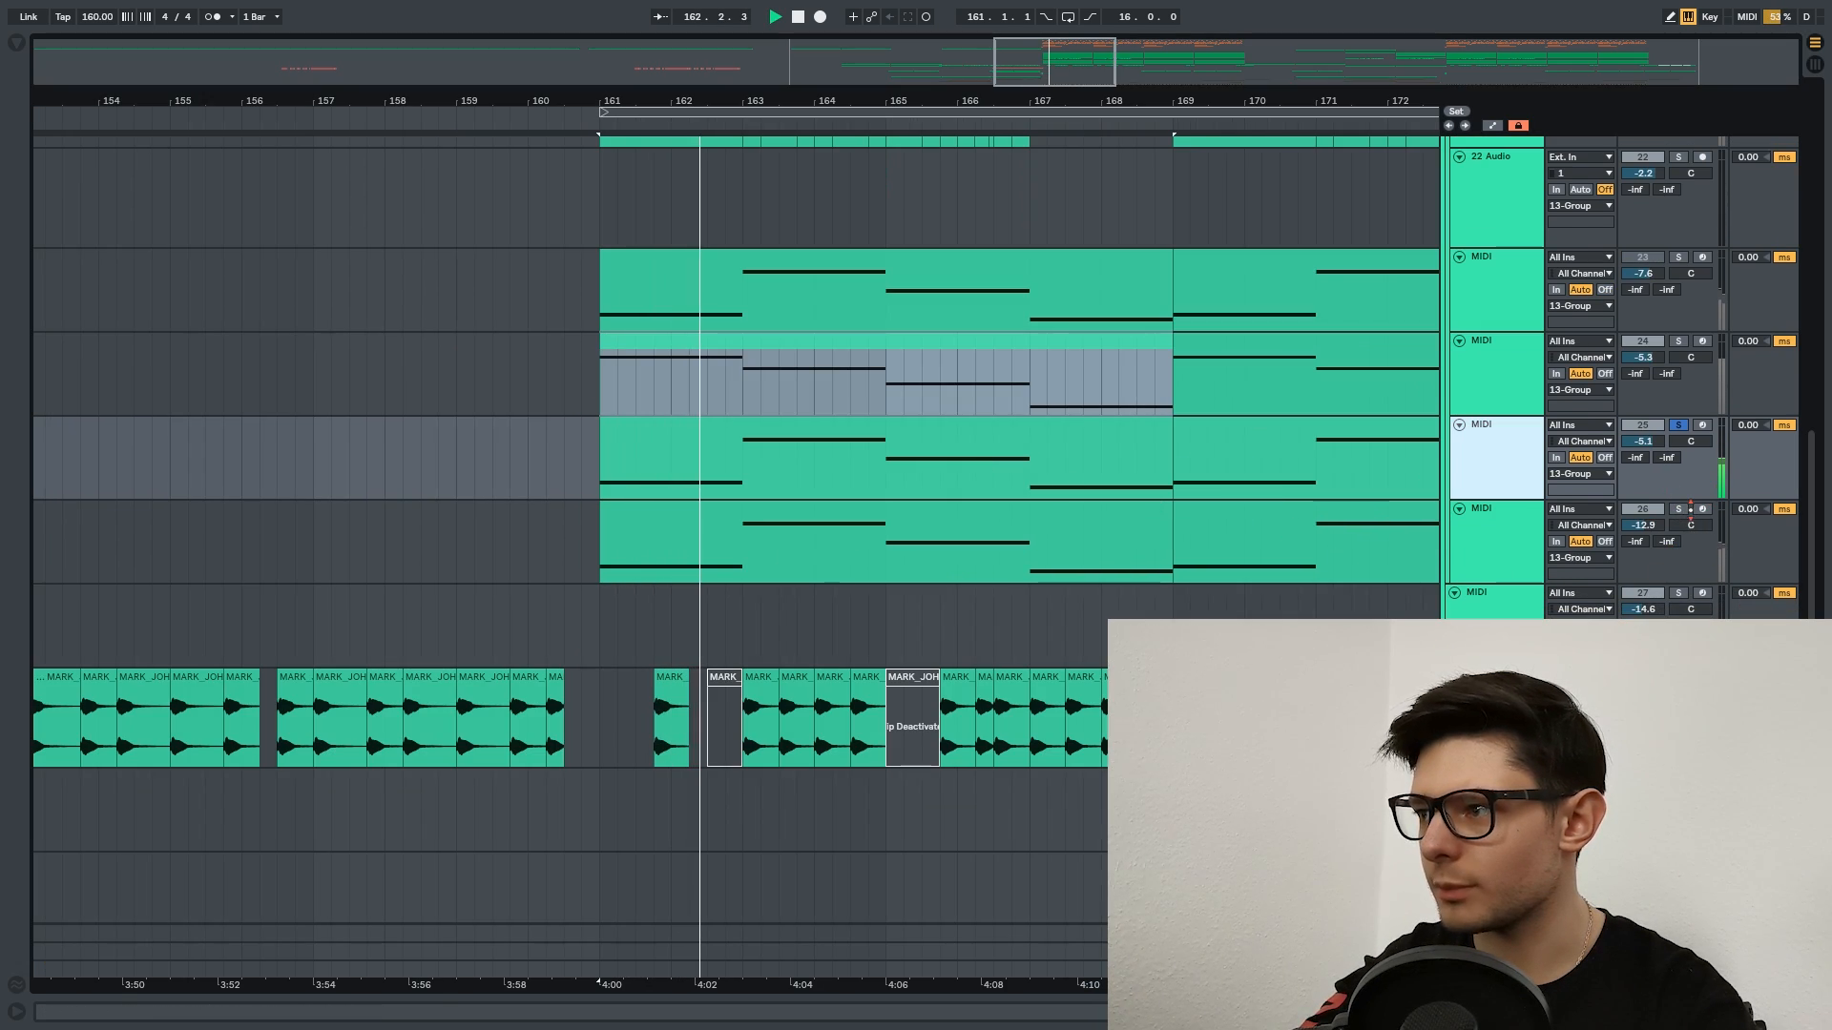
# Solo MIDI track 26 and audition its bass layer from bar 161 with its devices shown, then hide the devices.
pyautogui.click(1679, 510)
pyautogui.click(1498, 514)
pyautogui.press('space')
pyautogui.press('space')
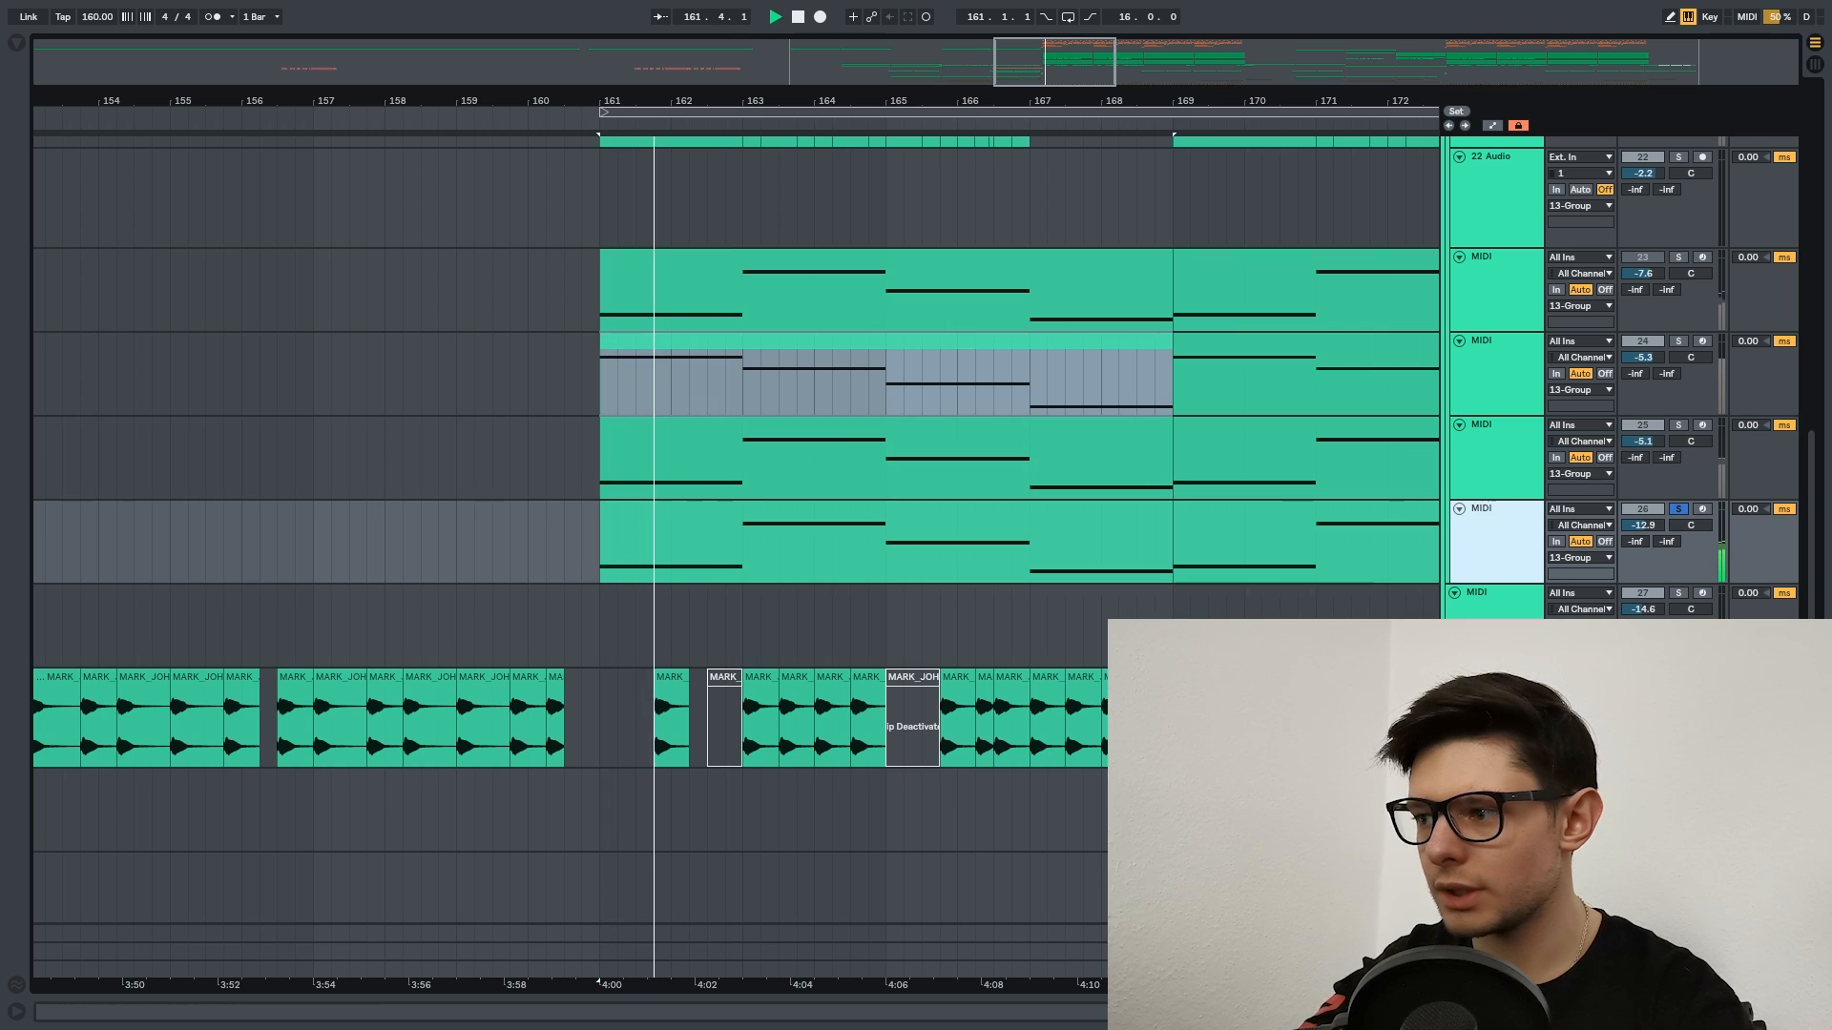
pyautogui.hotkey('shift', 'Tab')
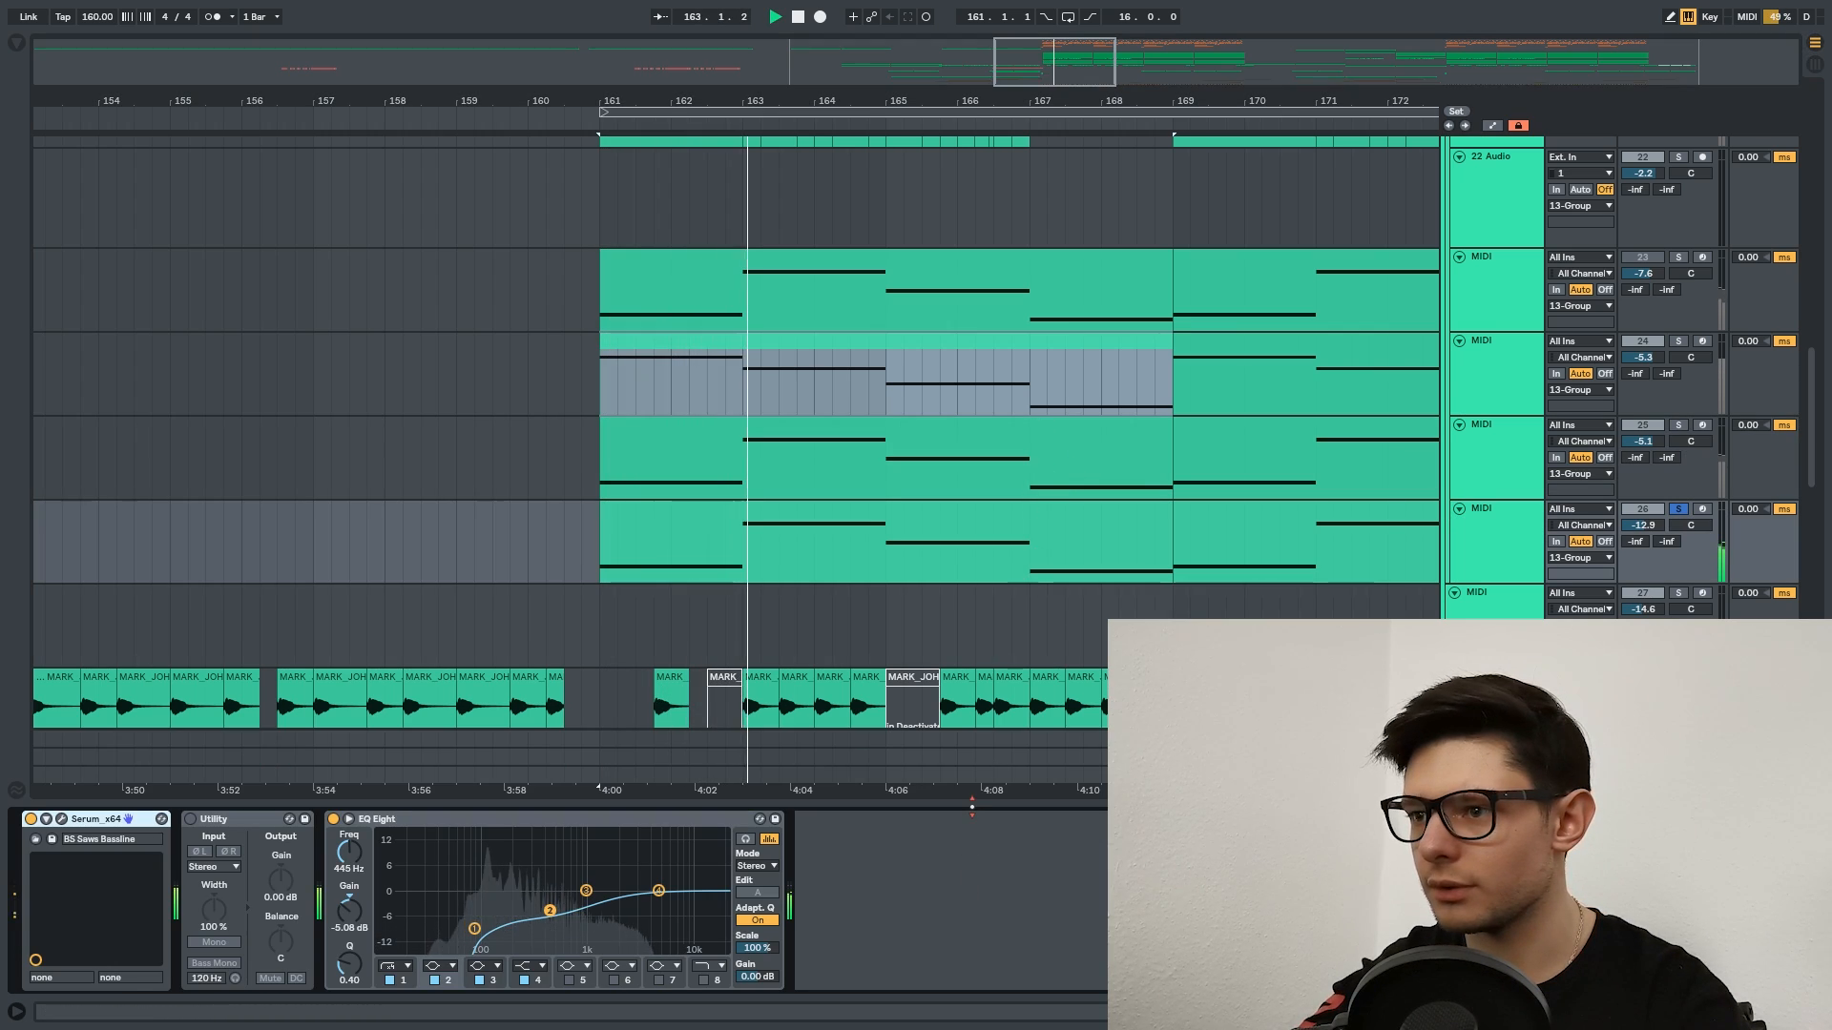
pyautogui.moveTo(972, 808); pyautogui.dragTo(975, 964)
# Solo the vocal hook track 28 and play it from position 161.3.1.
pyautogui.moveTo(1084, 659); pyautogui.dragTo(1018, 487)
pyautogui.press('space')
pyautogui.click(572, 466)
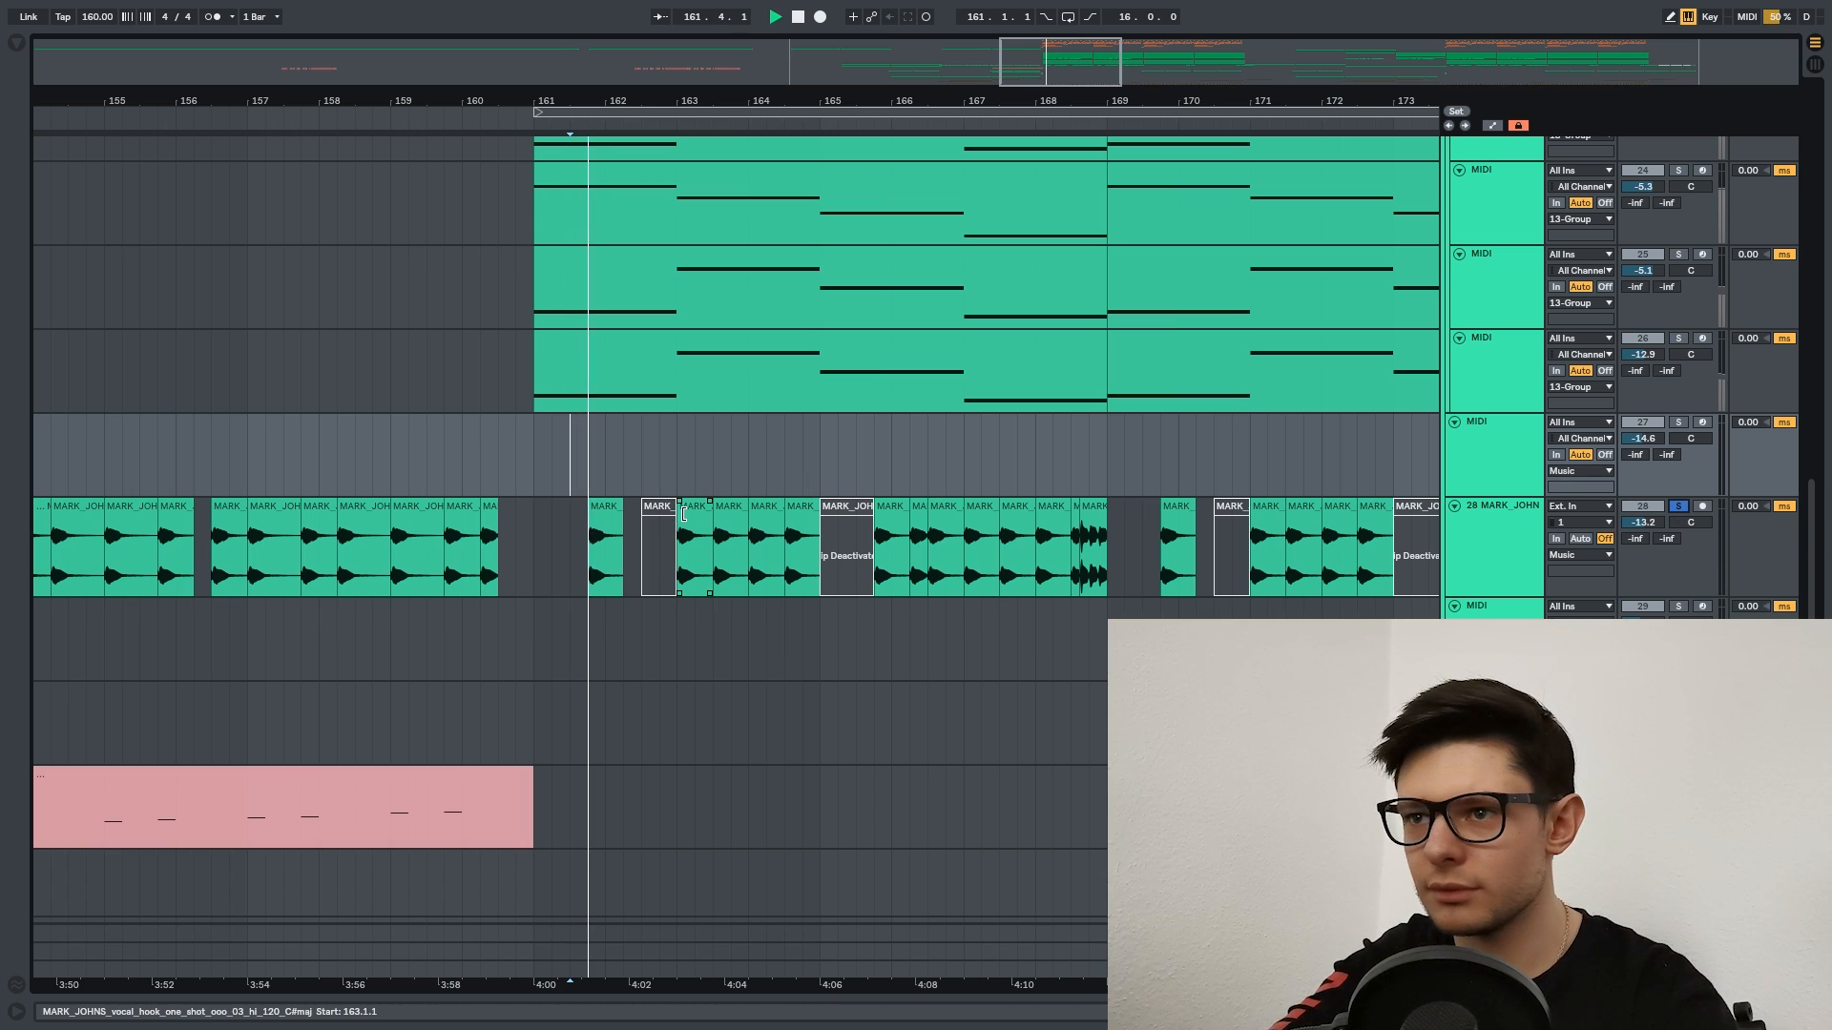
pyautogui.moveTo(910, 572); pyautogui.dragTo(911, 859)
pyautogui.moveTo(933, 365); pyautogui.dragTo(849, 310)
pyautogui.press('space')
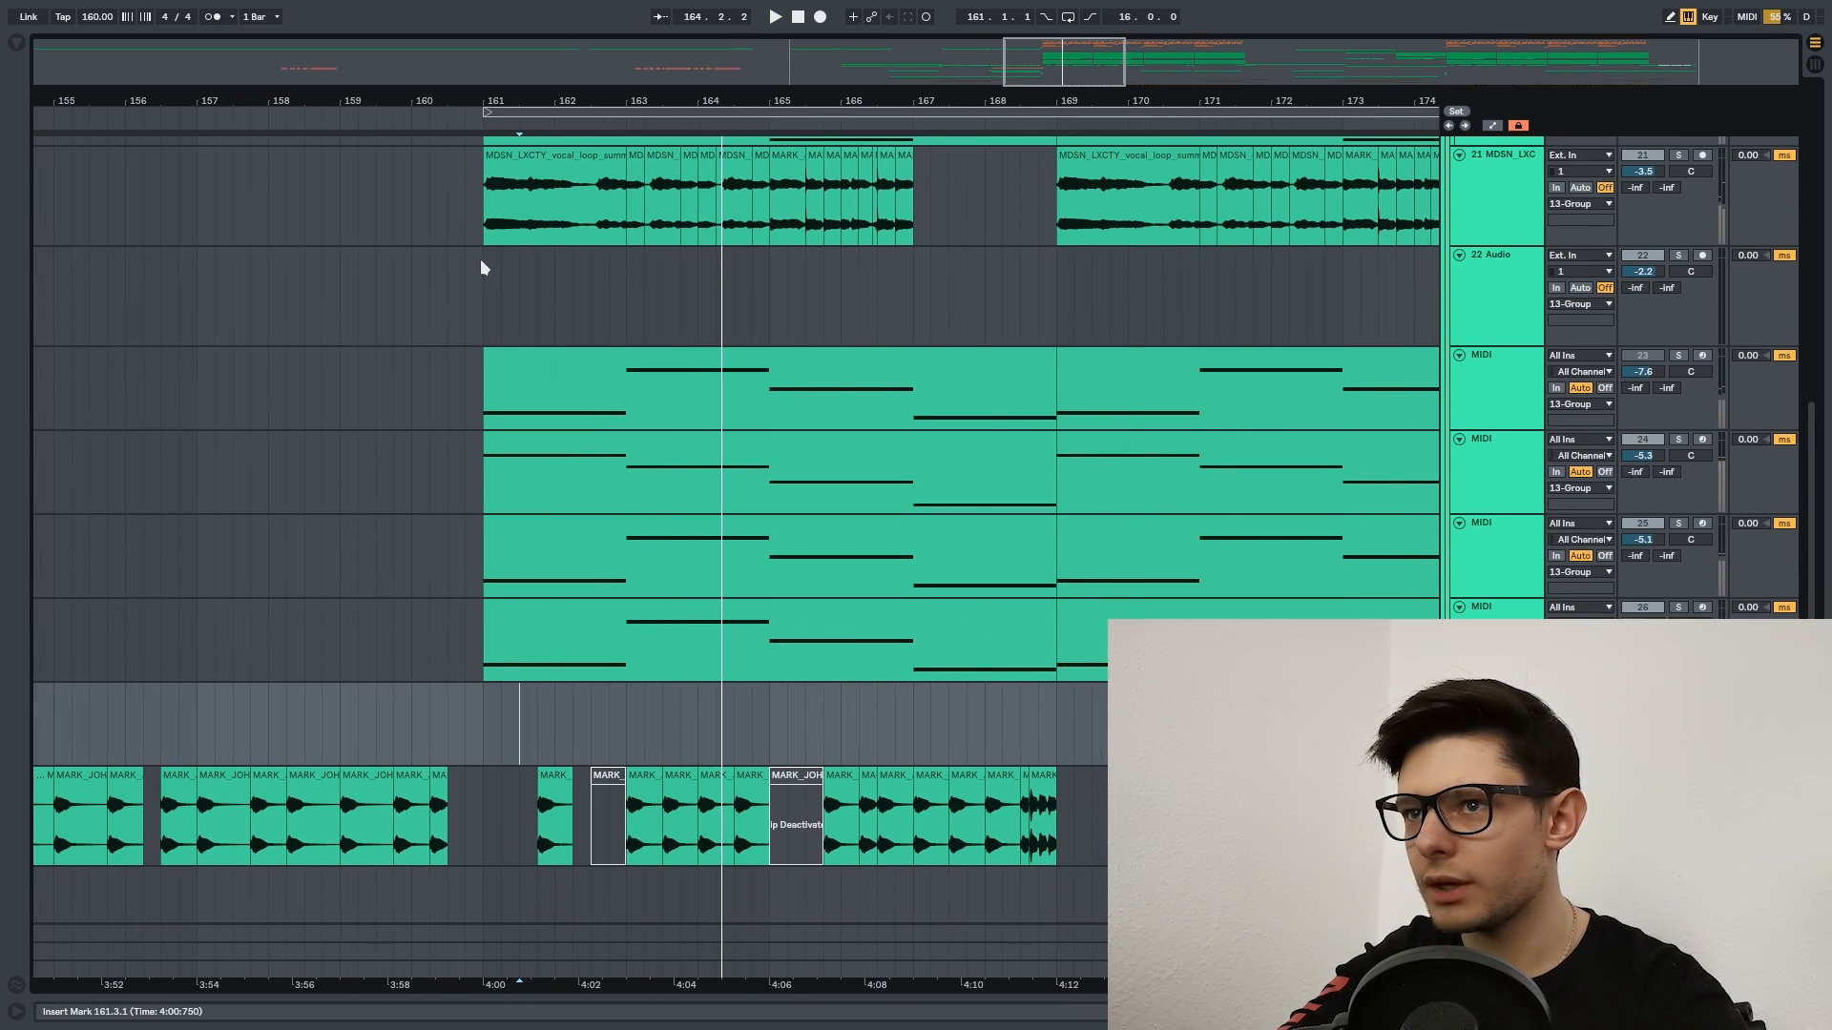
# Solo and play the vocal tracks 21 and 28 in turn from bar 161.
pyautogui.click(479, 255)
pyautogui.press('space')
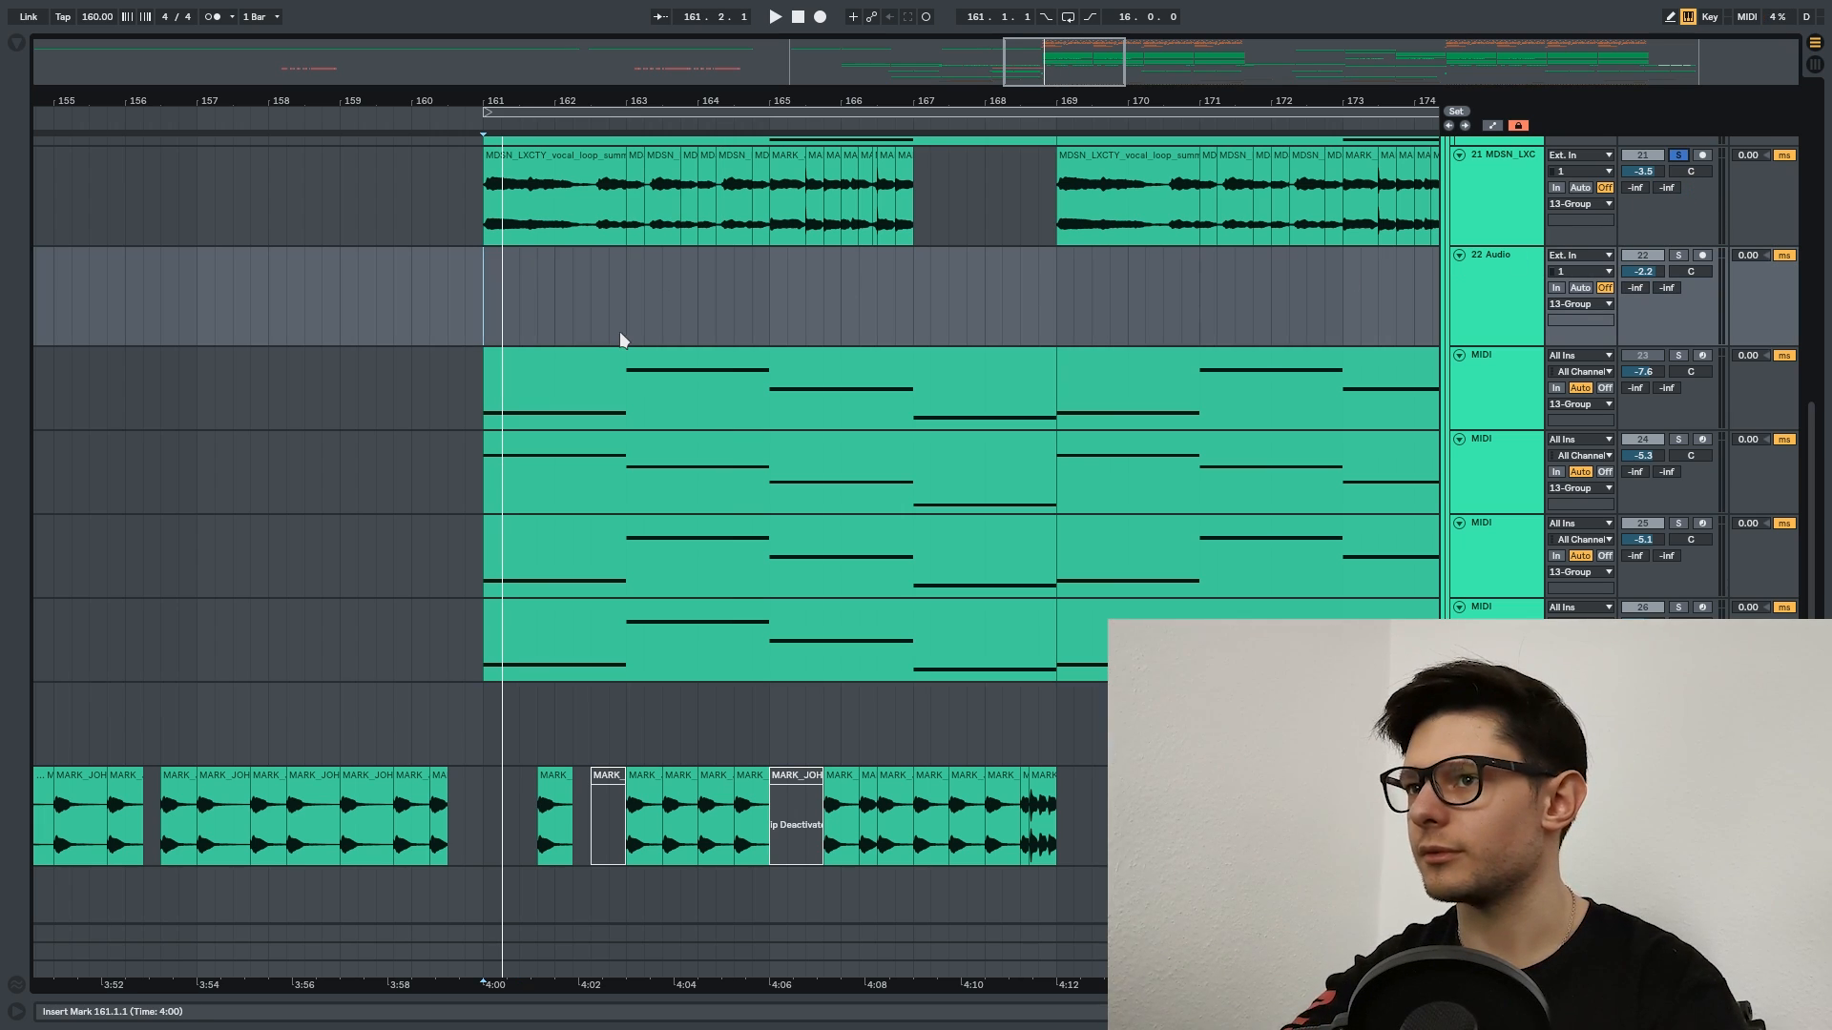
pyautogui.click(1476, 221)
pyautogui.click(1488, 816)
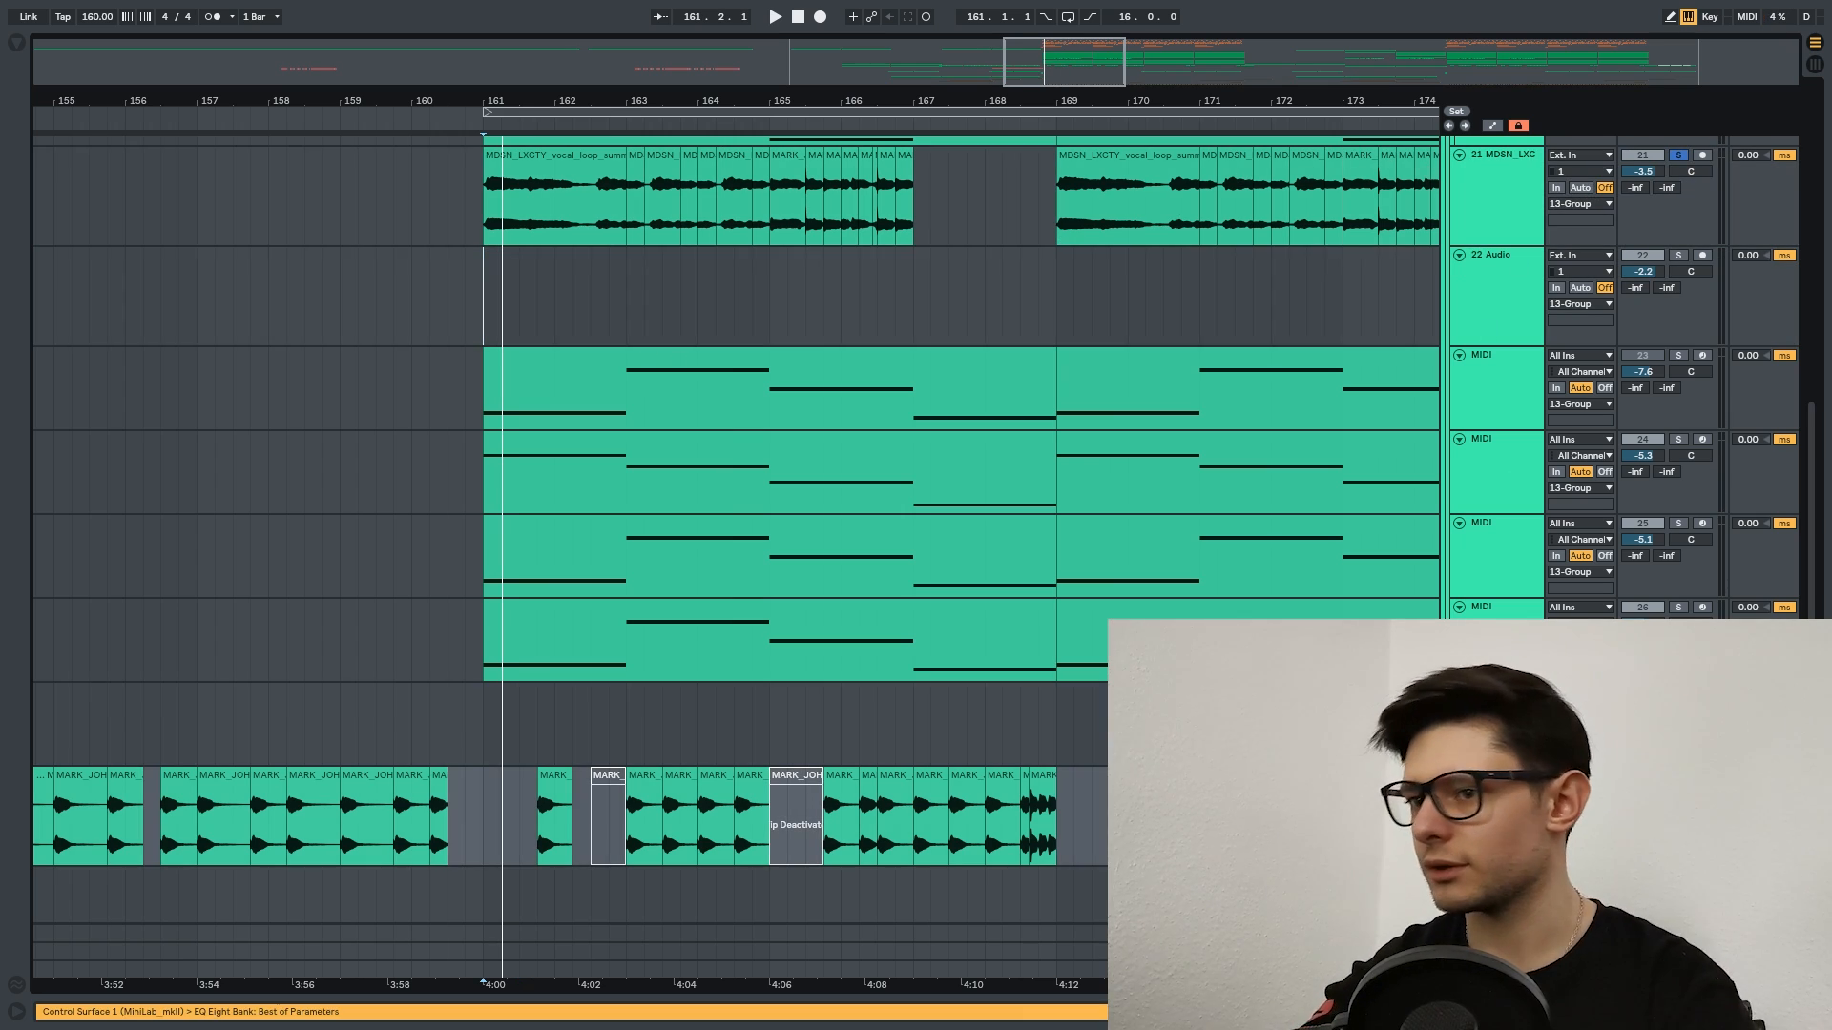
pyautogui.press('space')
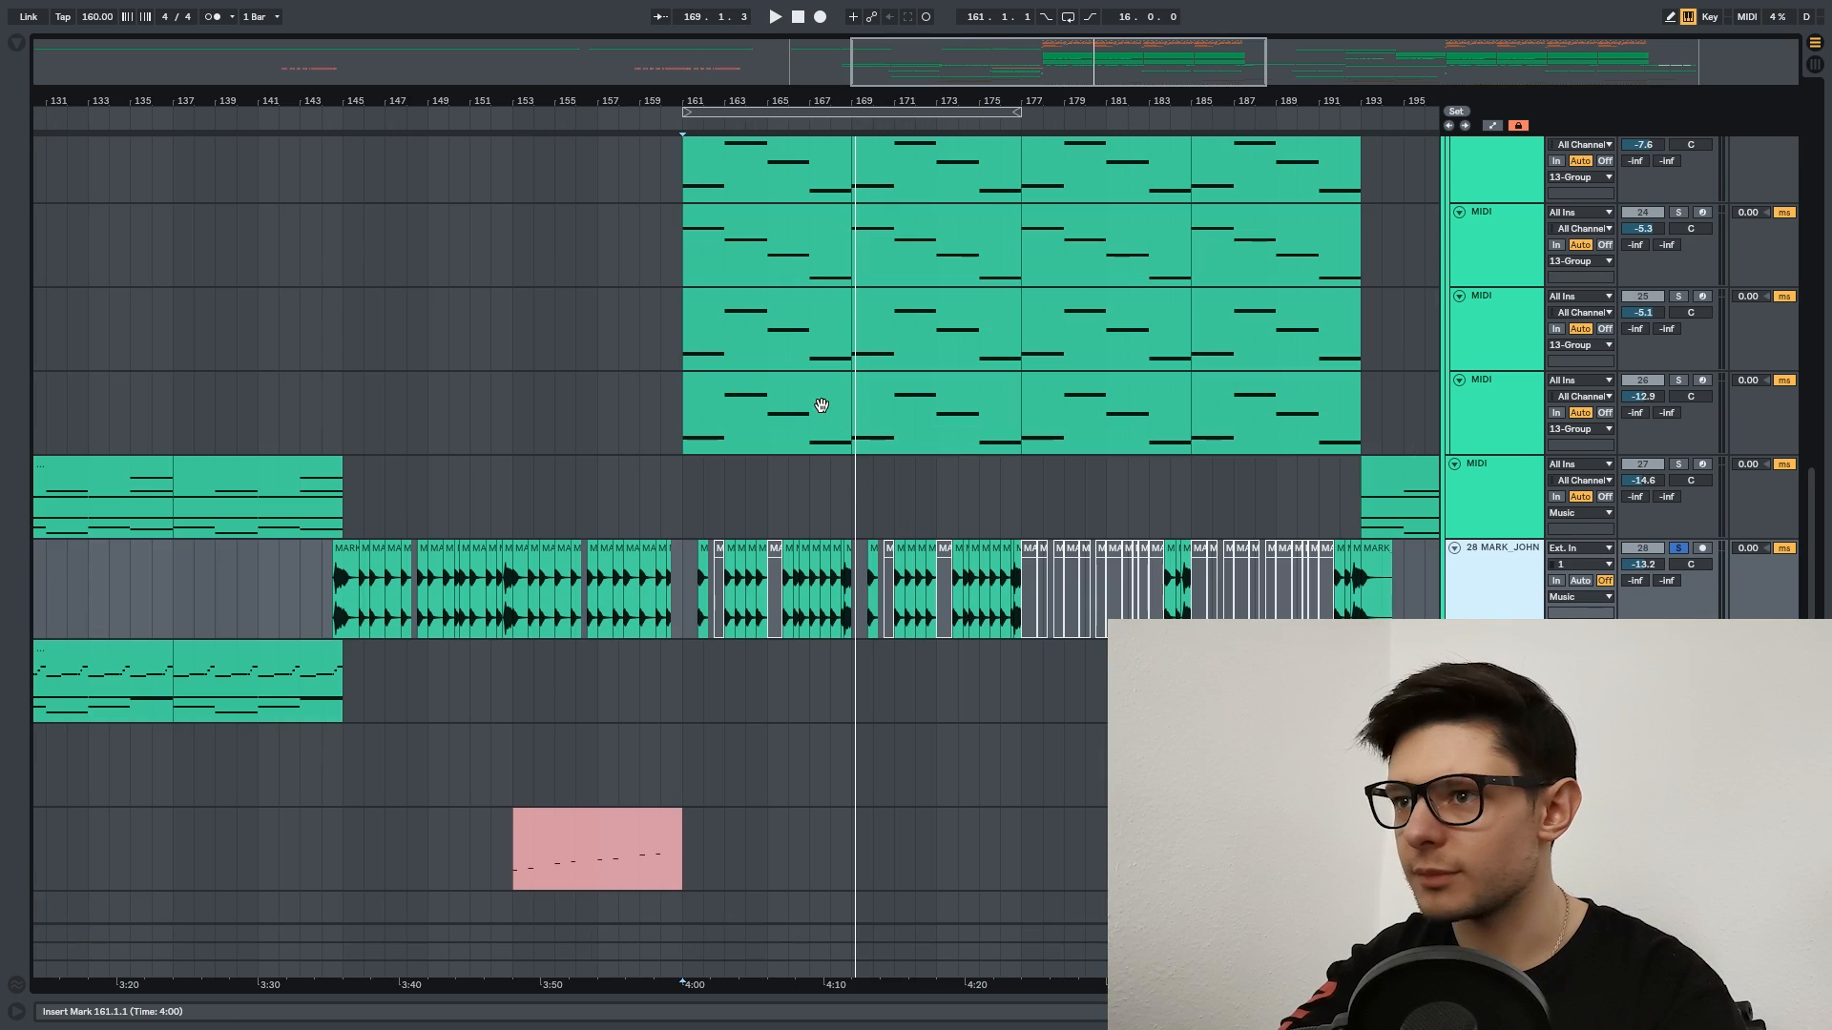
# Solo the 13 Group and show its automation lanes from bar 161 onward.
pyautogui.hscroll(3, 816, 405)
pyautogui.scroll(3, 839, 477)
pyautogui.moveTo(870, 458); pyautogui.dragTo(905, 673)
pyautogui.scroll(-3, 843, 422)
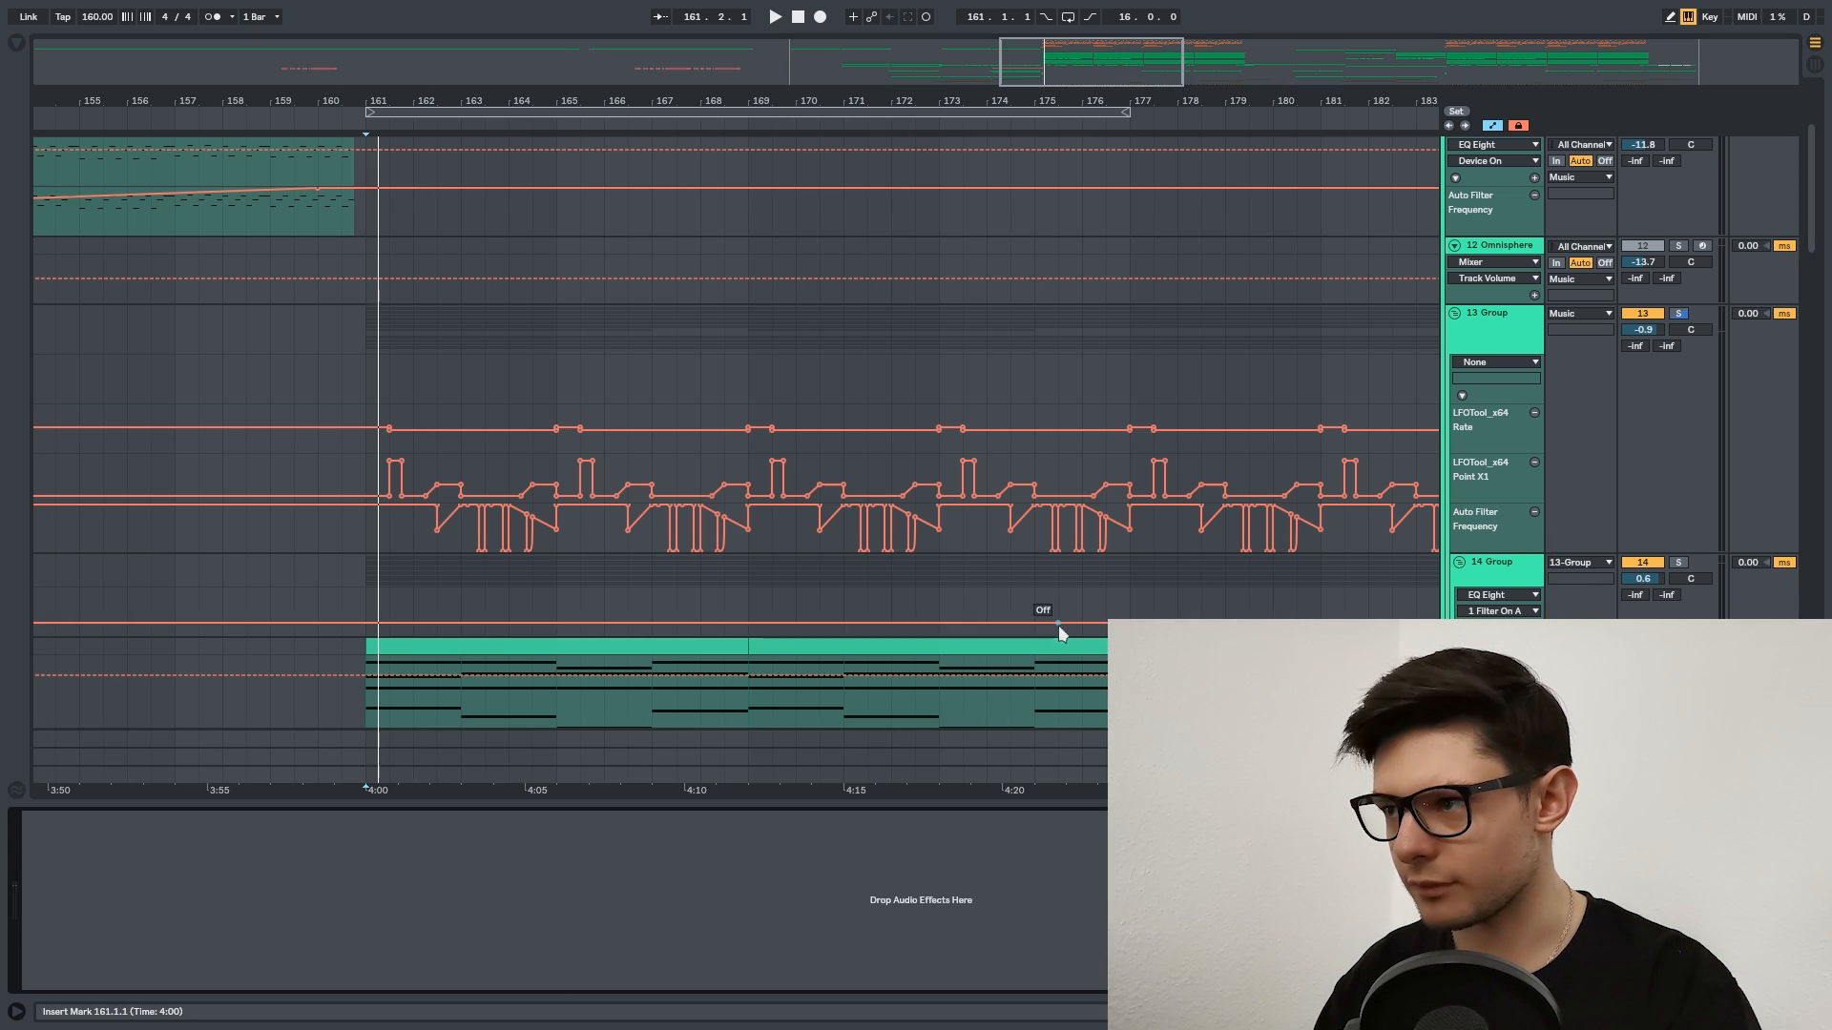
pyautogui.scroll(-3, 1221, 563)
pyautogui.hscroll(-1, 1212, 477)
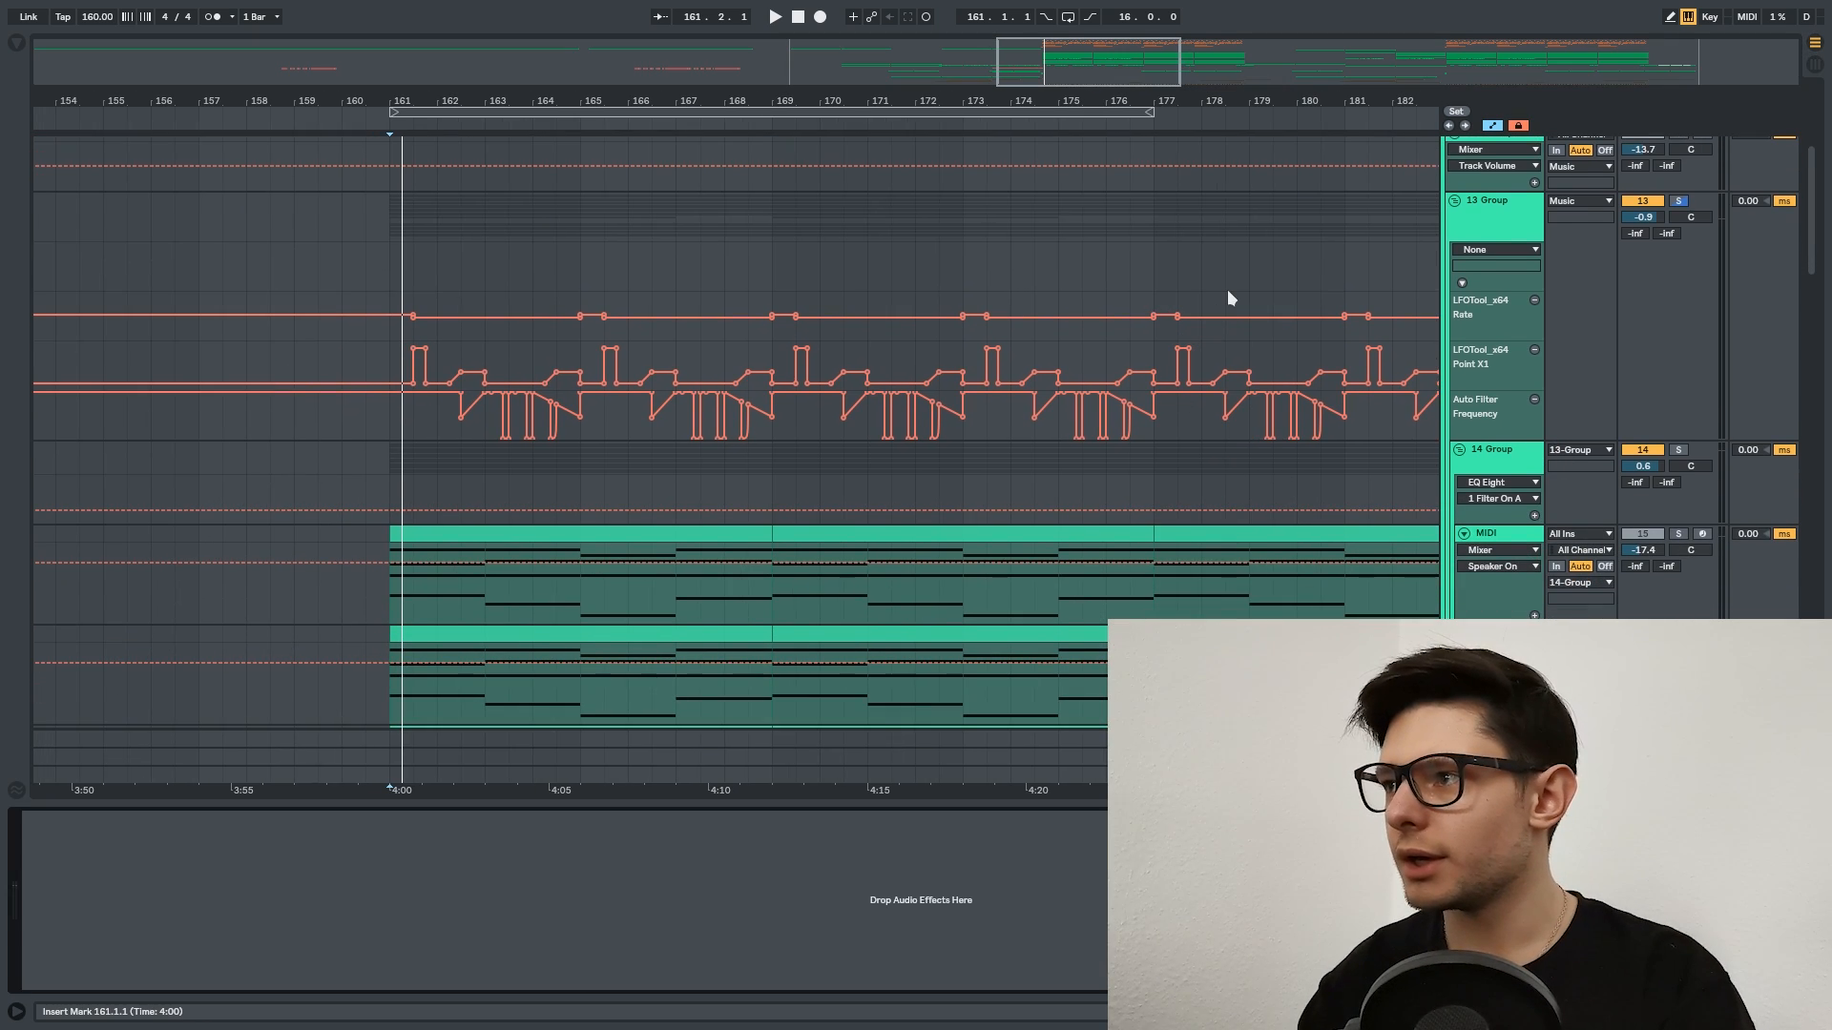
# Check the devices of the 13 Group and 14 Group, then solo MIDI track 15 and audition its first clip.
pyautogui.click(1493, 232)
pyautogui.click(1488, 465)
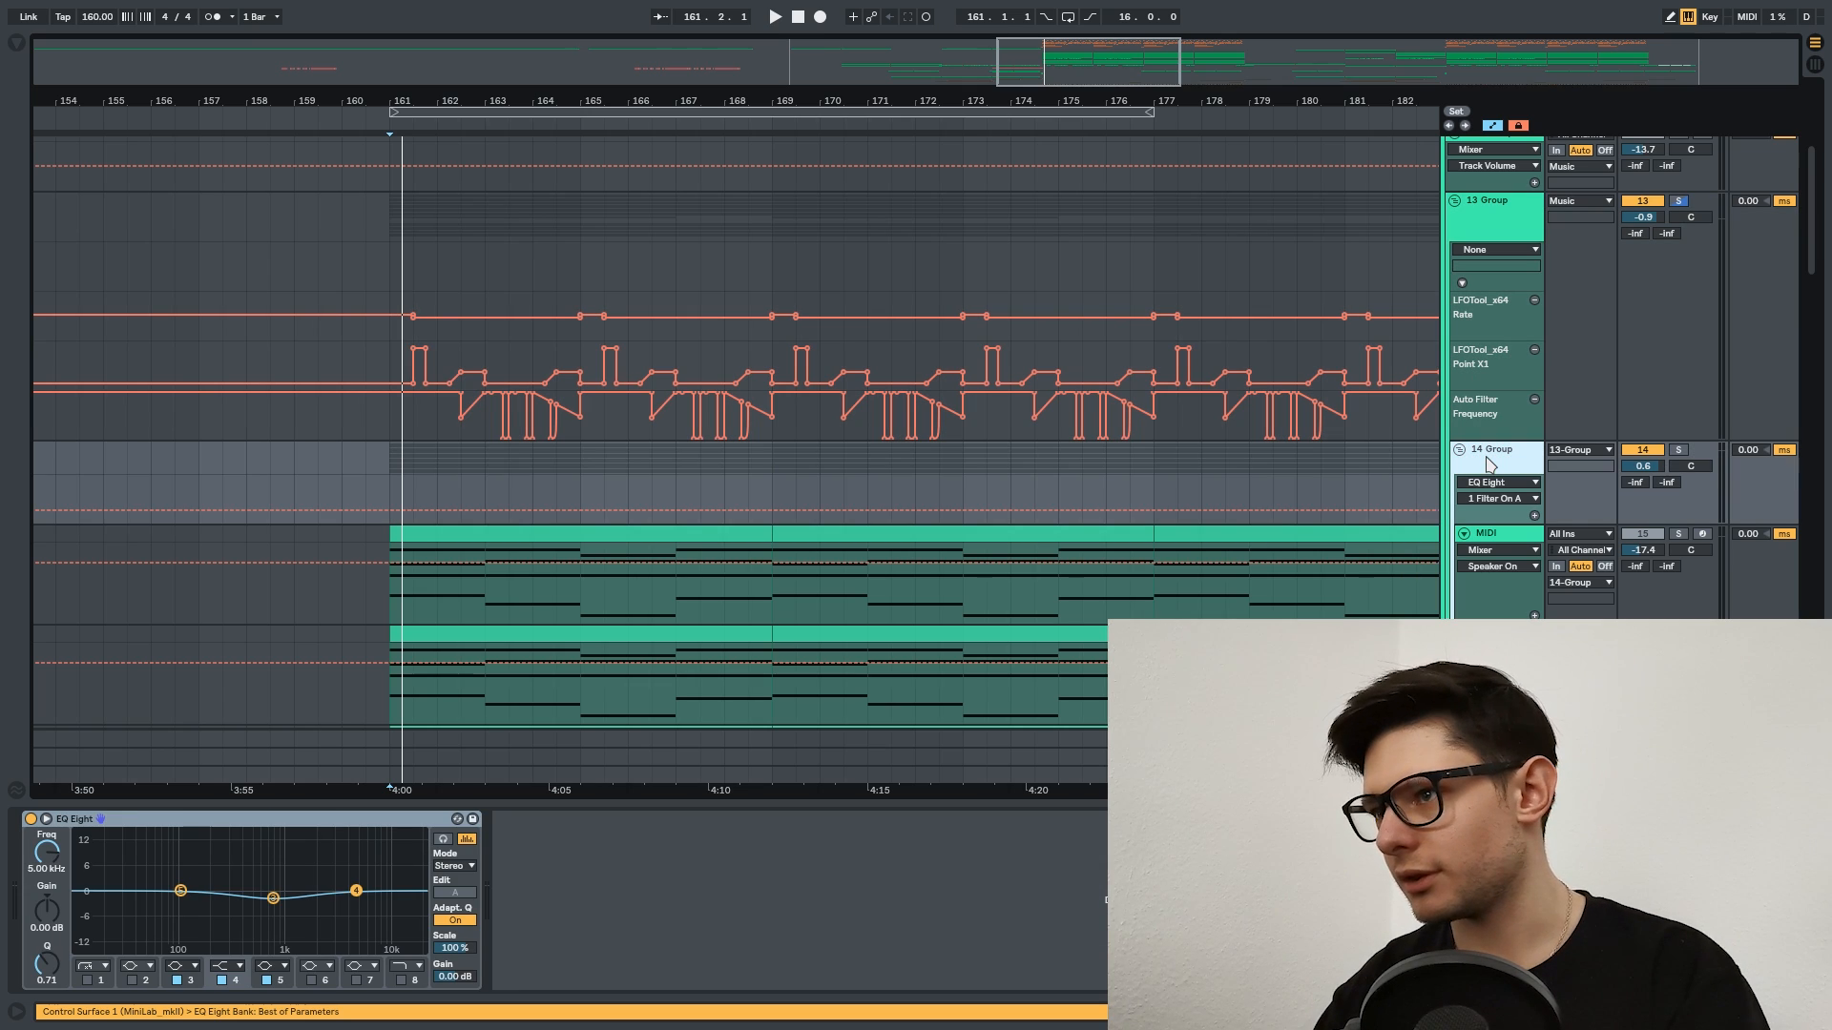
pyautogui.click(1526, 540)
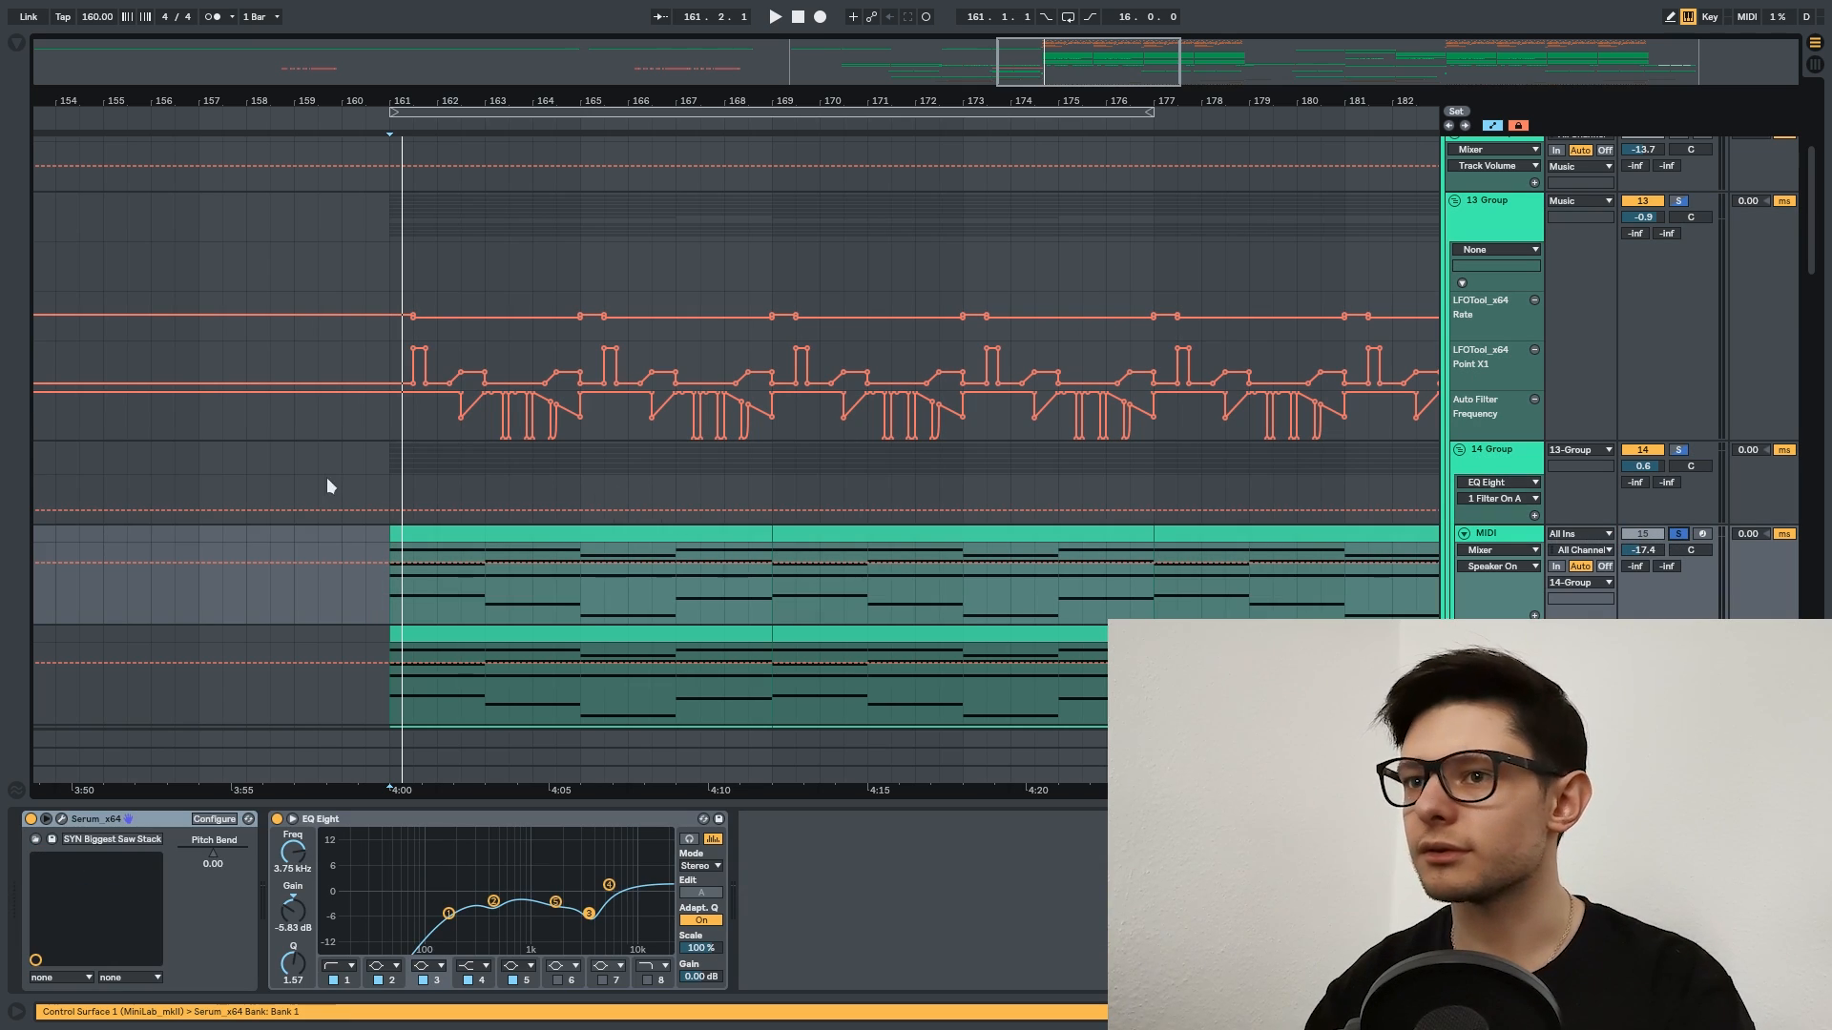
pyautogui.click(468, 535)
pyautogui.press('space')
pyautogui.press('space')
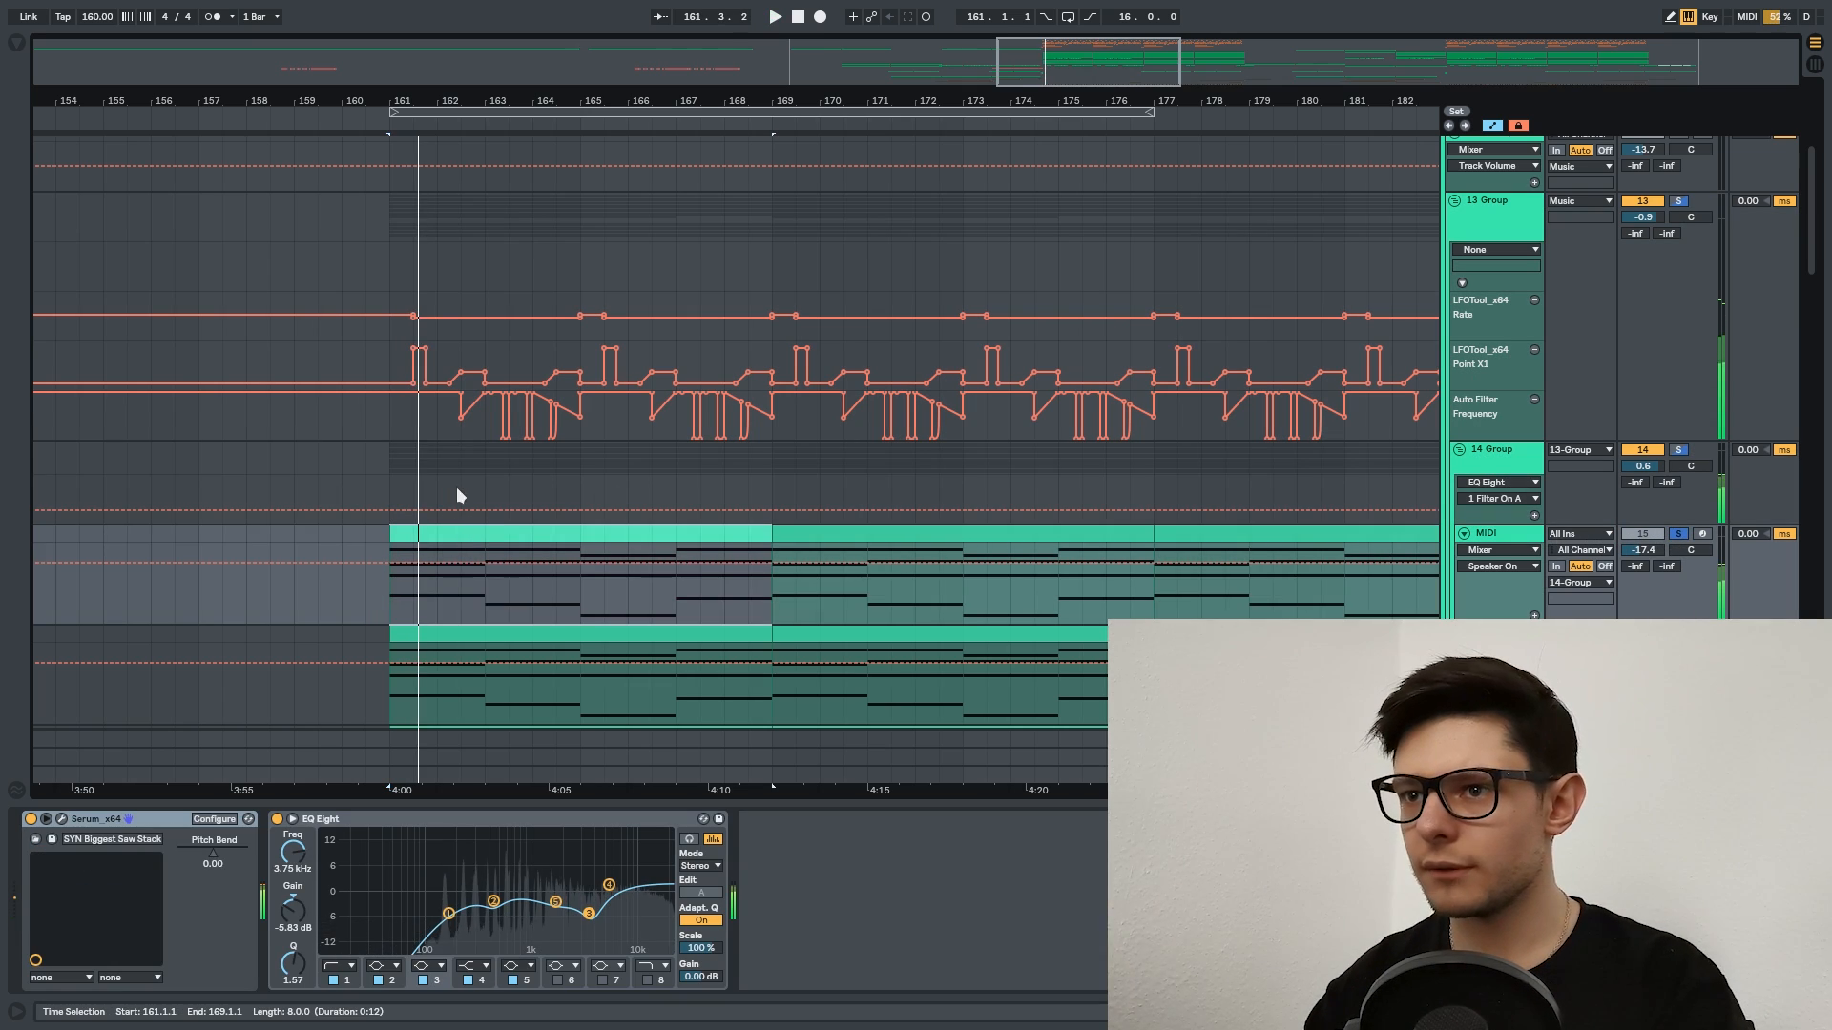
# Open LFOTool on the 13 Group, move its window clear of the automation, and play the soloed group from bar 161.
pyautogui.click(1486, 465)
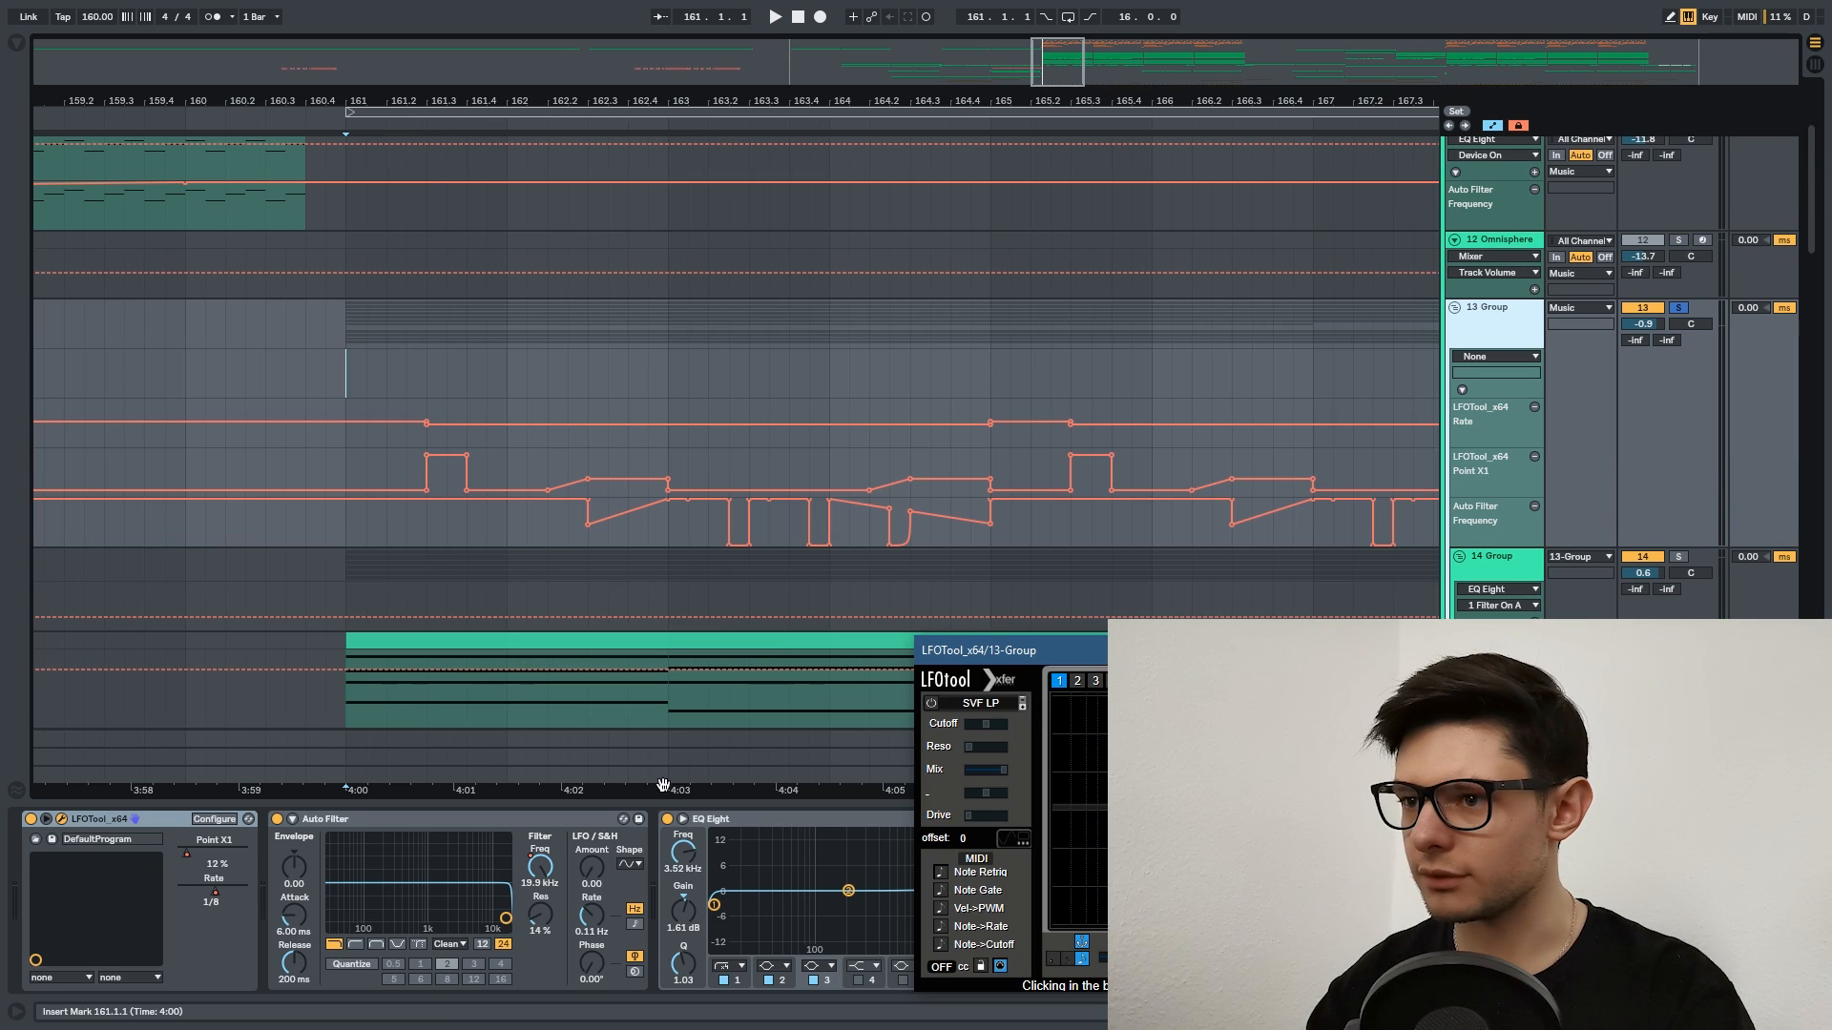
pyautogui.moveTo(1140, 646); pyautogui.dragTo(291, 30)
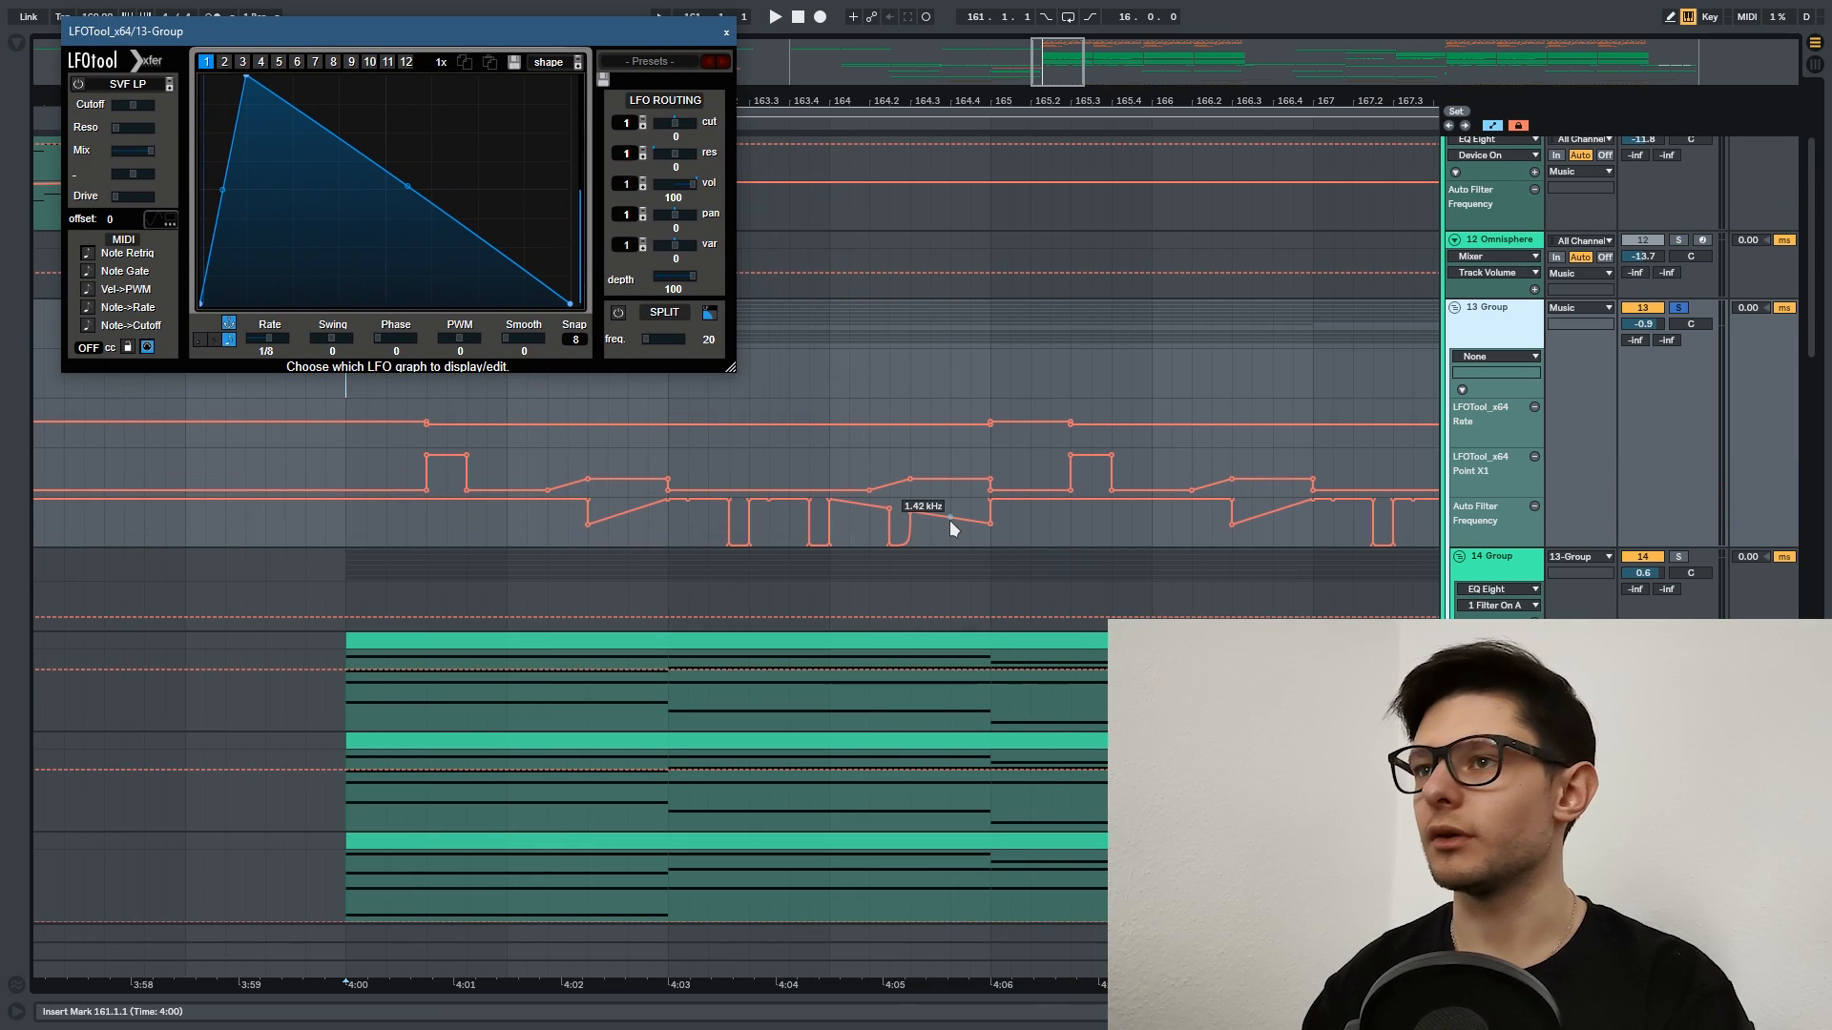
pyautogui.press('space')
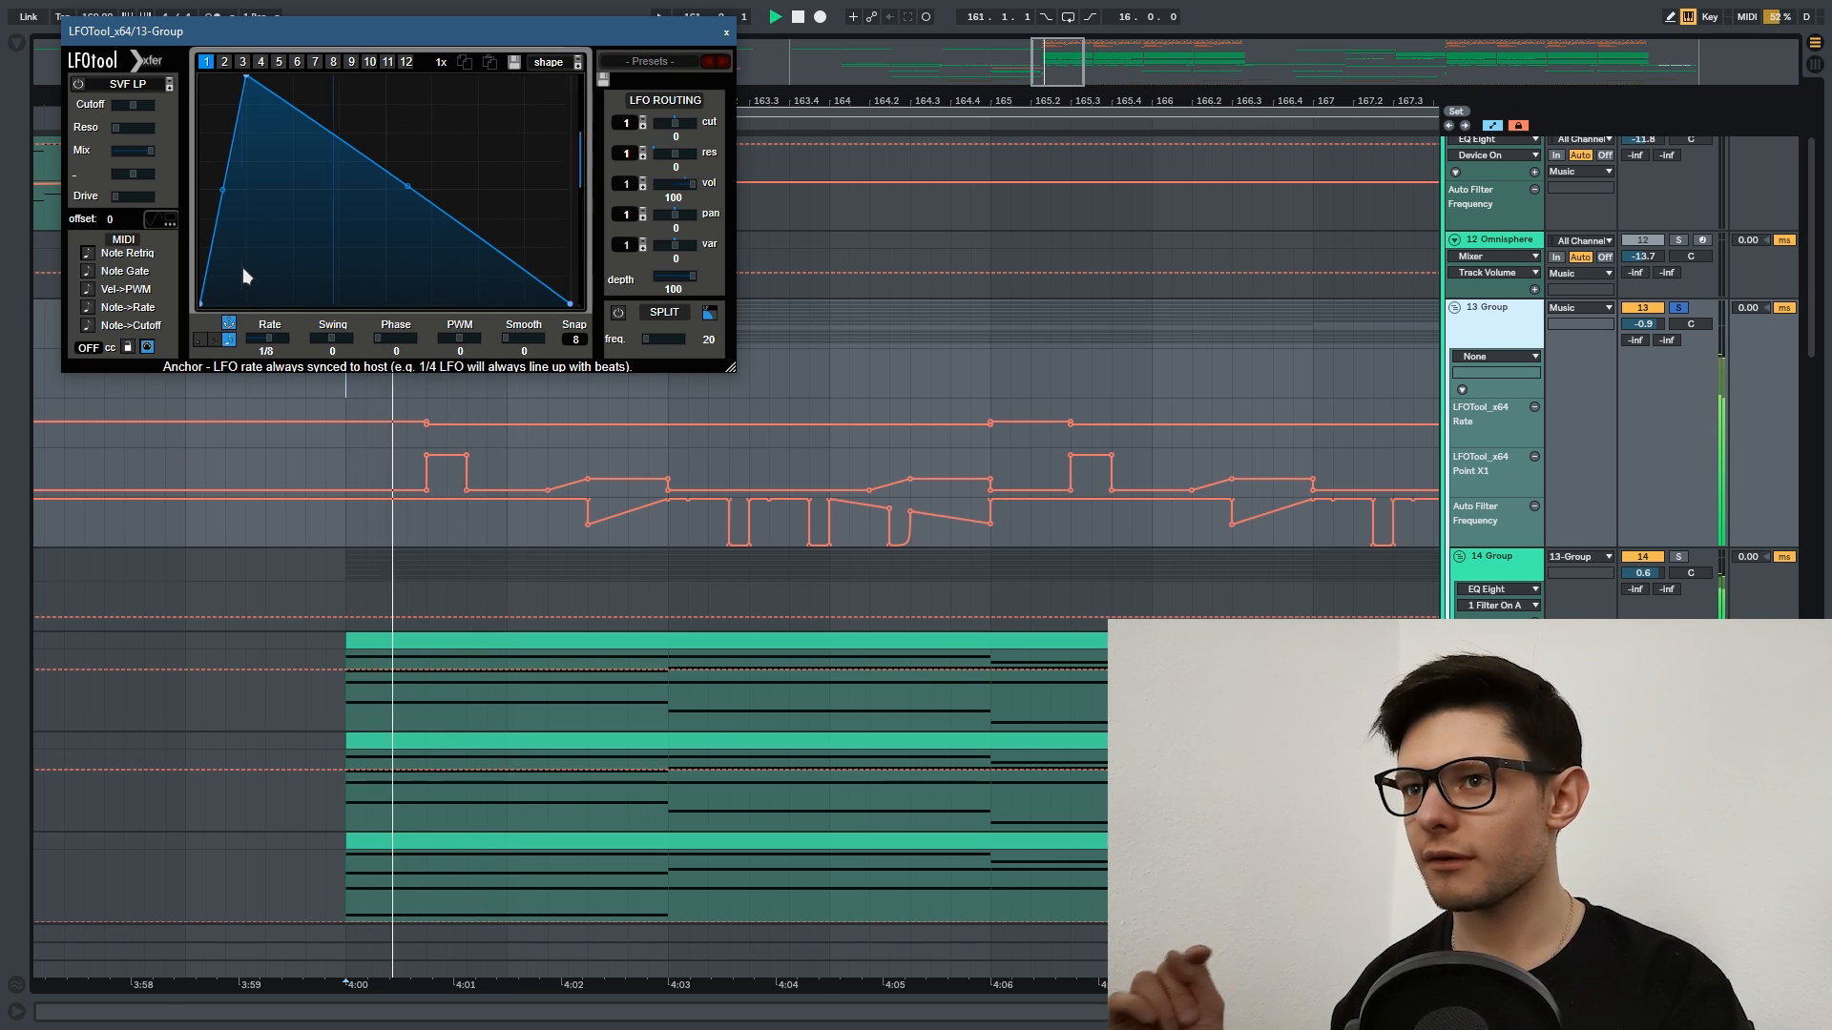
pyautogui.press('space')
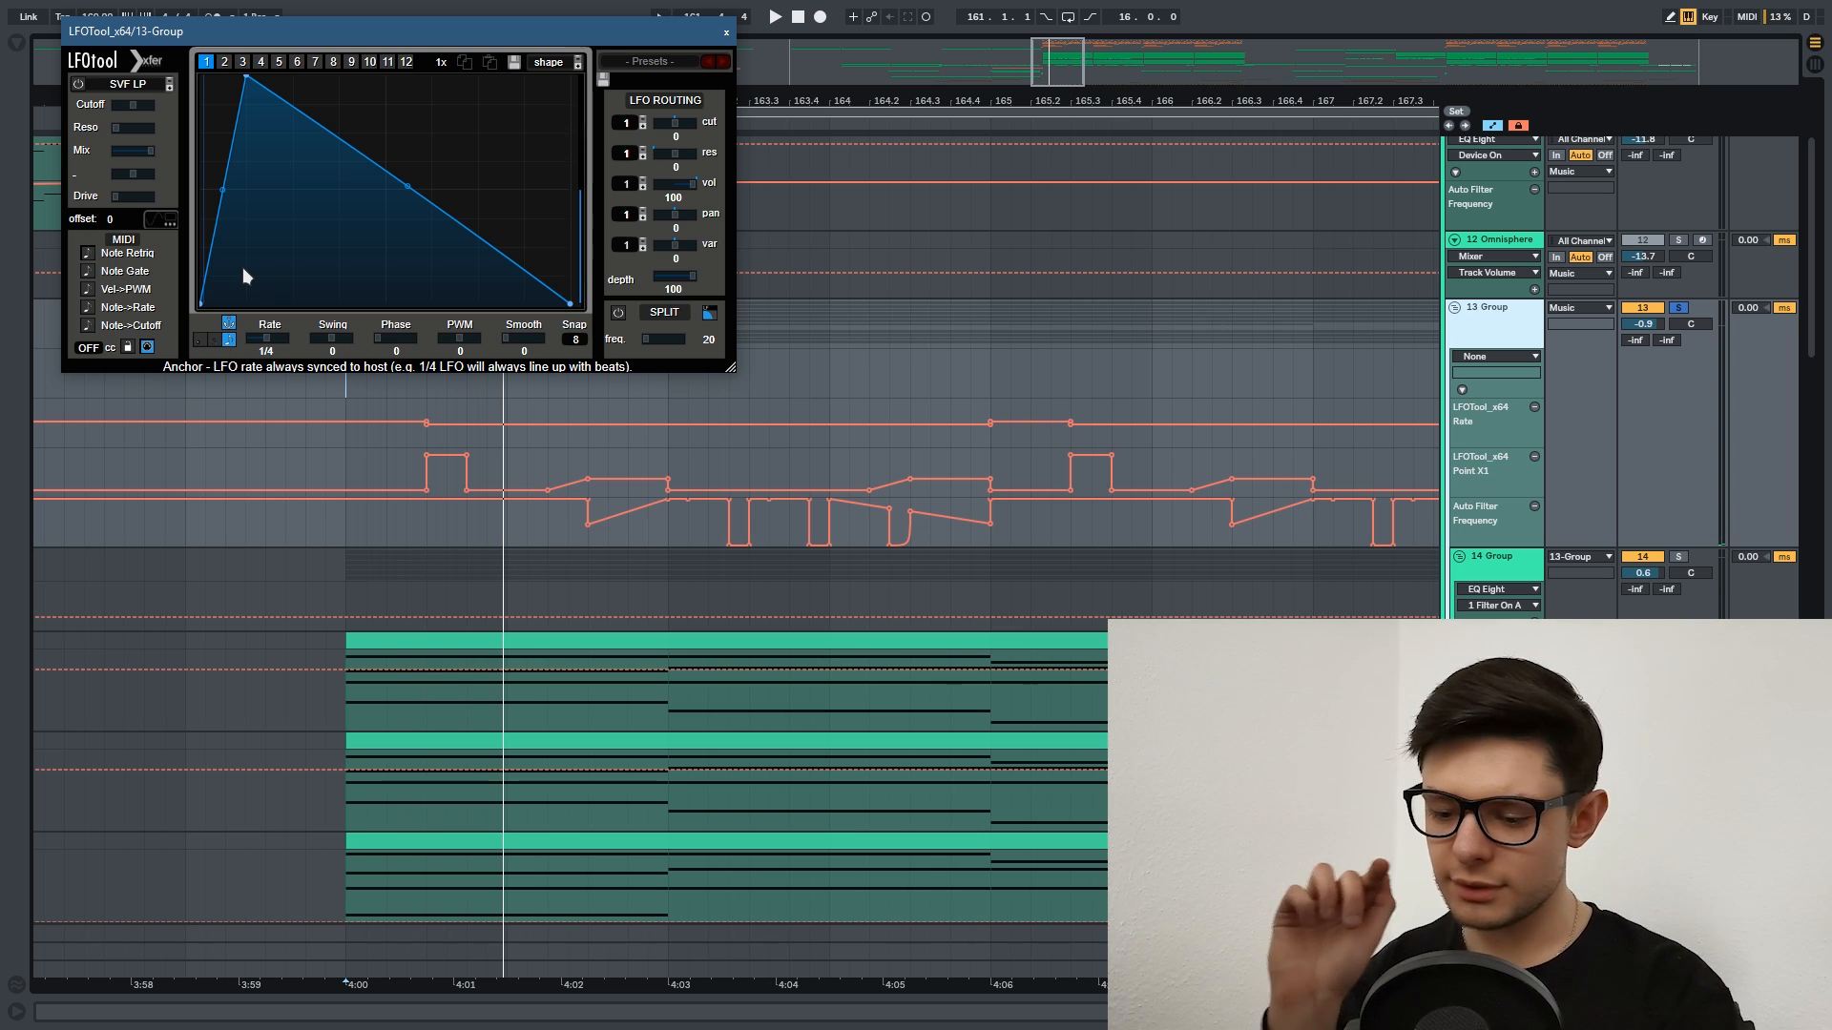
pyautogui.press('space')
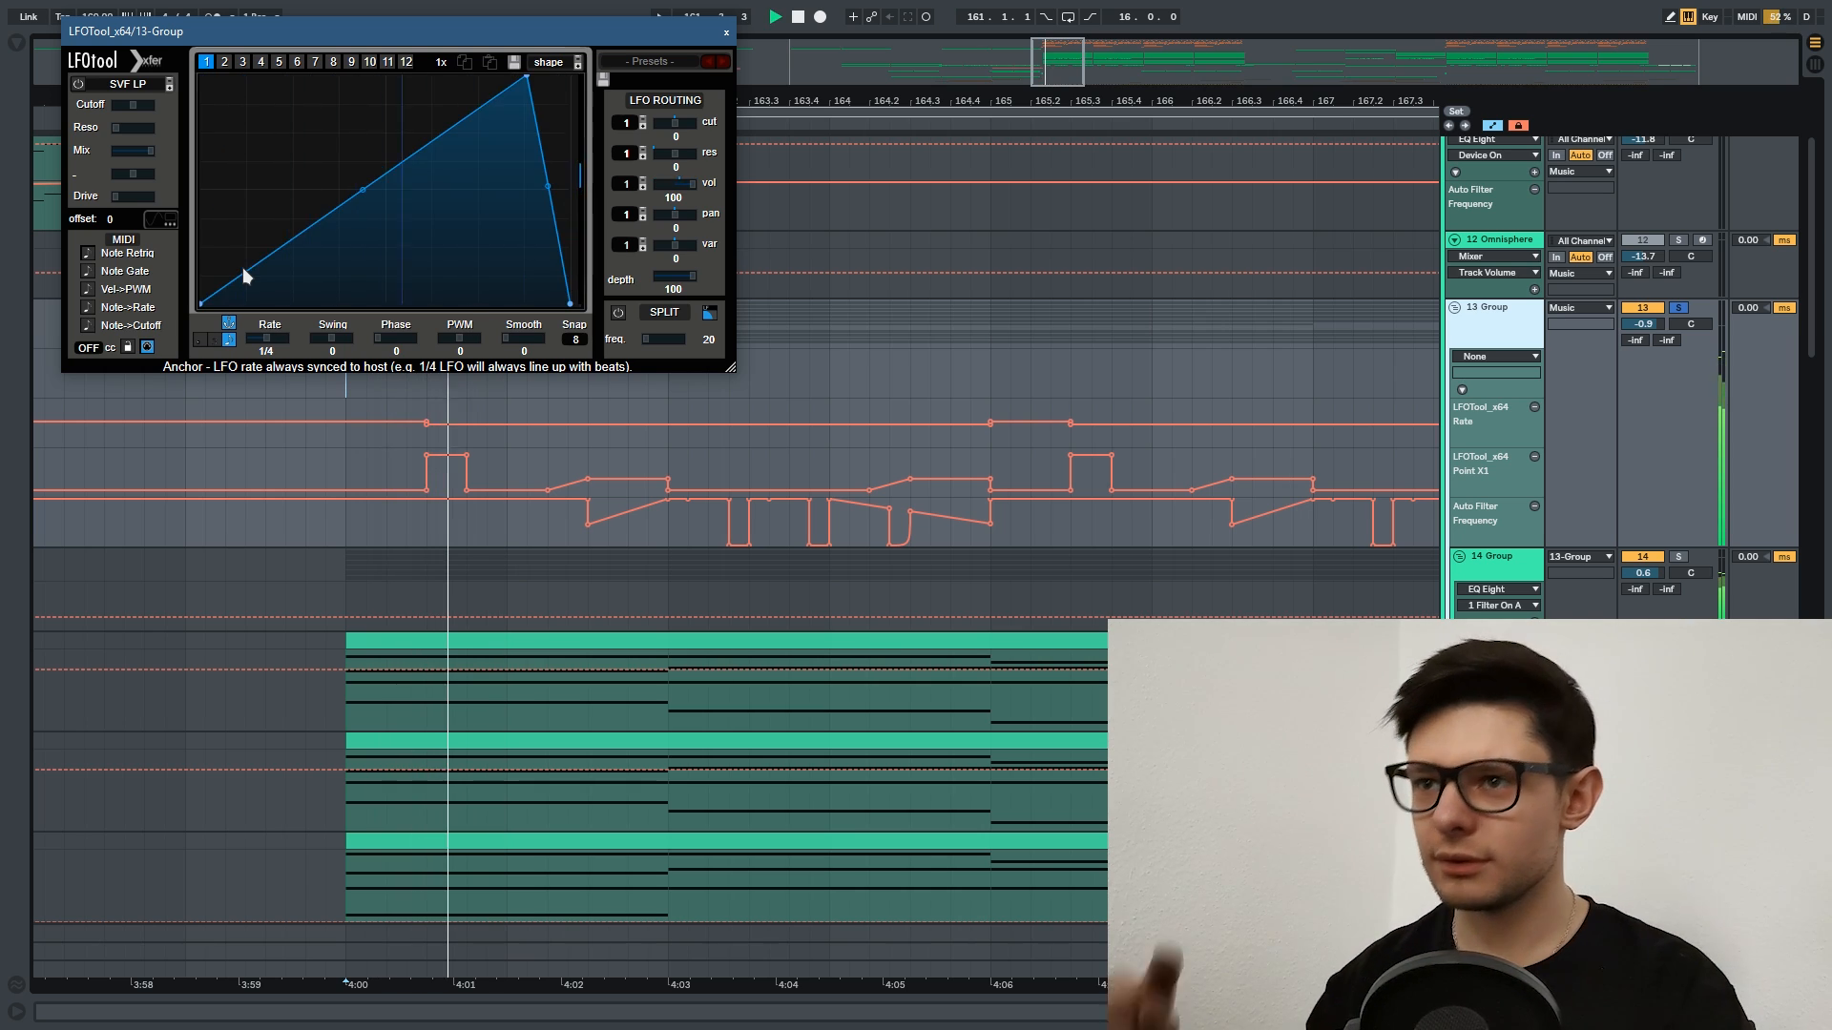
pyautogui.press('space')
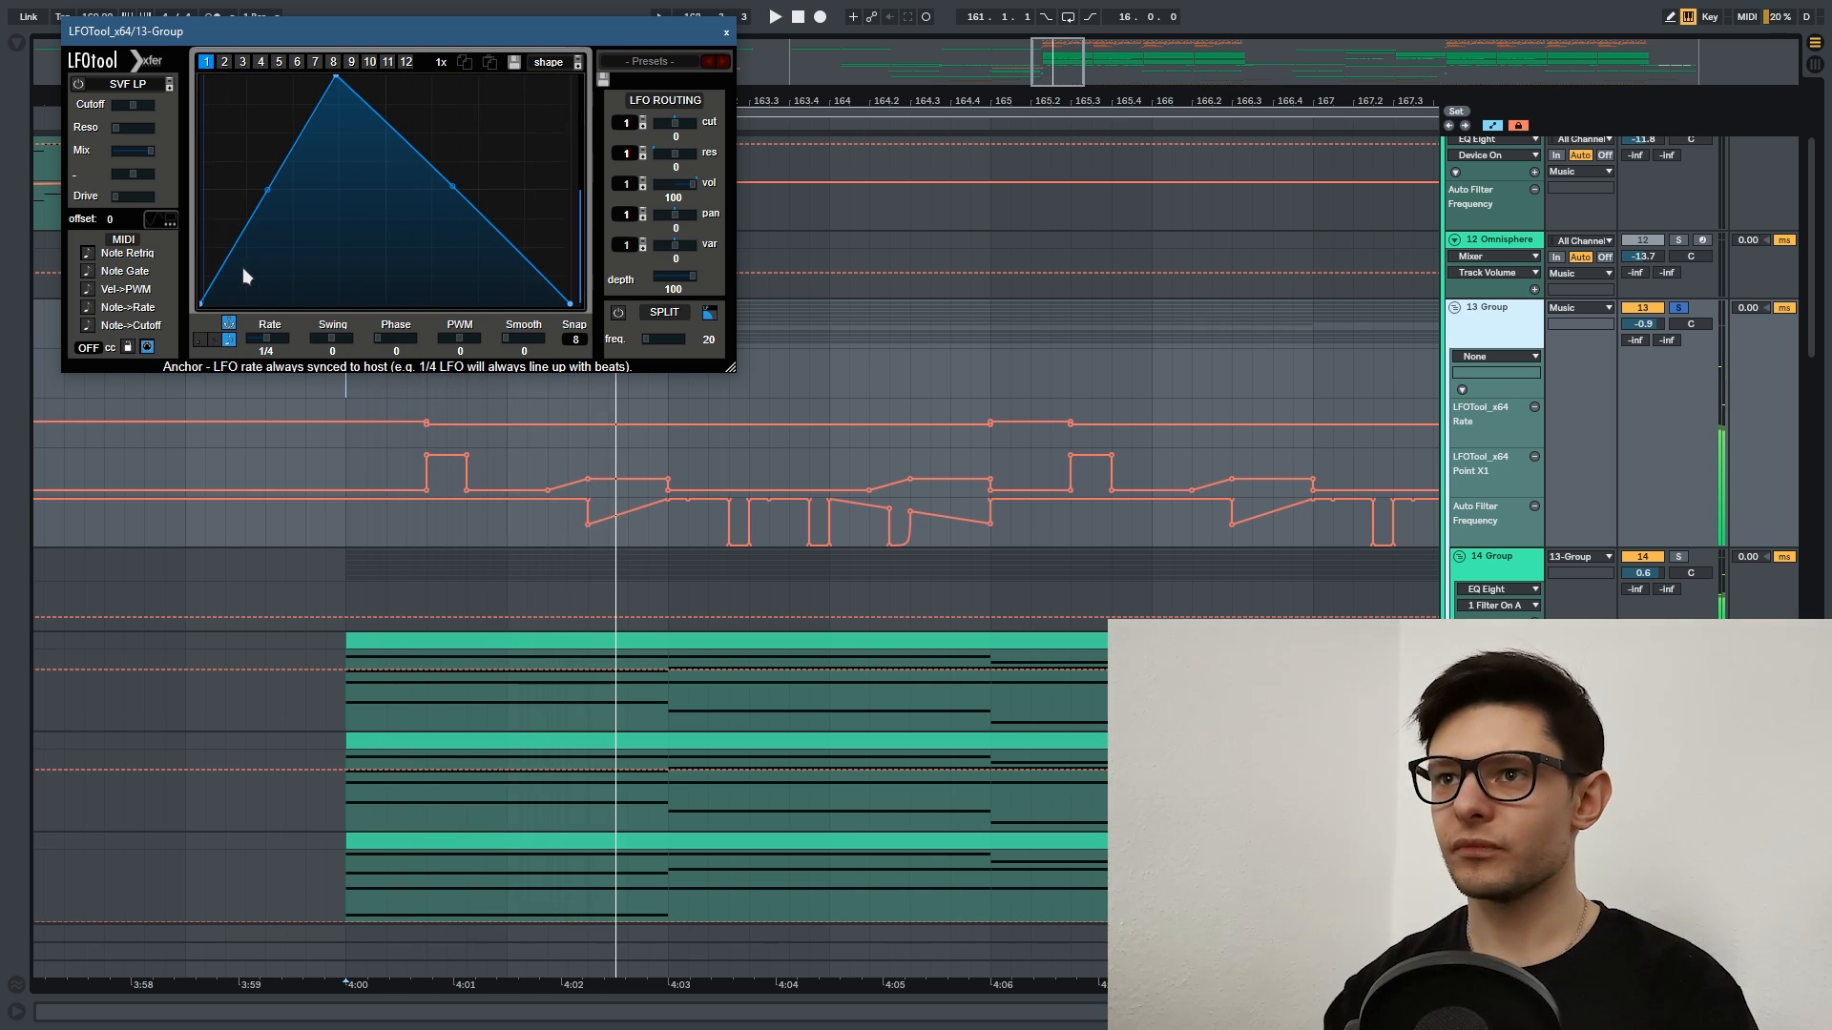
# Place the insert marker at bar 161 on the 13 Group's LFOTool Rate lane and play from there.
pyautogui.moveTo(454, 35); pyautogui.dragTo(454, 40)
pyautogui.click(309, 456)
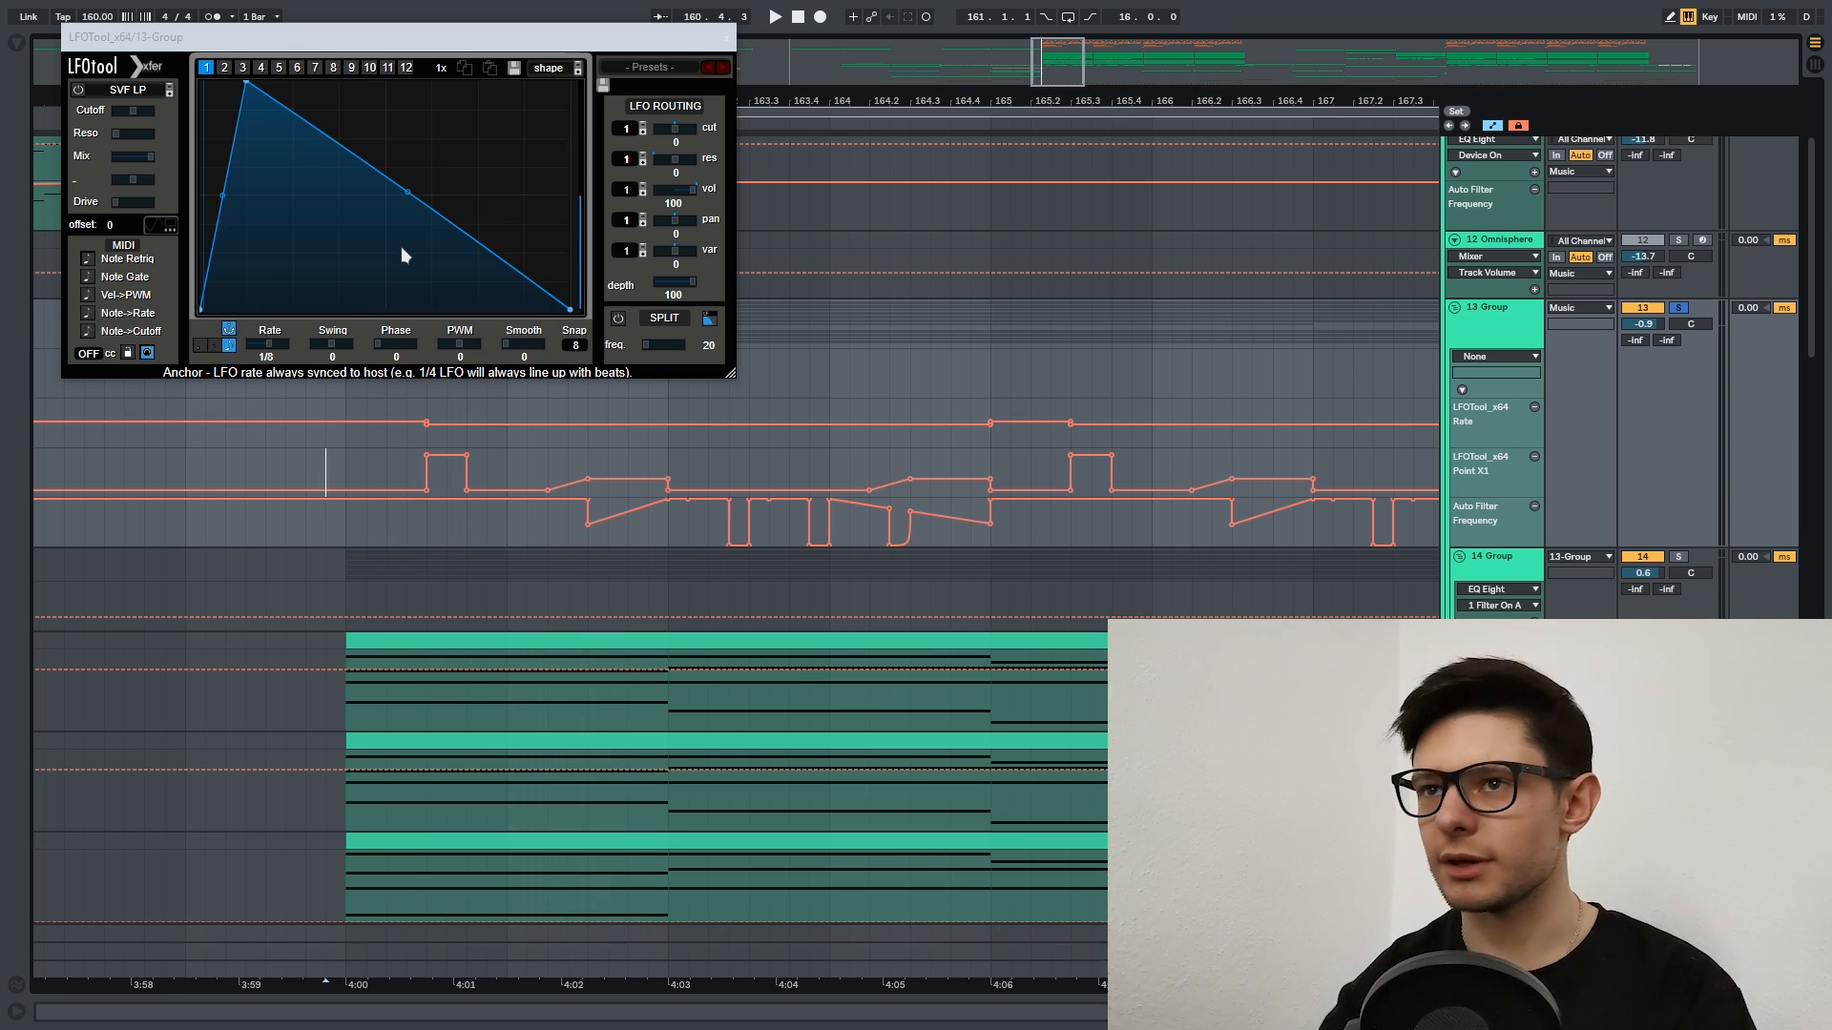
pyautogui.click(346, 399)
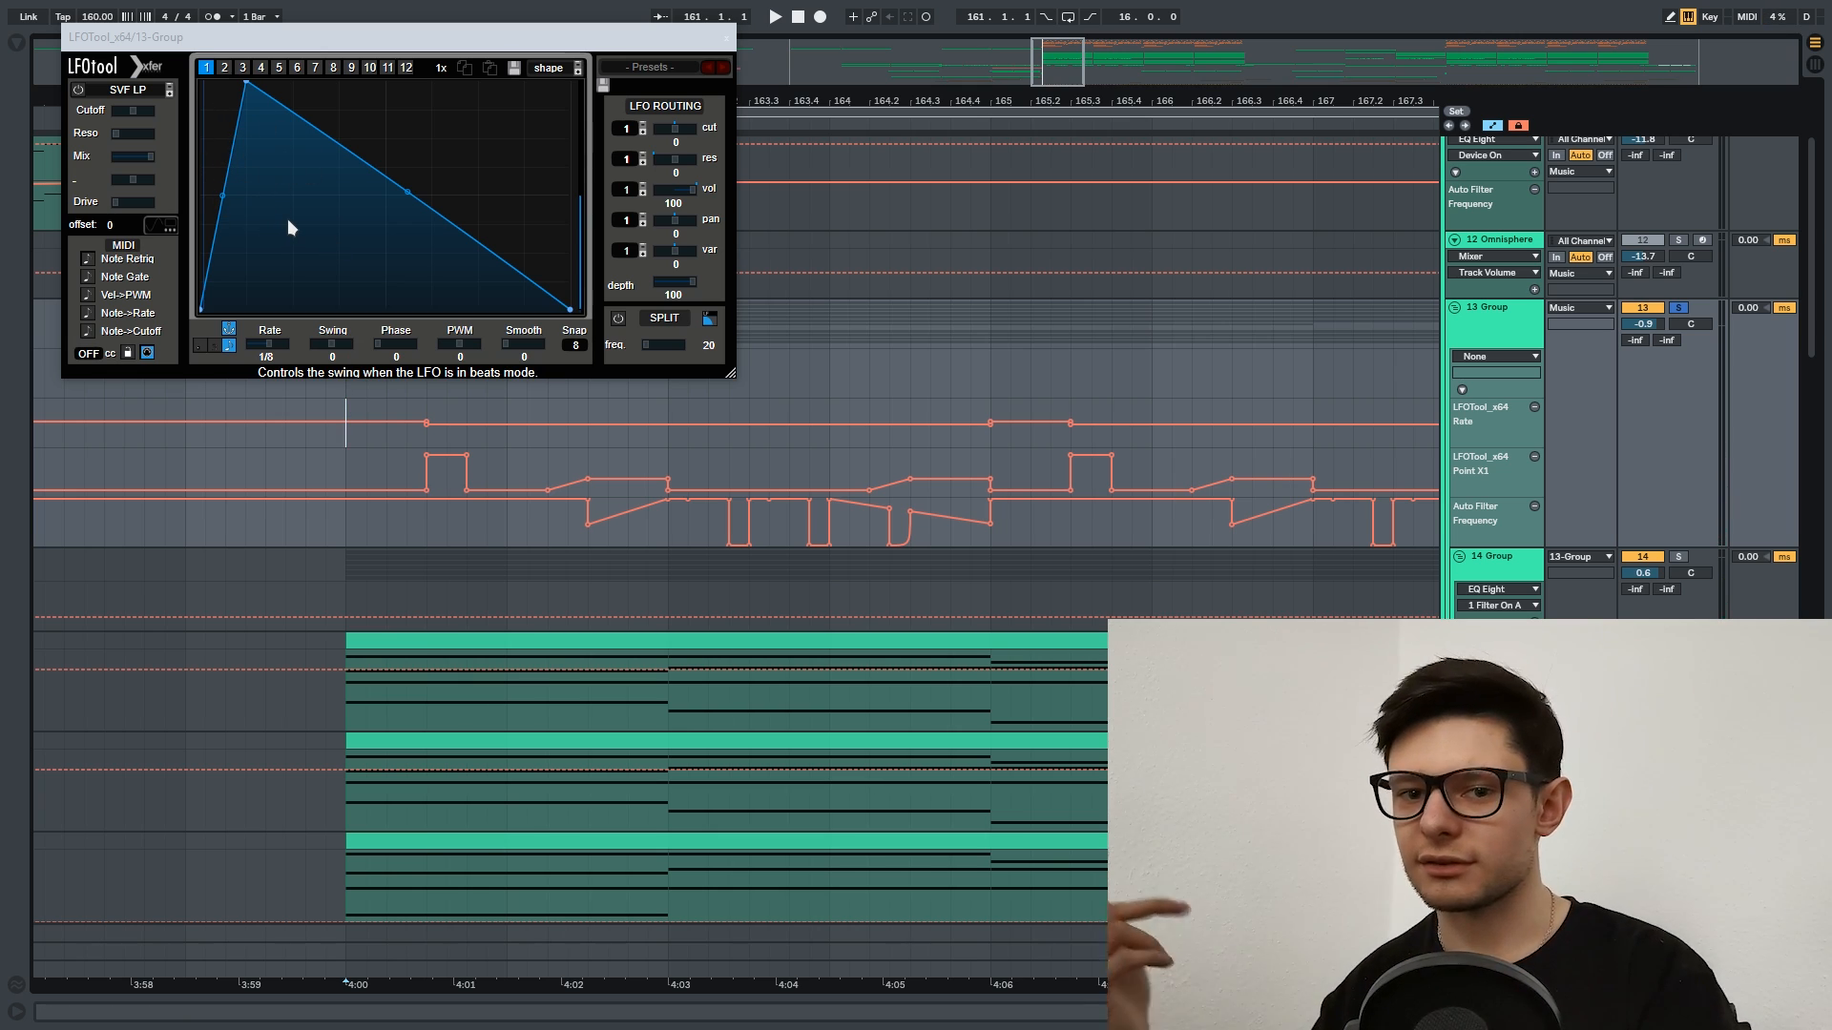
pyautogui.press('space')
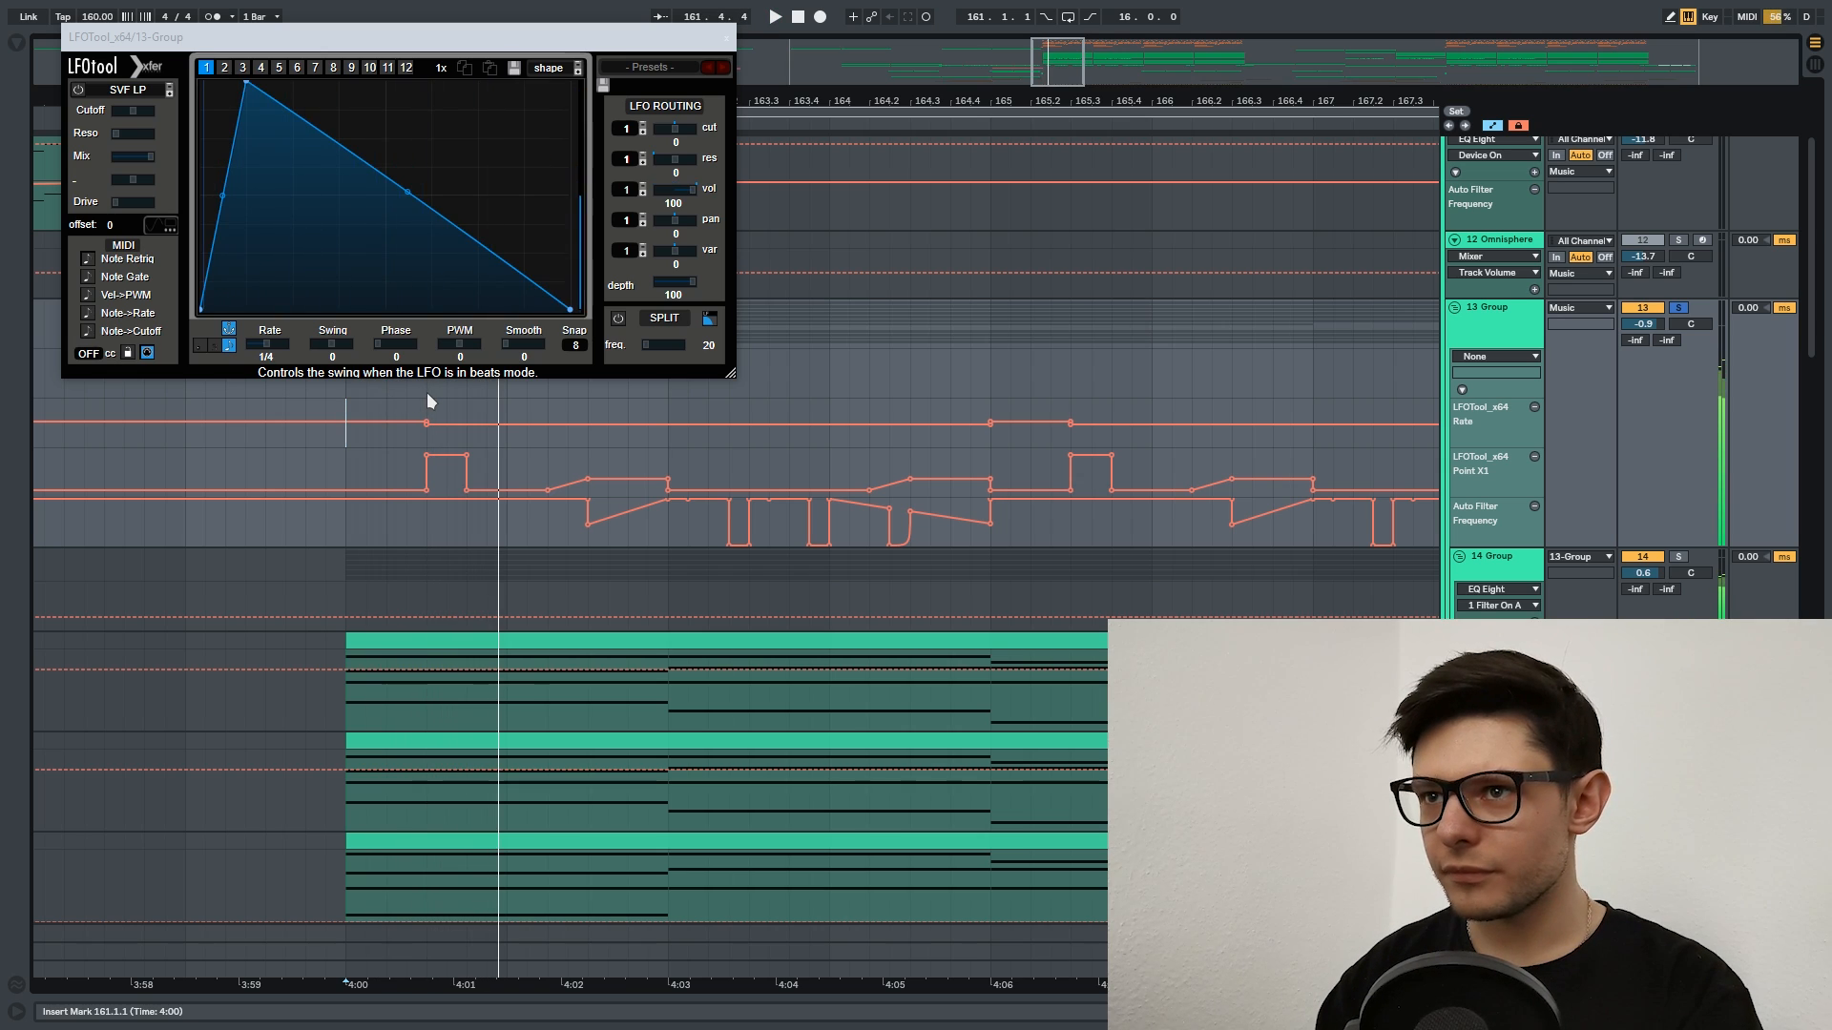
# Replay the LFOTool Point X1 automation jump from position 161.3.1 several times on the 13 Group.
pyautogui.click(427, 401)
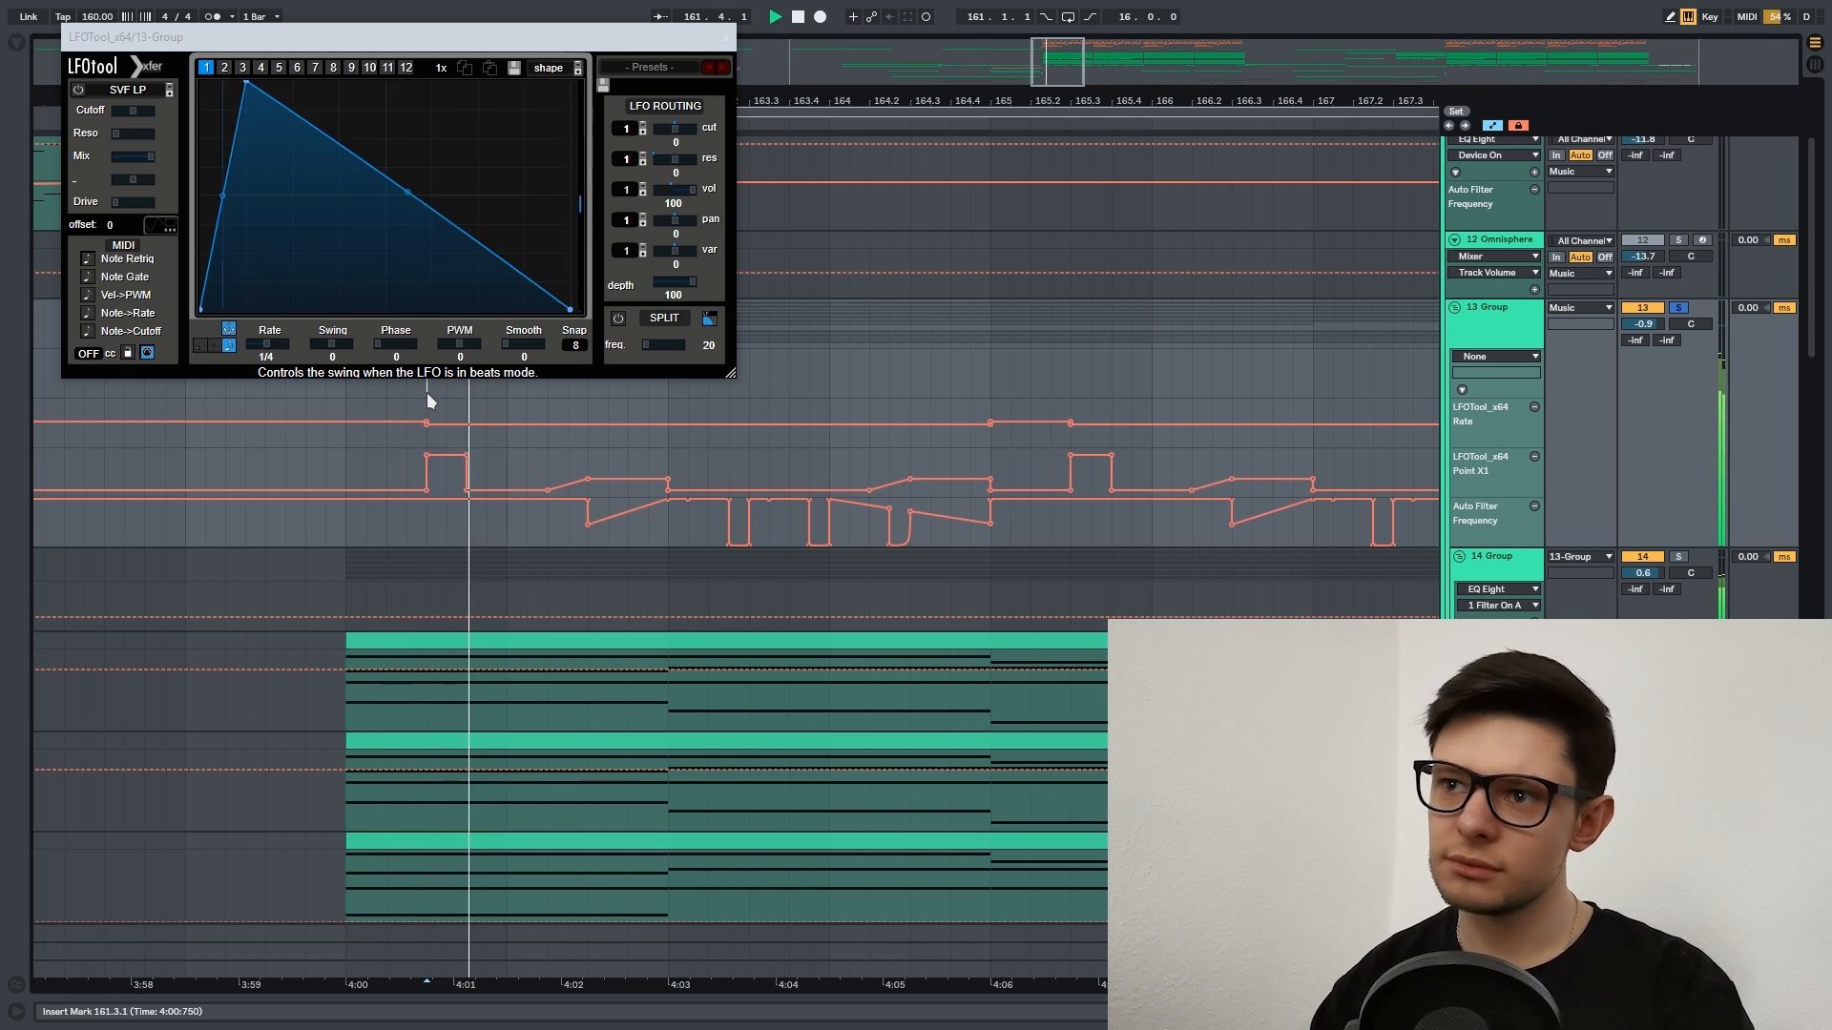
pyautogui.press('space')
pyautogui.press('space')
pyautogui.press('space')
pyautogui.press('space')
pyautogui.press('space')
pyautogui.press('space')
pyautogui.press('space')
pyautogui.press('space')
pyautogui.press('space')
pyautogui.press('space')
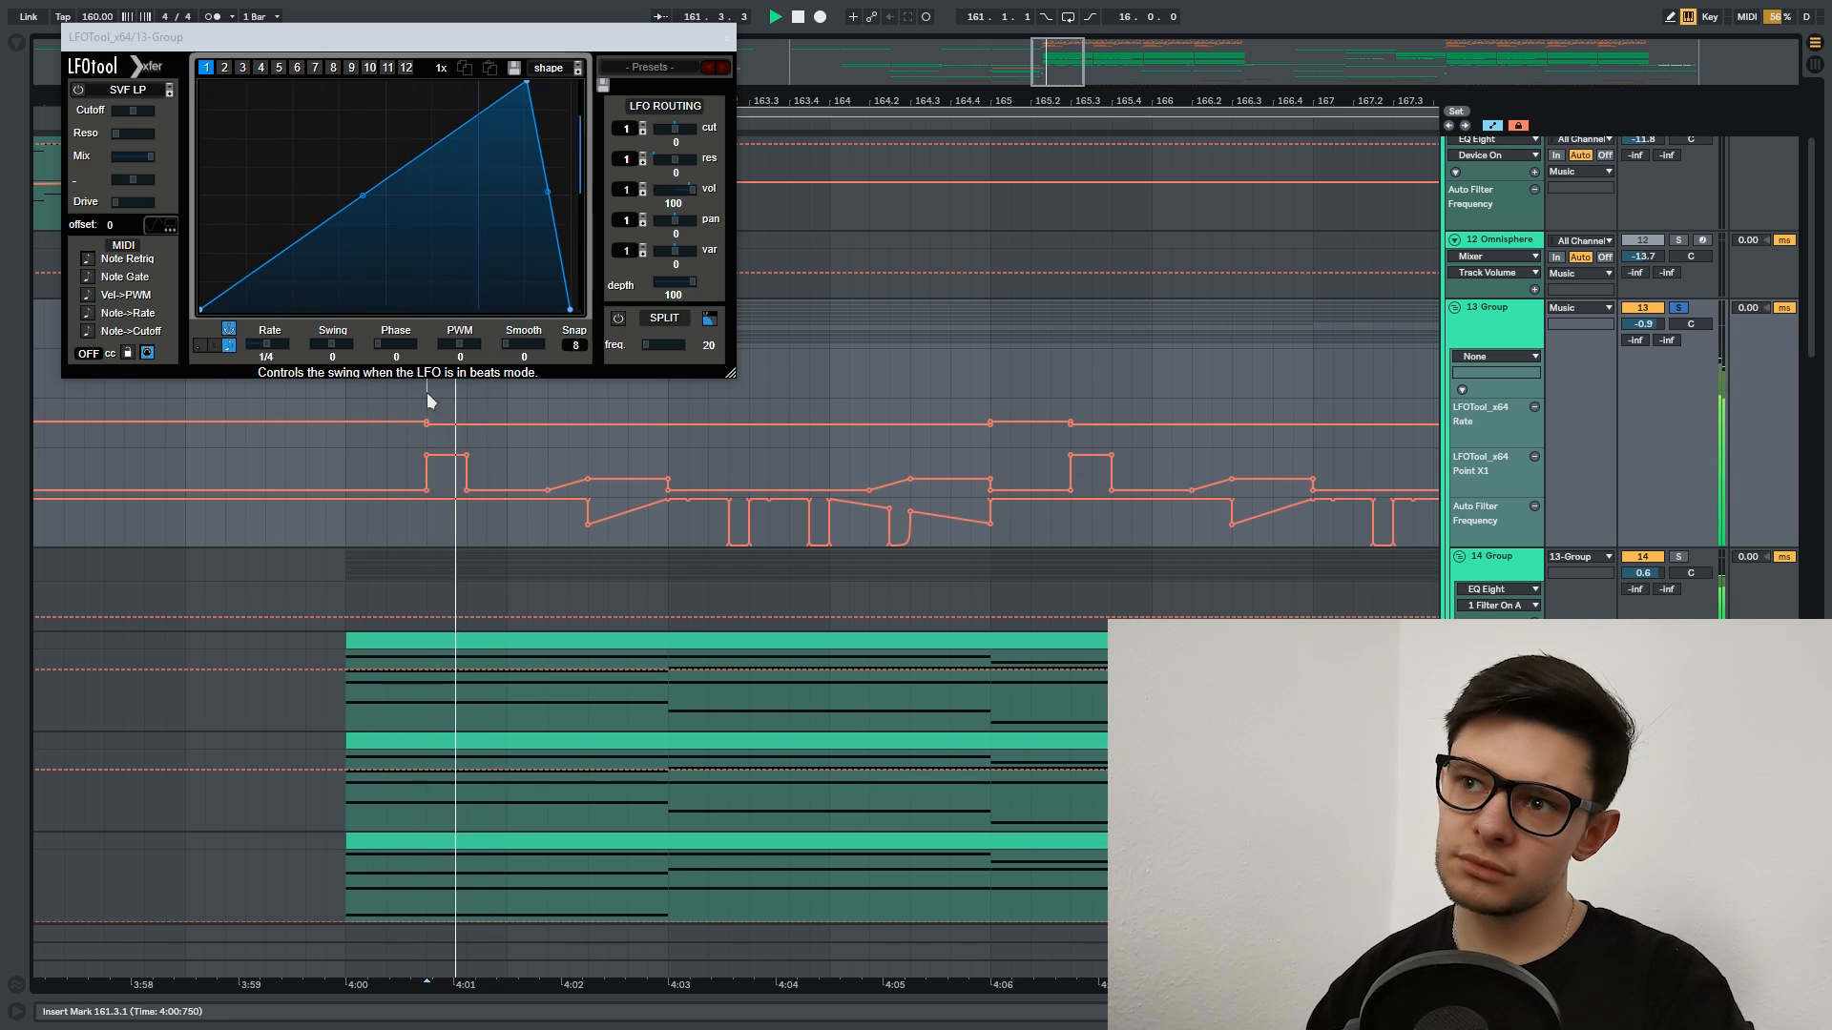
pyautogui.press('space')
pyautogui.press('space')
pyautogui.press('space')
pyautogui.press('space')
pyautogui.press('space')
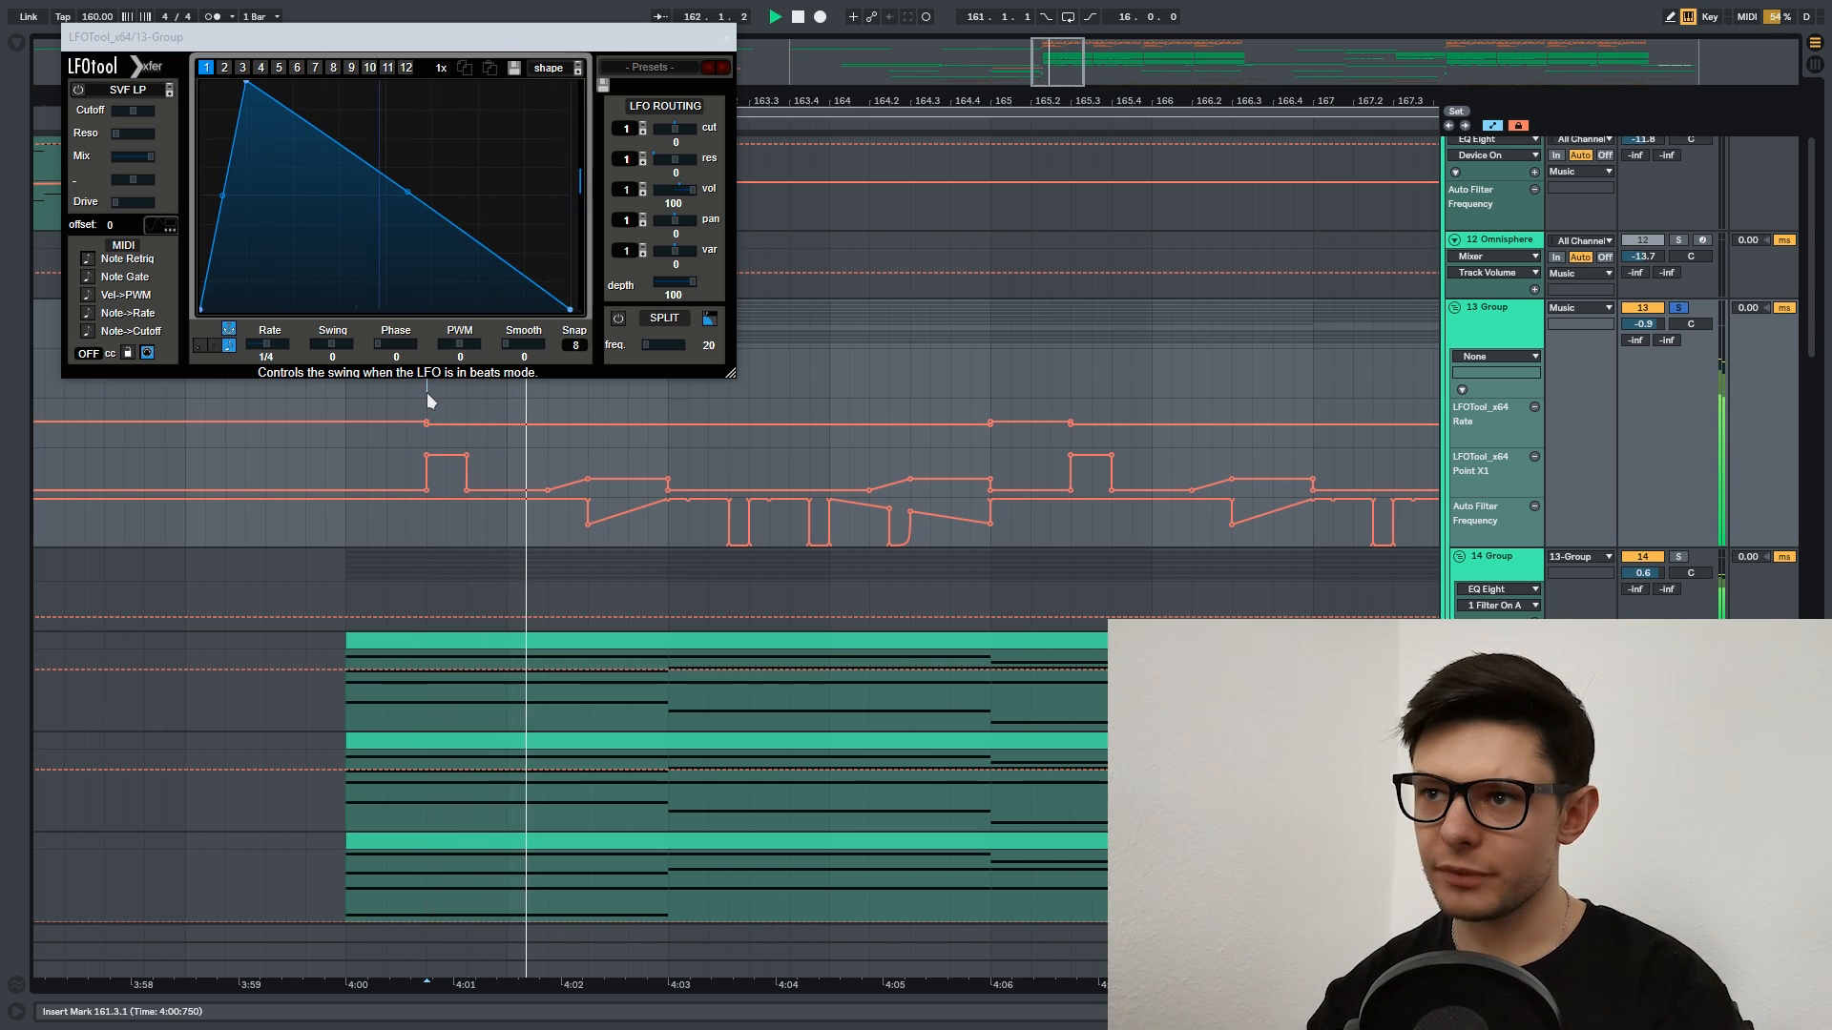
# Play the 13 Group's Point X1 ramp from 162.2.1 and its Auto Filter sweep from 162.3.1 with the devices shown.
pyautogui.click(548, 397)
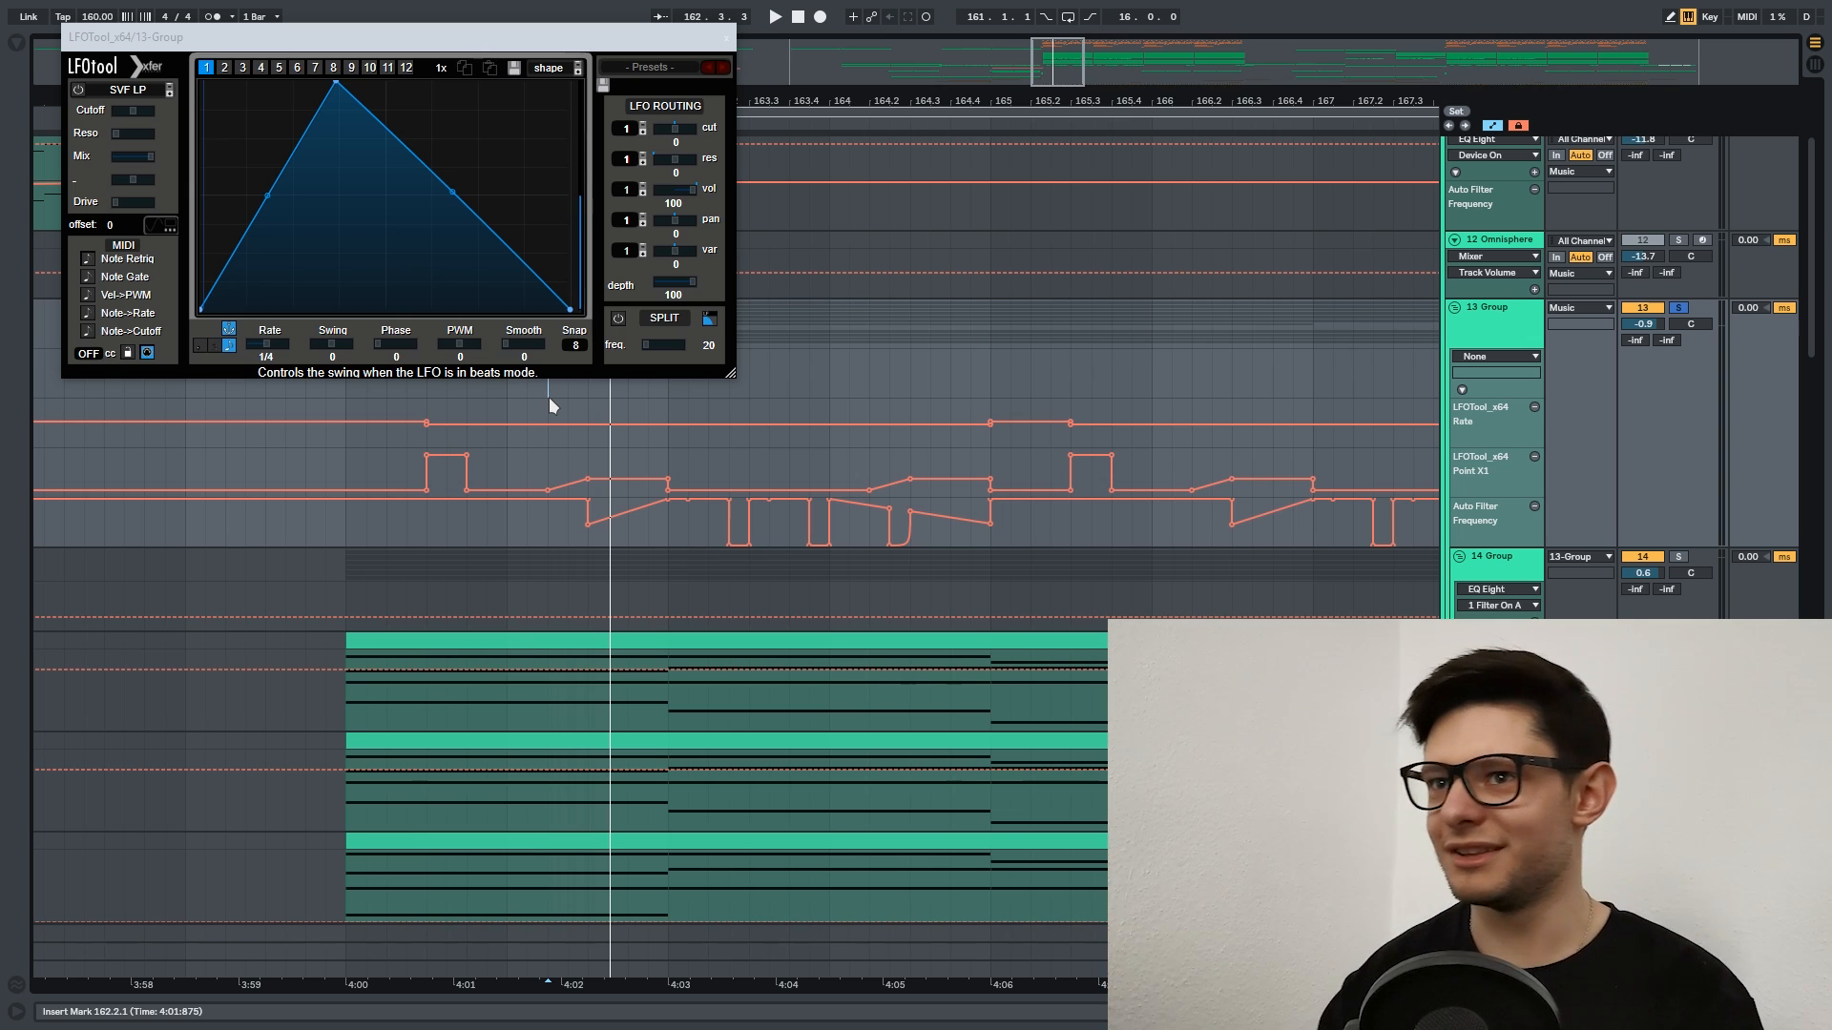
pyautogui.press('space')
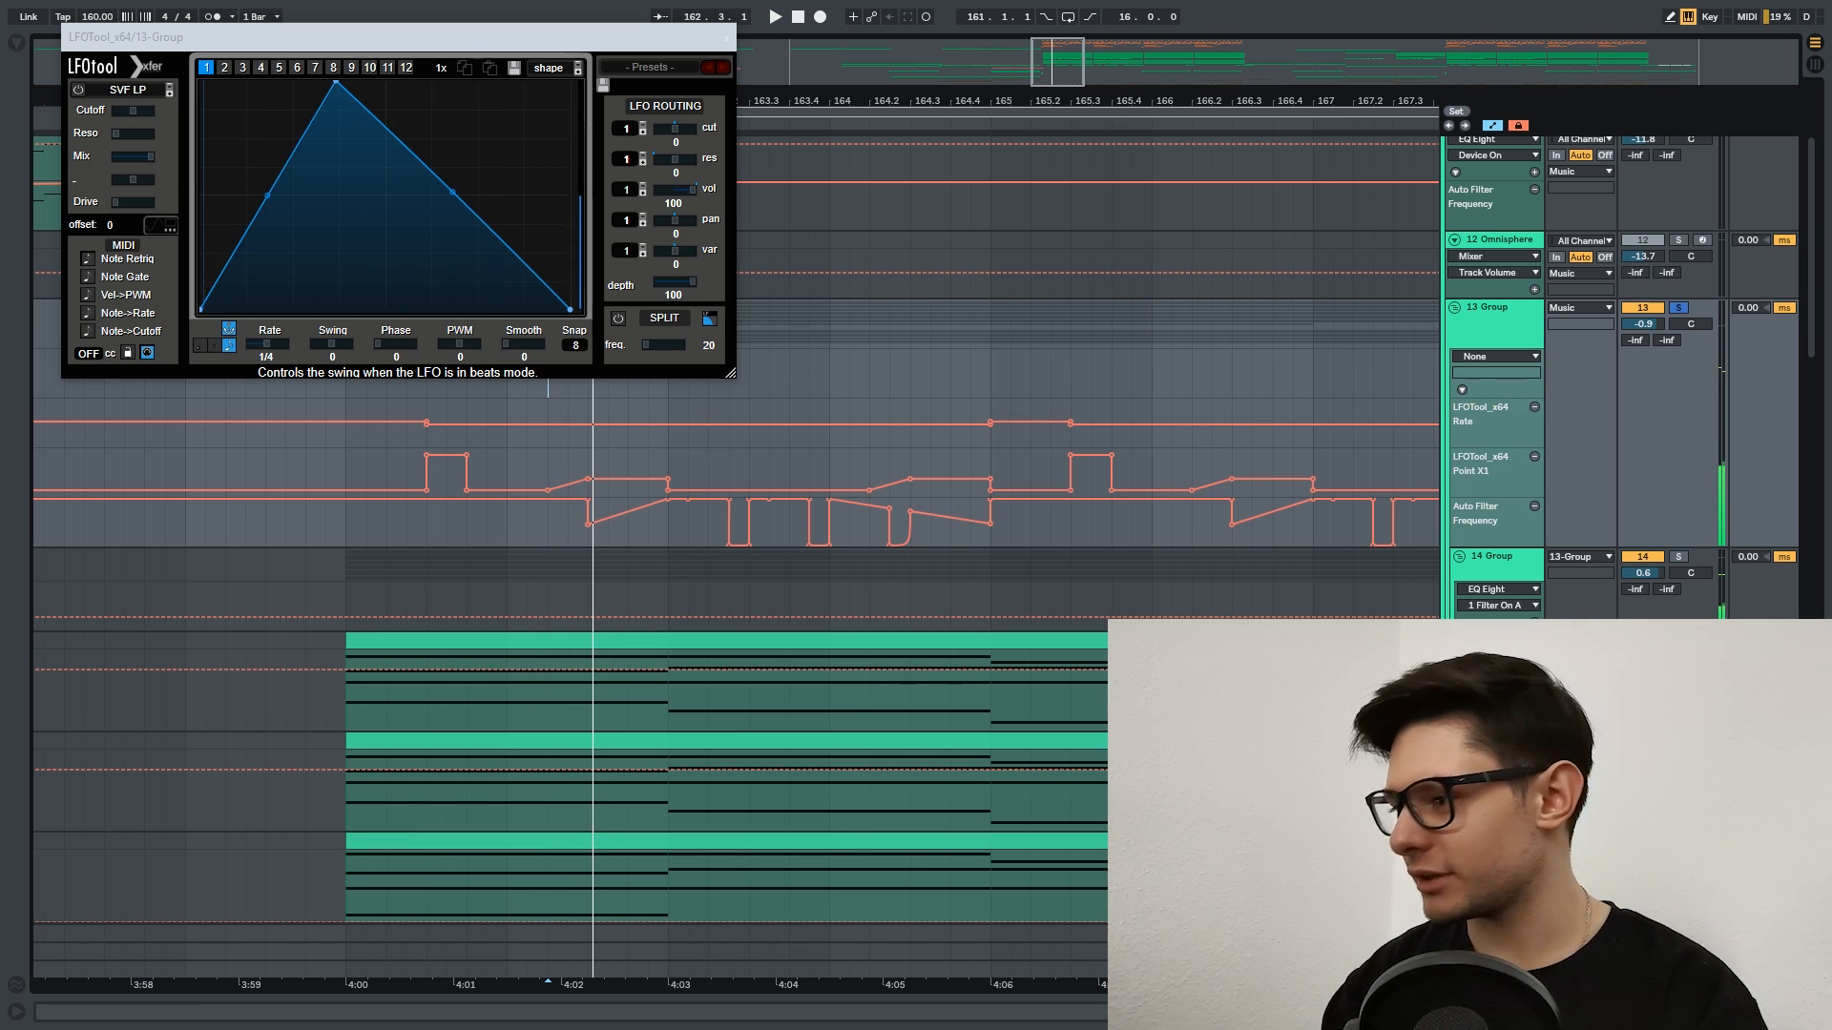
pyautogui.hotkey('shift', 'Tab')
pyautogui.click(603, 507)
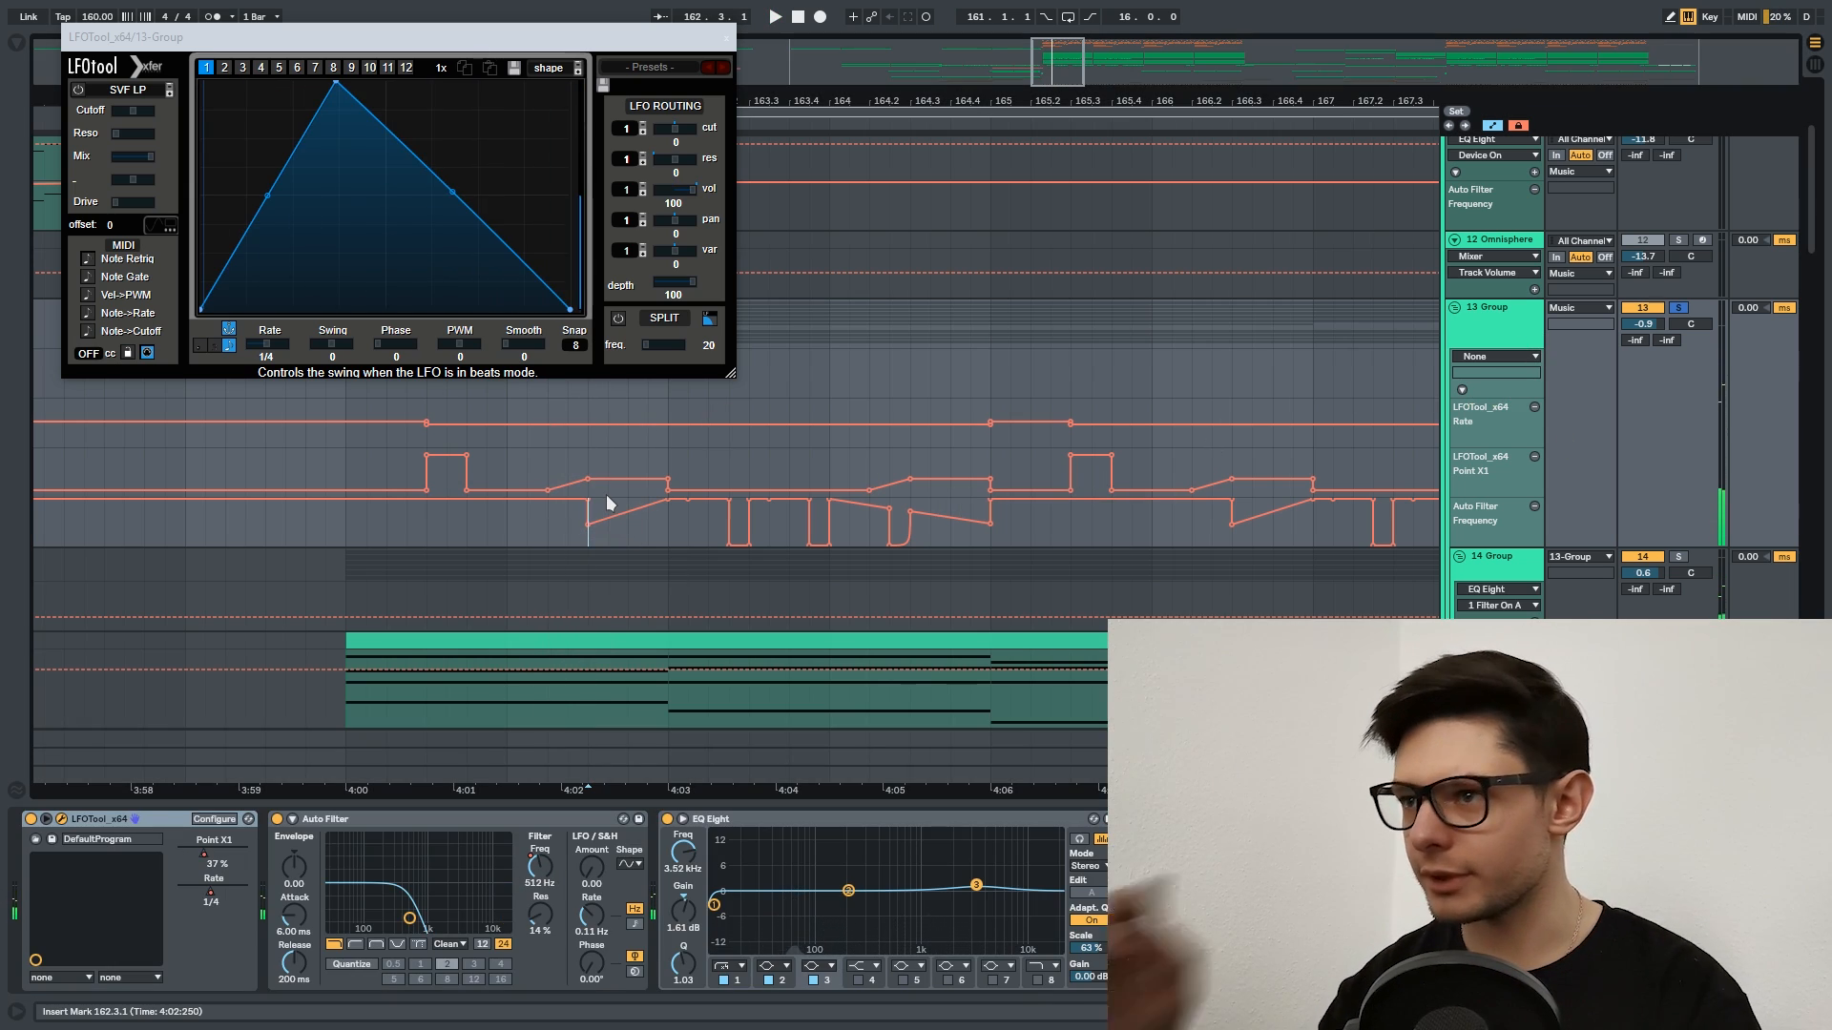
pyautogui.press('space')
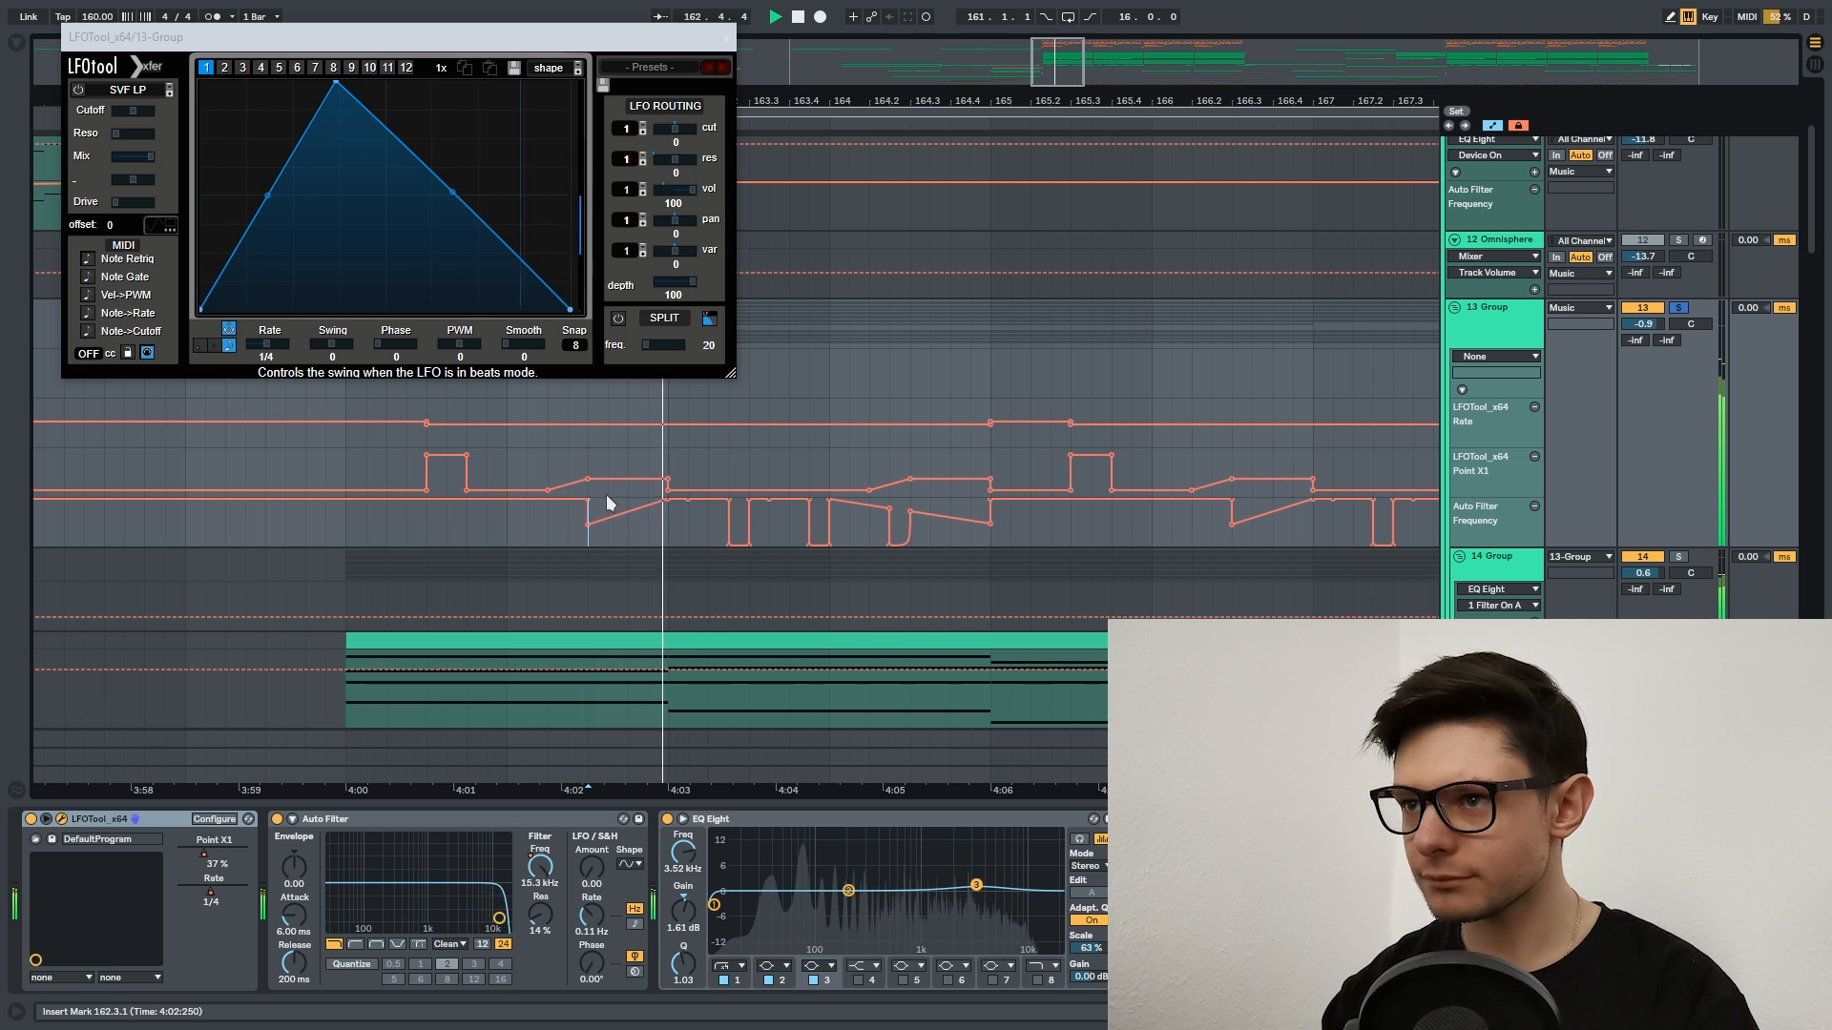
# Play the 13 Group from bar 163, then unsolo it and play the passage again.
pyautogui.click(671, 441)
pyautogui.scroll(2, 719, 475)
pyautogui.press('space')
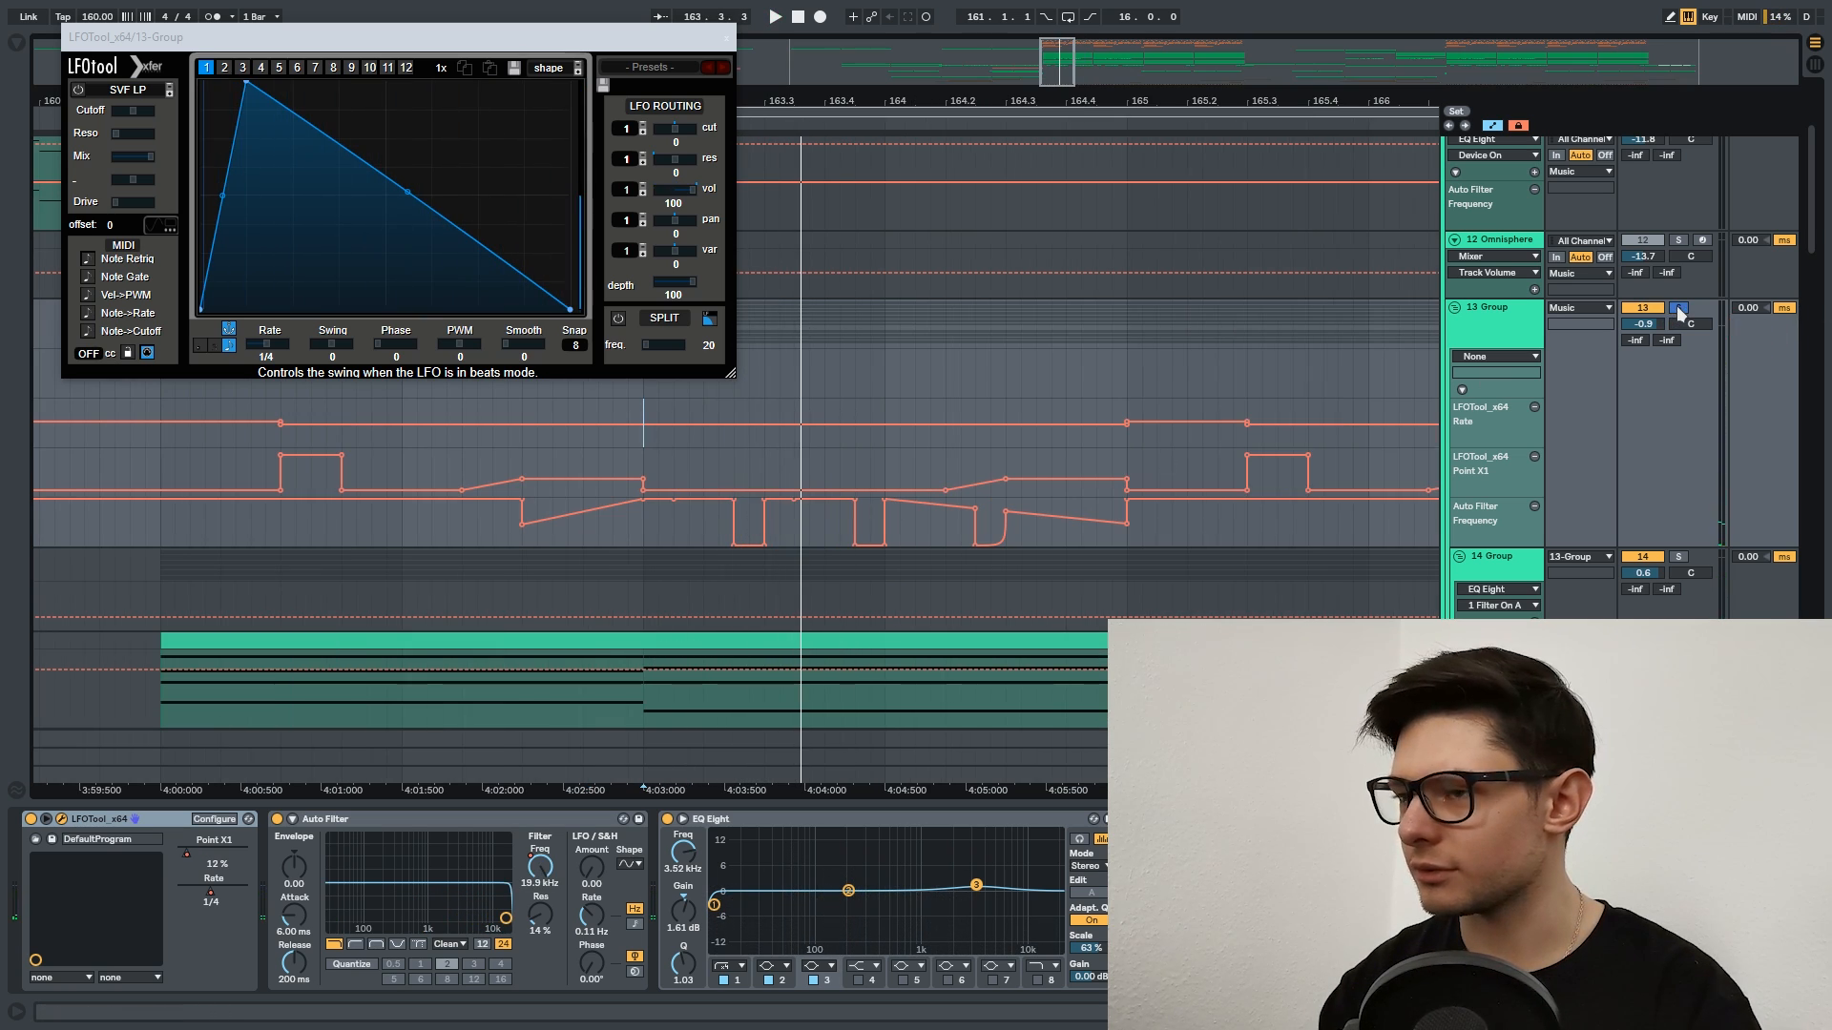
pyautogui.press('space')
pyautogui.press('space')
# Audition the 13 Group's Auto Filter frequency dips starting at 163.2.3, 163.4.3 and 164.2.3.
pyautogui.click(740, 451)
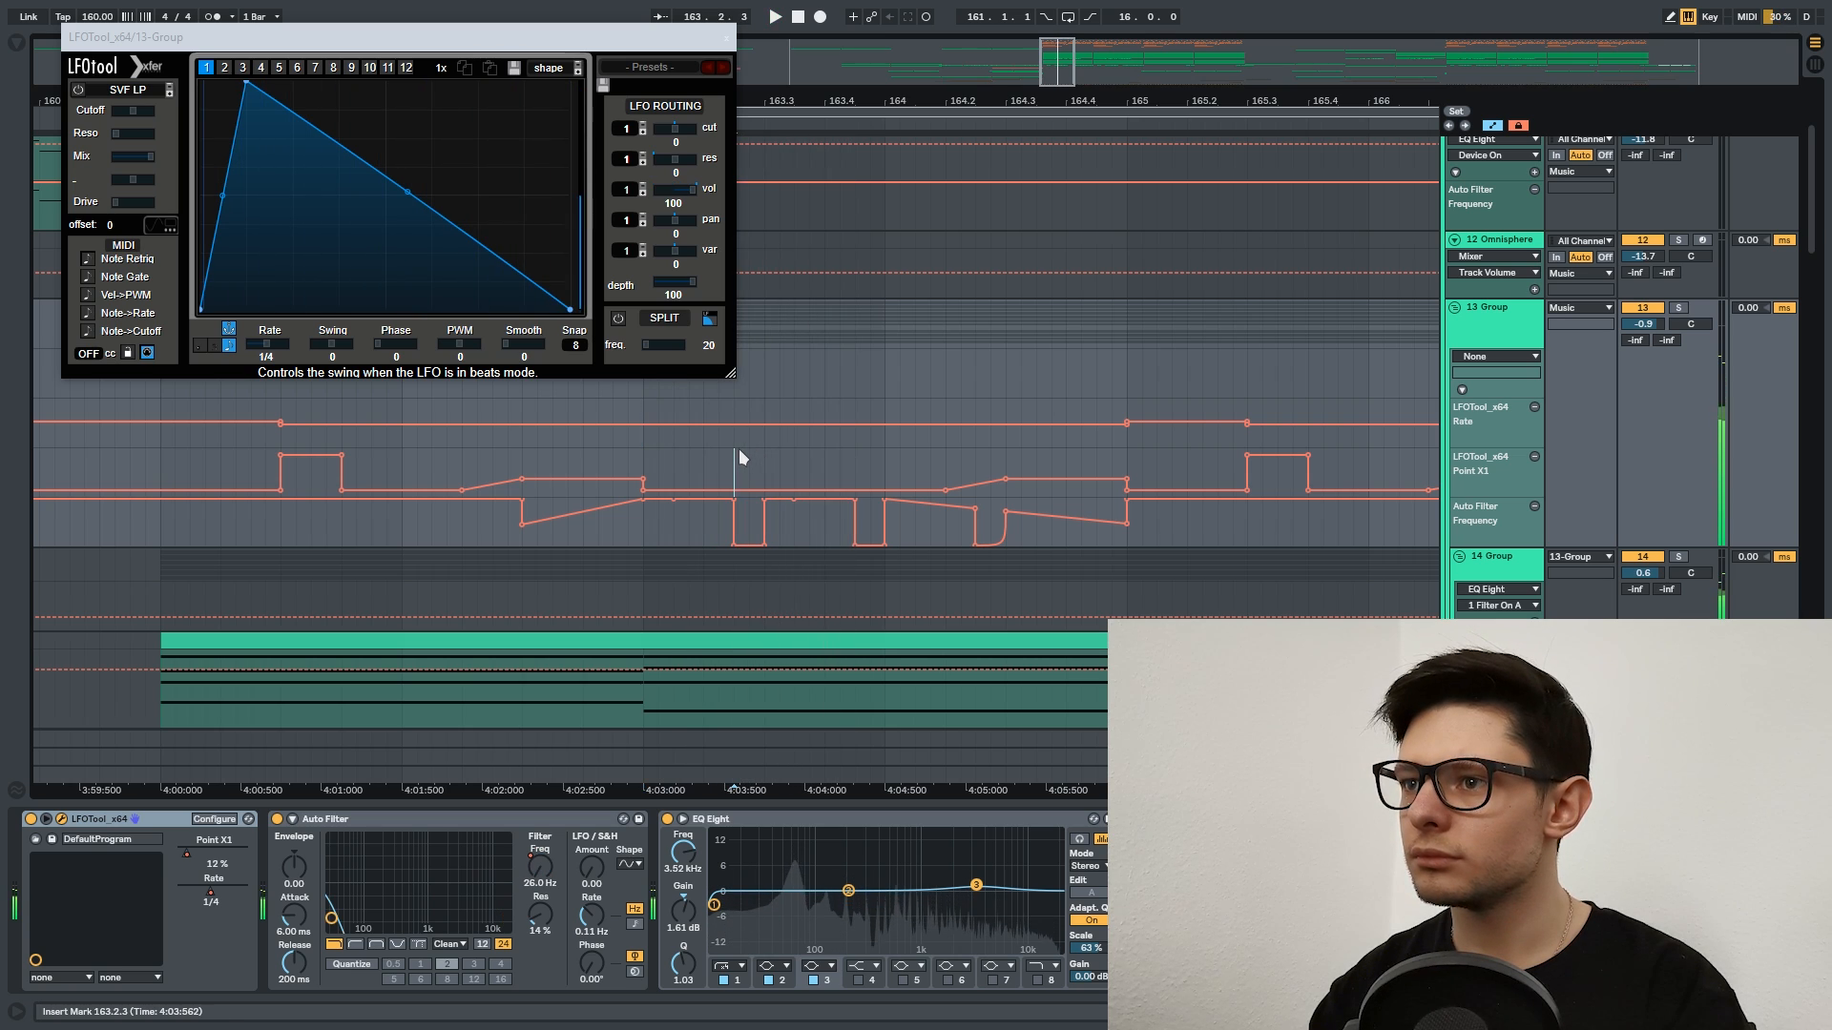
pyautogui.press('space')
pyautogui.press('space')
pyautogui.moveTo(734, 461); pyautogui.dragTo(749, 470)
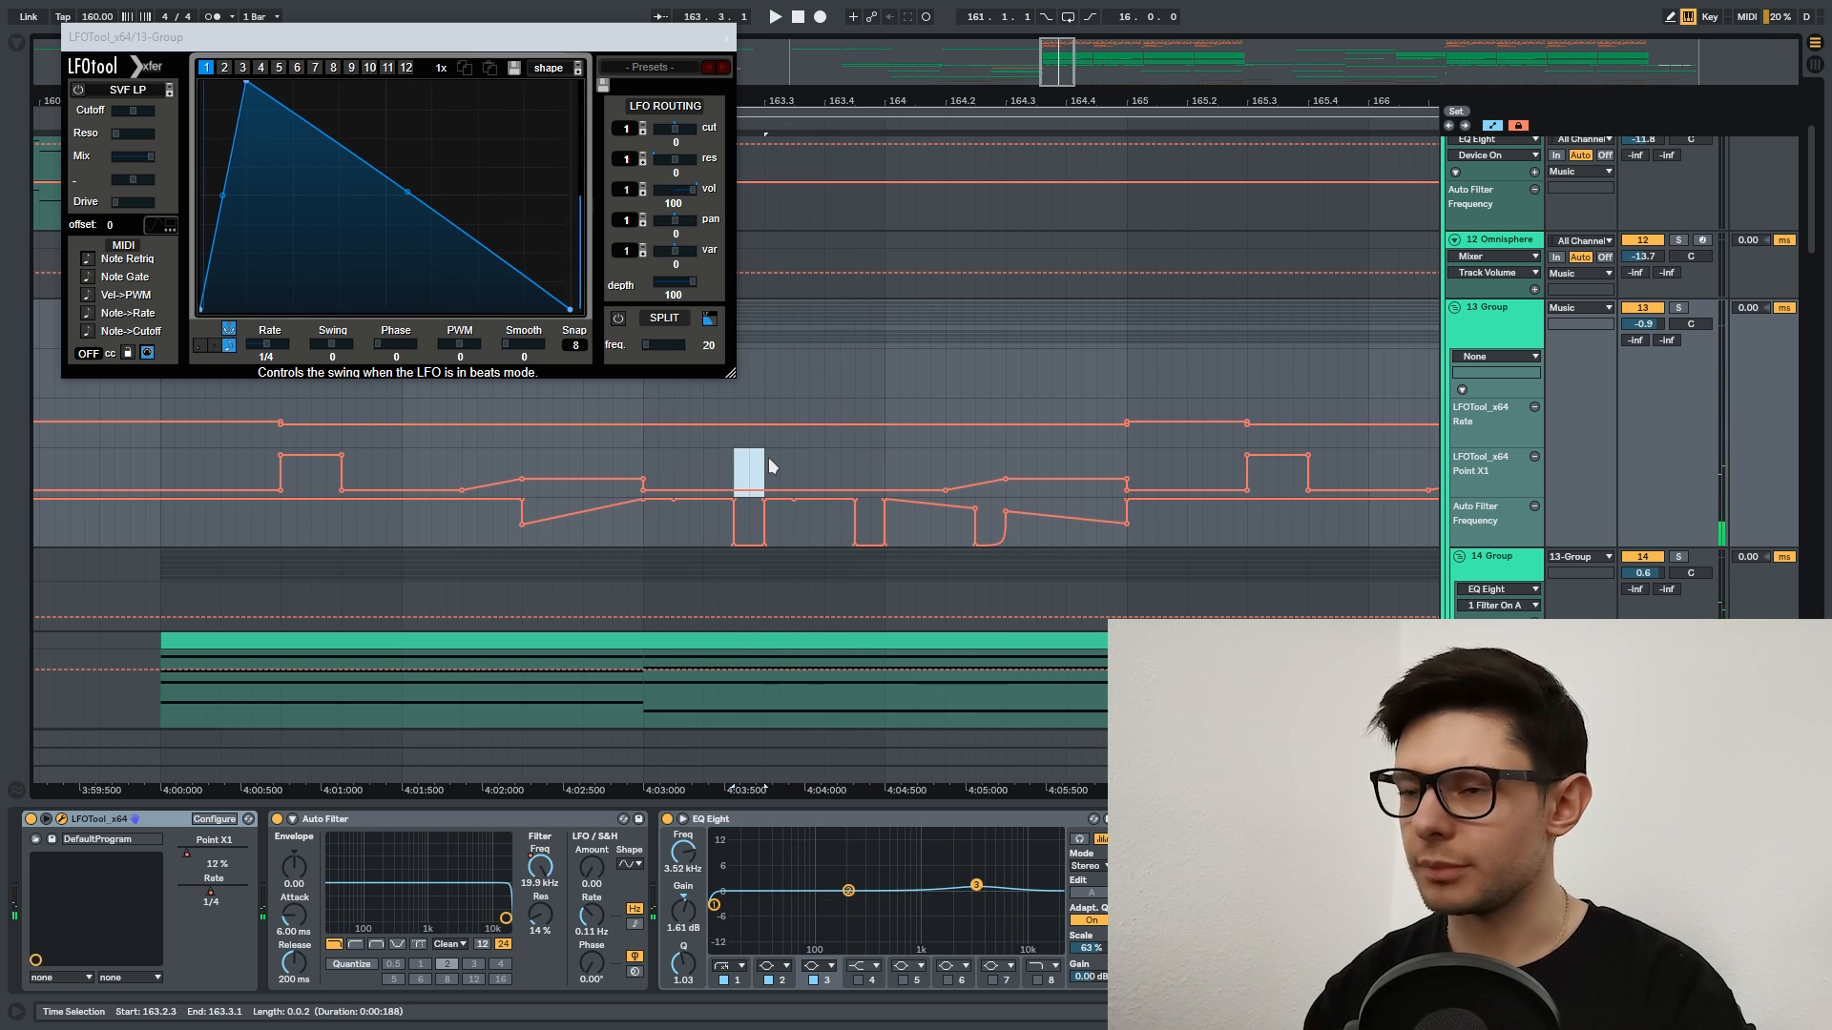
pyautogui.click(855, 477)
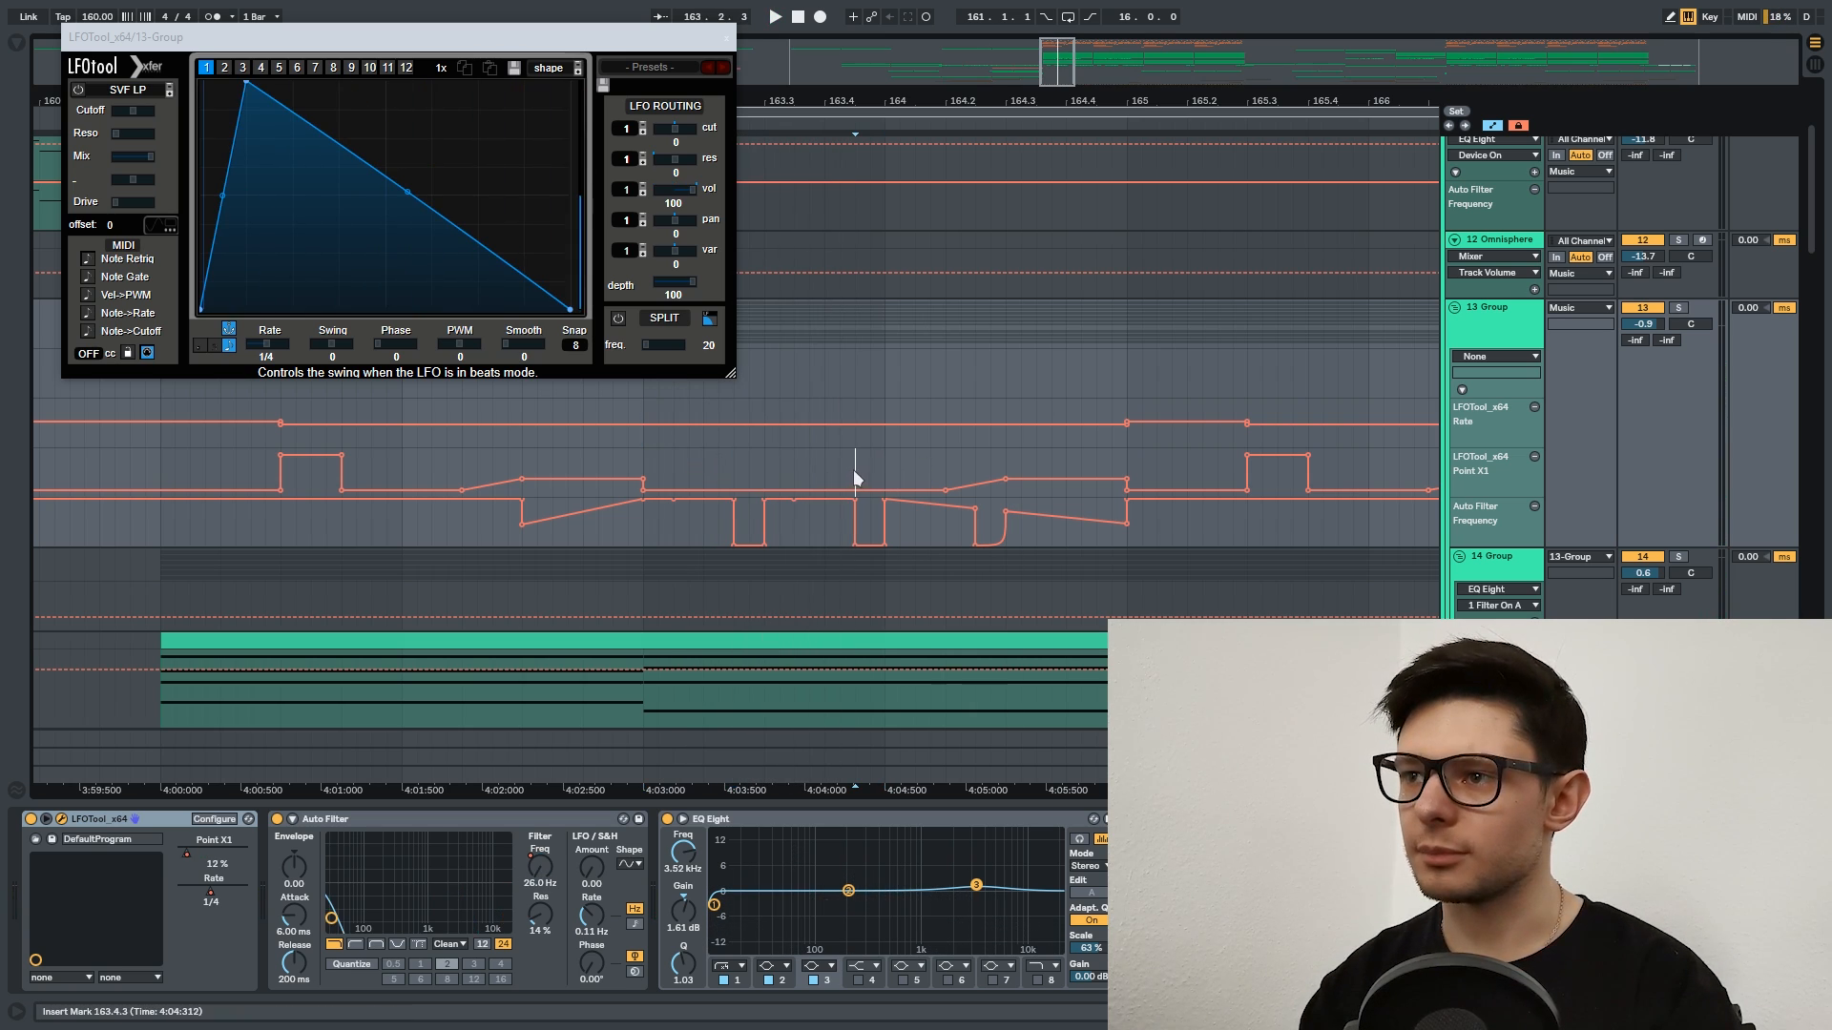
pyautogui.press('space')
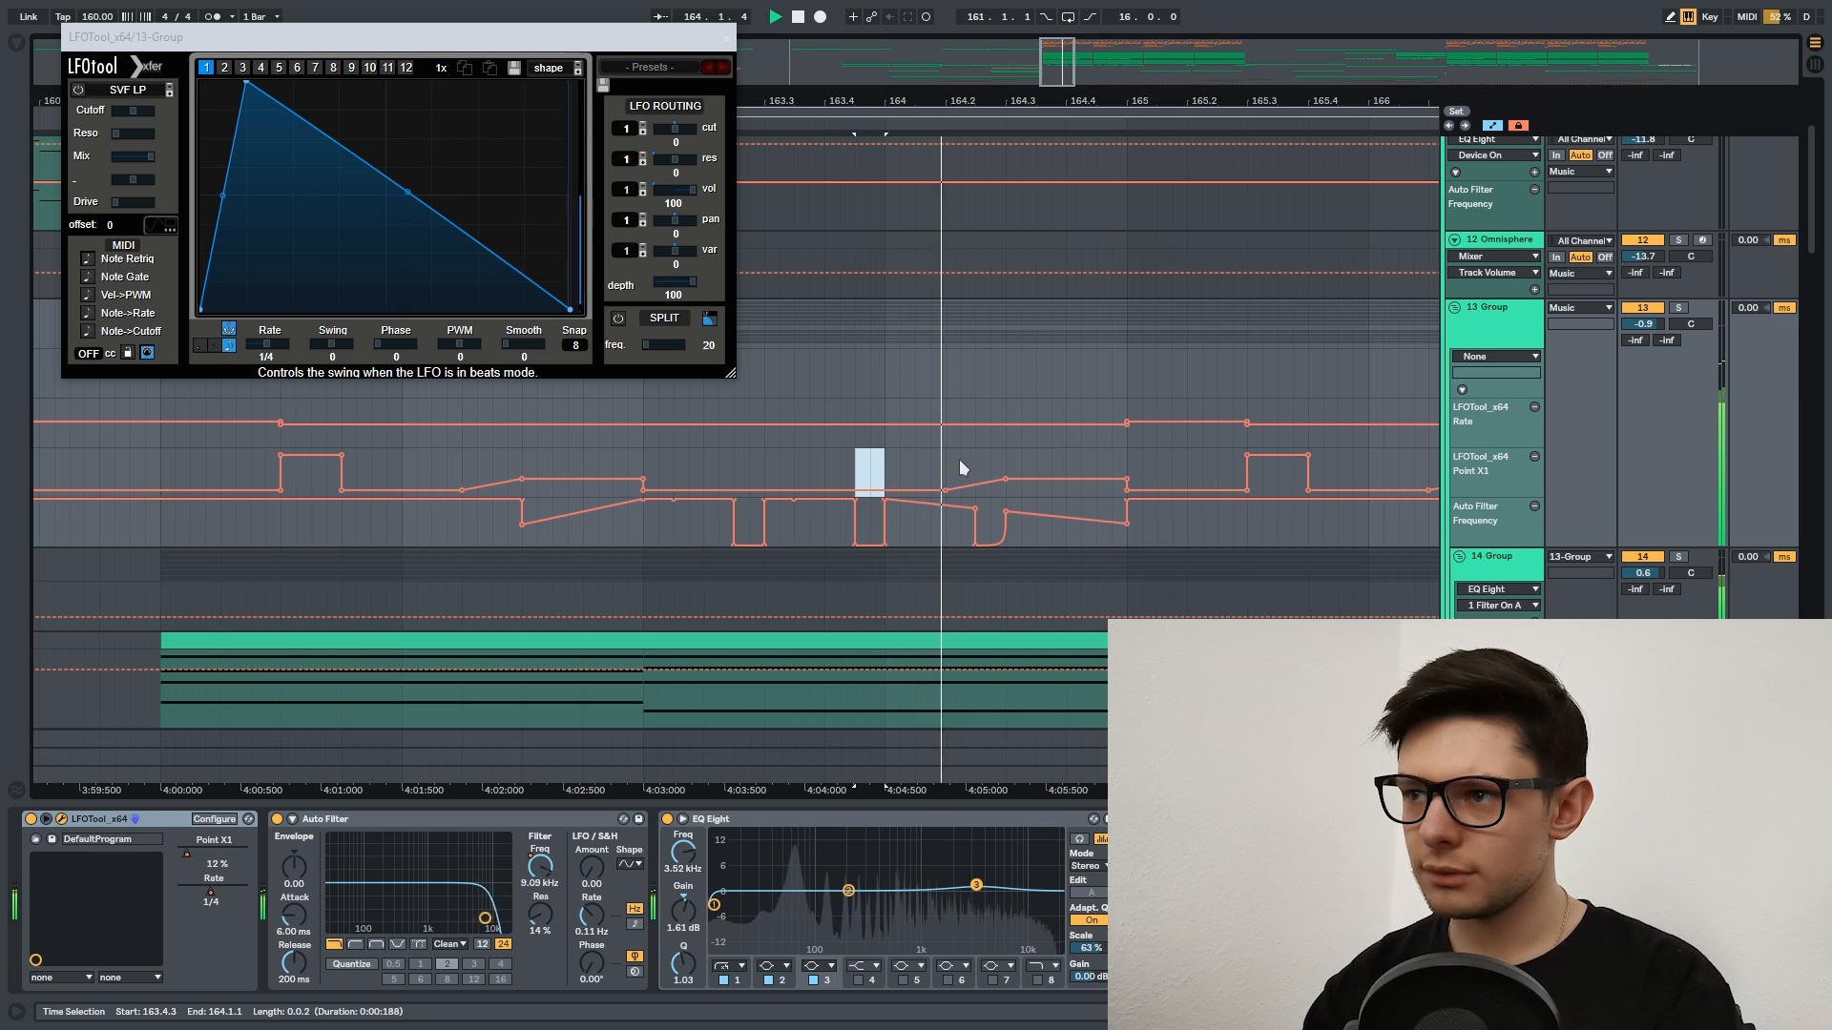
pyautogui.click(975, 461)
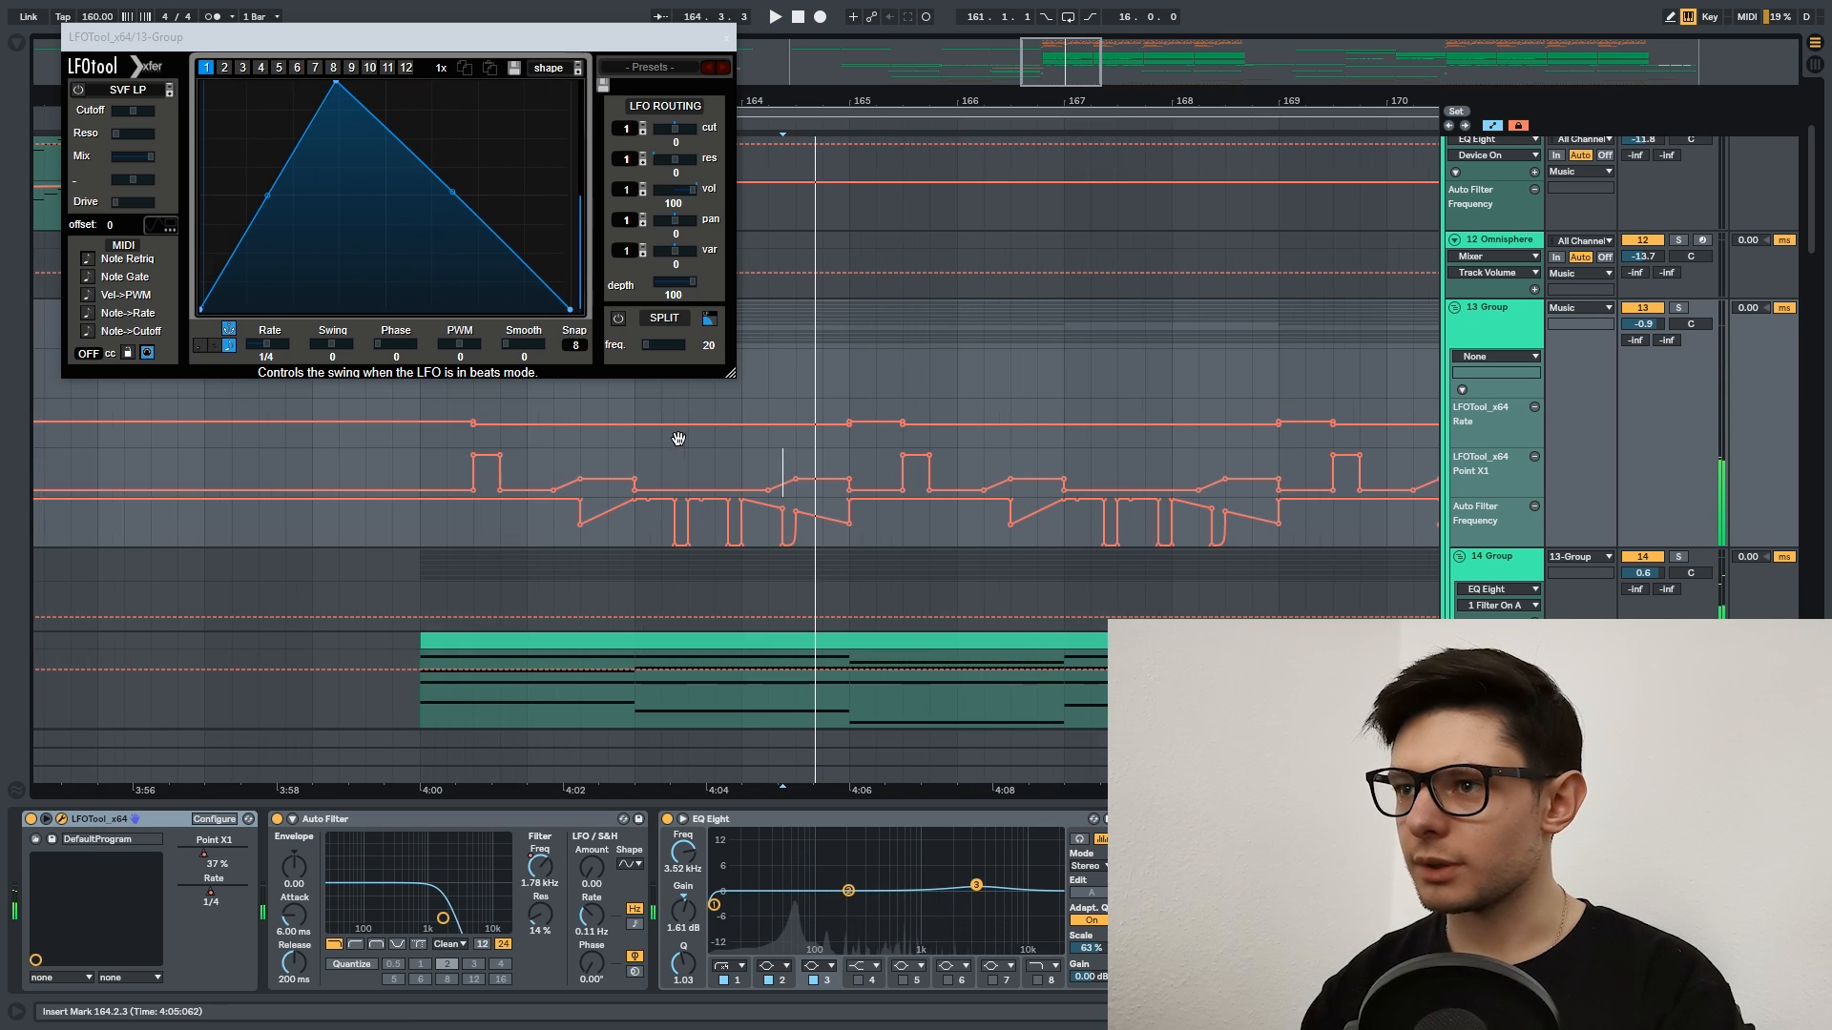
pyautogui.moveTo(679, 438); pyautogui.dragTo(695, 452)
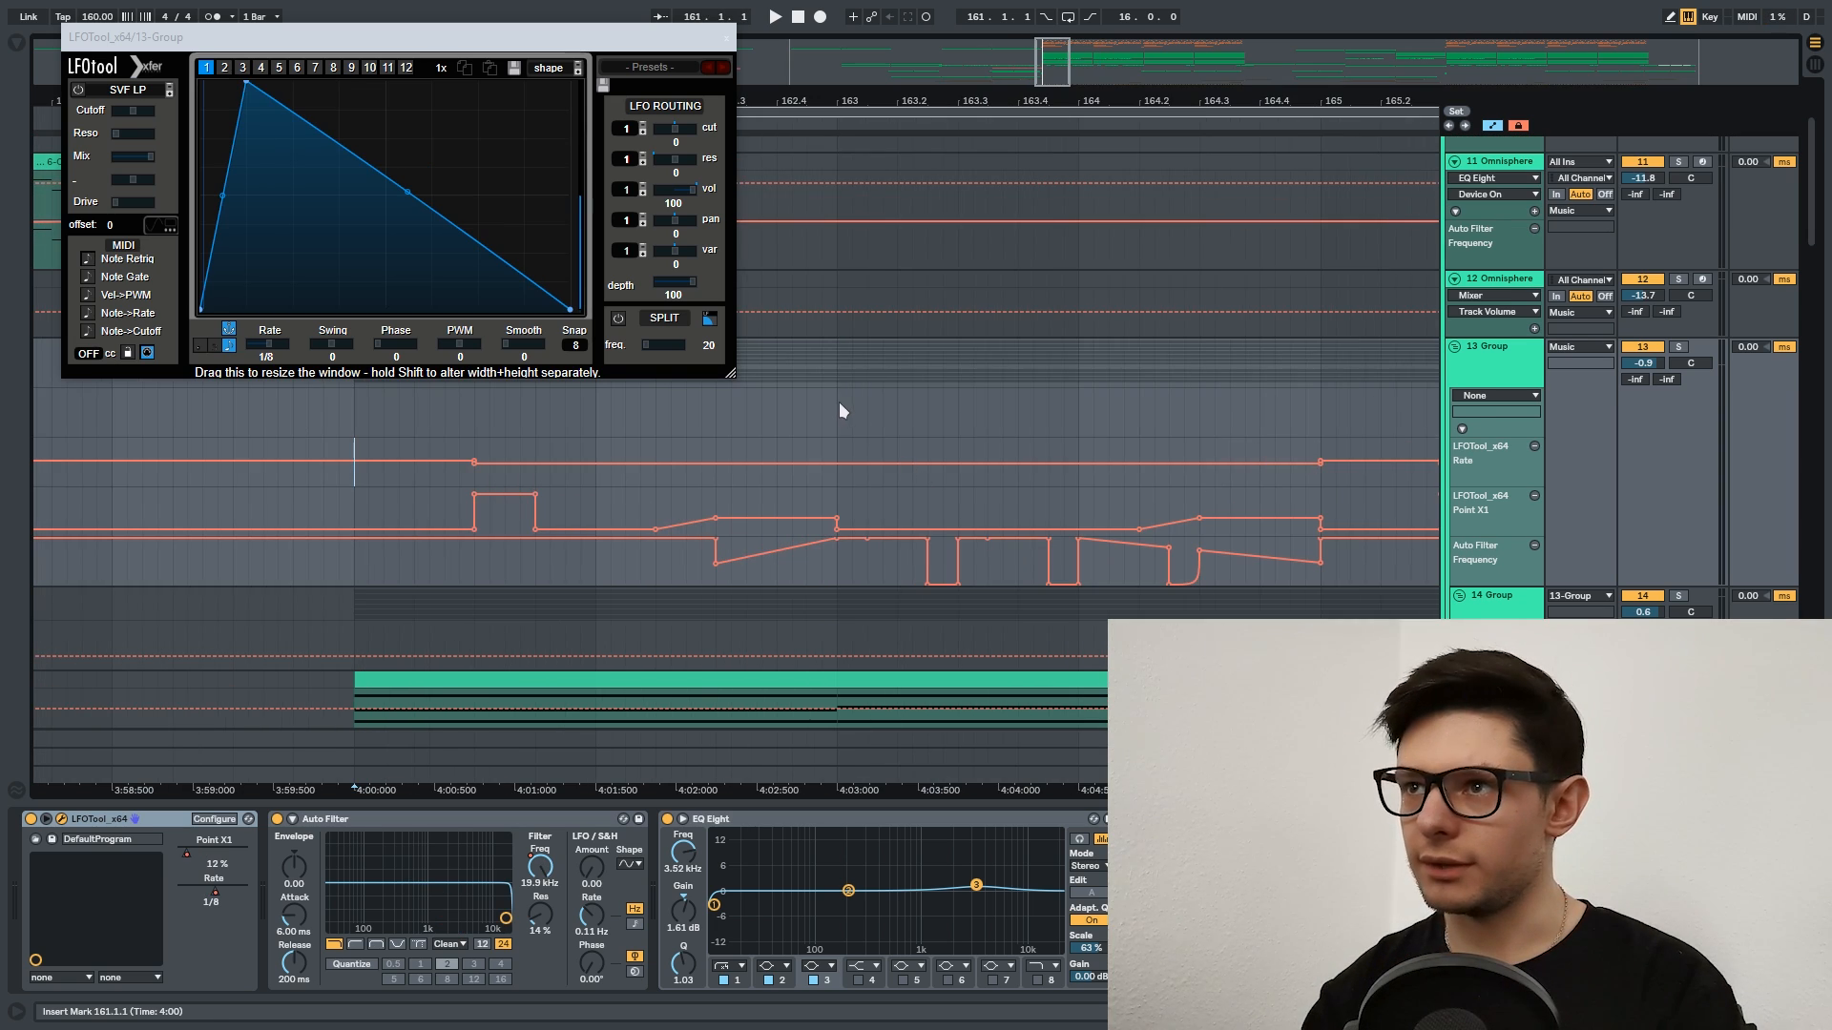
# Play the 13 Group repeatedly from 161.1.1 to follow LFOTool's Rate and Point X1 automation.
pyautogui.press('space')
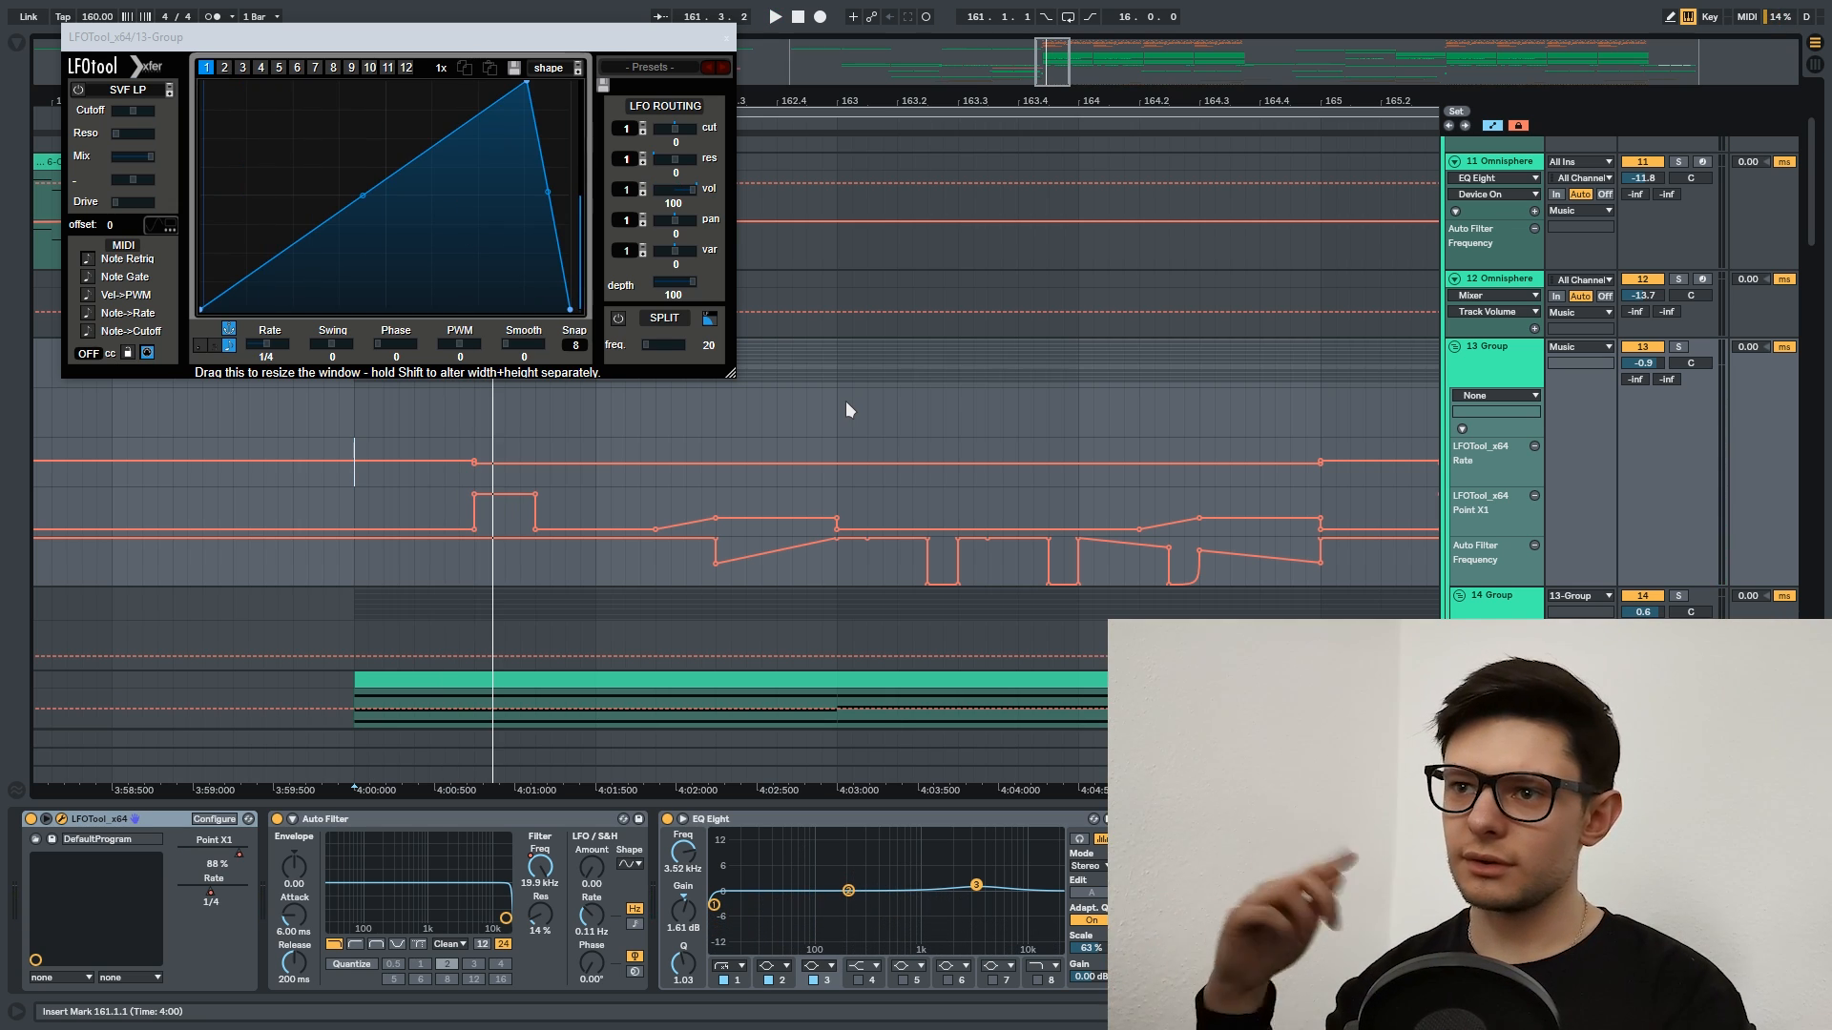
pyautogui.press('space')
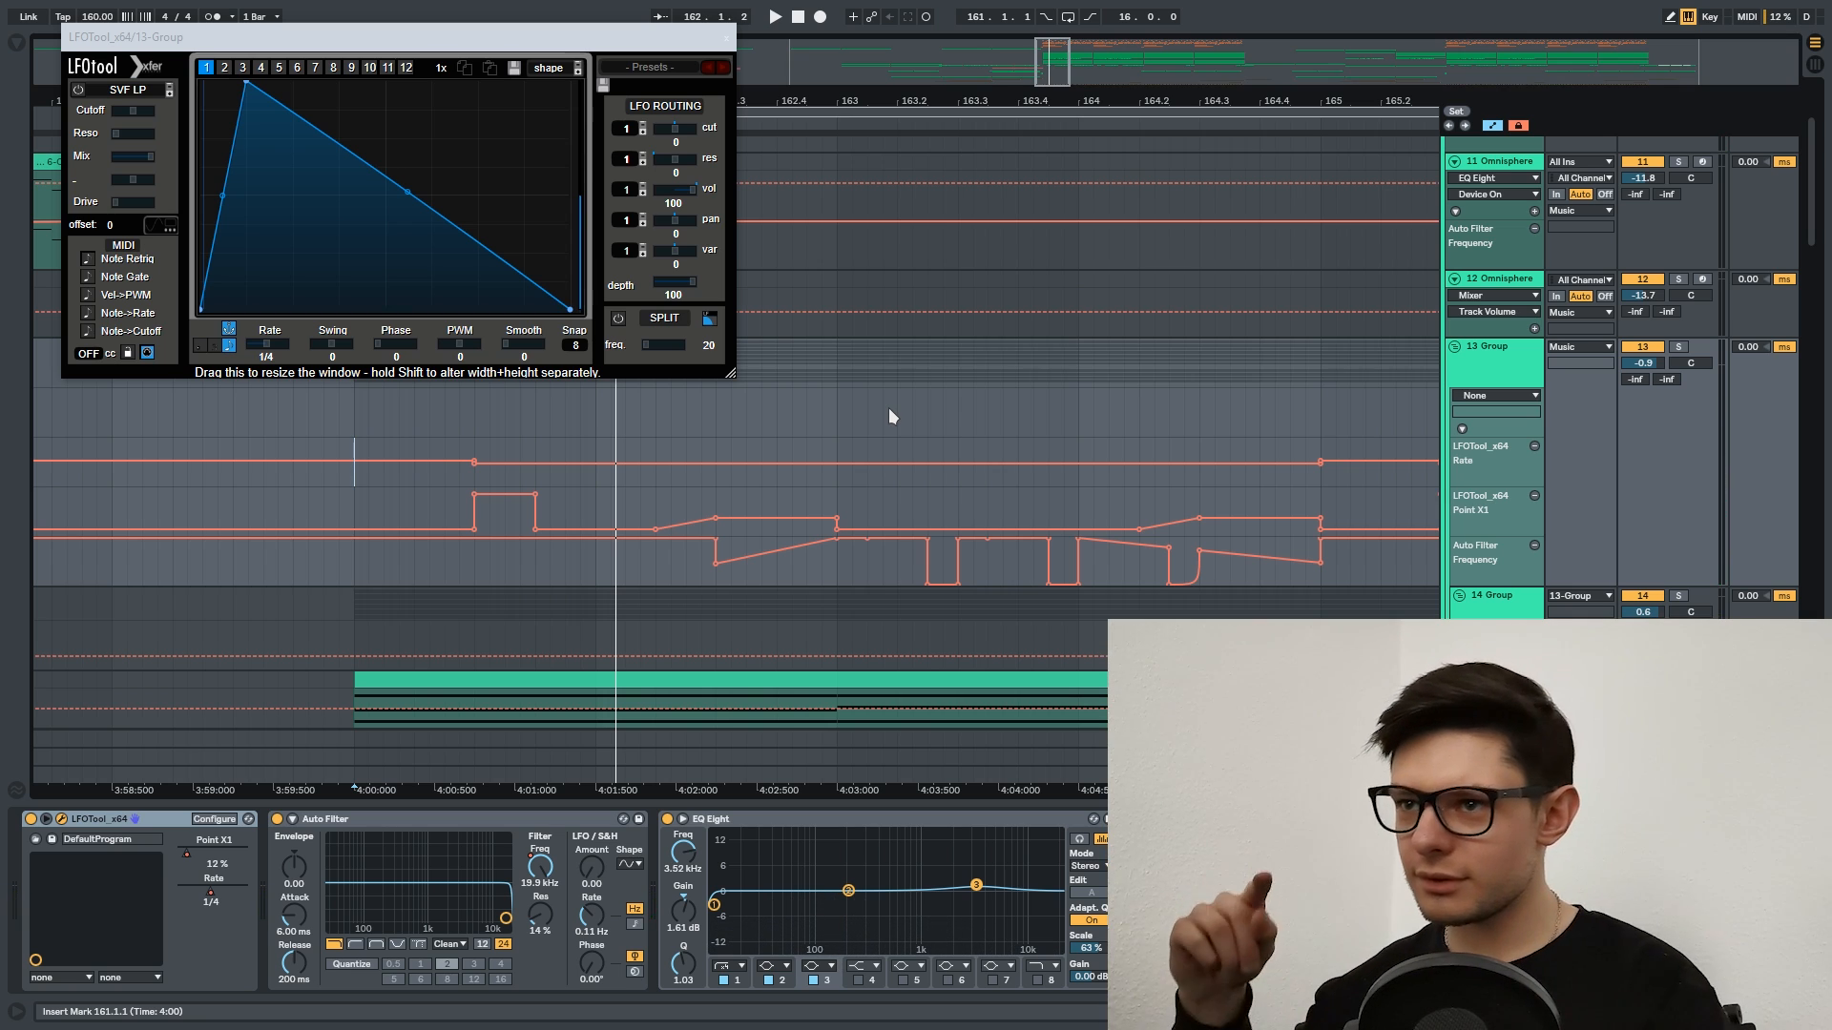
pyautogui.press('space')
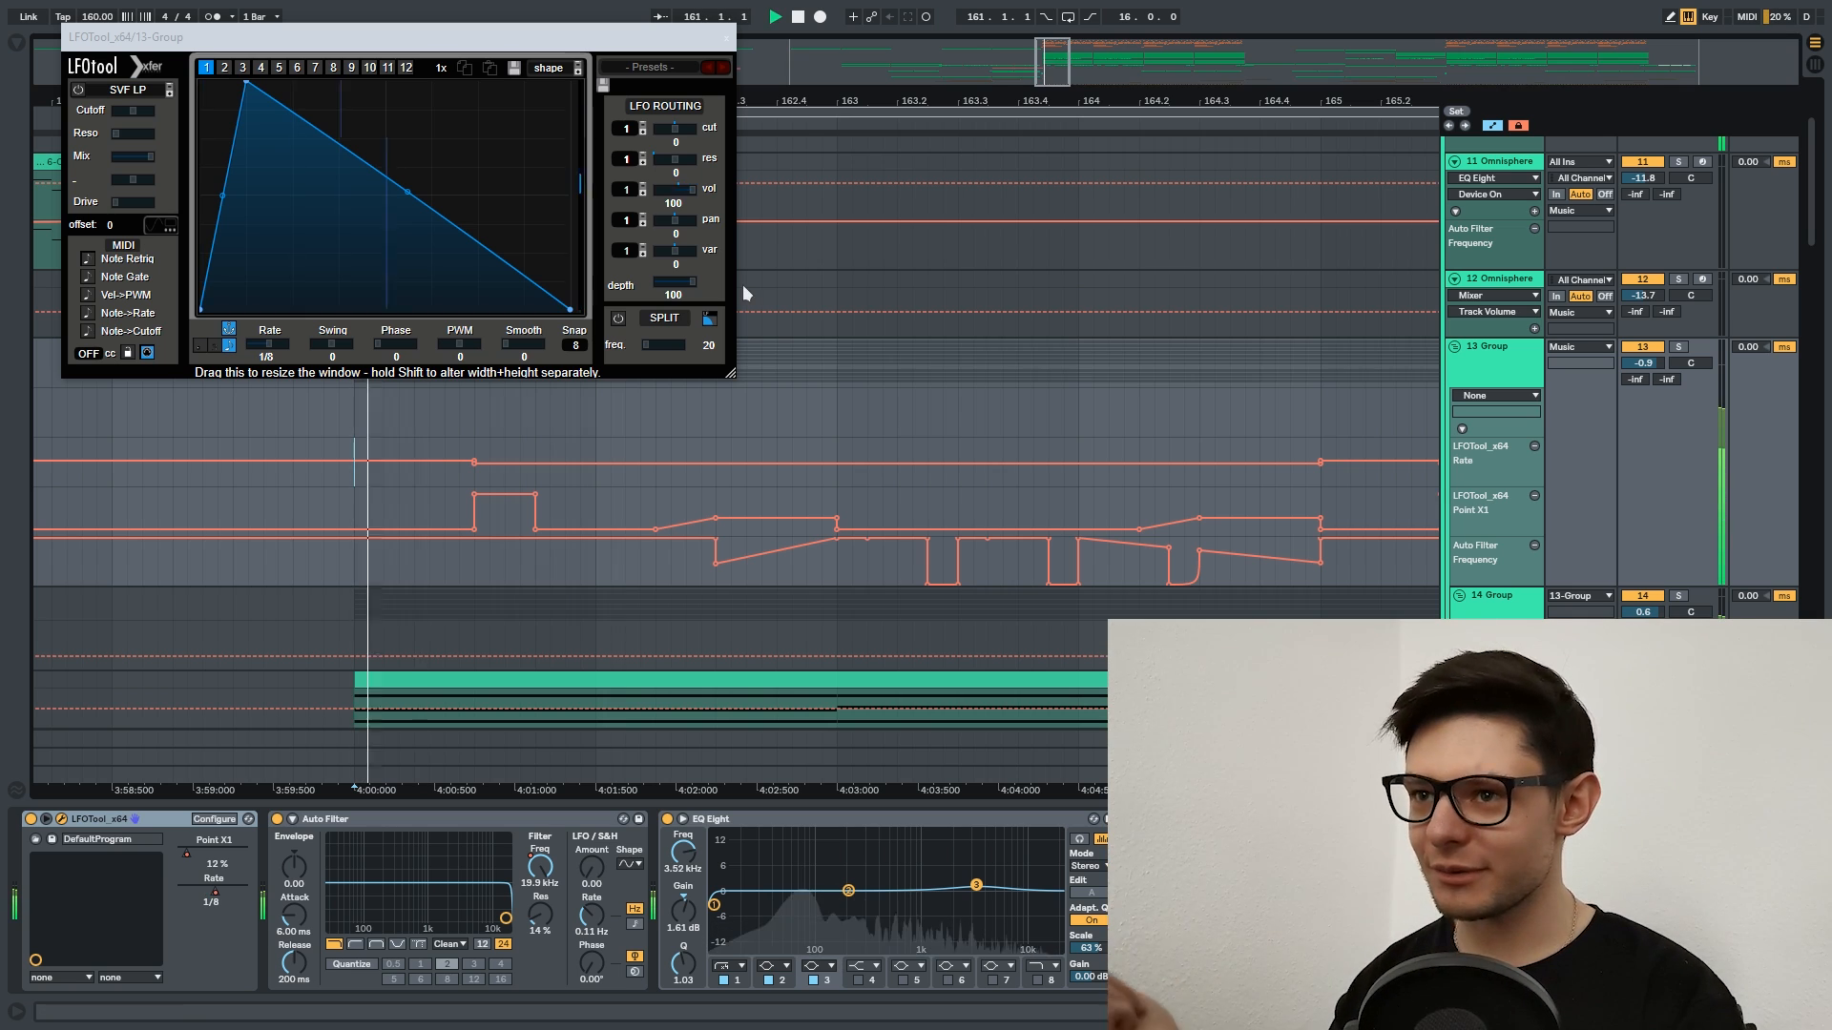
pyautogui.press('space')
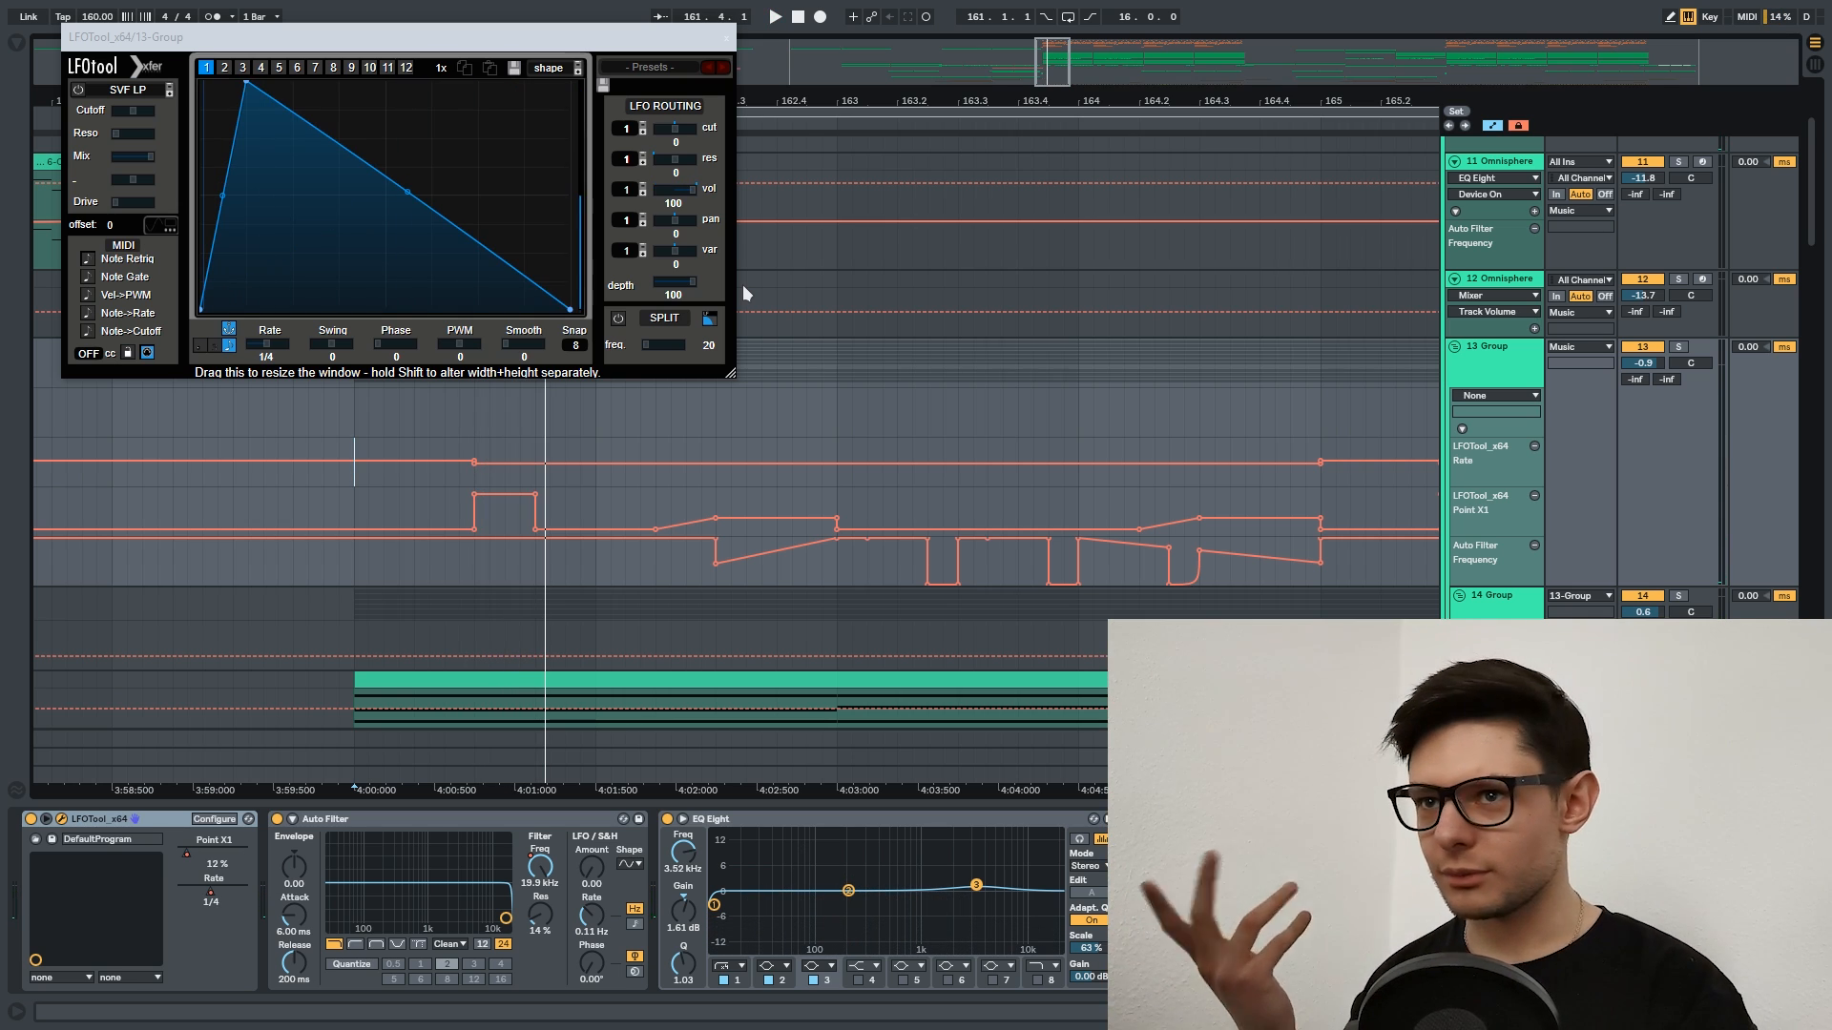
pyautogui.press('space')
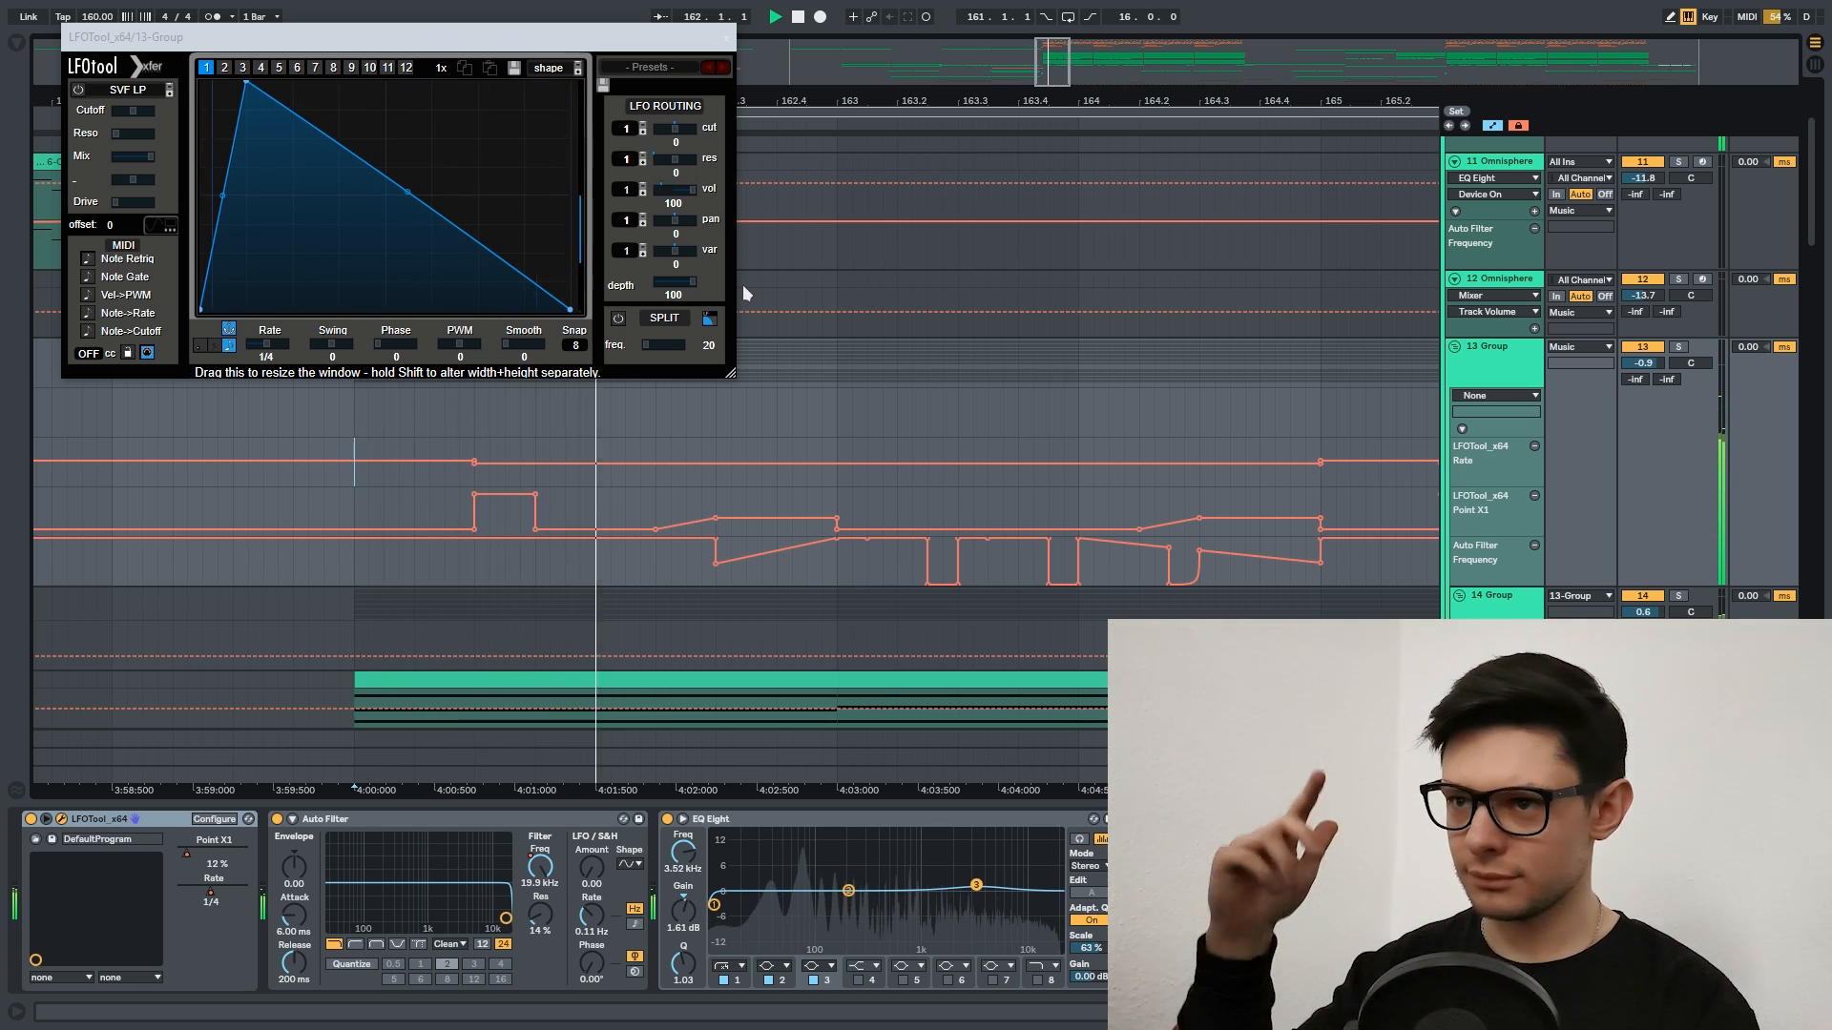
# Hide the device view and the automation lanes, and fold the 13 Group in the arrangement.
pyautogui.scroll(-1, 1042, 506)
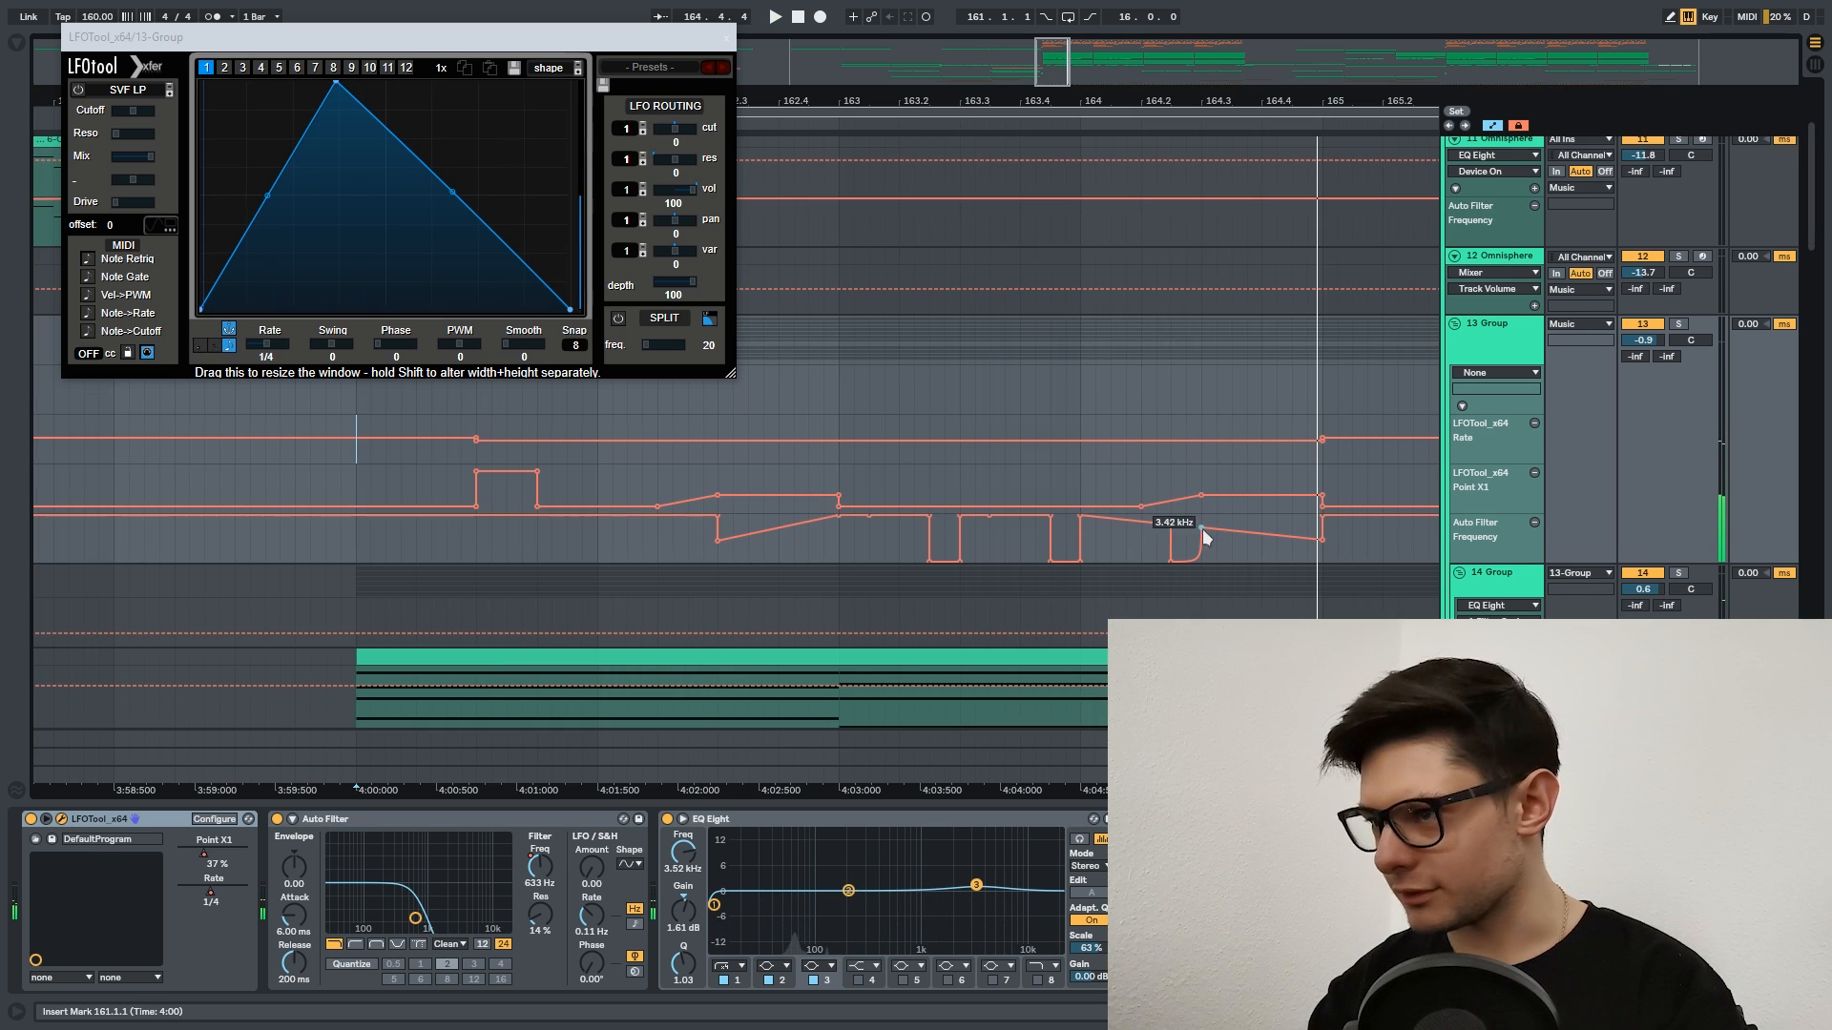
pyautogui.scroll(-2, 1135, 425)
pyautogui.moveTo(1148, 381); pyautogui.dragTo(895, 340)
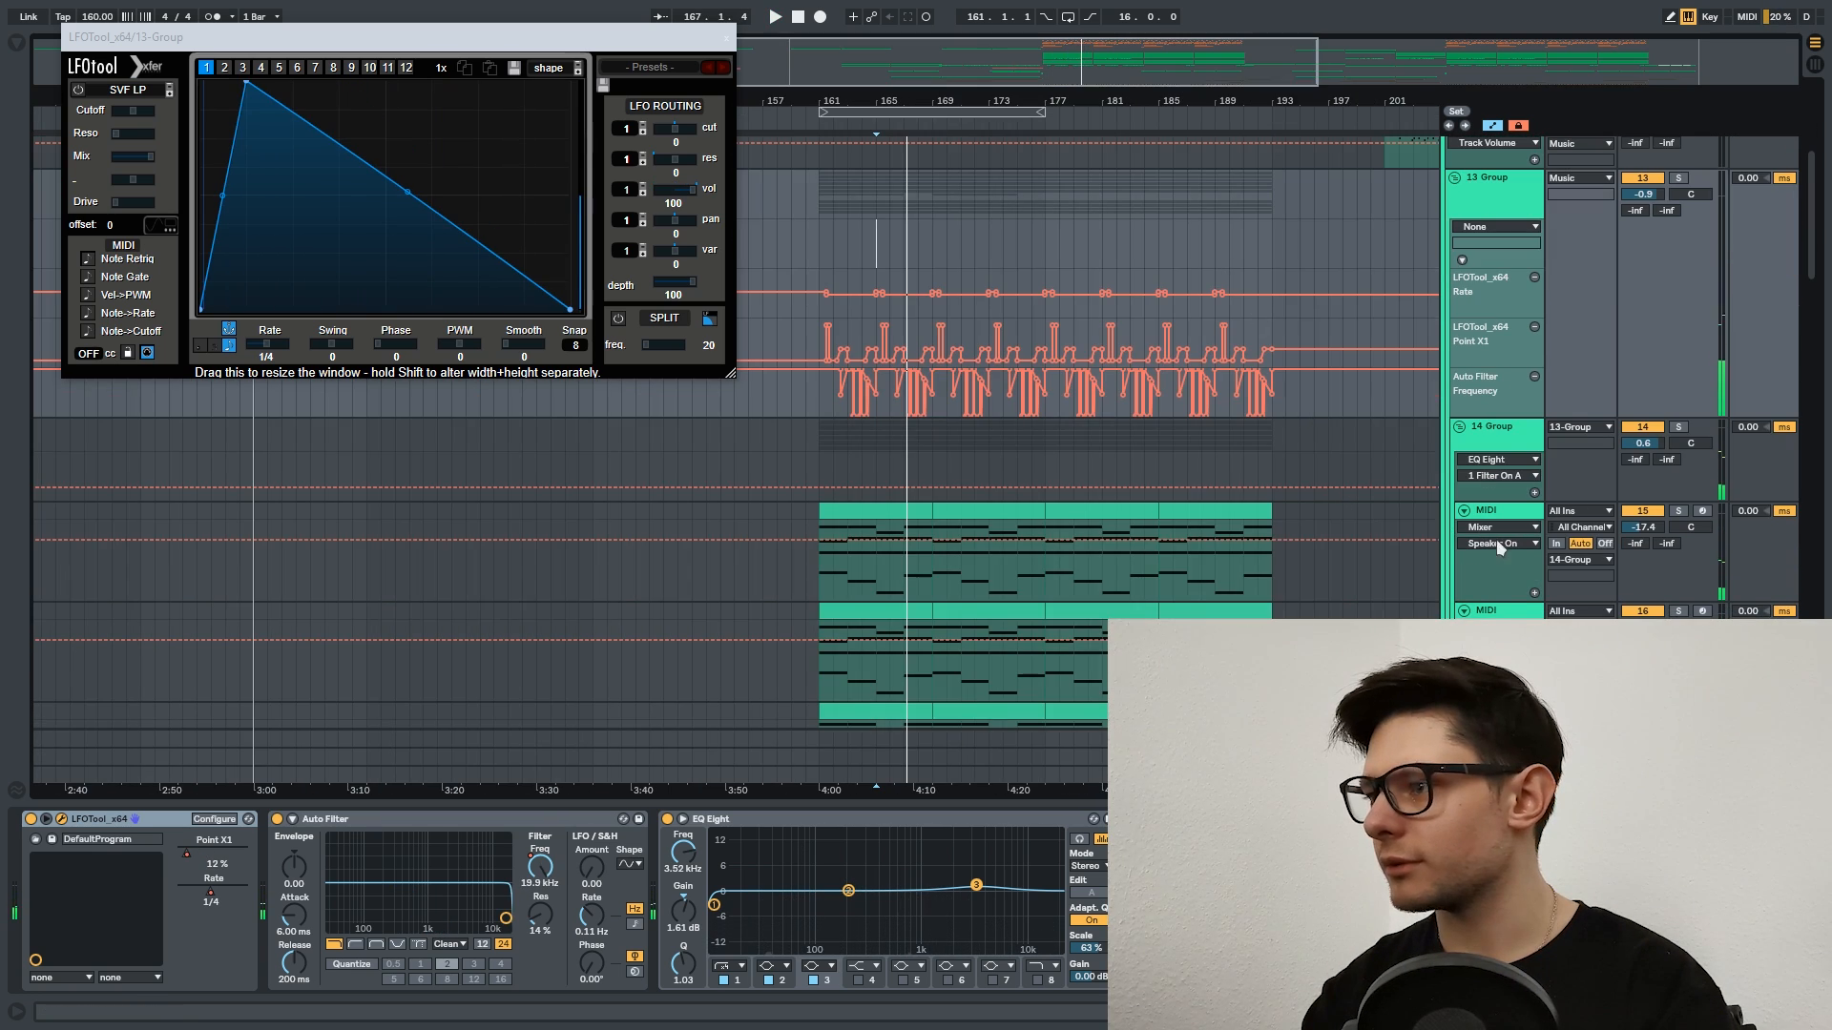
pyautogui.hotkey('ctrl', 'alt', 'l')
pyautogui.hscroll(2, 1381, 370)
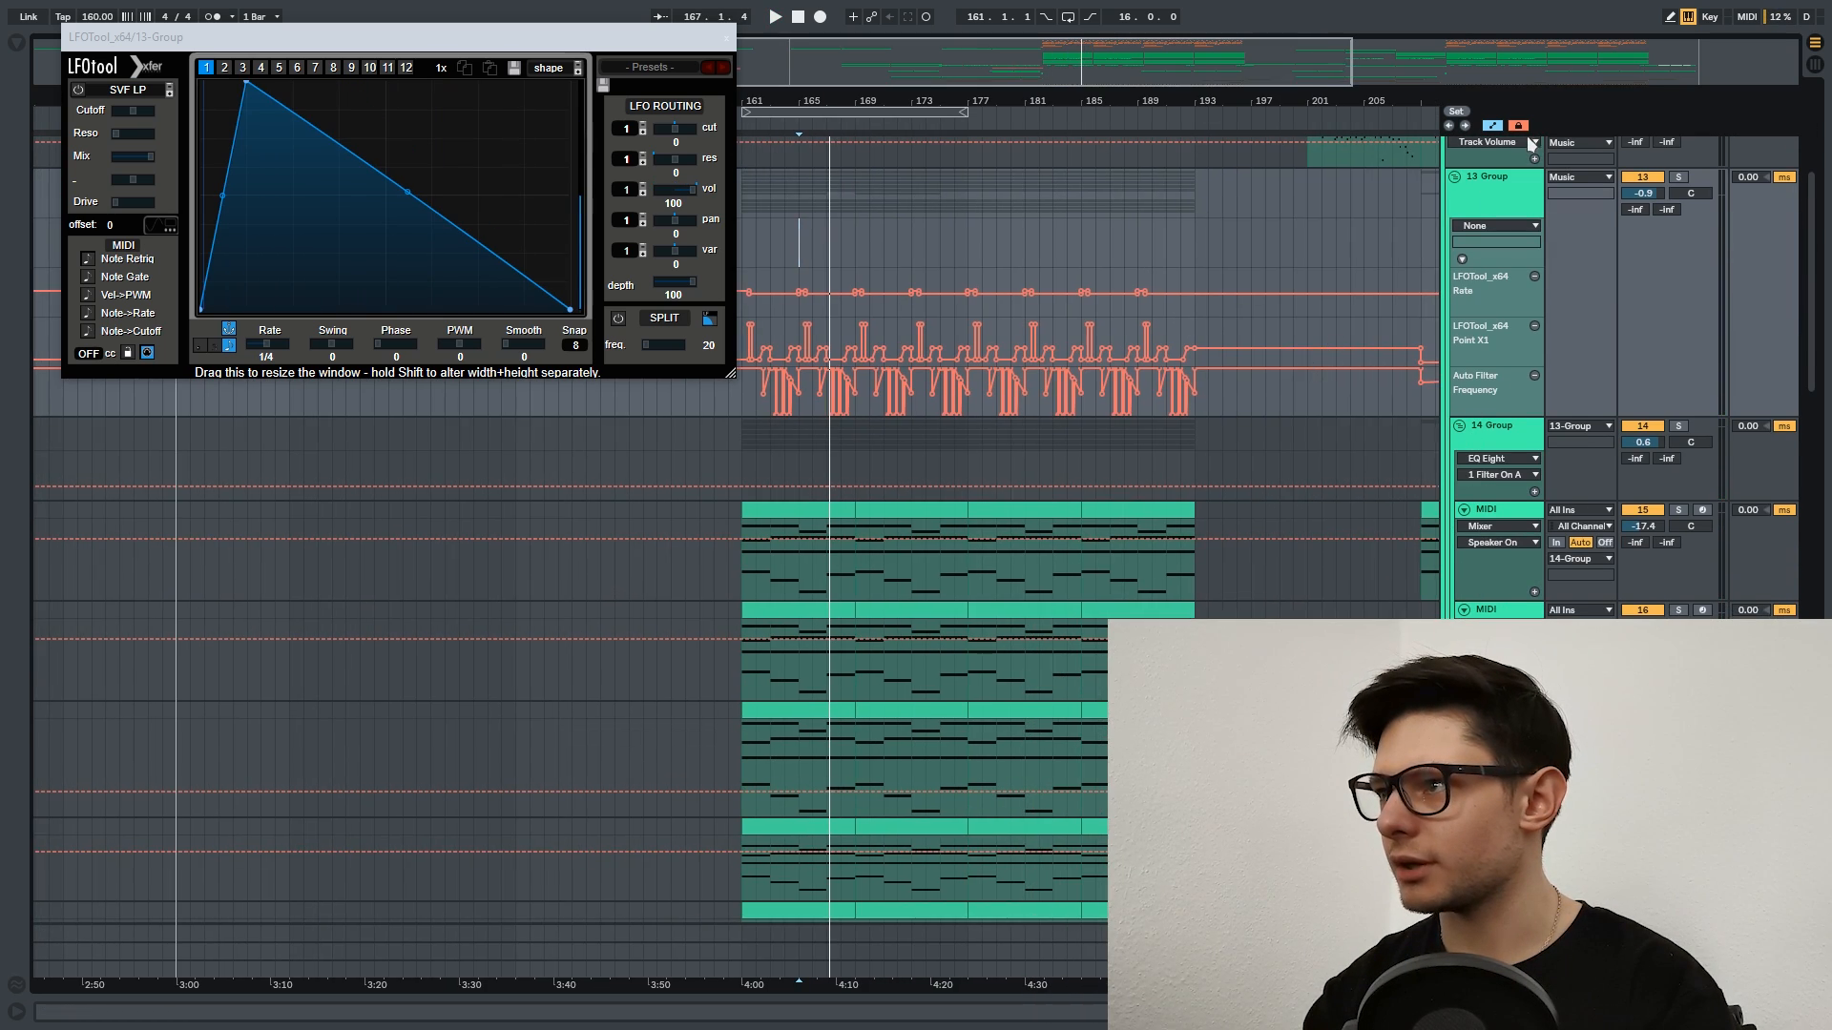
pyautogui.click(1492, 125)
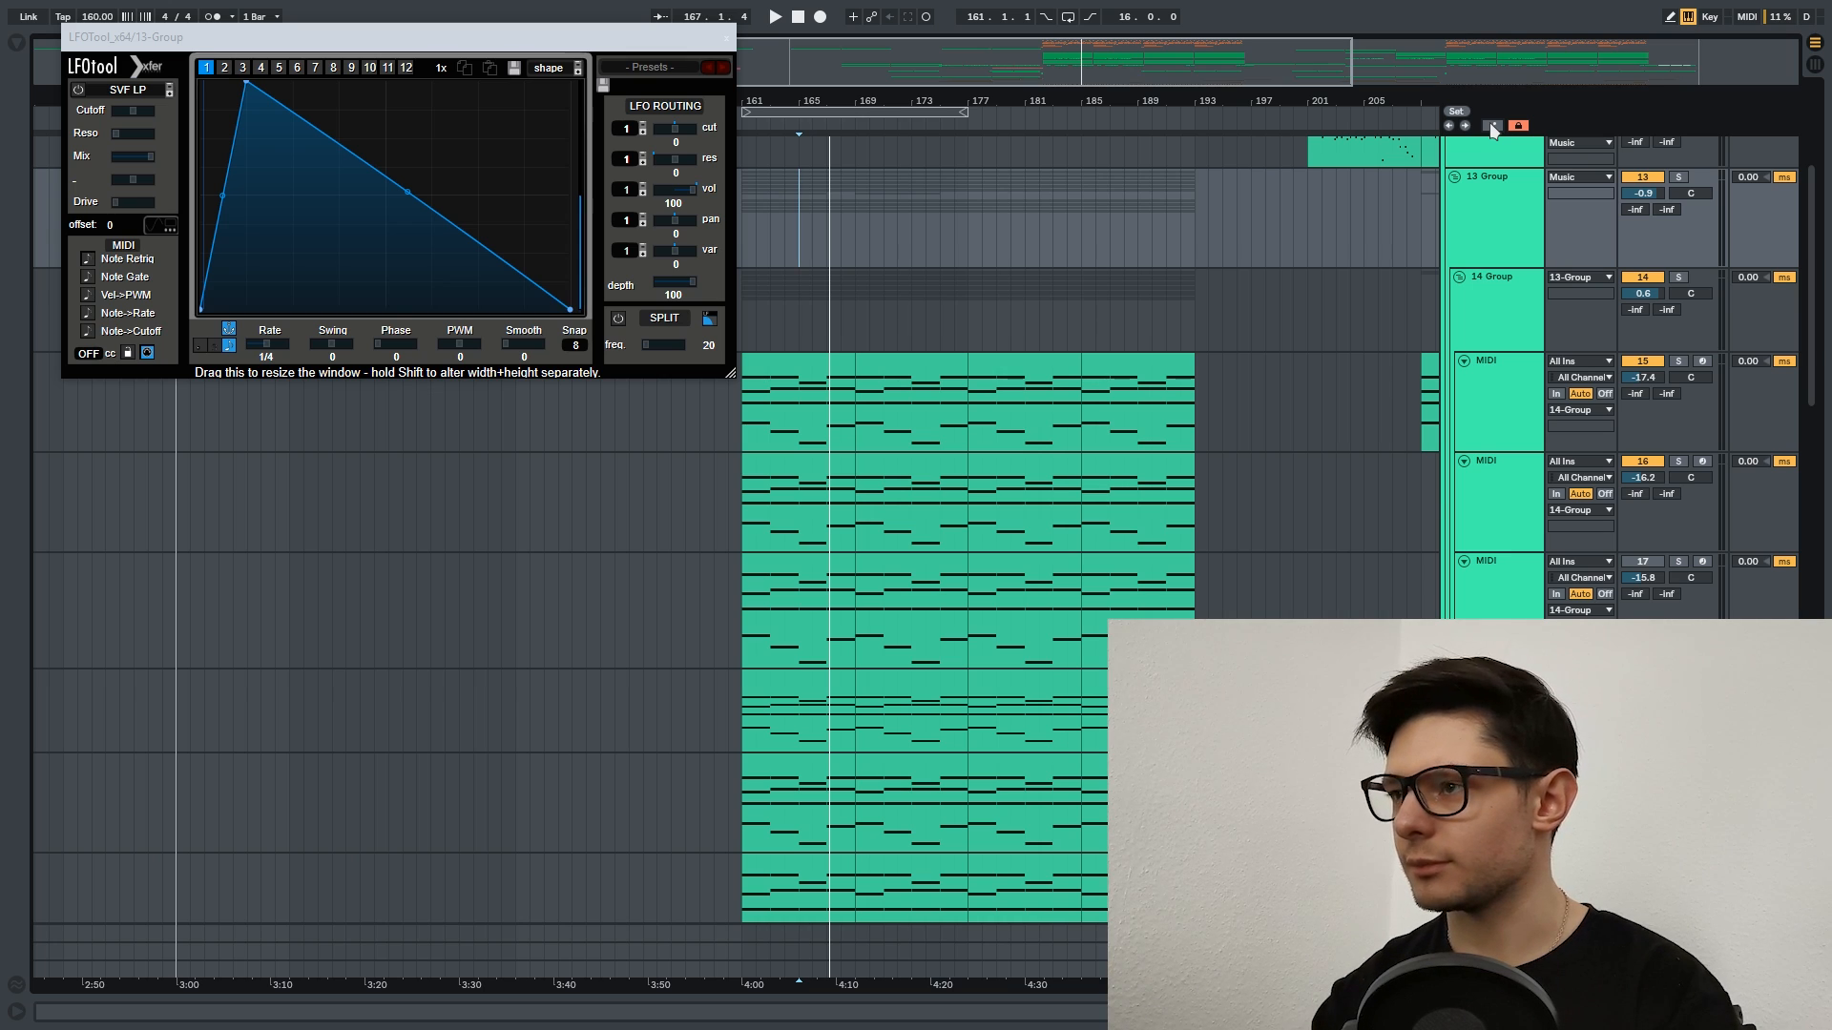
pyautogui.scroll(-4, 1194, 263)
pyautogui.scroll(2, 1466, 289)
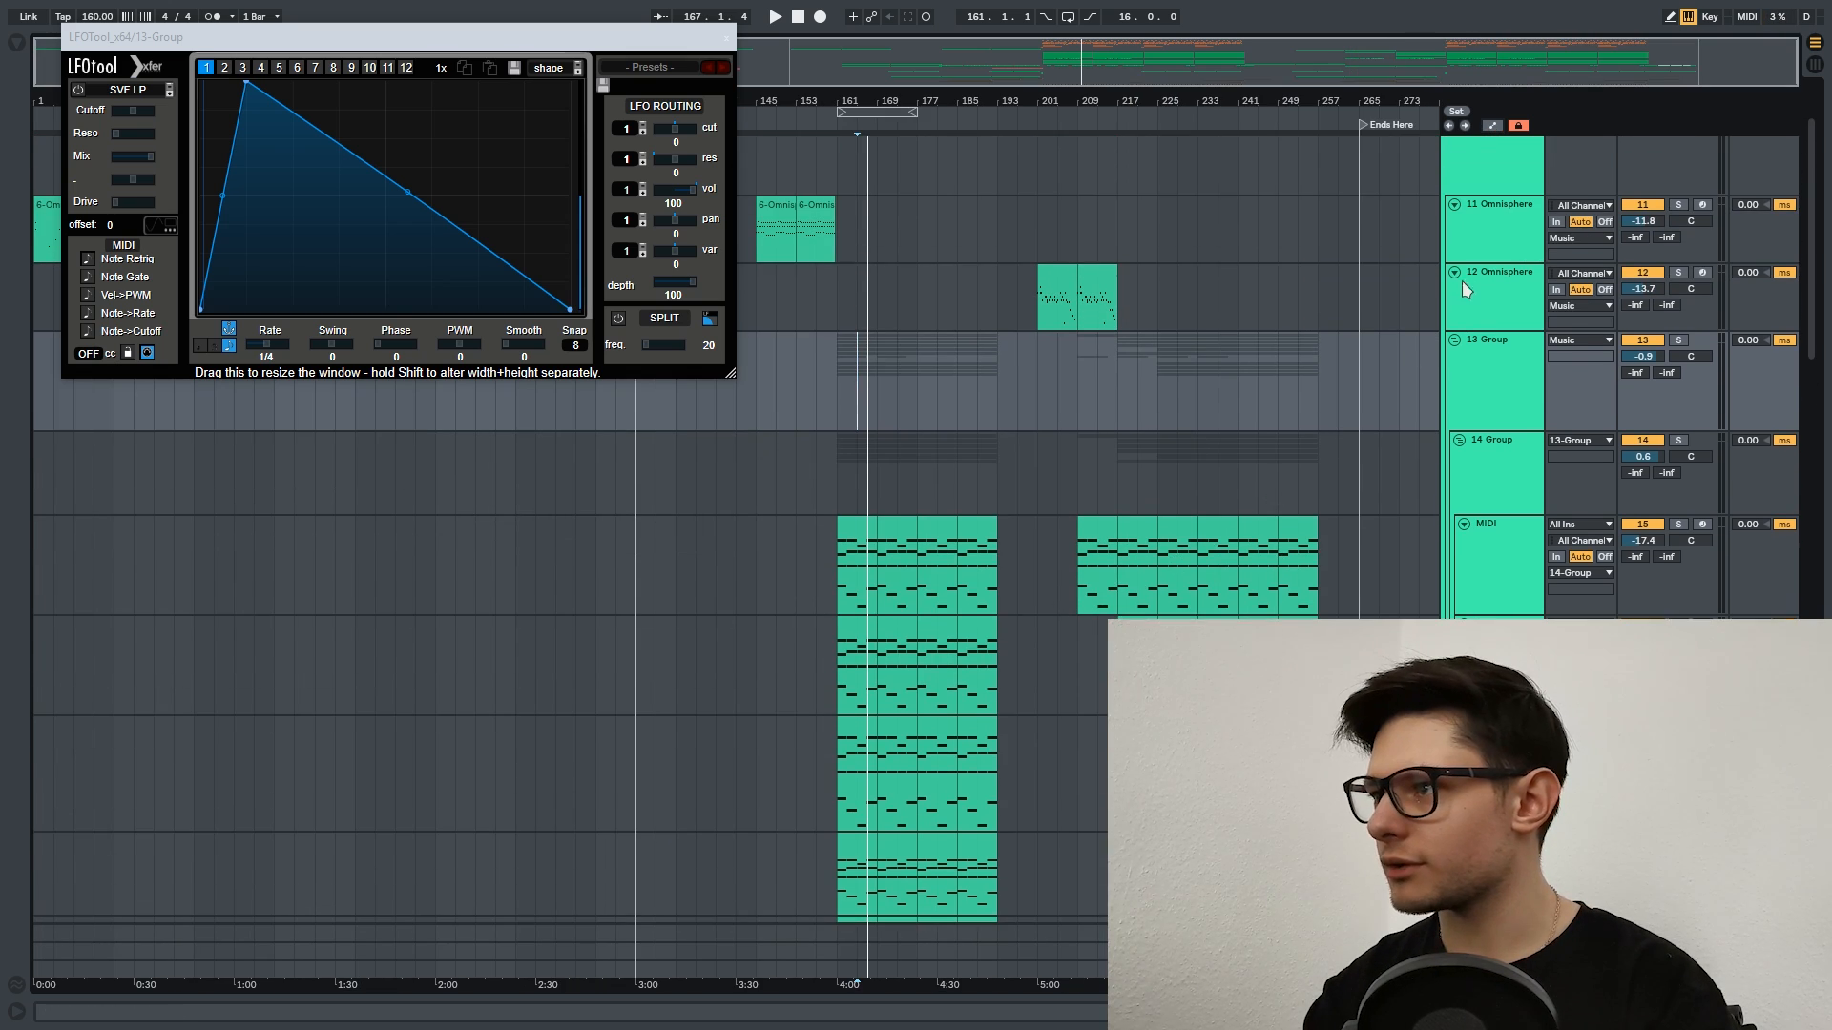
pyautogui.click(1454, 340)
# Paste a 16-bar copy of the 13 Group's clips at 273.1.1, beyond the end of the song.
pyautogui.click(1374, 350)
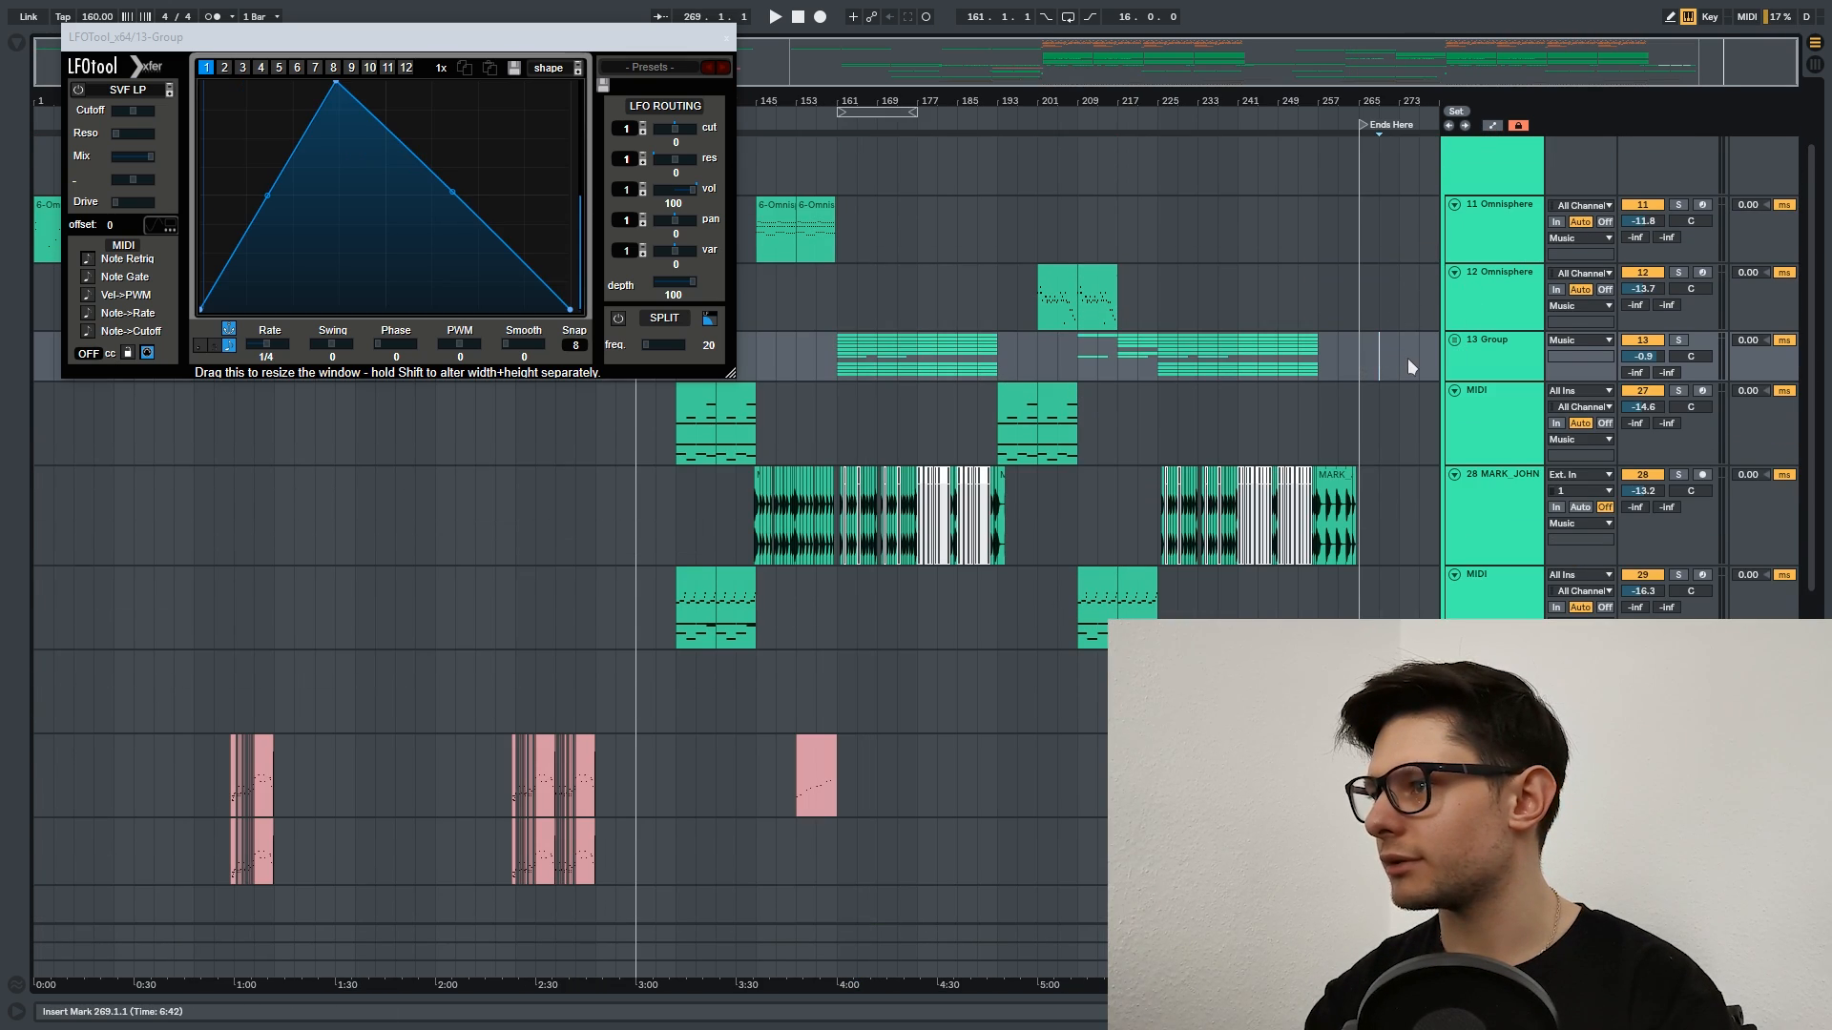
pyautogui.click(1420, 360)
pyautogui.hotkey('ctrl', 'v')
pyautogui.scroll(3, 1371, 367)
pyautogui.moveTo(1371, 367); pyautogui.dragTo(1288, 388)
pyautogui.hotkey('ctrl', 'z')
pyautogui.click(1354, 387)
pyautogui.hotkey('ctrl', 'v')
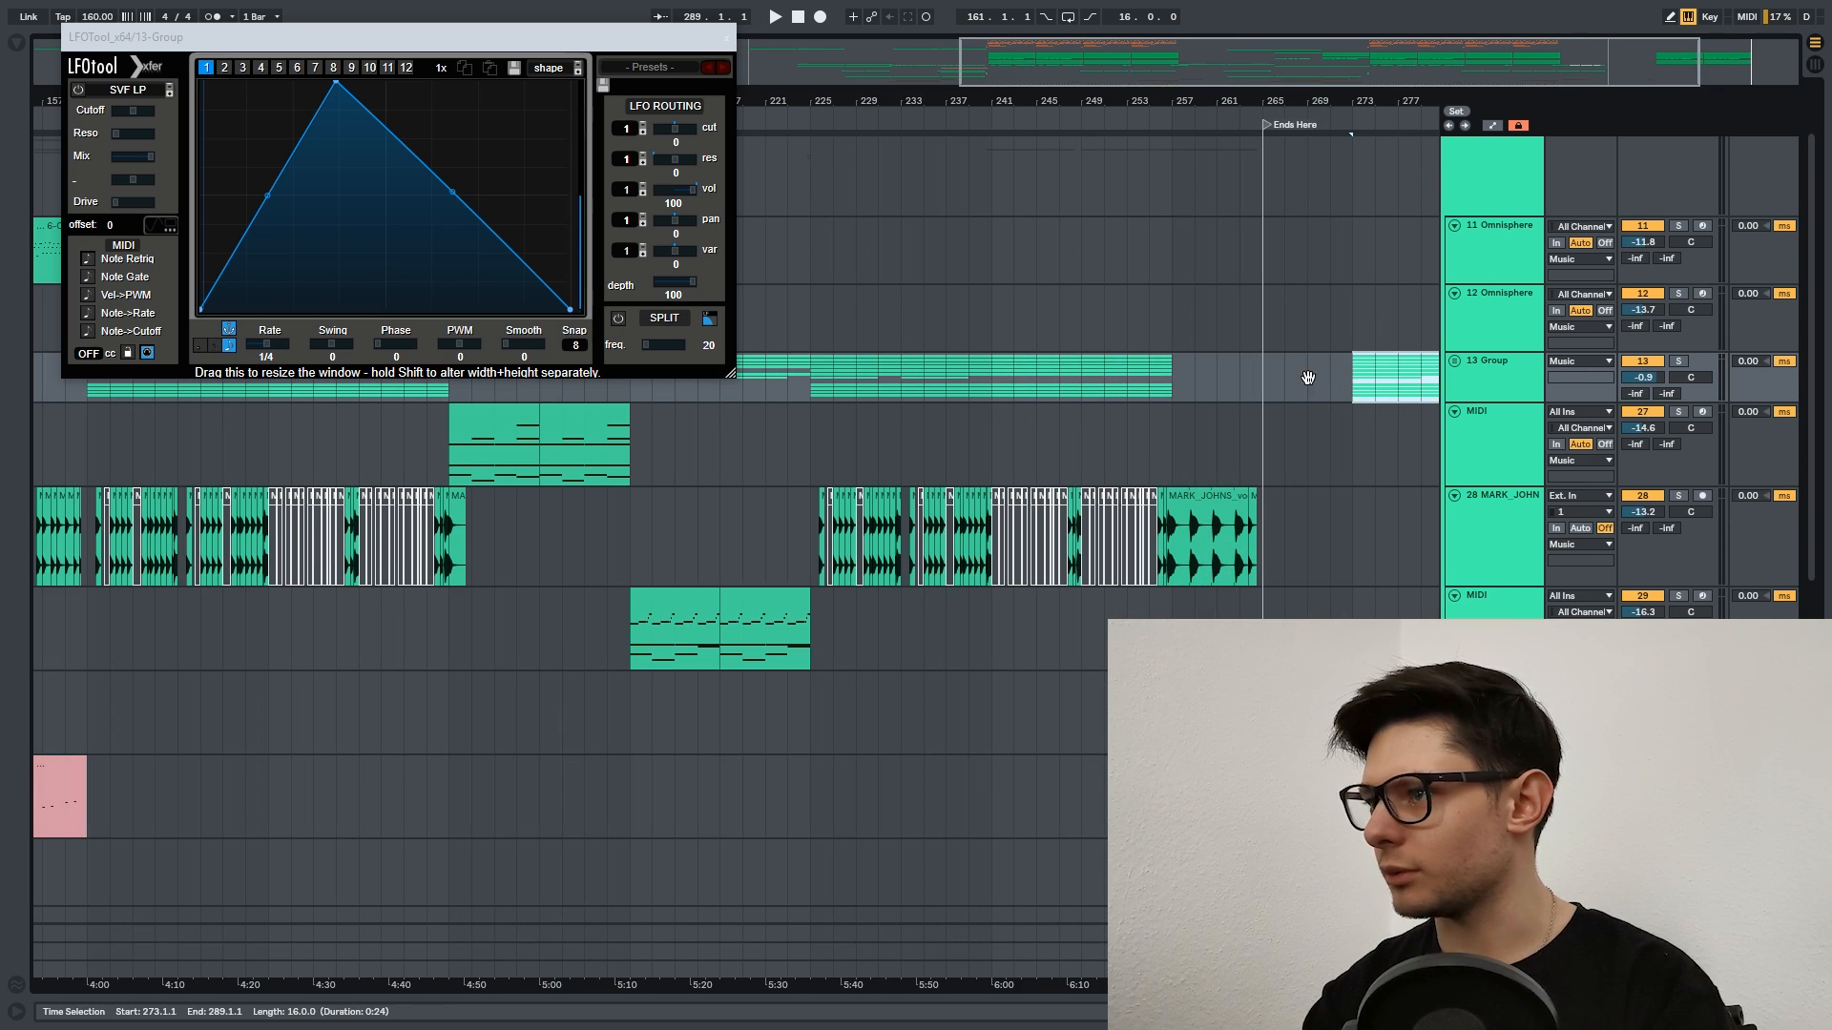
# Unfold the 13 Group, show its automation lanes and play the pasted copy from 273.1.1.
pyautogui.click(1454, 331)
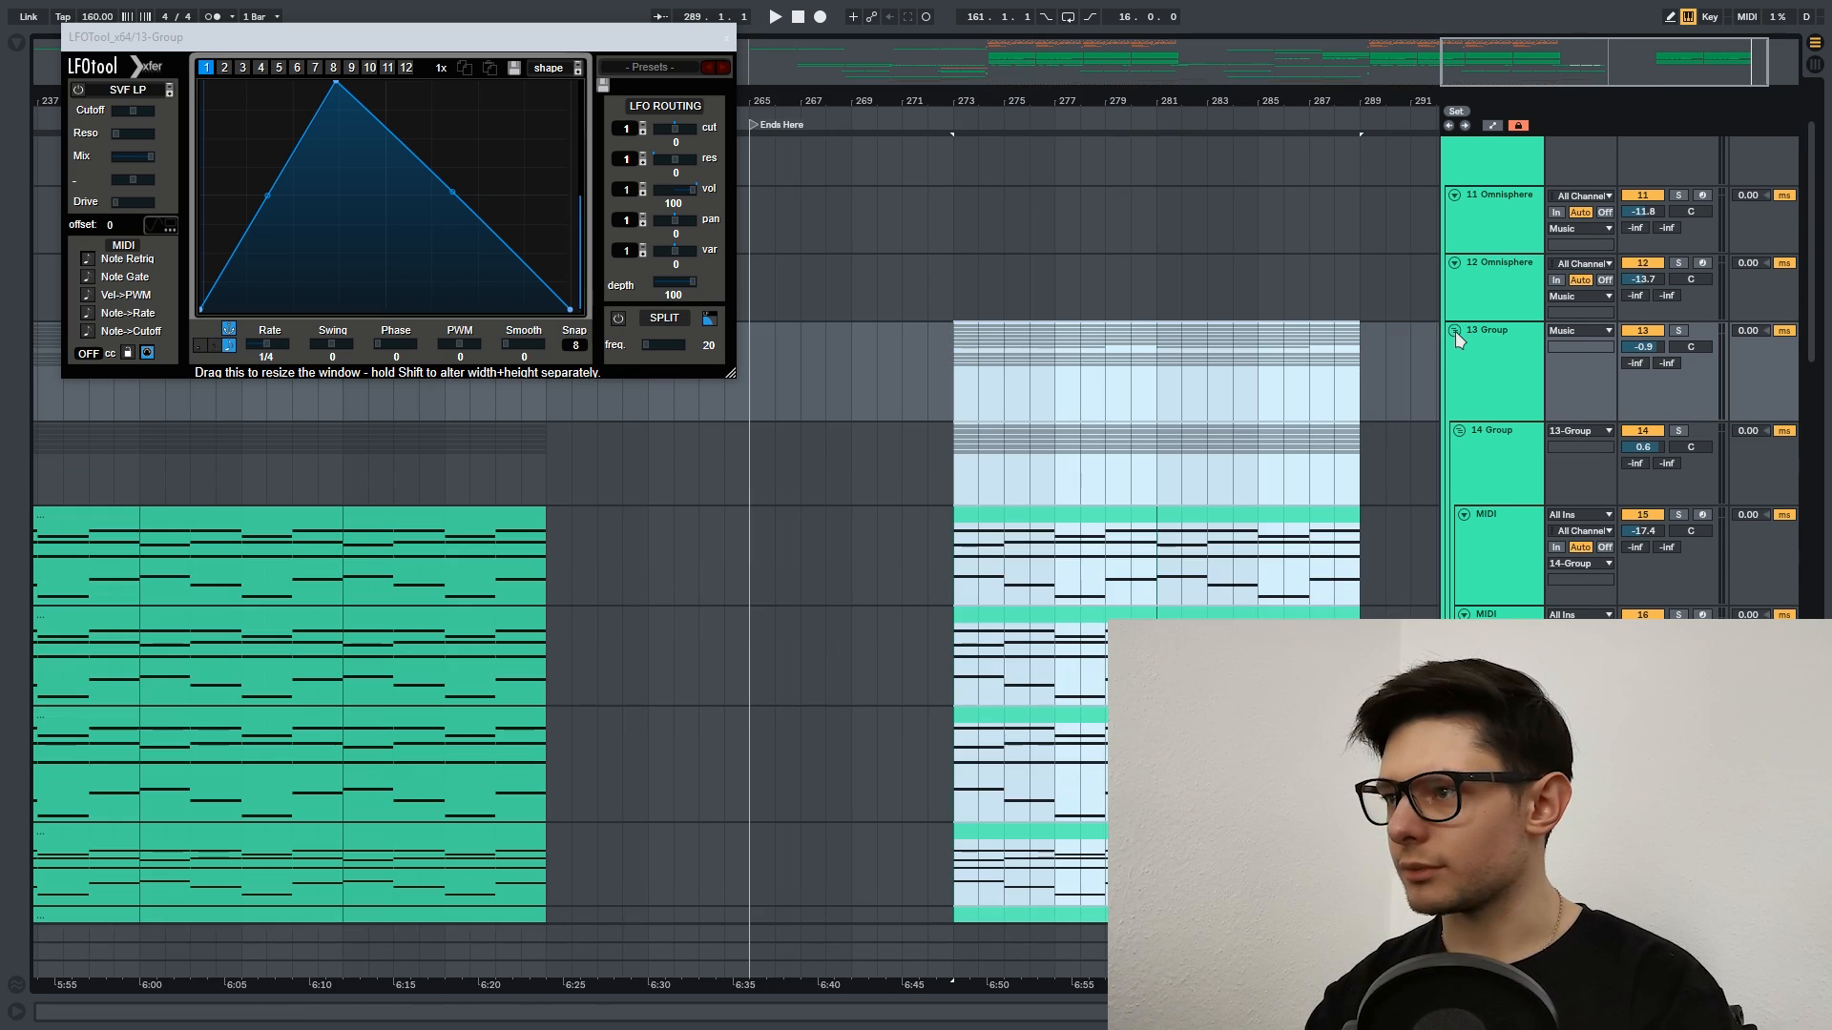
pyautogui.click(1497, 126)
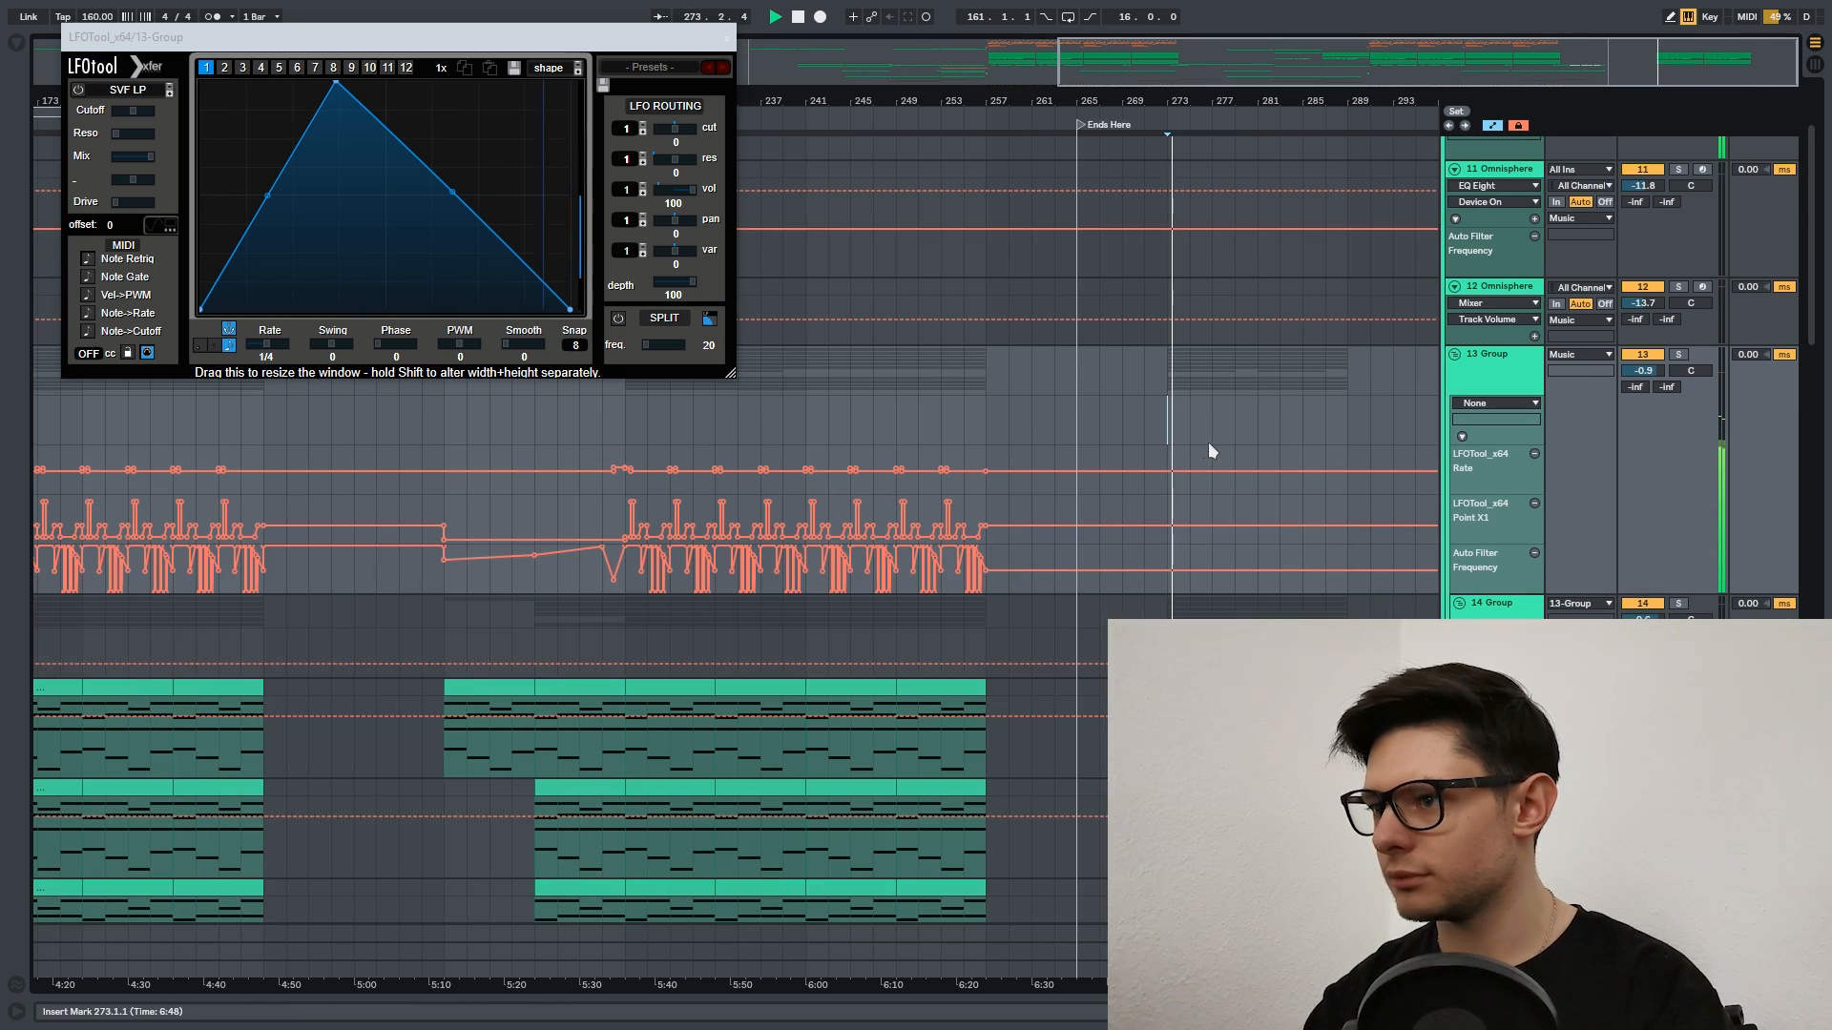
pyautogui.scroll(4, 1208, 443)
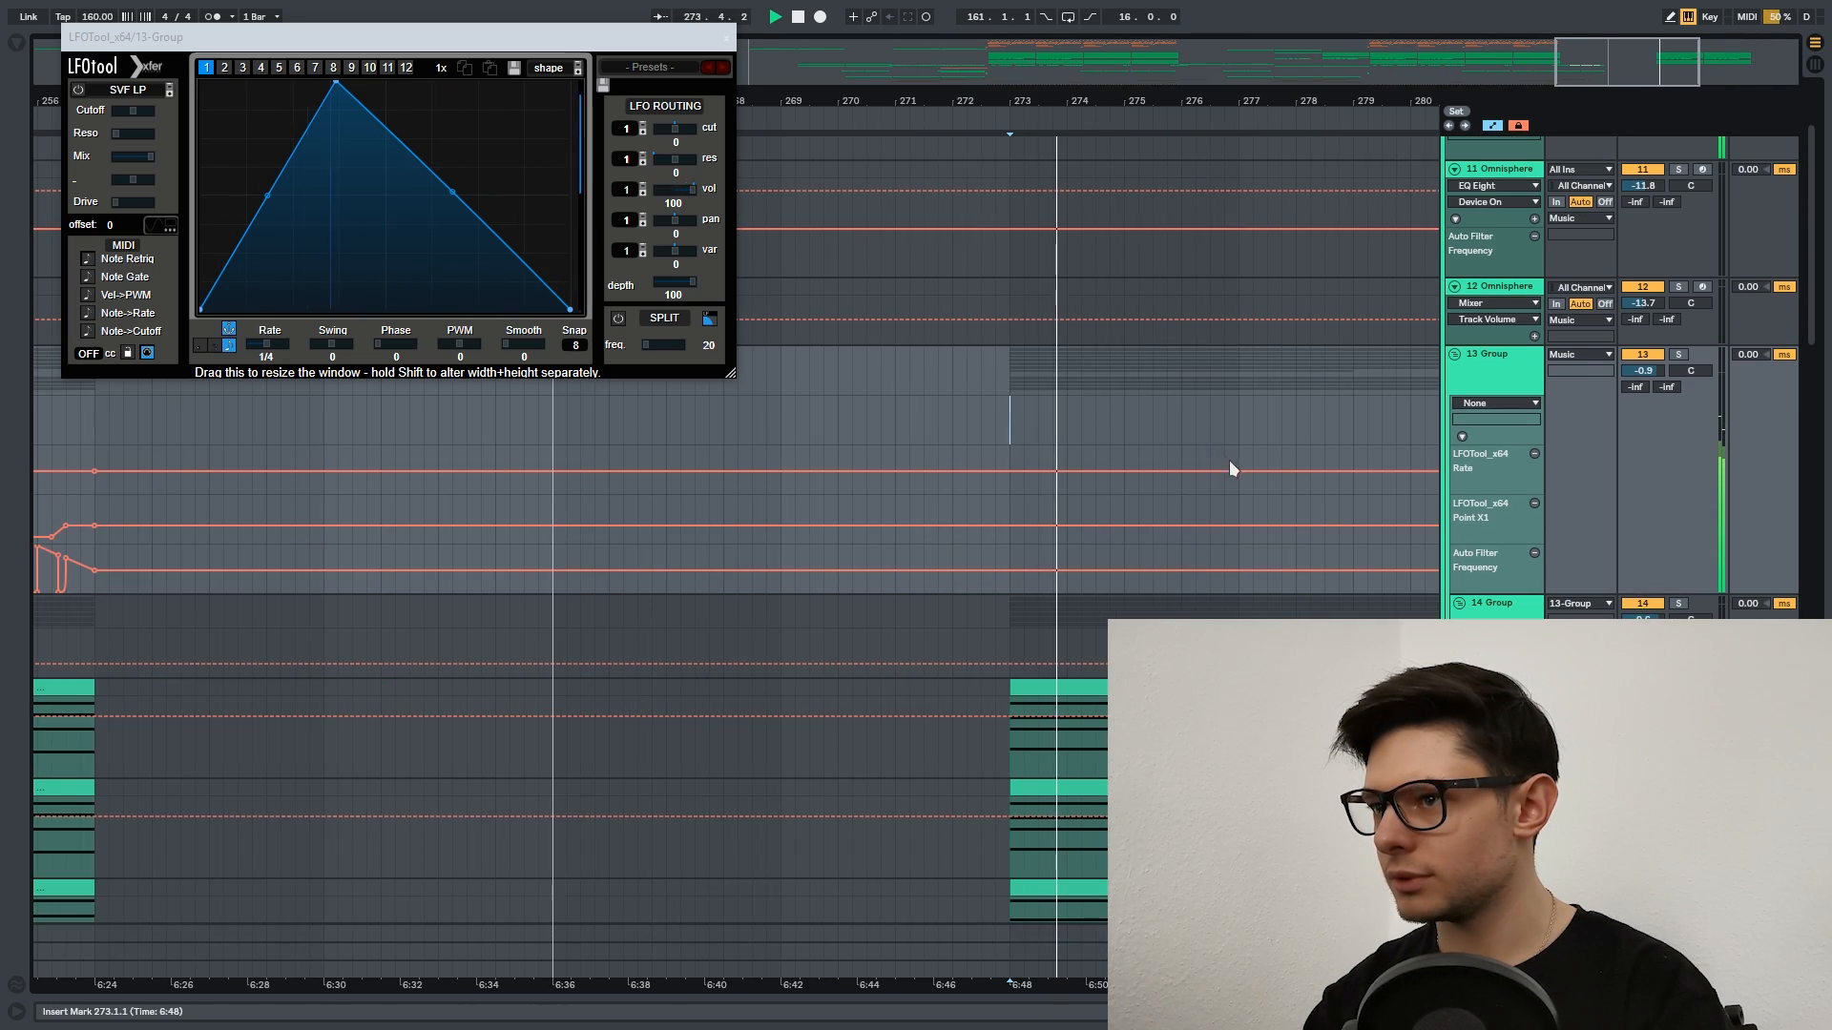
# Raise the 13 Group's Auto Filter Frequency automation to 19.9 kHz from bar 273 and play from 272.4.1.
pyautogui.moveTo(1115, 601); pyautogui.dragTo(1050, 624)
pyautogui.press('space')
pyautogui.click(954, 622)
pyautogui.moveTo(954, 592); pyautogui.dragTo(895, 561)
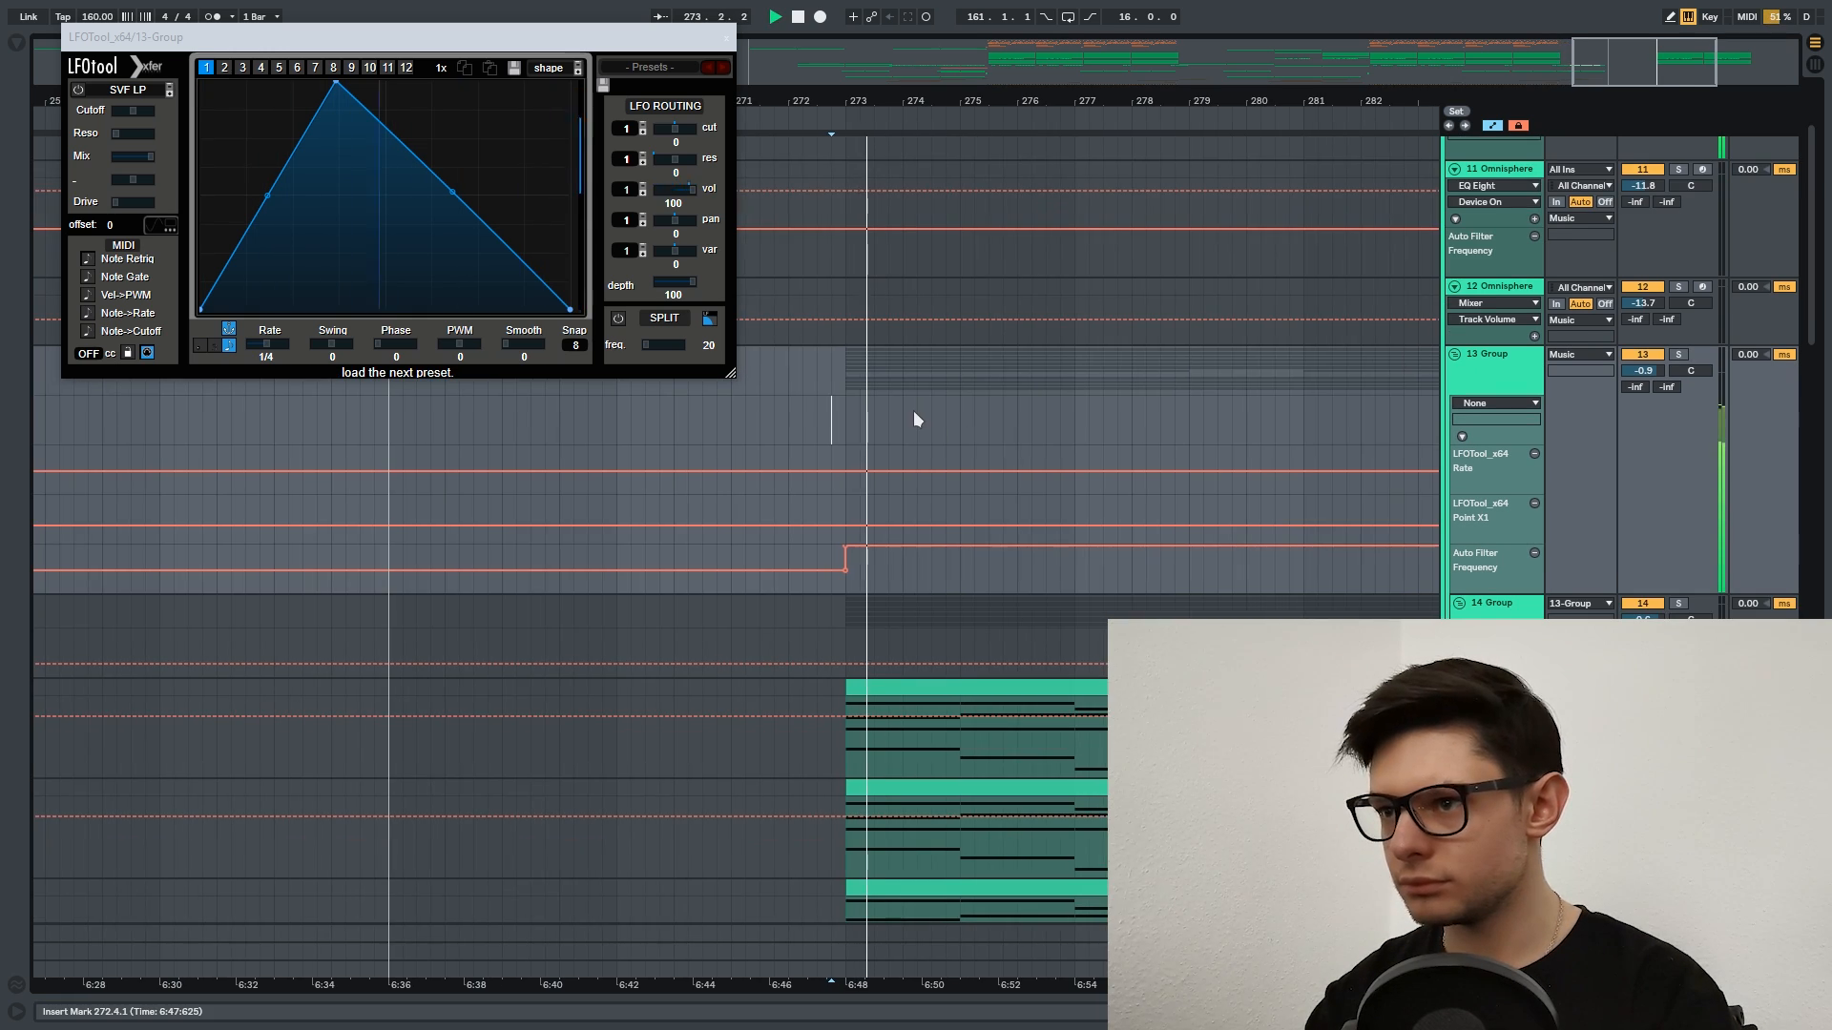
pyautogui.moveTo(1003, 440); pyautogui.dragTo(958, 422)
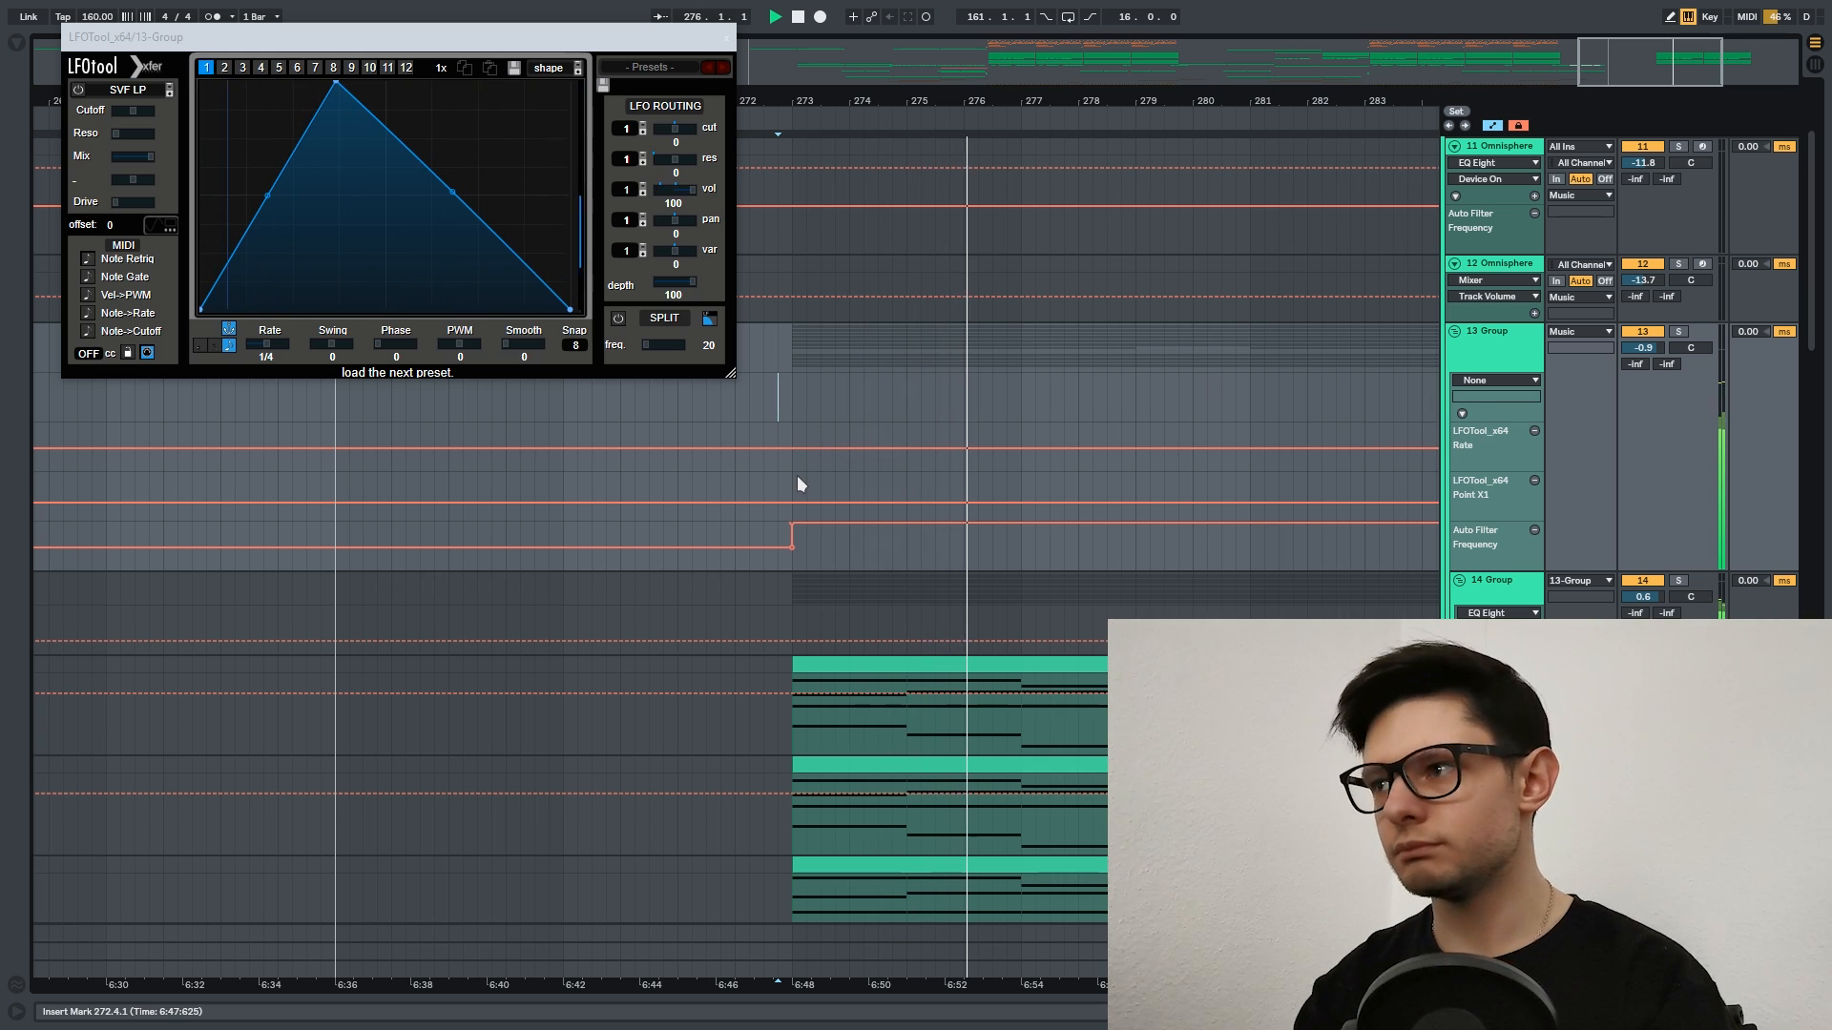
# Compare the pasted passage from 272.4.1 with the 13 Group's LFOTool switched off and on again.
pyautogui.press('space')
pyautogui.doubleClick(1508, 360)
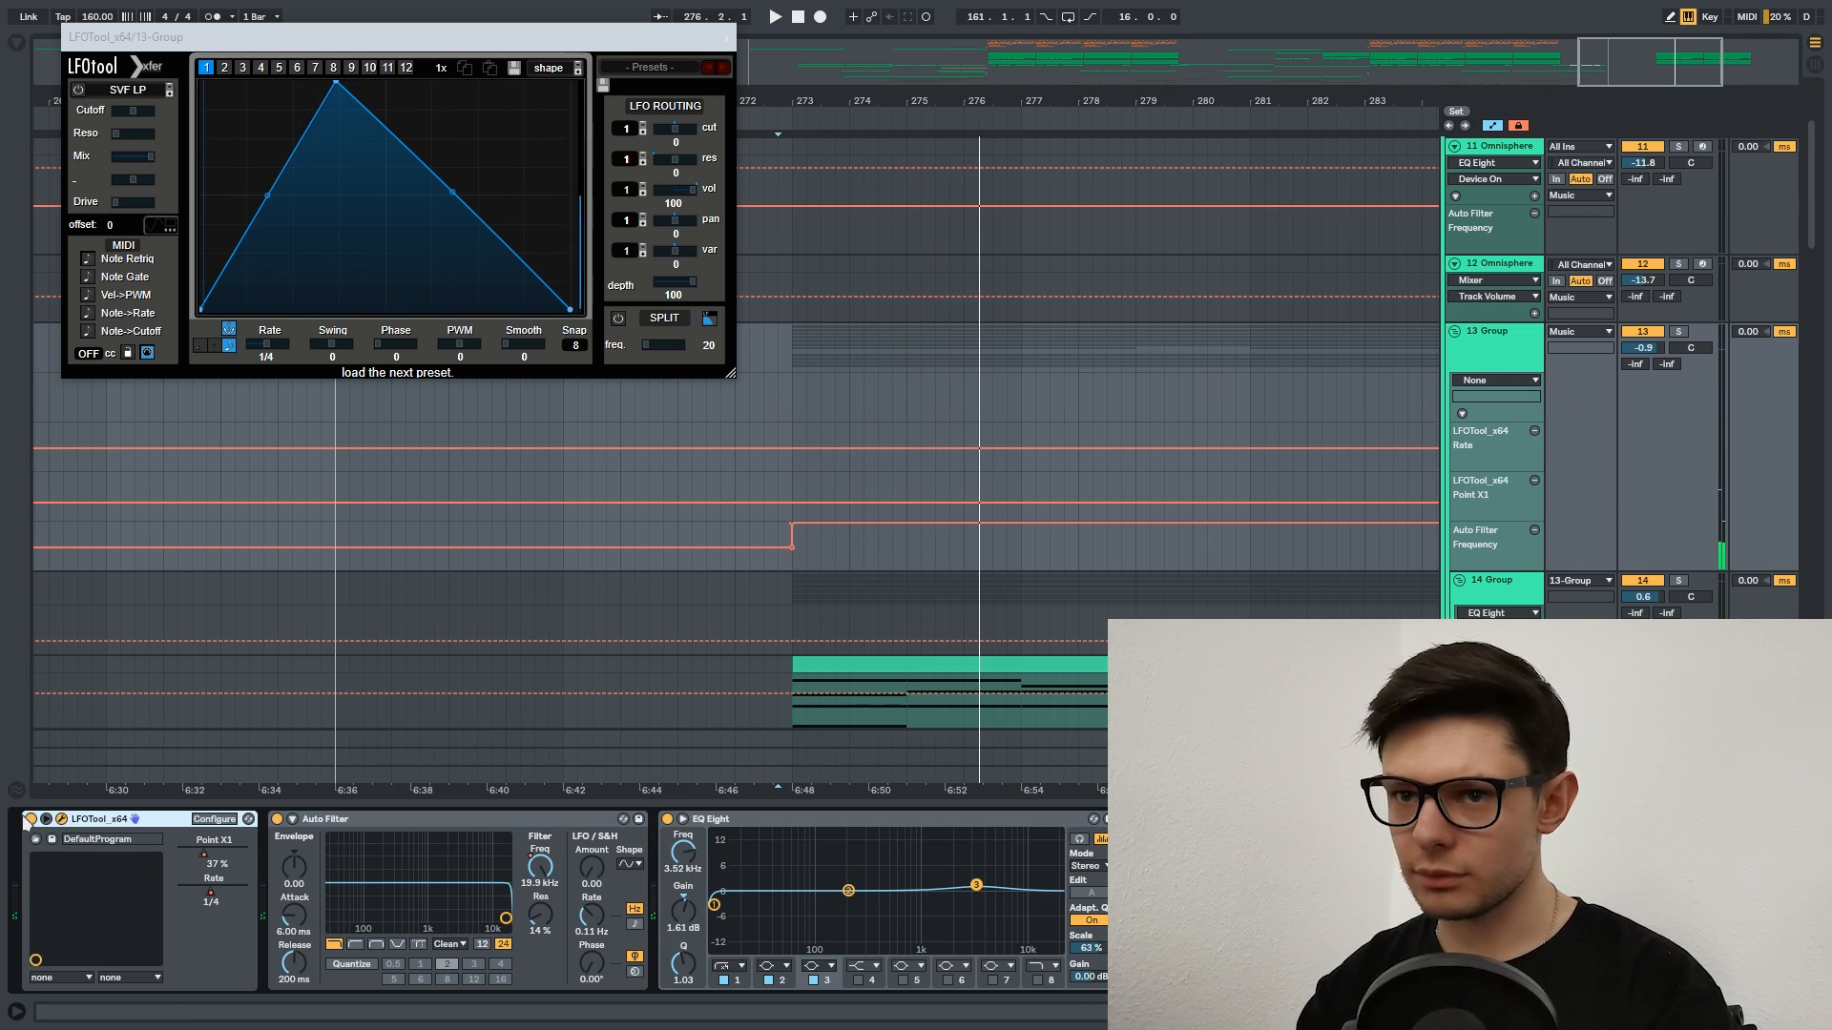
pyautogui.press('space')
pyautogui.scroll(-3, 826, 549)
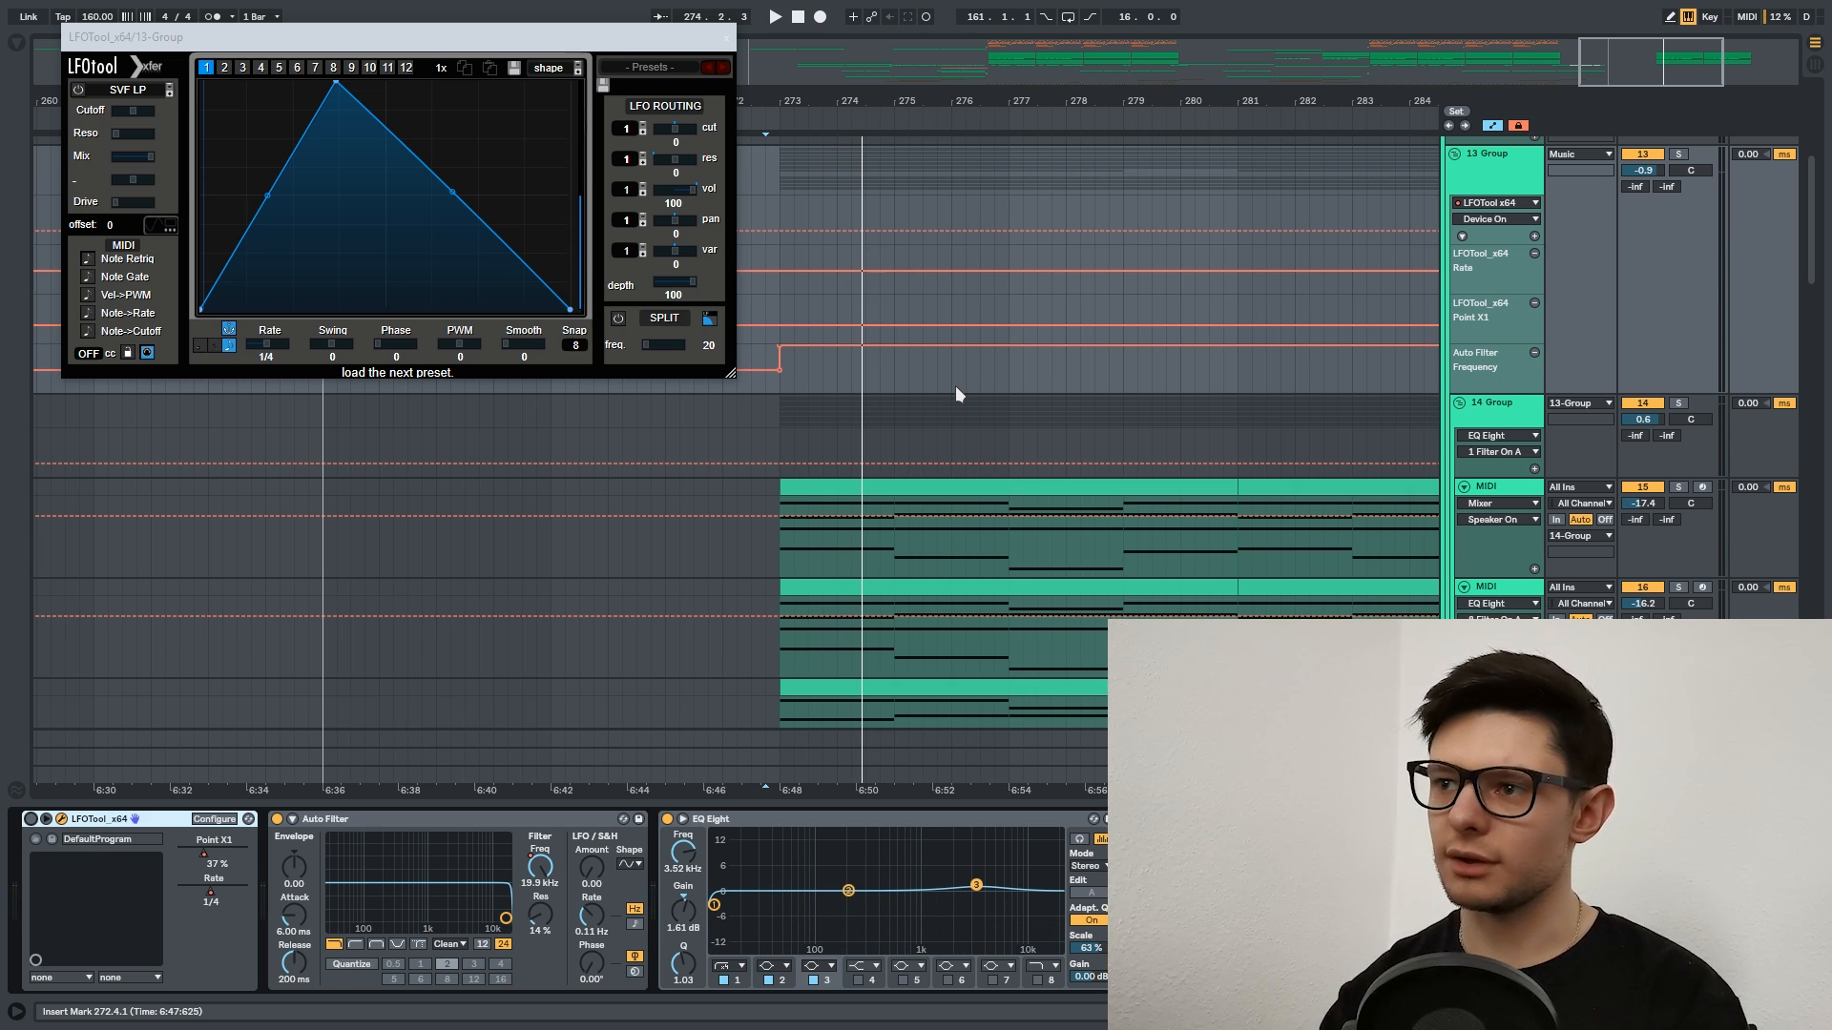
pyautogui.click(31, 818)
pyautogui.press('space')
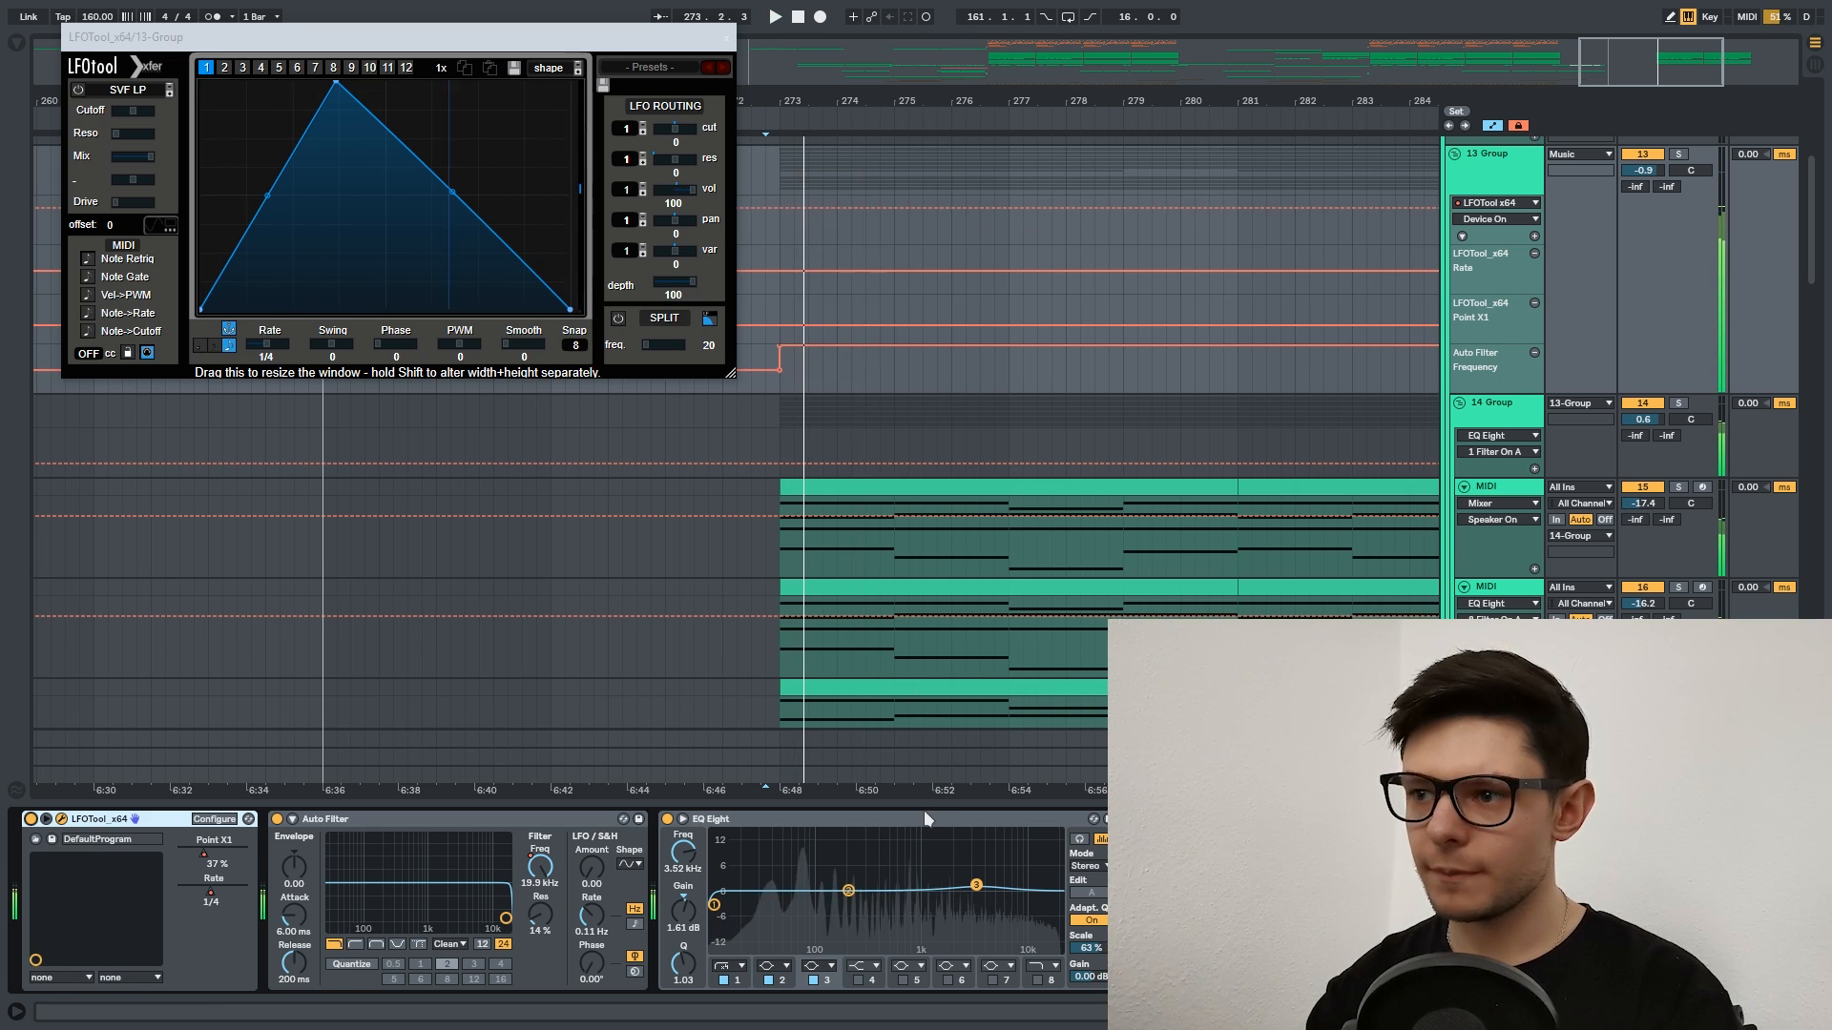
pyautogui.press('space')
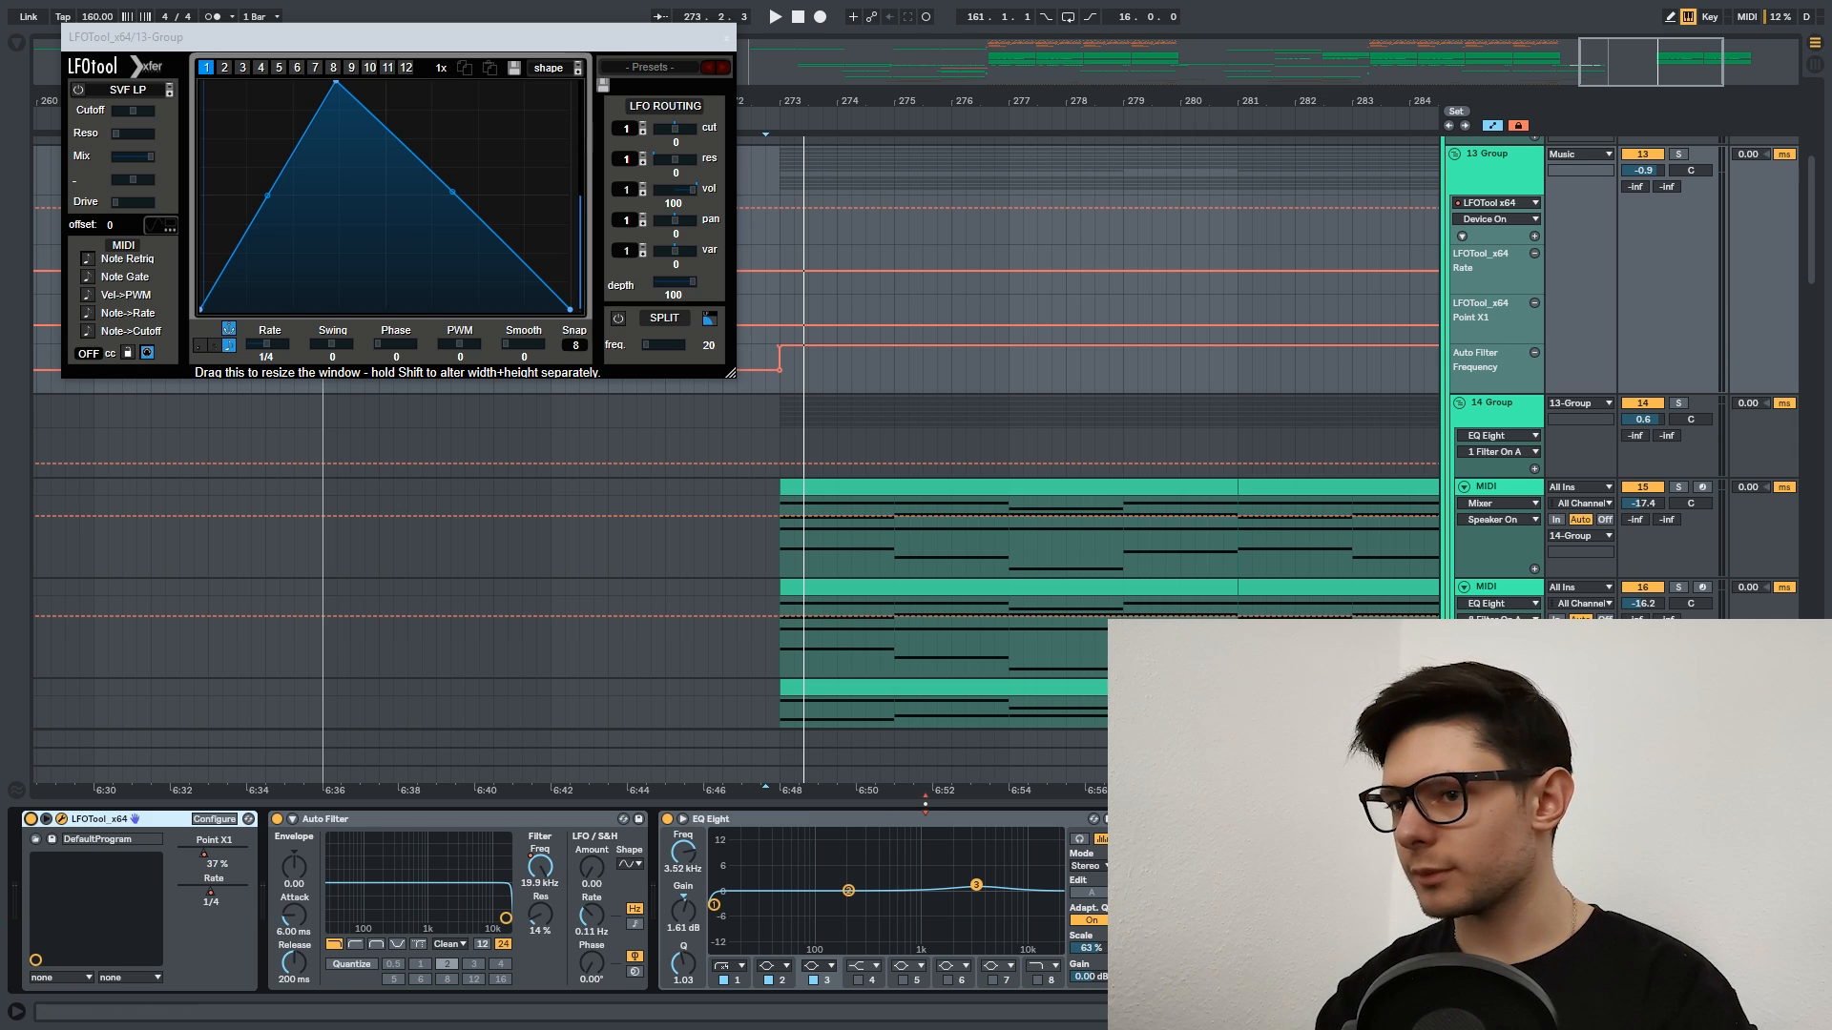
# Hide the device view and look over the tracks of the pasted section inside the 13 Group.
pyautogui.click(926, 804)
pyautogui.moveTo(1084, 632); pyautogui.dragTo(935, 355)
pyautogui.scroll(-5, 1096, 704)
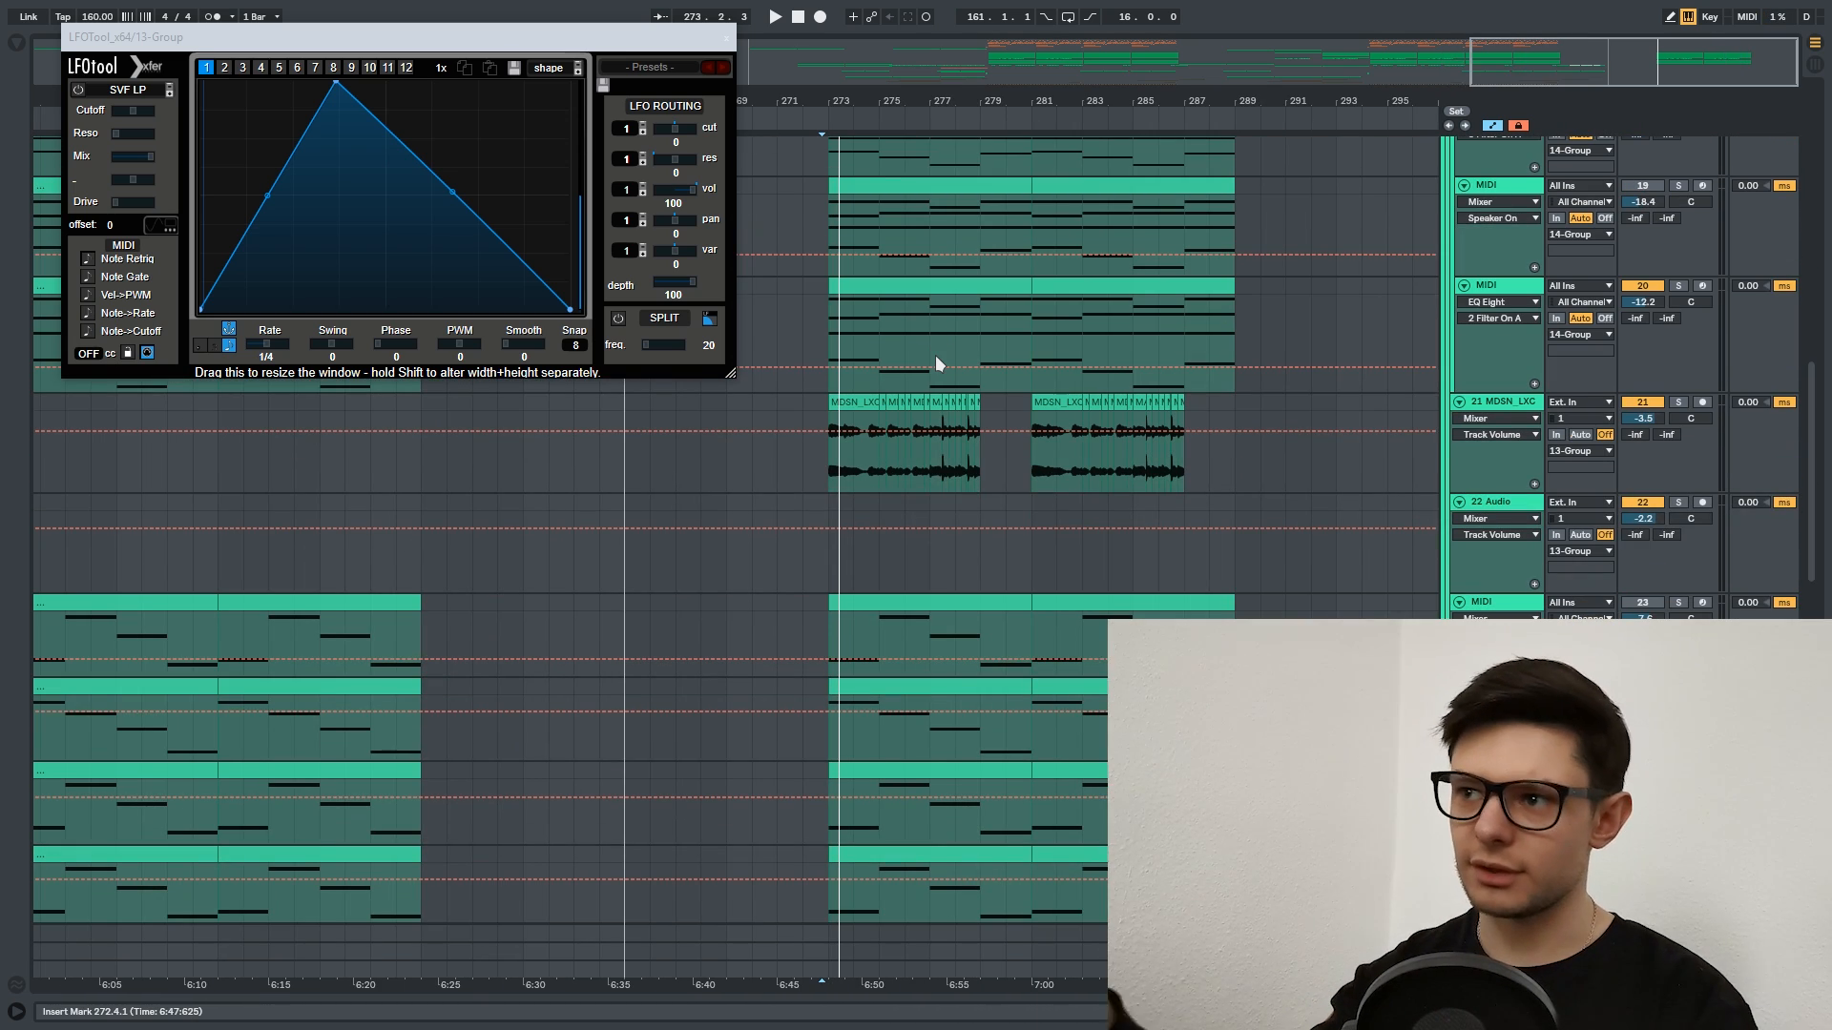
pyautogui.moveTo(974, 730); pyautogui.dragTo(876, 454)
pyautogui.scroll(4, 876, 454)
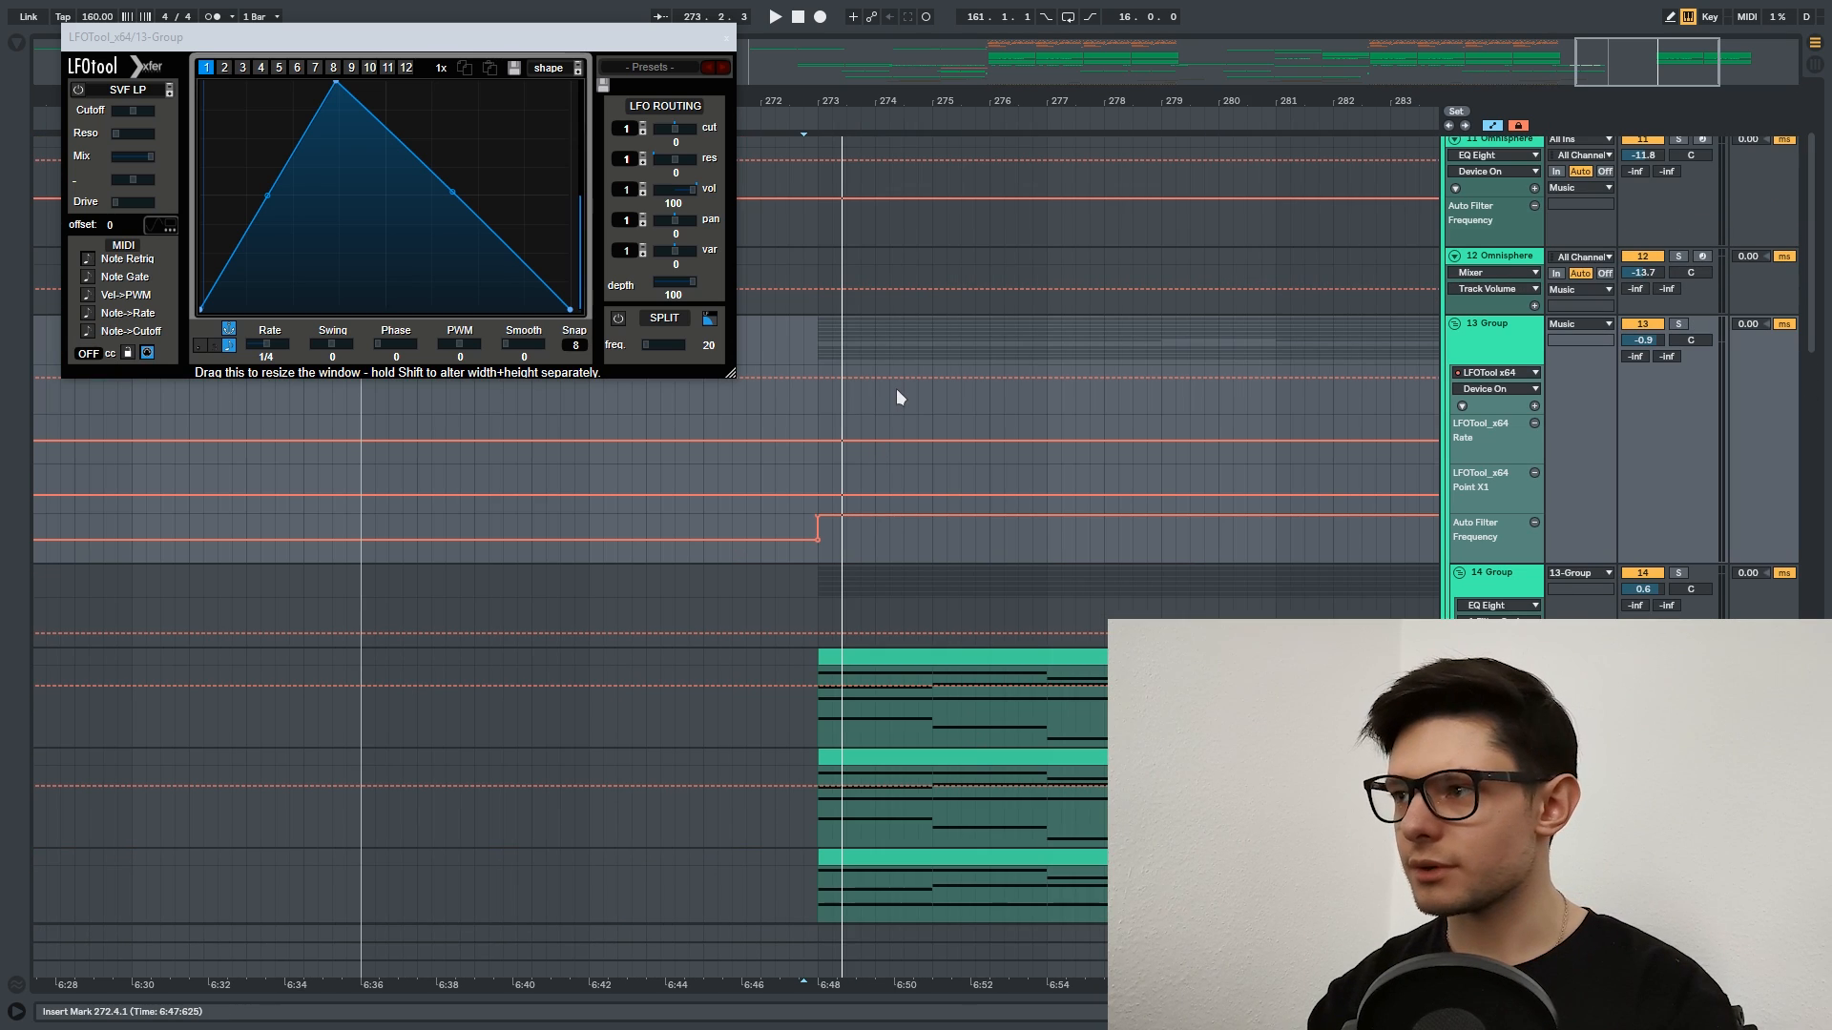
# Enlarge the 13 Group's automation lanes and set LFOTool Point X1 to 0.50 from bar 273.
pyautogui.scroll(3, 846, 415)
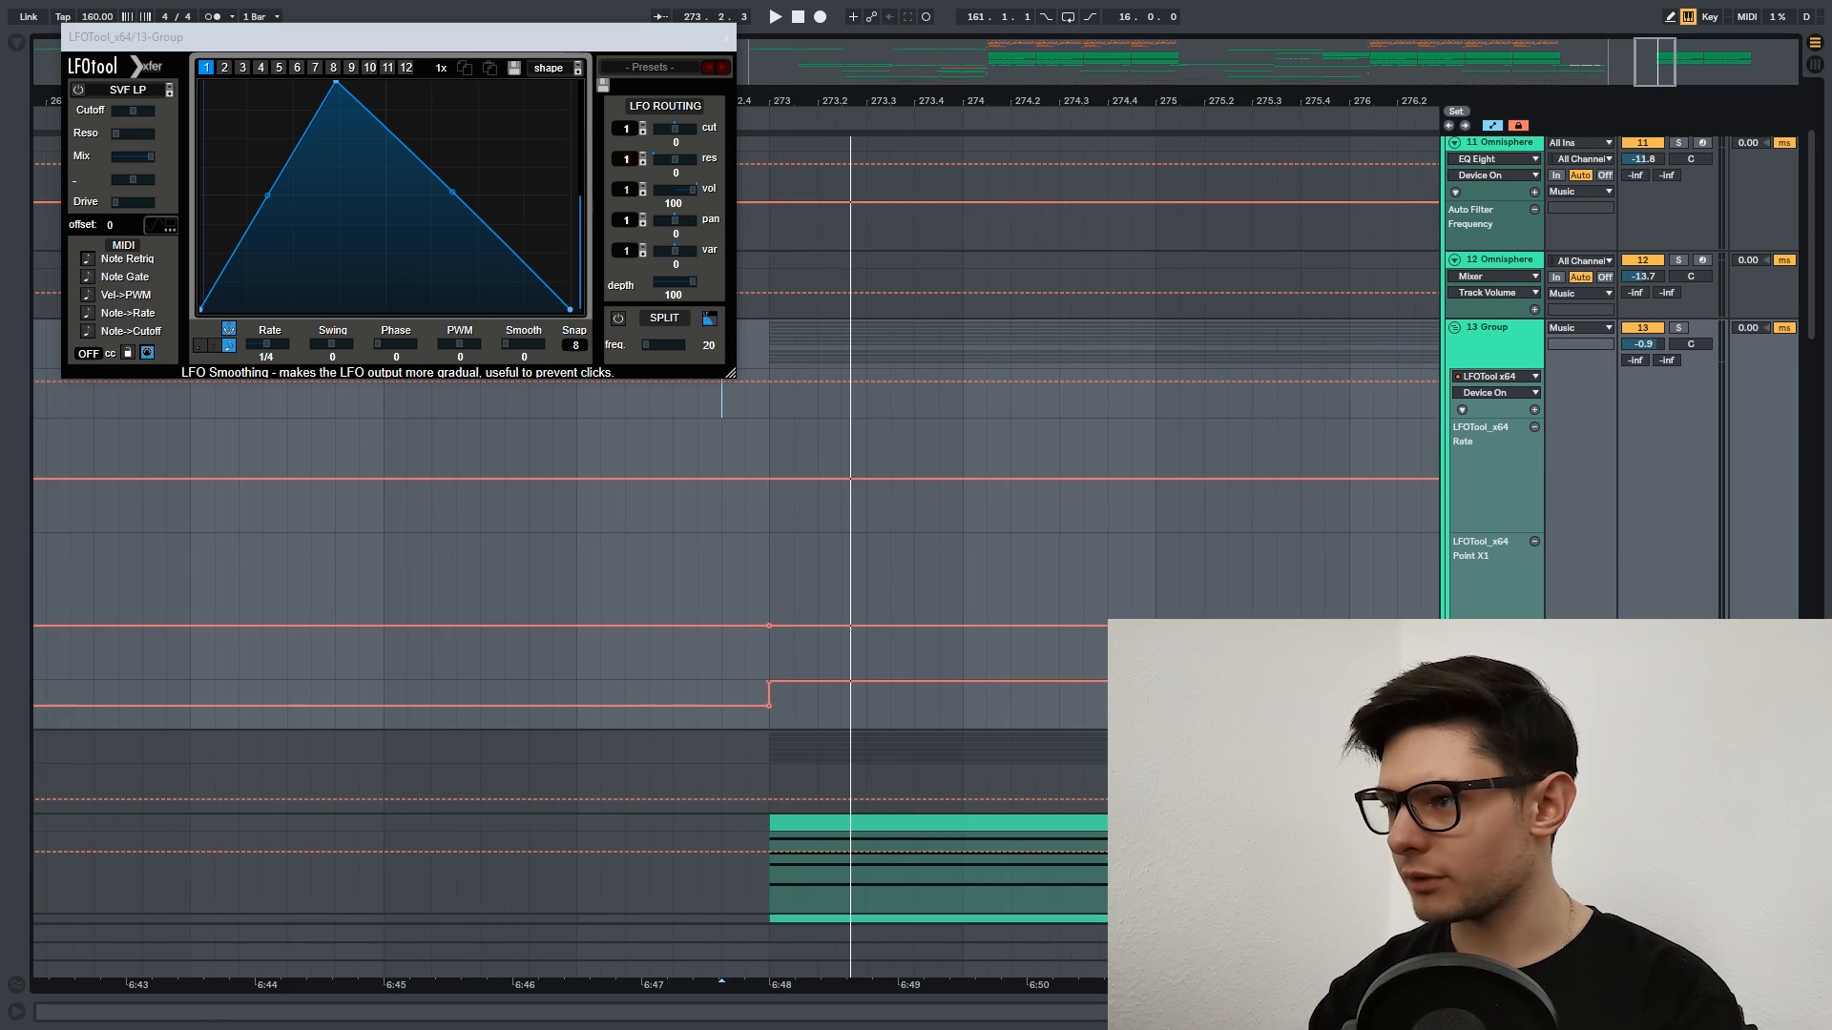
pyautogui.moveTo(1509, 729); pyautogui.dragTo(1509, 811)
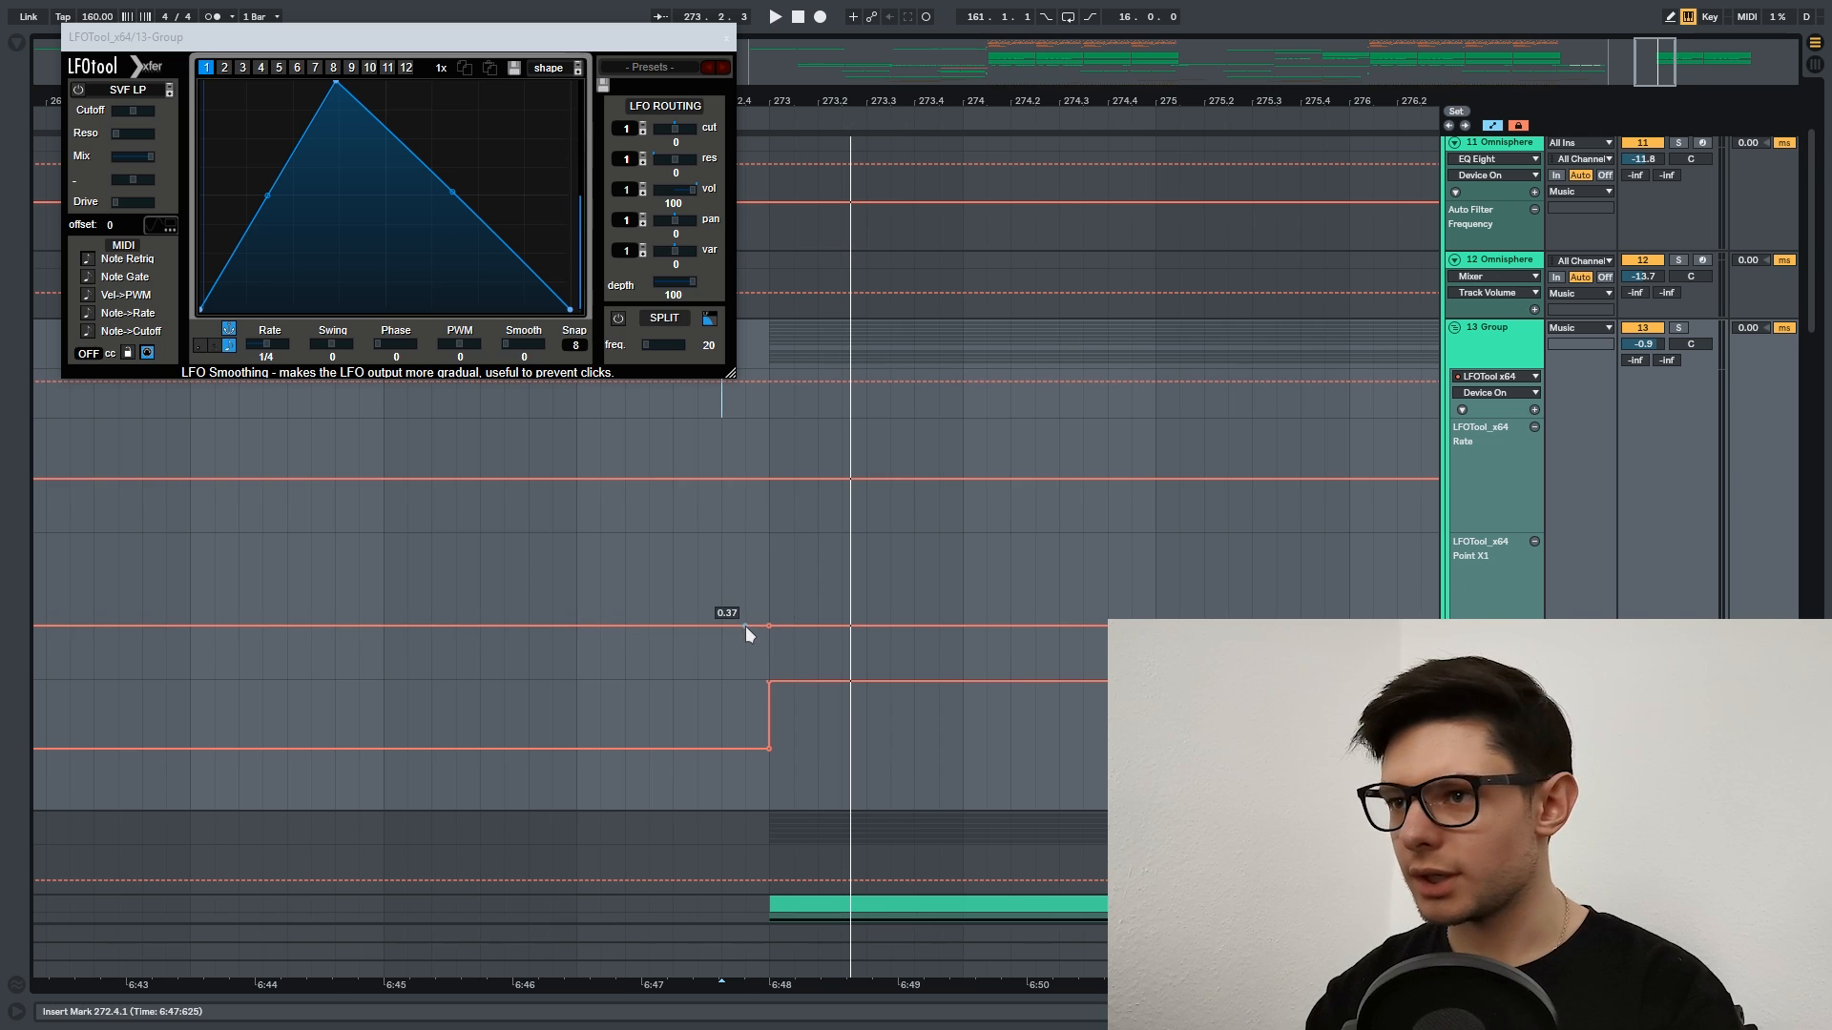
pyautogui.scroll(2, 746, 626)
pyautogui.moveTo(815, 628); pyautogui.dragTo(780, 610)
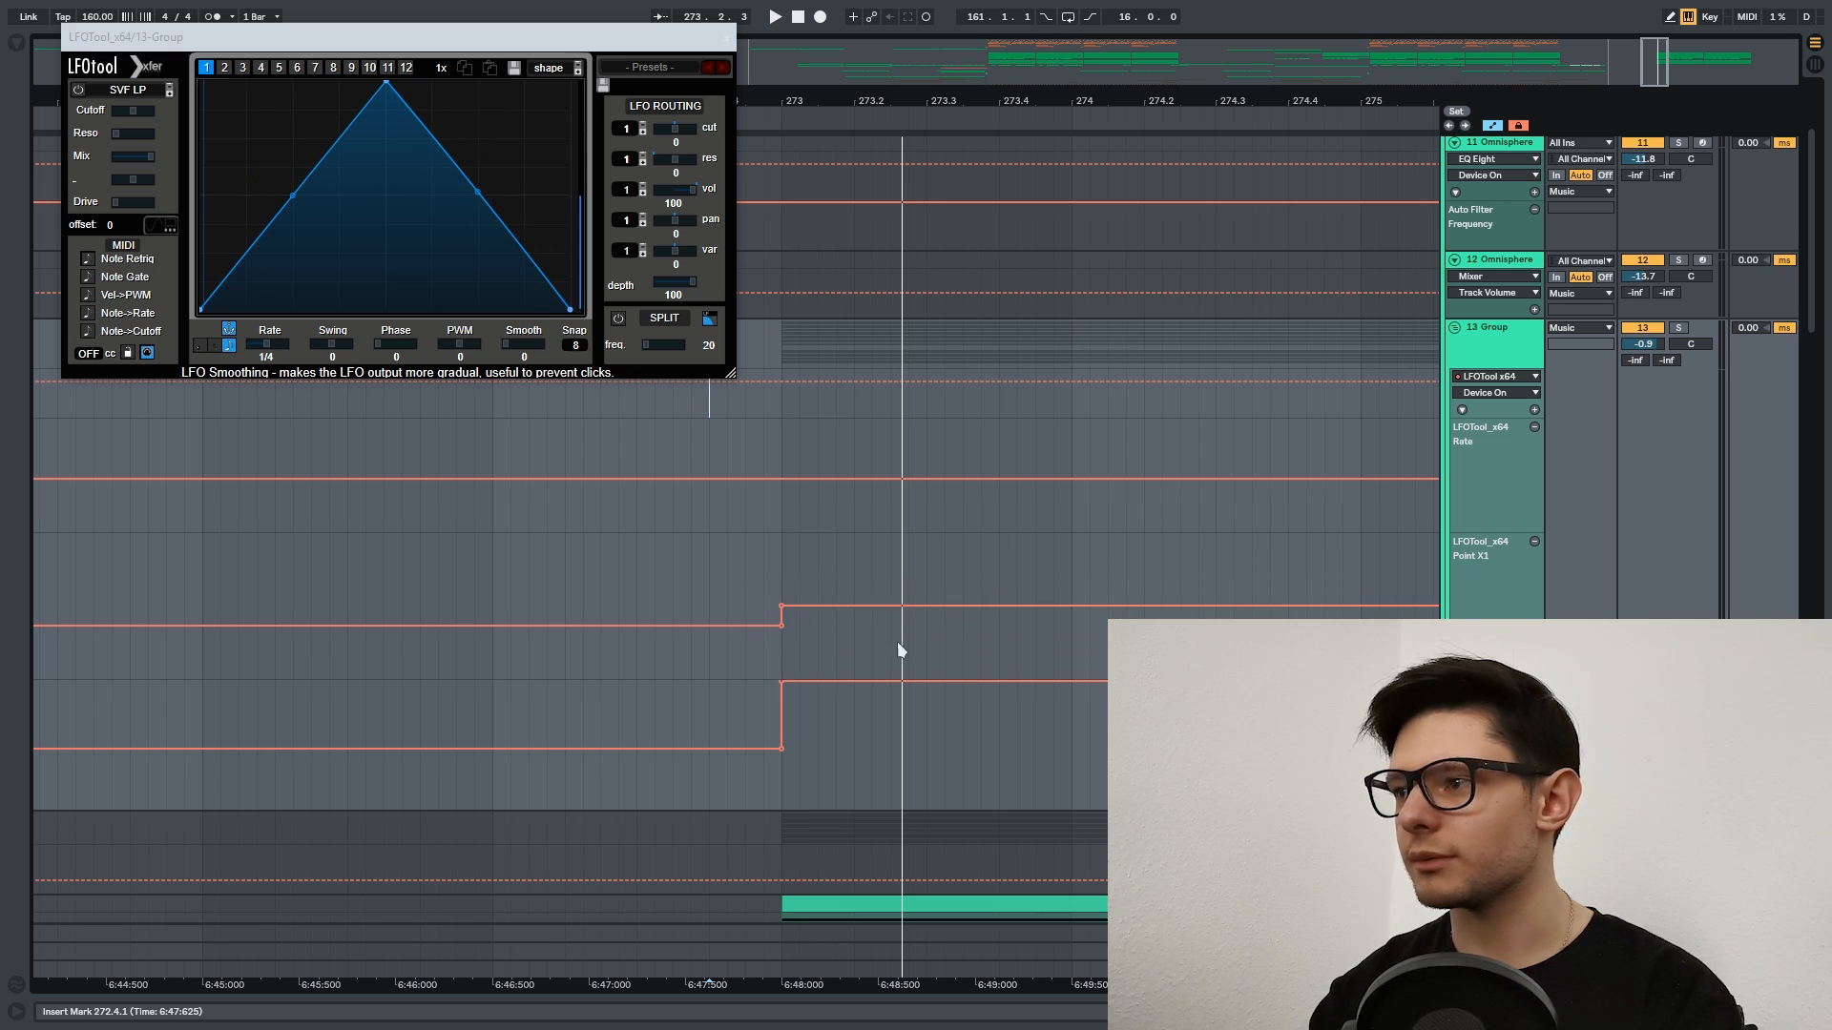
# Touch the LFO shape's peak to expose Point Y1, check LFOTool's automatable parameters and re-enable the overridden automation.
pyautogui.click(389, 88)
pyautogui.click(1498, 392)
pyautogui.click(1505, 392)
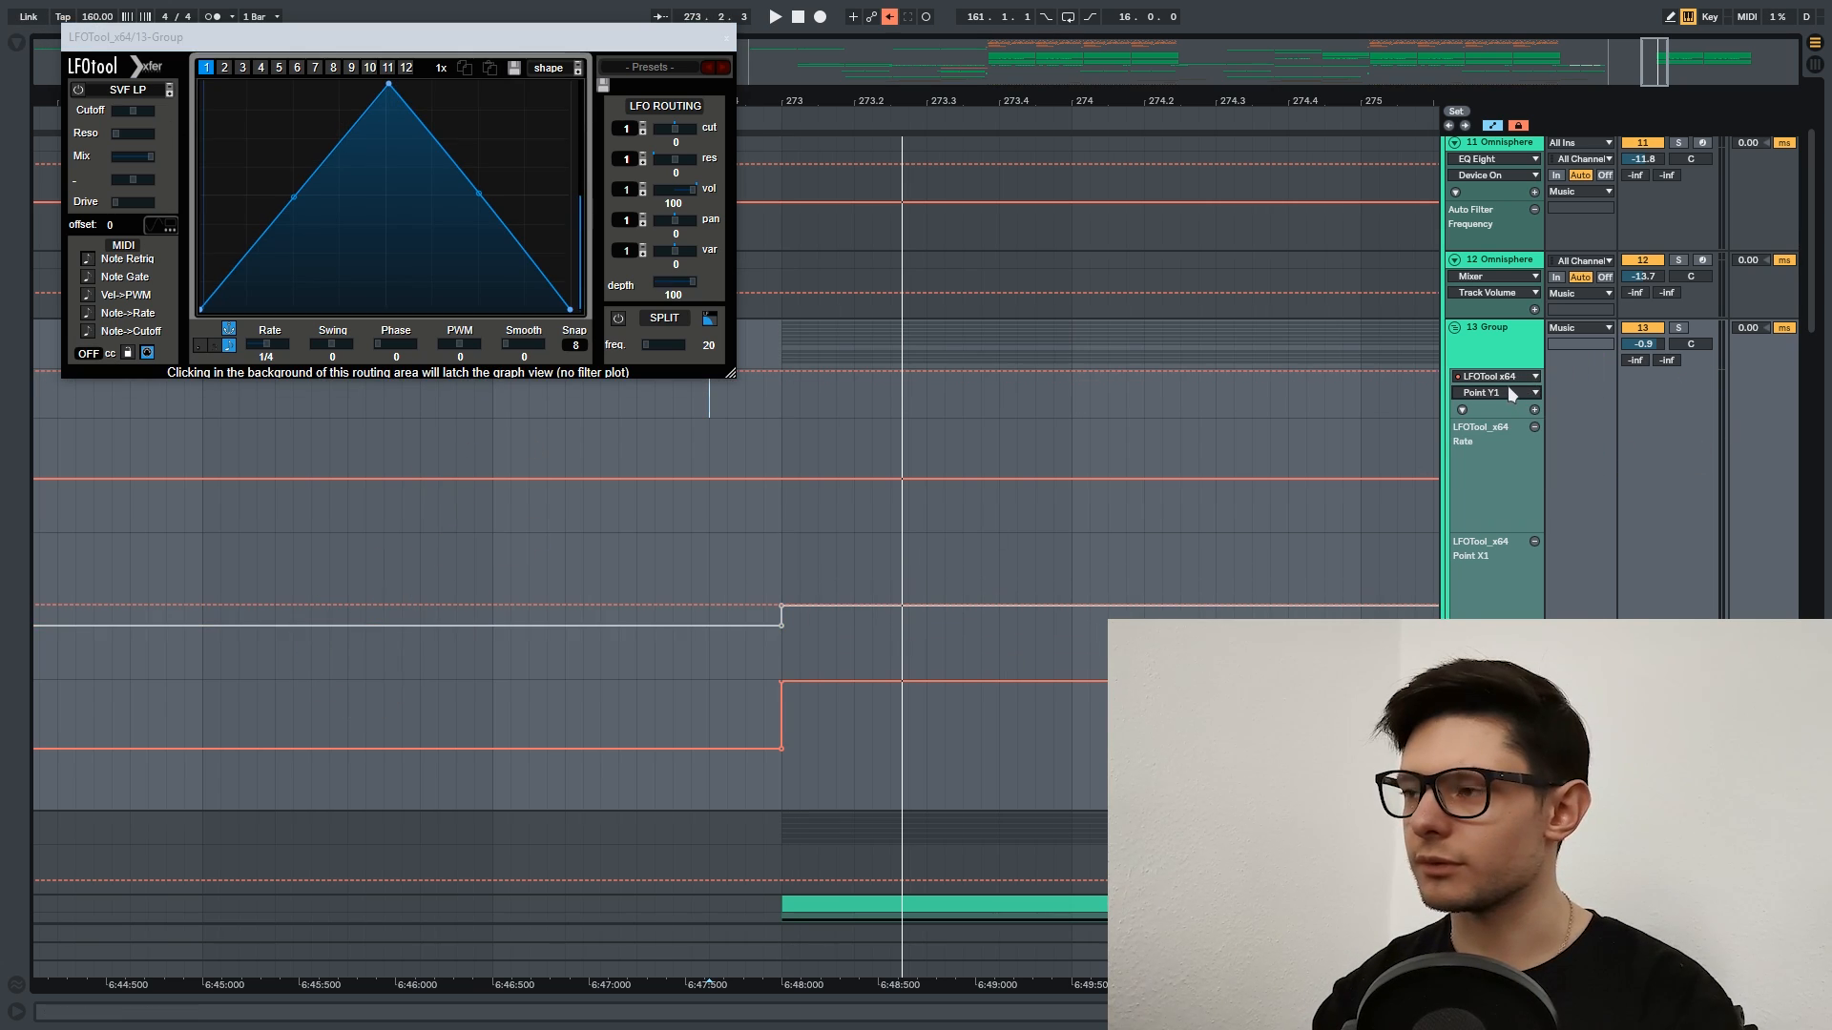
pyautogui.click(1508, 386)
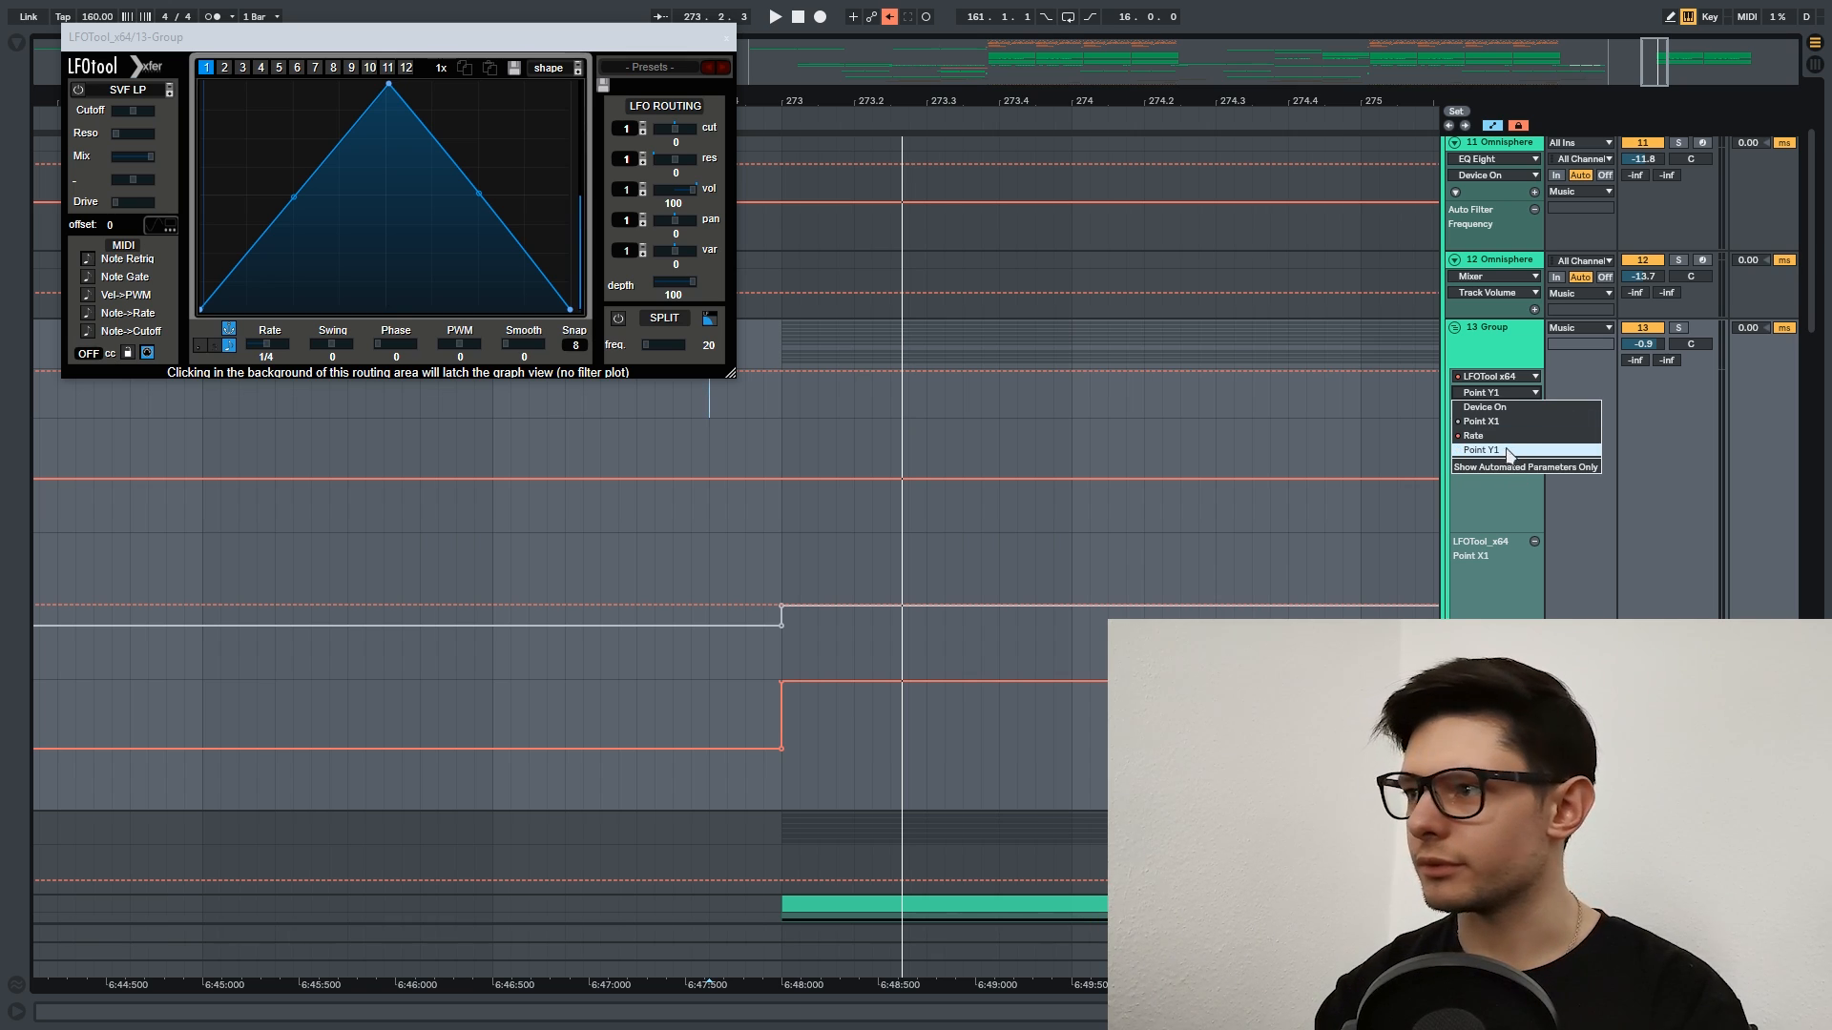
pyautogui.click(1508, 349)
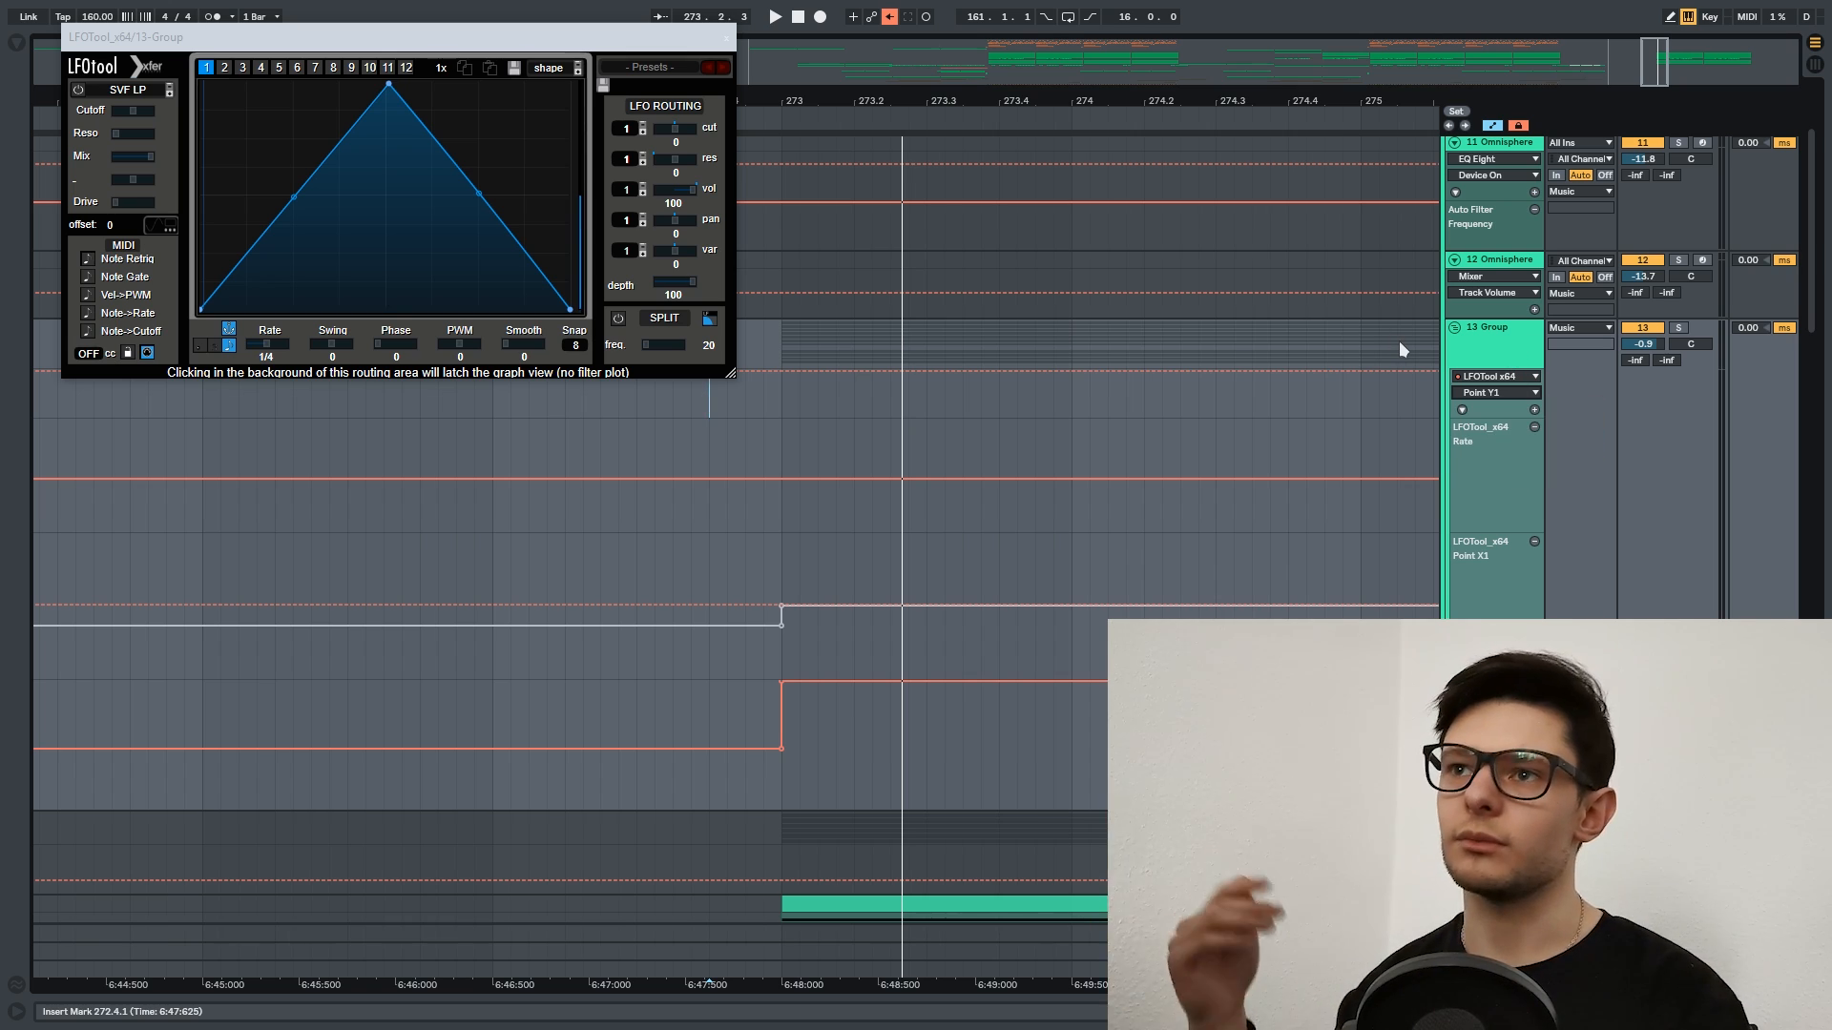
pyautogui.click(891, 17)
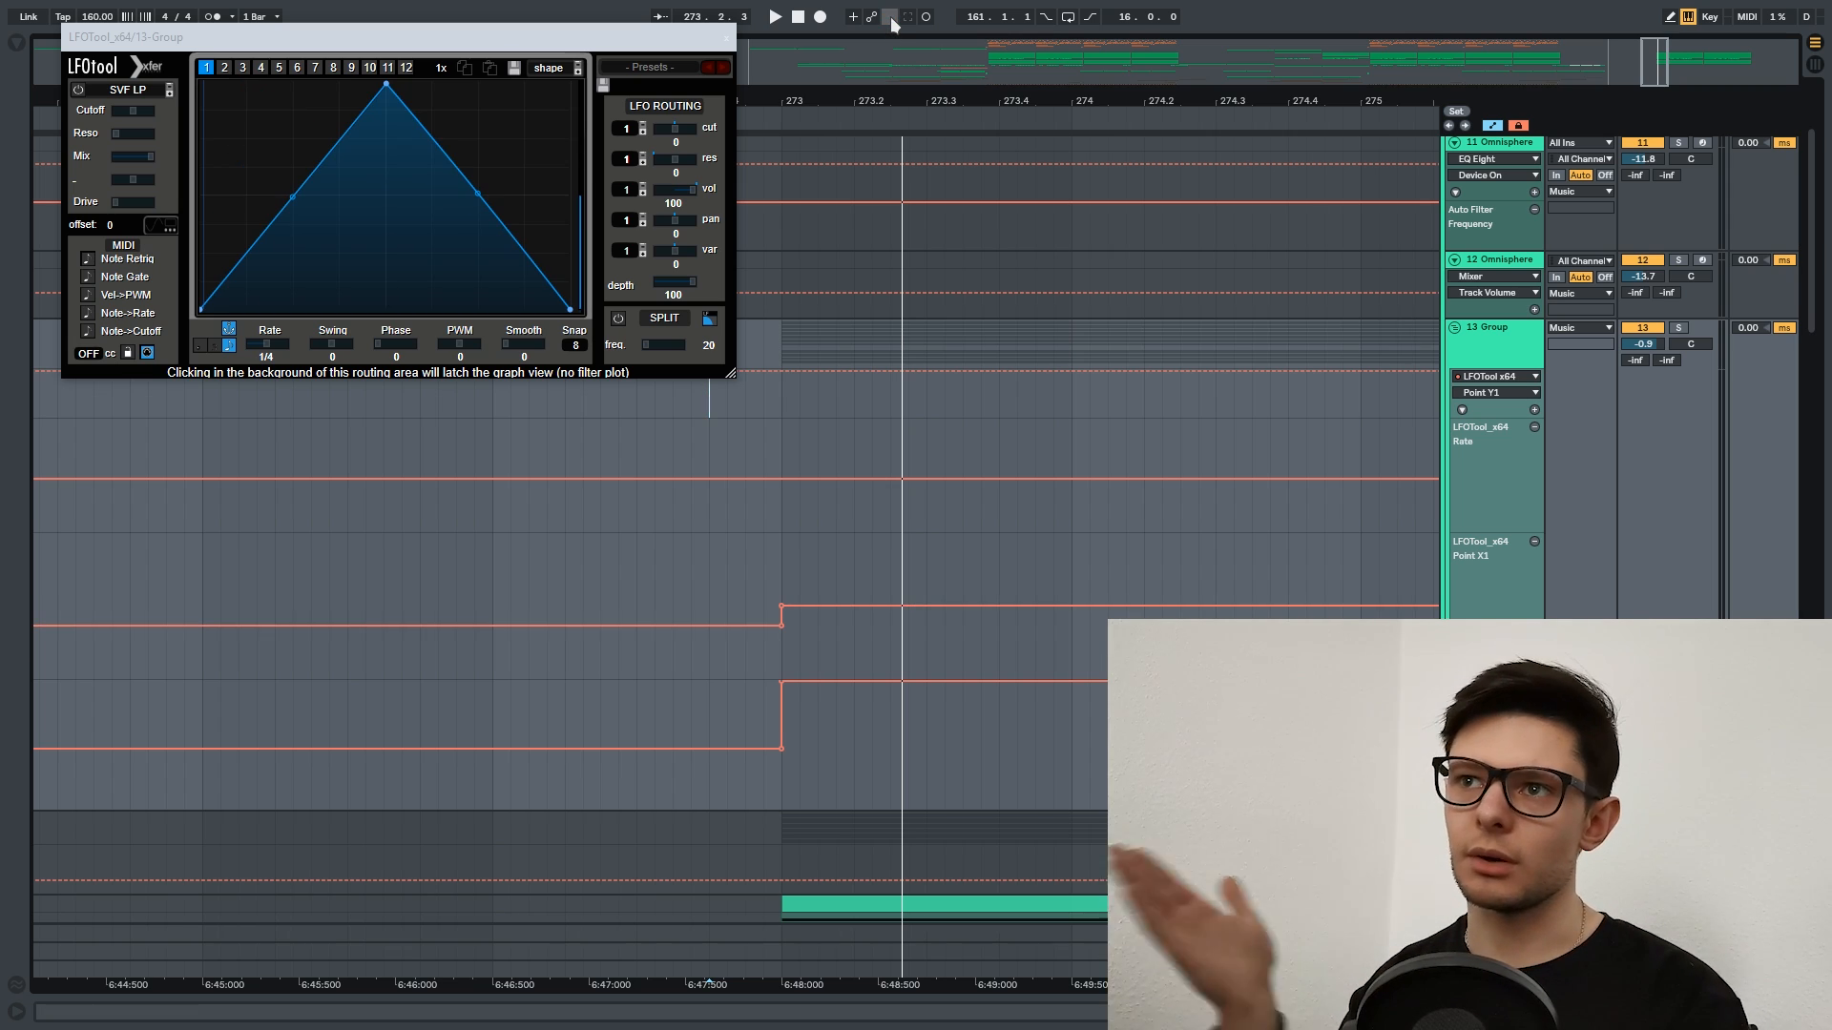
# Play the pasted passage repeatedly from 273.1.1 with Point X1 at 0.50.
pyautogui.click(745, 472)
pyautogui.press('space')
pyautogui.click(780, 547)
pyautogui.press('space')
pyautogui.press('space')
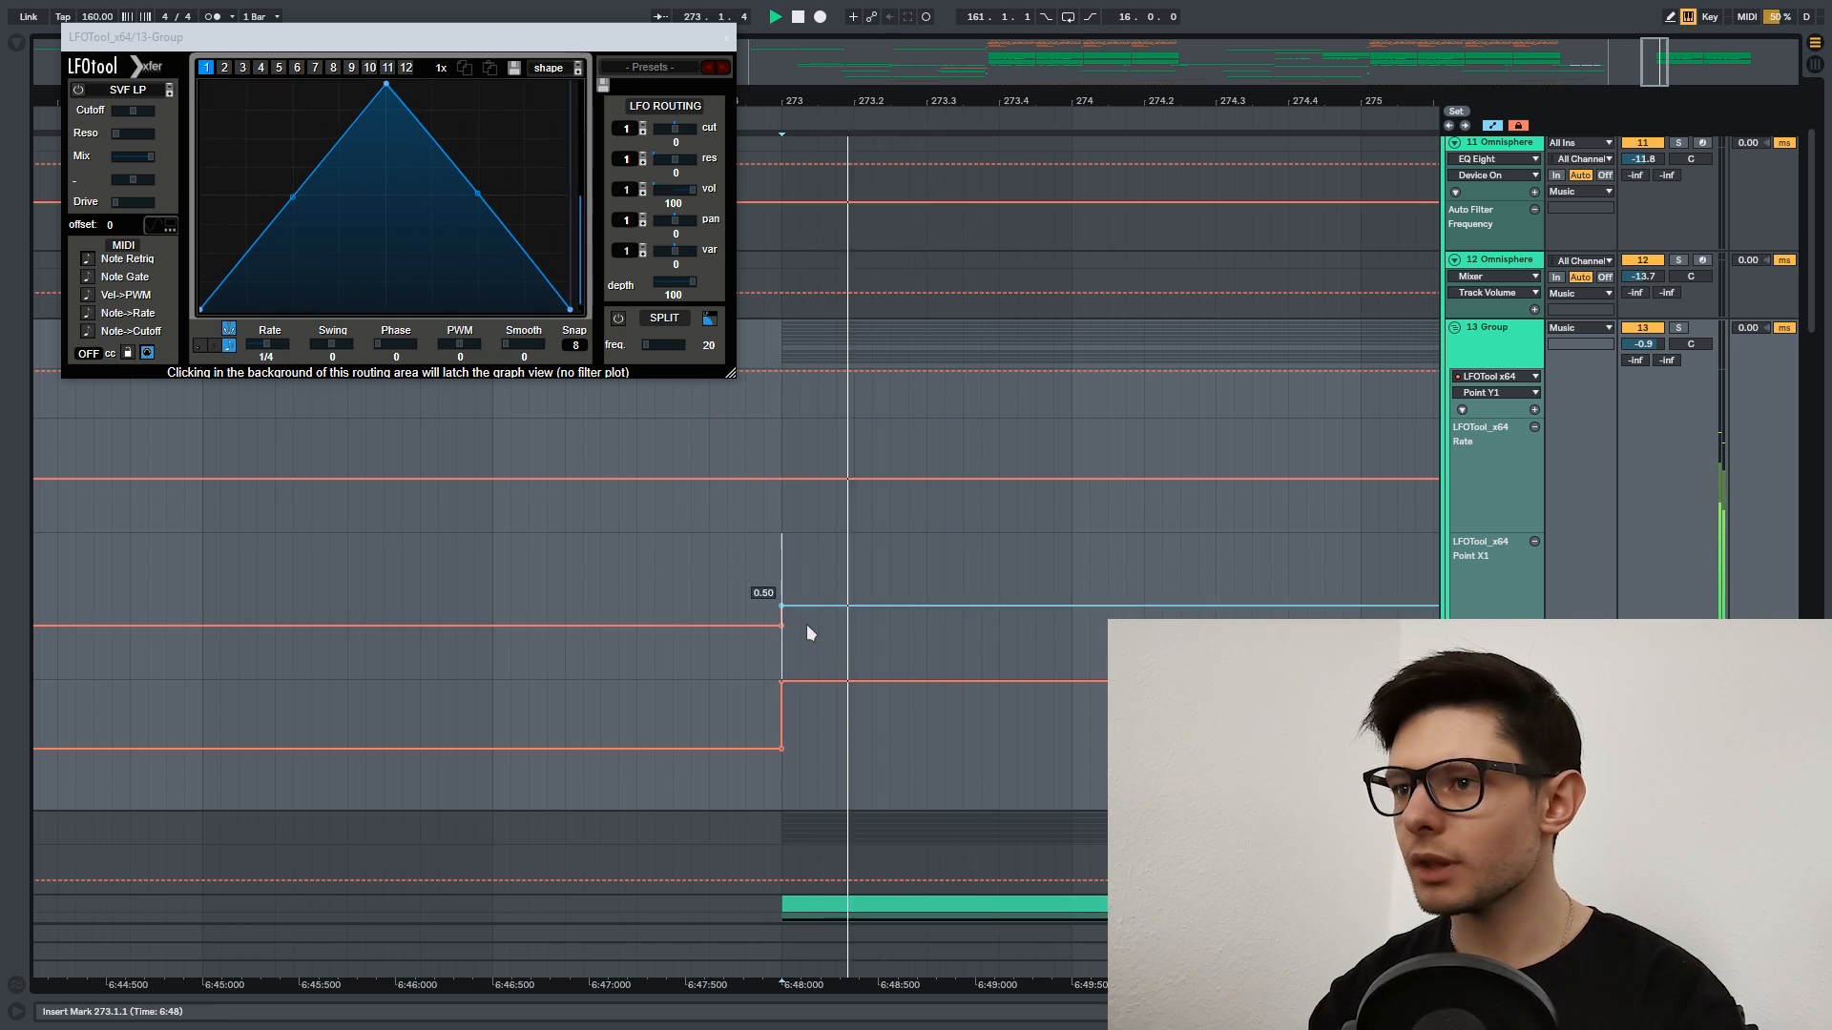
pyautogui.press('space')
pyautogui.press('space')
# Try a low LFOTool Point X1 automation value from bar 273 and play the passage.
pyautogui.moveTo(788, 608); pyautogui.dragTo(782, 666)
pyautogui.press('space')
pyautogui.press('space')
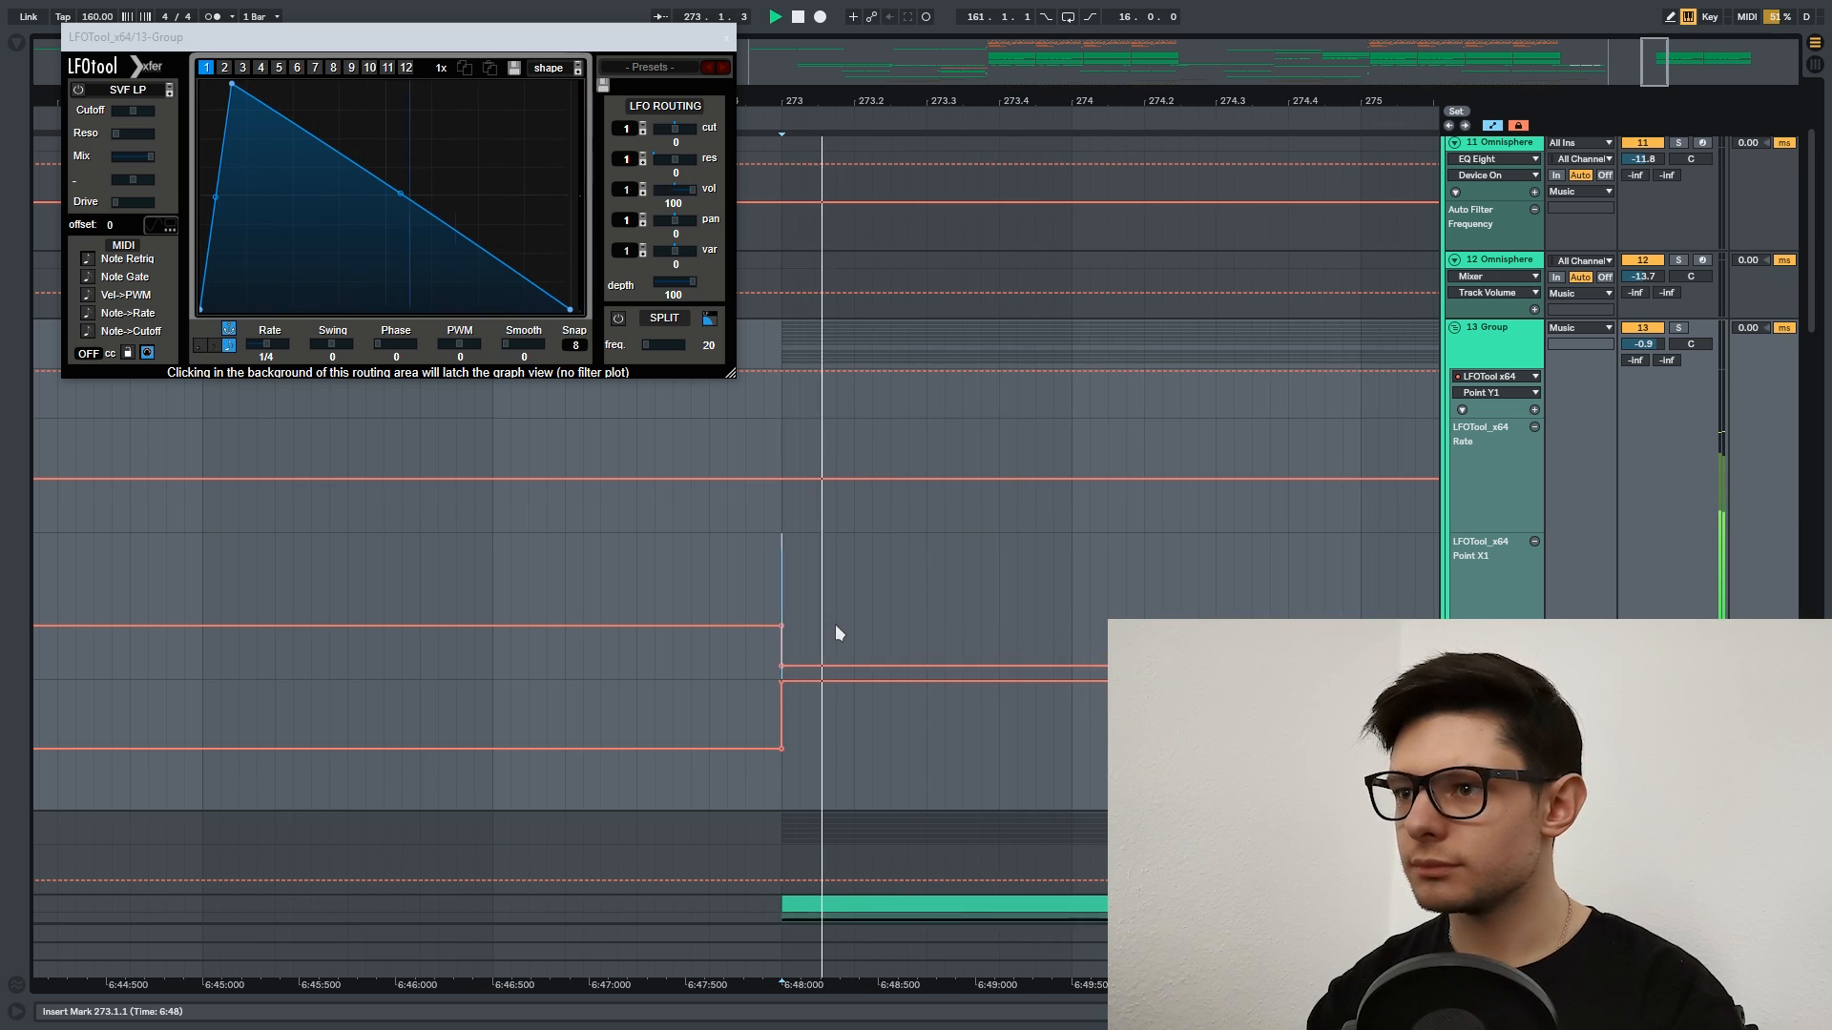
# Set the LFOTool Point X1 automation to 0.85 from bar 273 while playing, and stop playback.
pyautogui.scroll(-3, 834, 624)
pyautogui.moveTo(897, 608); pyautogui.dragTo(748, 584)
pyautogui.moveTo(626, 644); pyautogui.dragTo(625, 532)
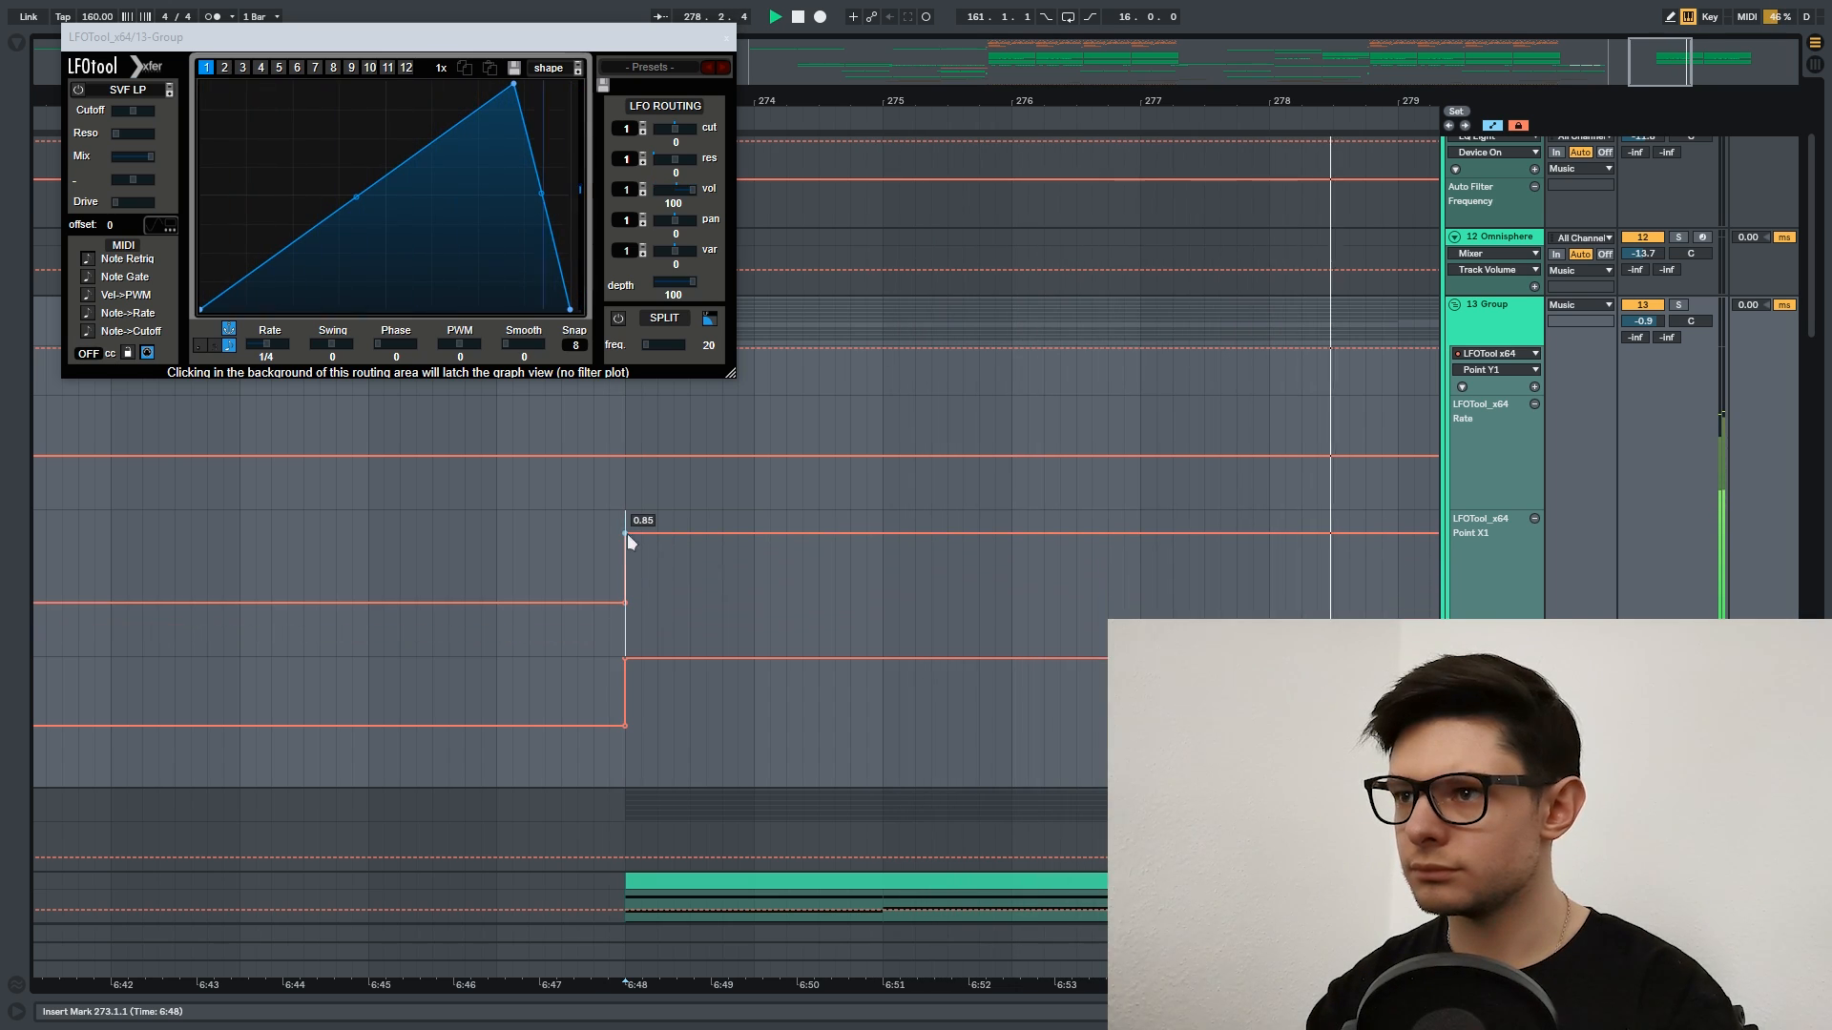
pyautogui.scroll(-2, 641, 540)
pyautogui.moveTo(852, 601); pyautogui.dragTo(807, 579)
pyautogui.press('space')
# Try LFOTool Rate automation values of 0.65 and 0.85 from bar 273, playing the passage with each.
pyautogui.scroll(2, 693, 527)
pyautogui.moveTo(732, 503); pyautogui.dragTo(901, 484)
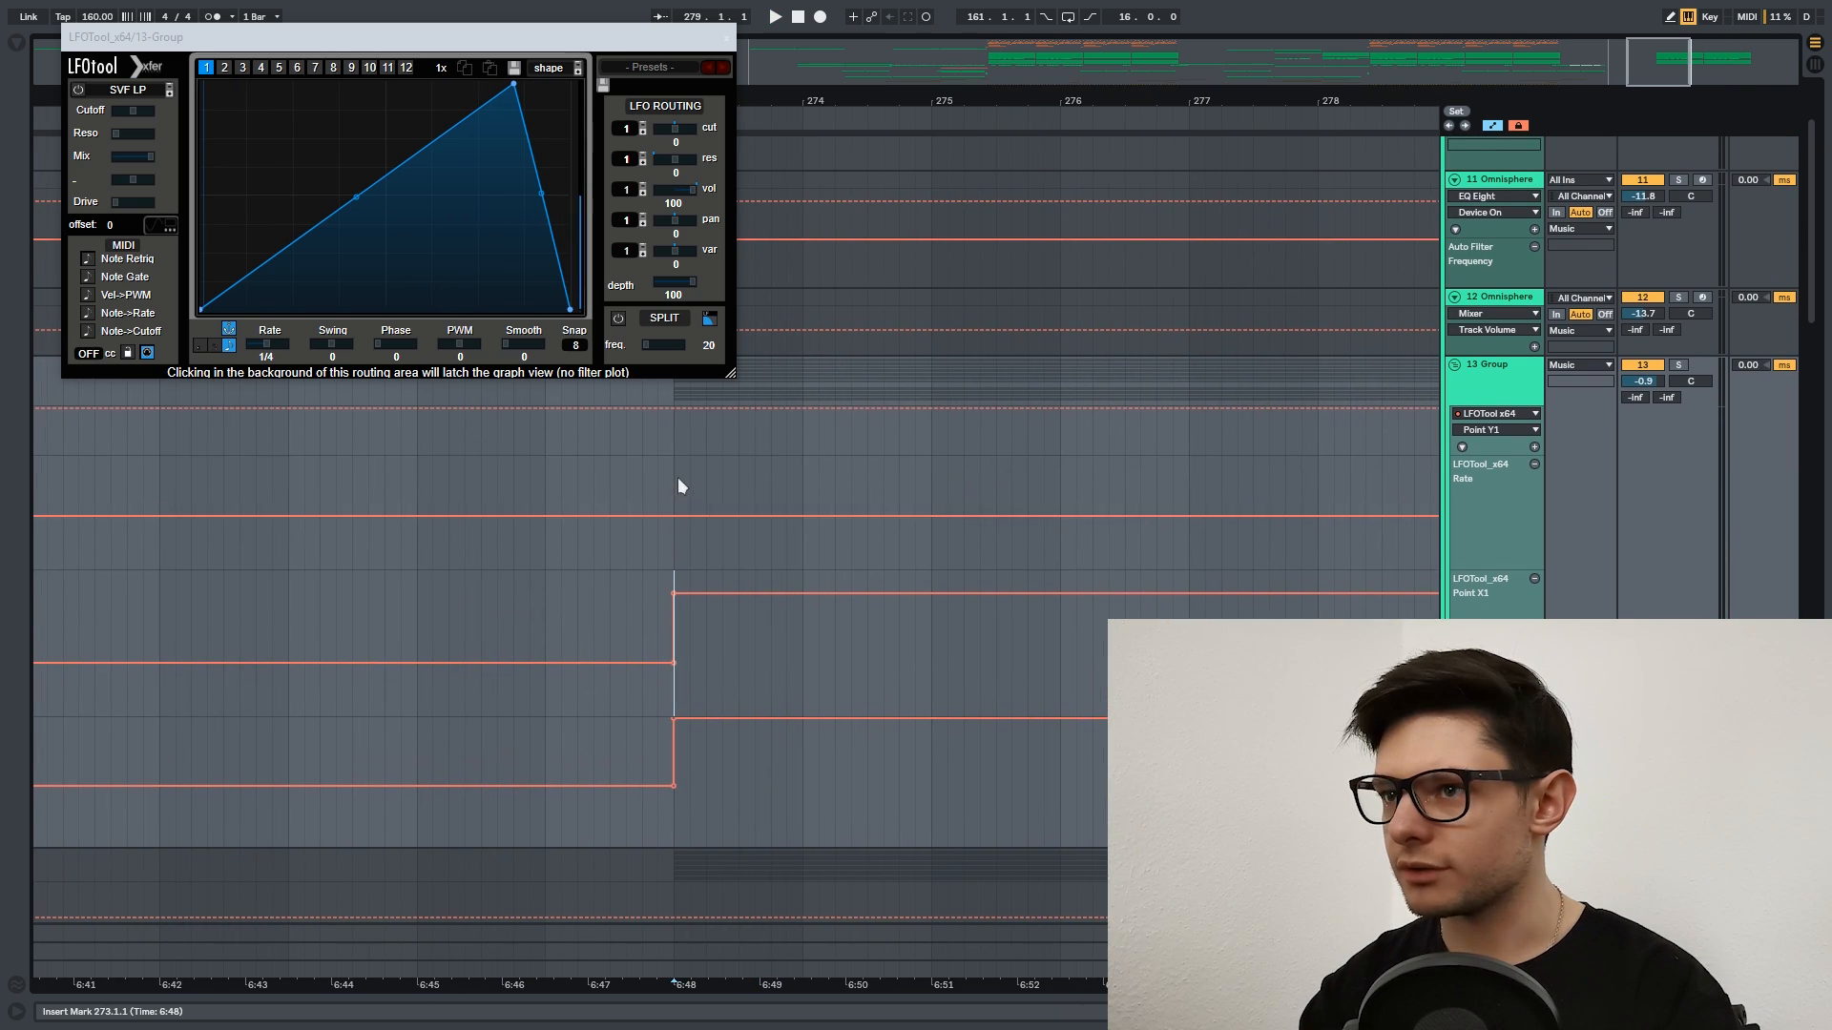
pyautogui.scroll(1, 681, 496)
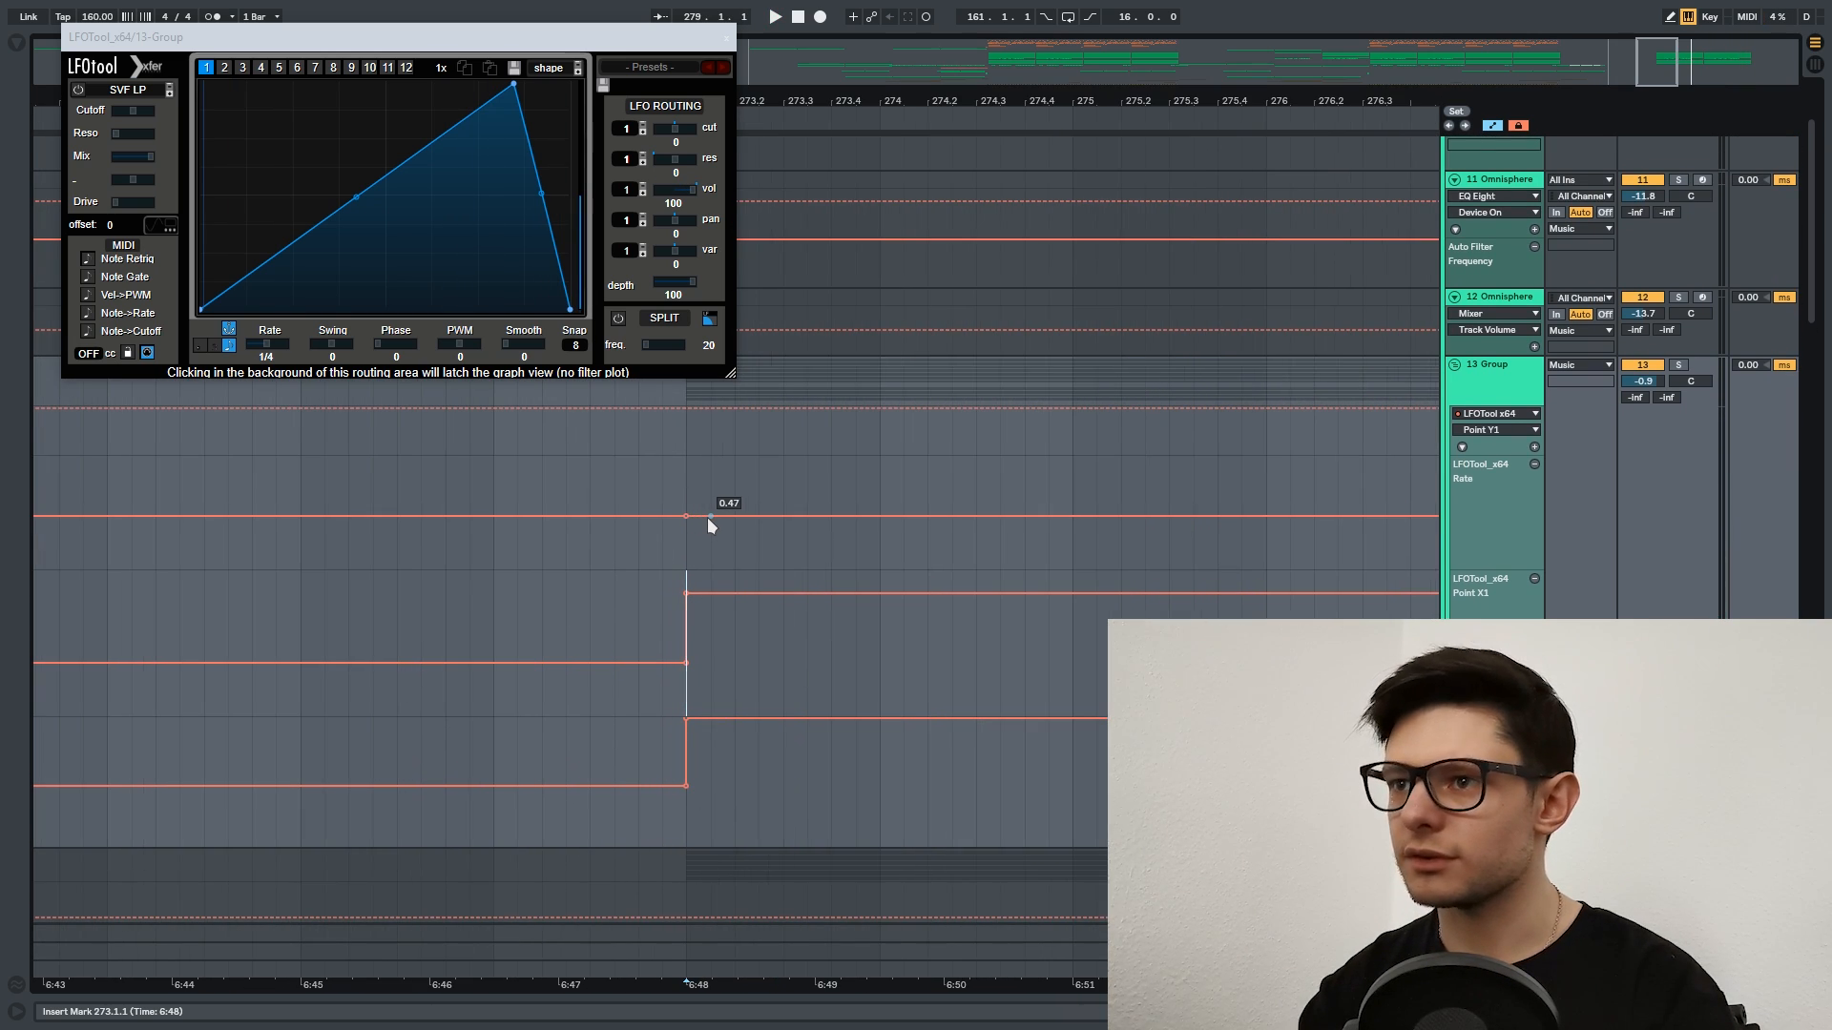
pyautogui.moveTo(707, 517); pyautogui.dragTo(707, 496)
pyautogui.click(662, 494)
pyautogui.press('space')
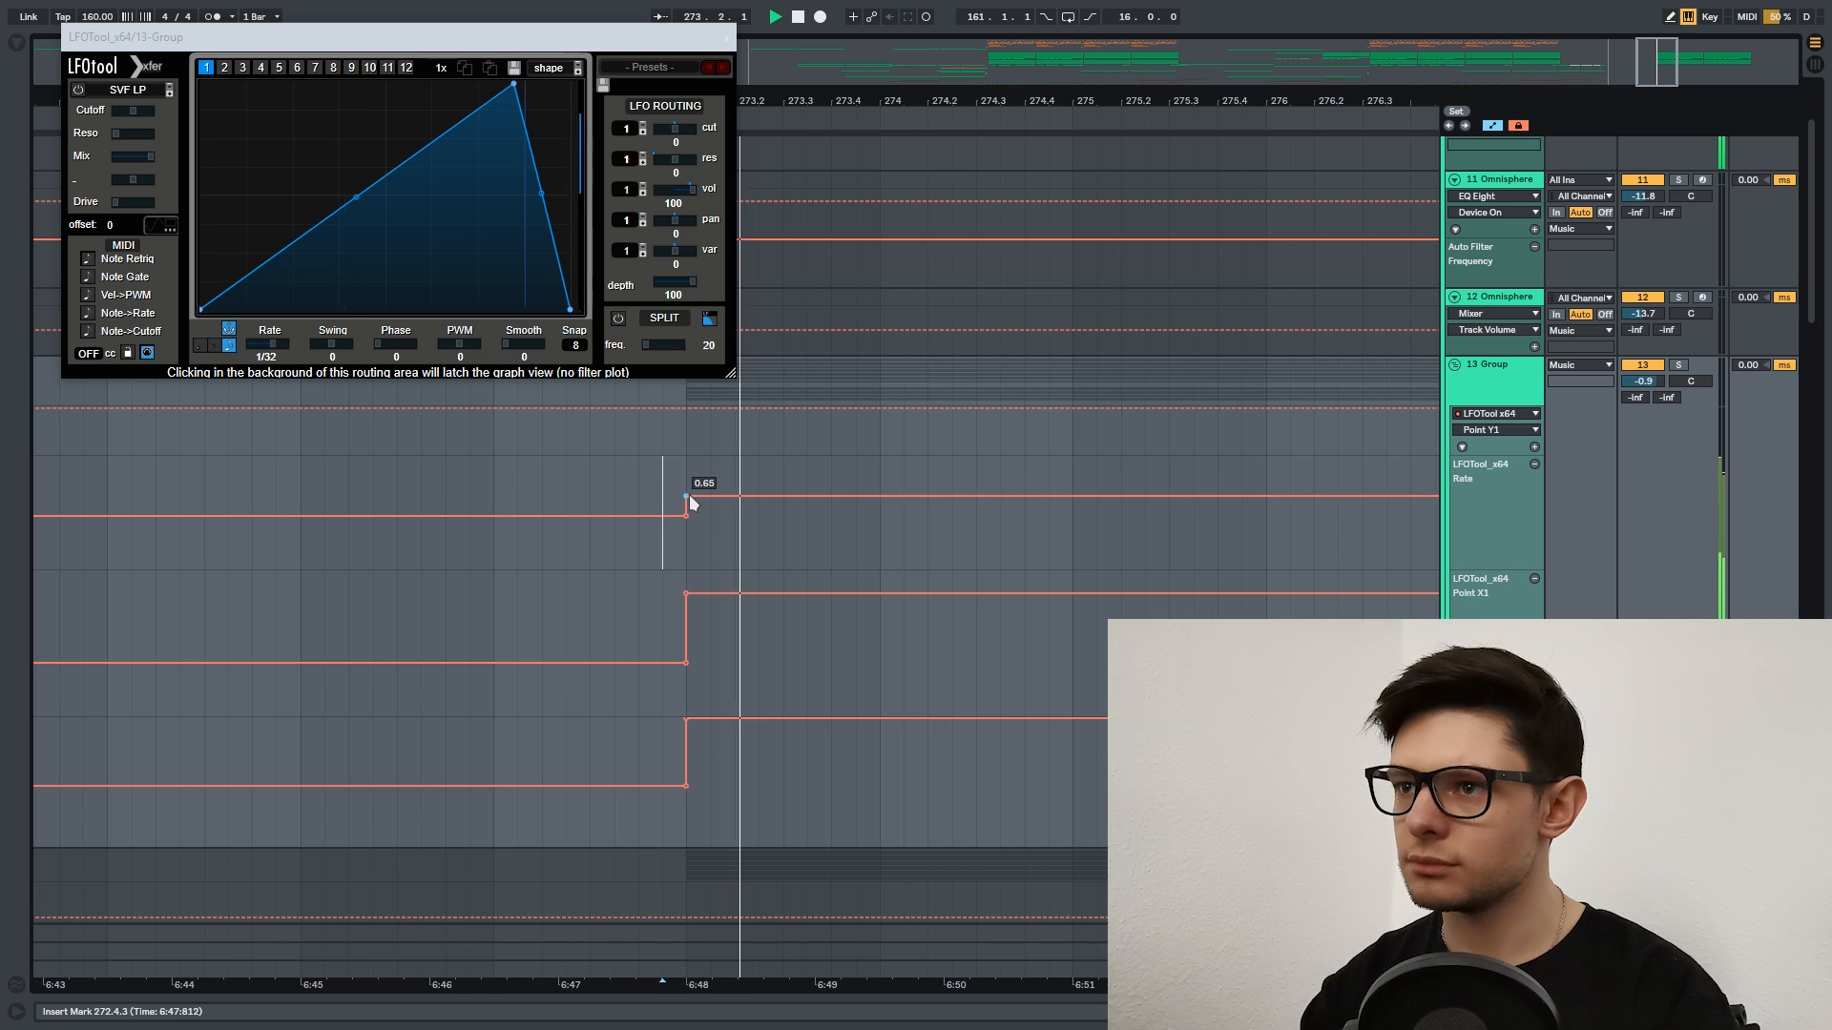
pyautogui.moveTo(689, 494)
pyautogui.mouseDown()
pyautogui.moveTo(687, 520)
pyautogui.moveTo(687, 503)
pyautogui.moveTo(759, 516)
pyautogui.moveTo(691, 517)
pyautogui.moveTo(737, 514)
pyautogui.moveTo(686, 474)
pyautogui.mouseUp()
pyautogui.press('space')
pyautogui.press('space')
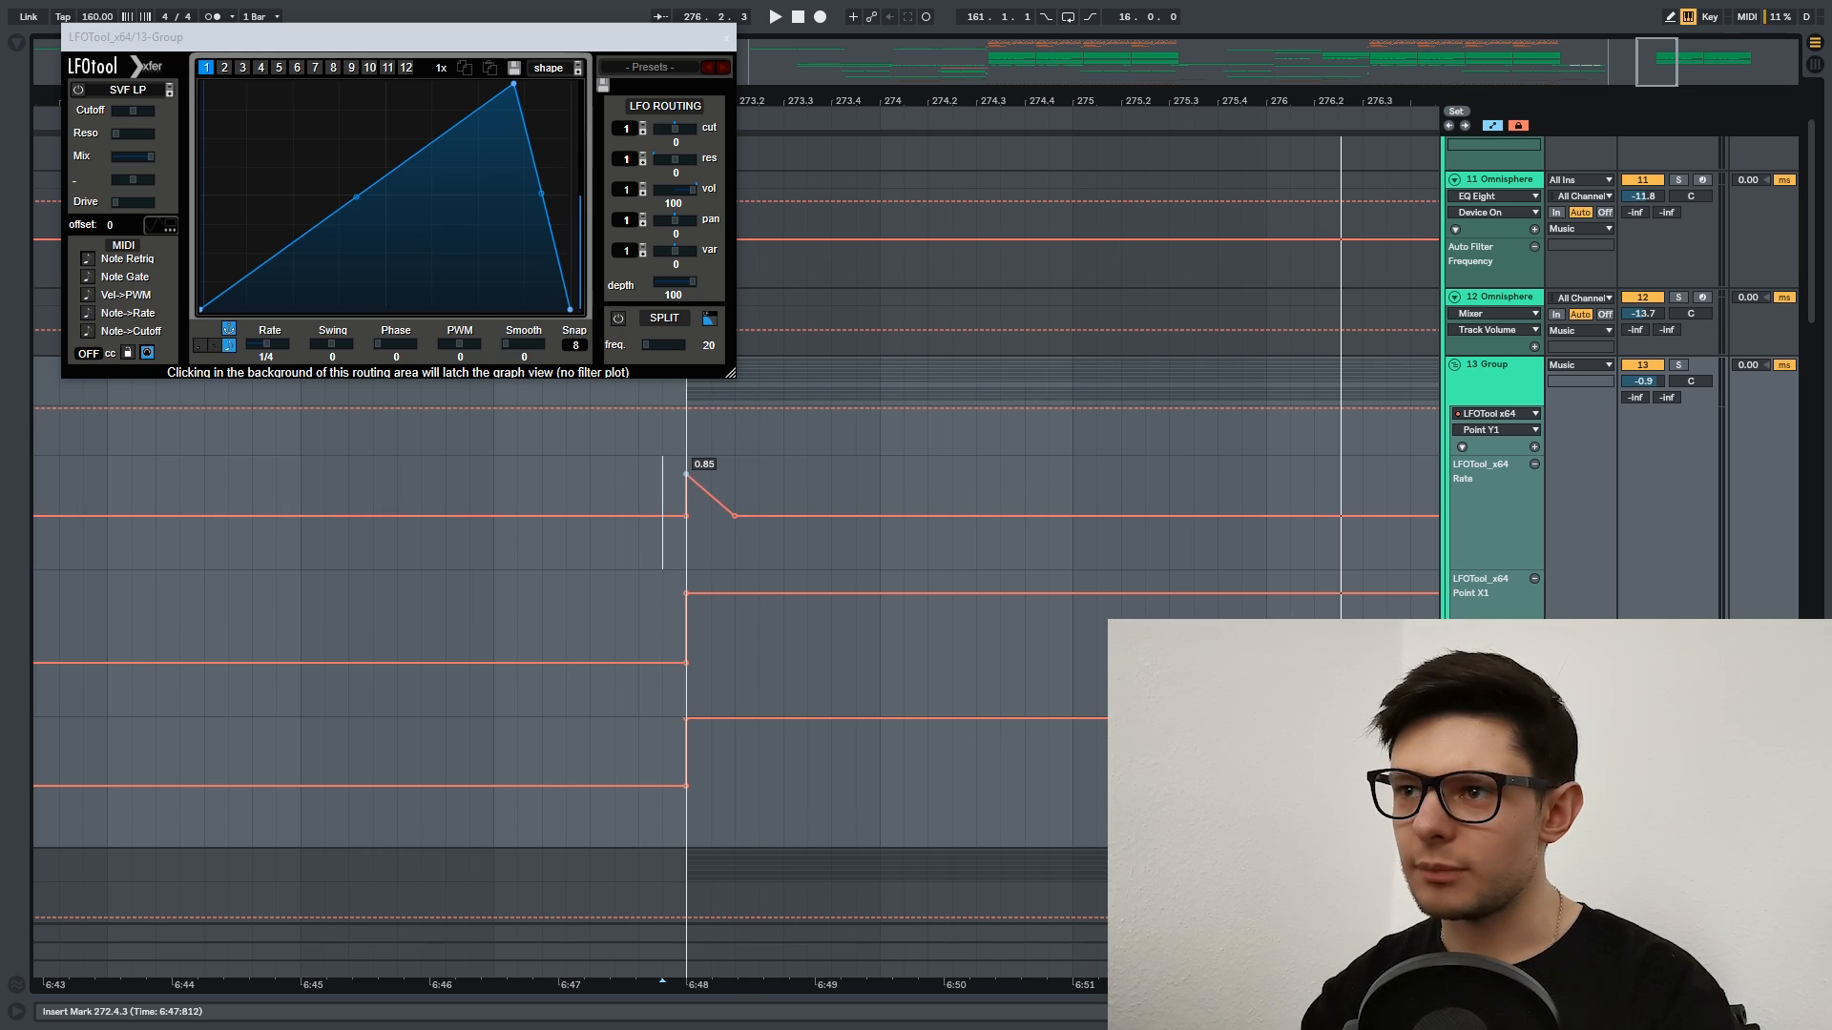
# Try a curved and a straight Rate fall from 0.85 at bar 273 over one beat, playing from 273.1.1.
pyautogui.click(679, 452)
pyautogui.press('space')
pyautogui.moveTo(726, 509)
pyautogui.mouseDown()
pyautogui.moveTo(726, 539)
pyautogui.moveTo(708, 491)
pyautogui.mouseUp()
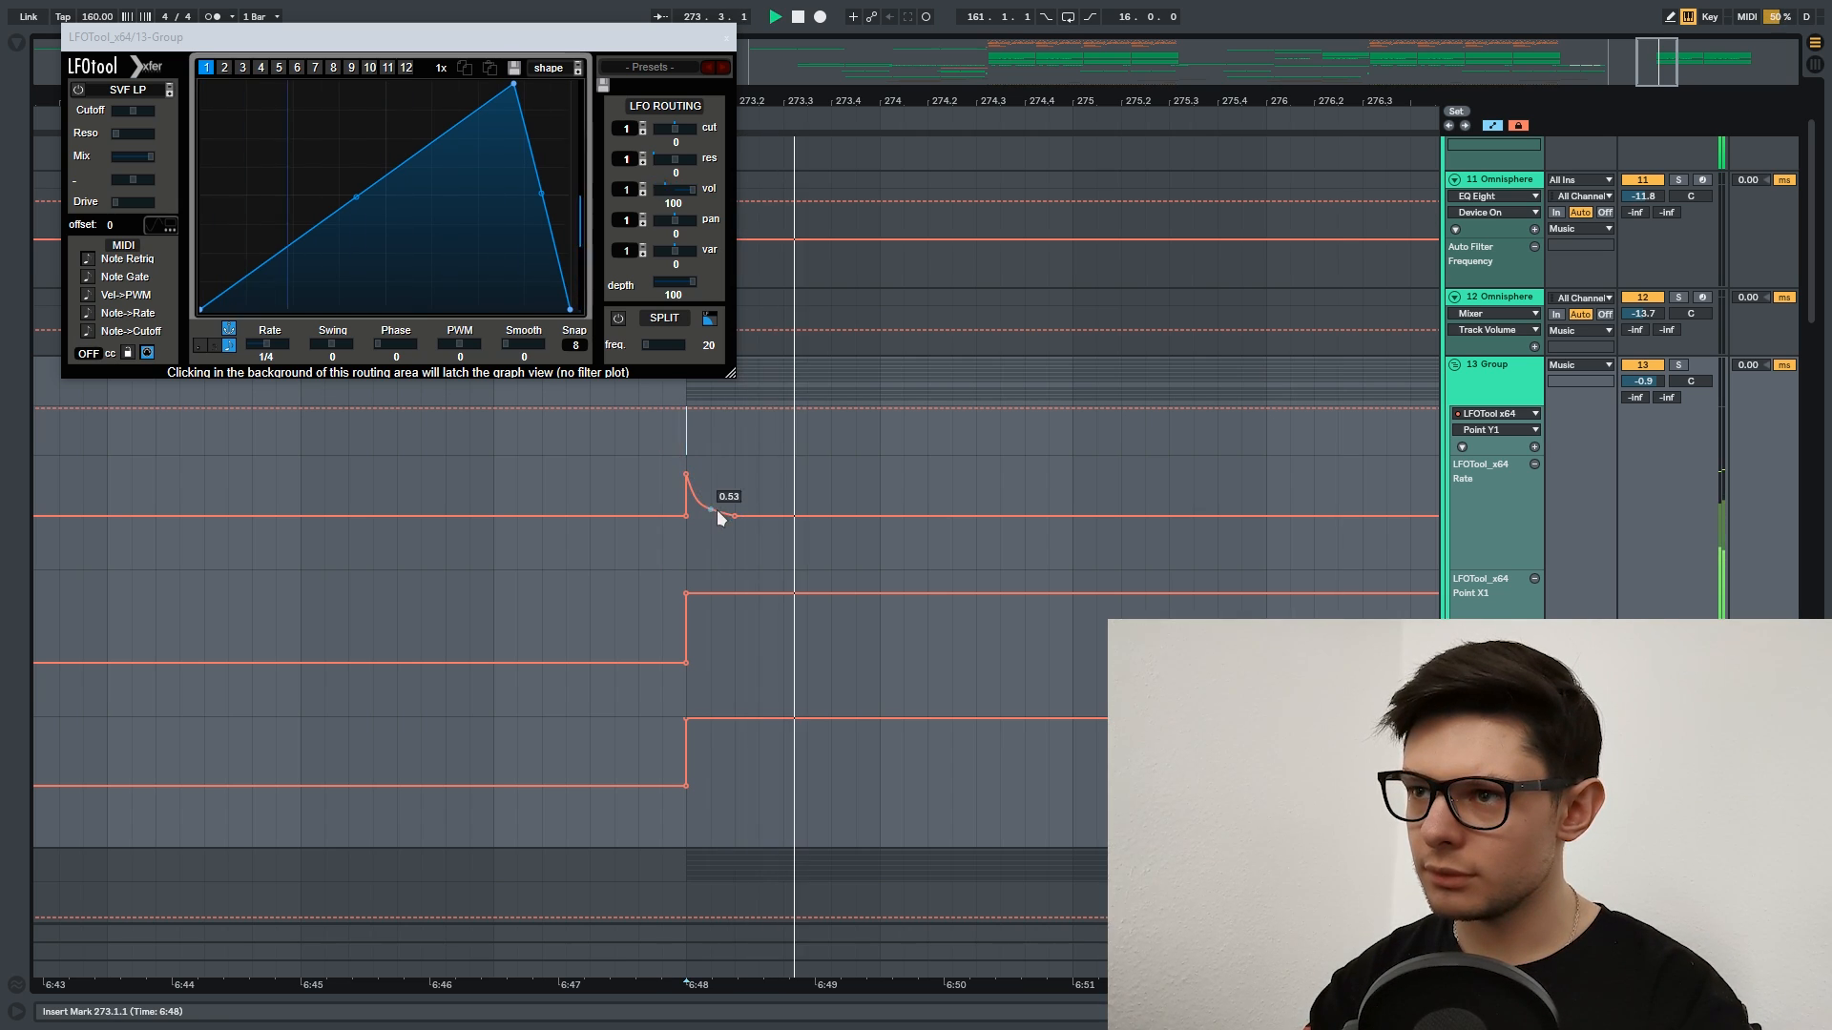
pyautogui.press('space')
pyautogui.press('space')
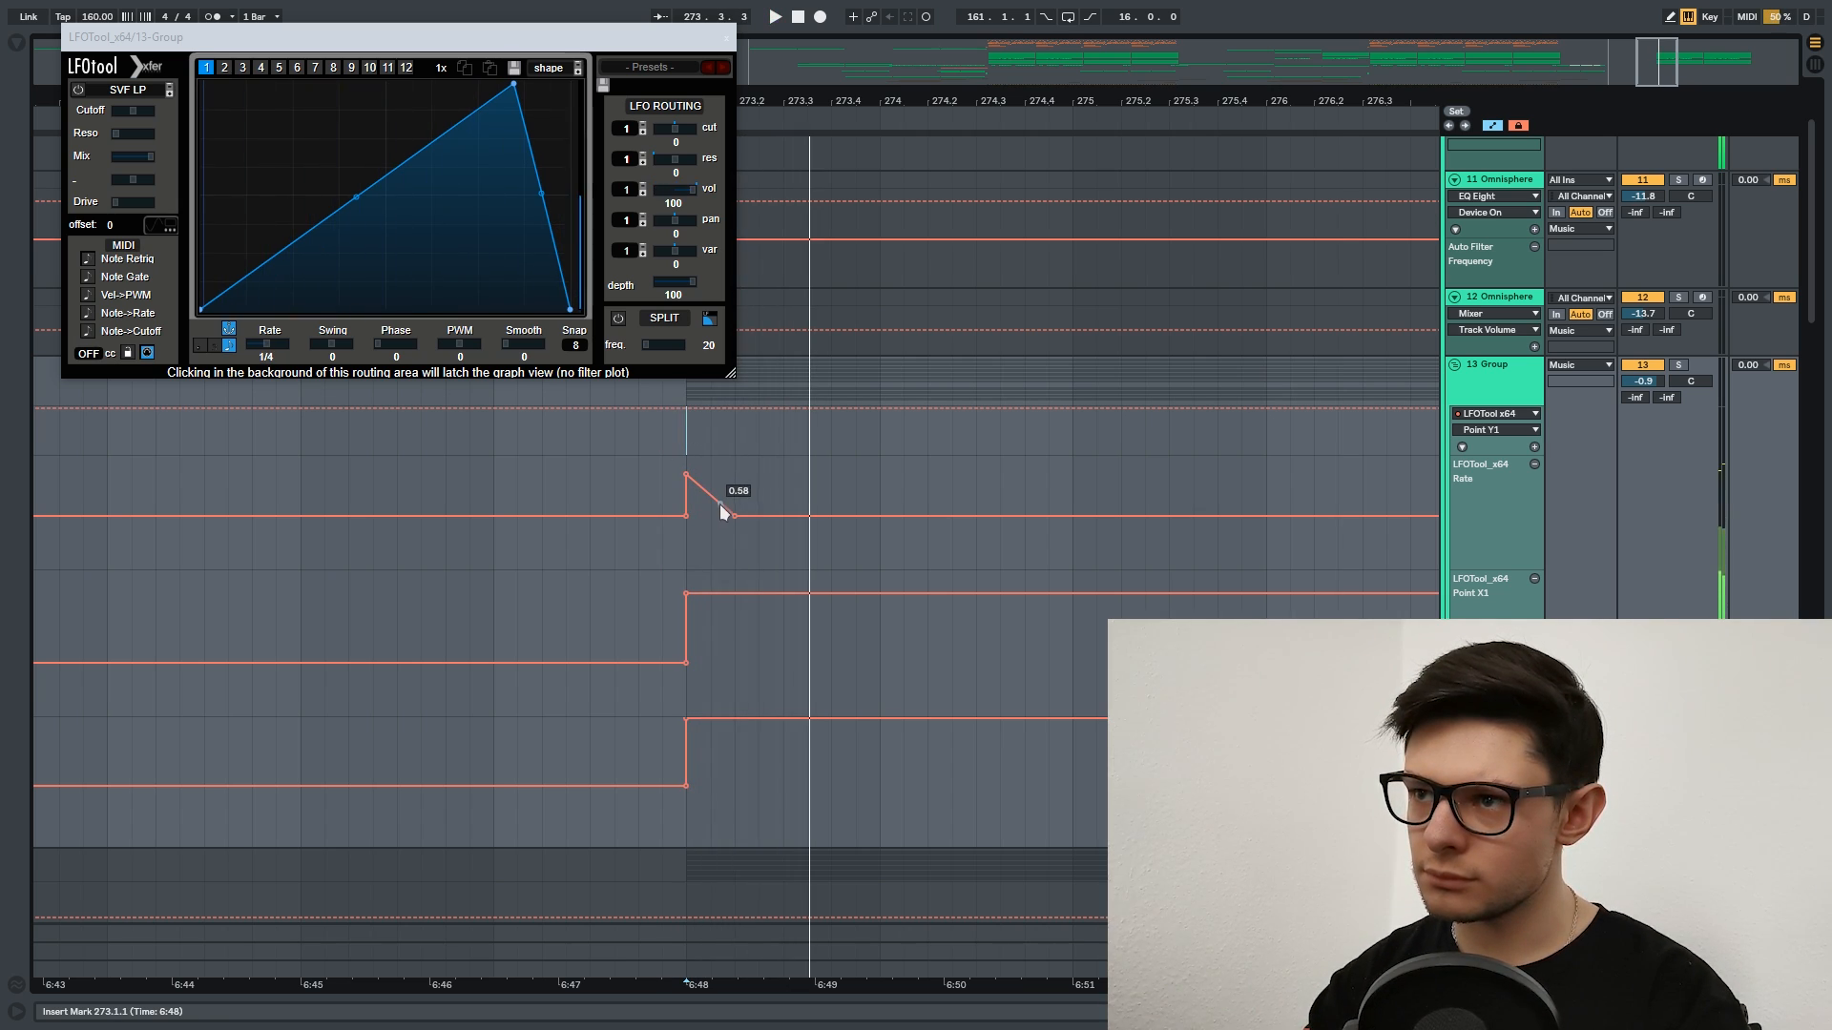
# Lengthen the curved Rate fall to two beats from bar 273 and audition it.
pyautogui.press('space')
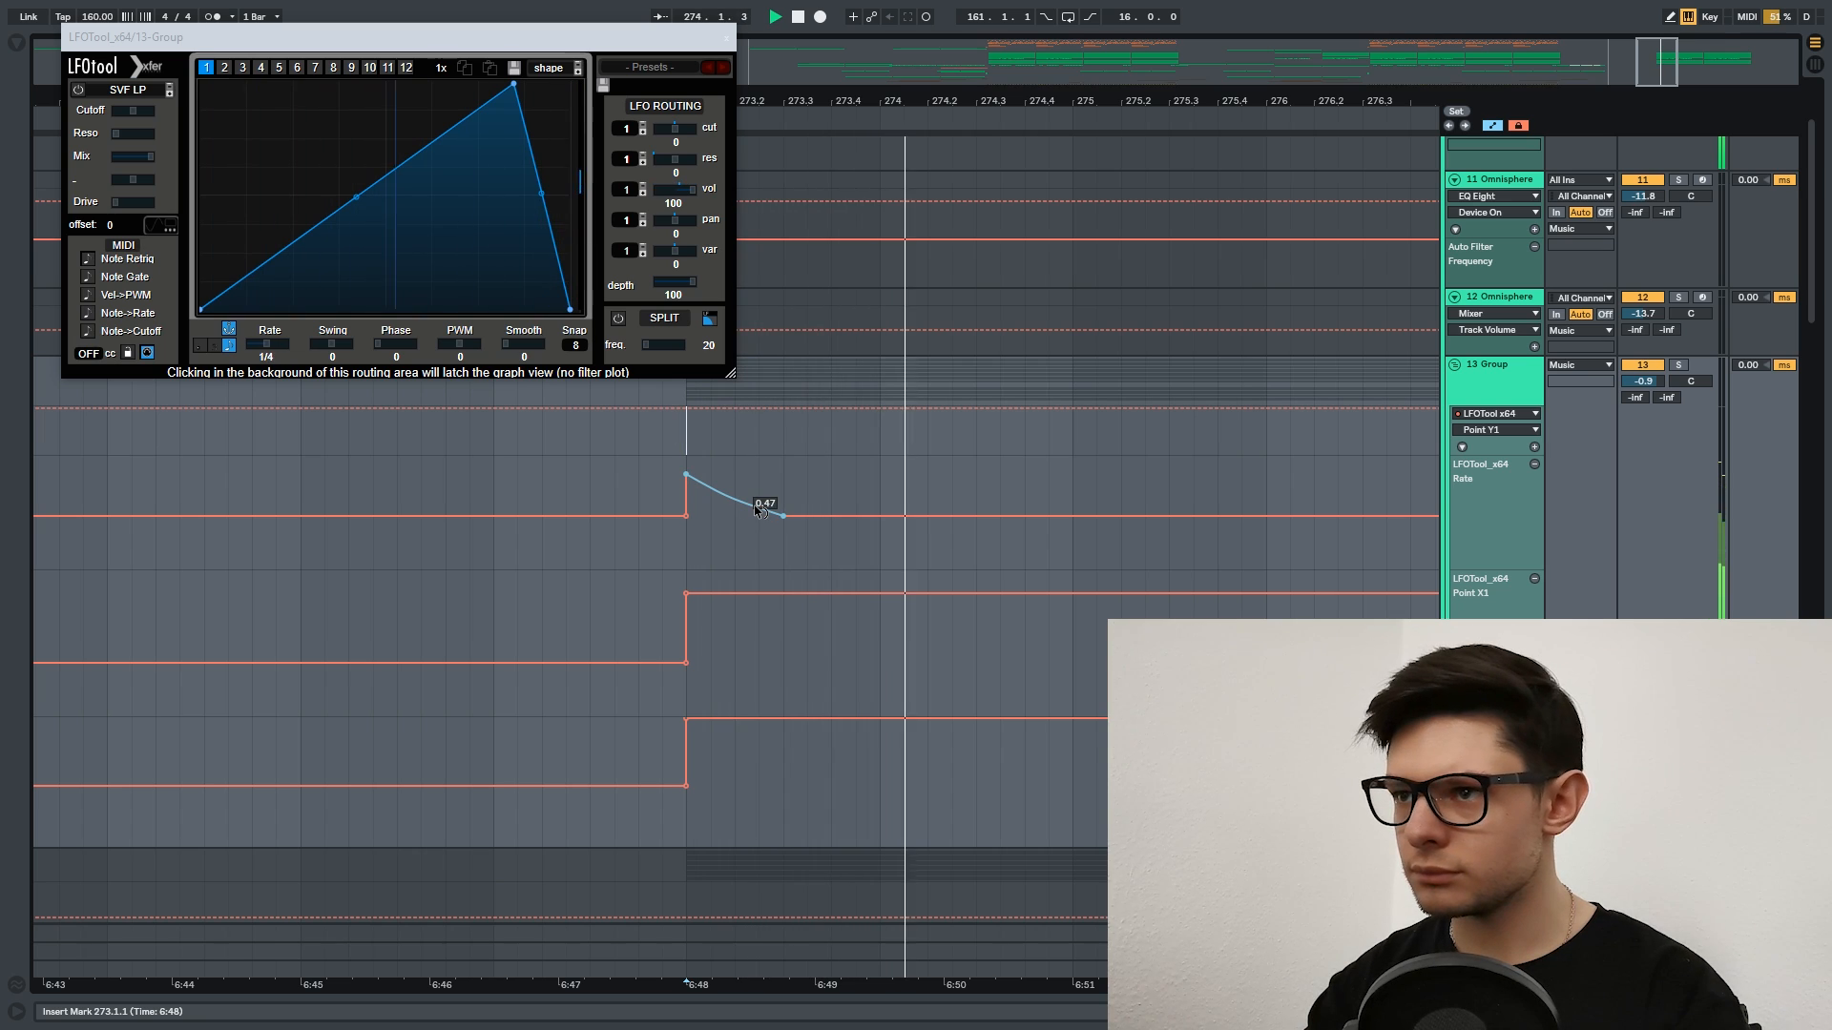
pyautogui.press('space')
pyautogui.press('space')
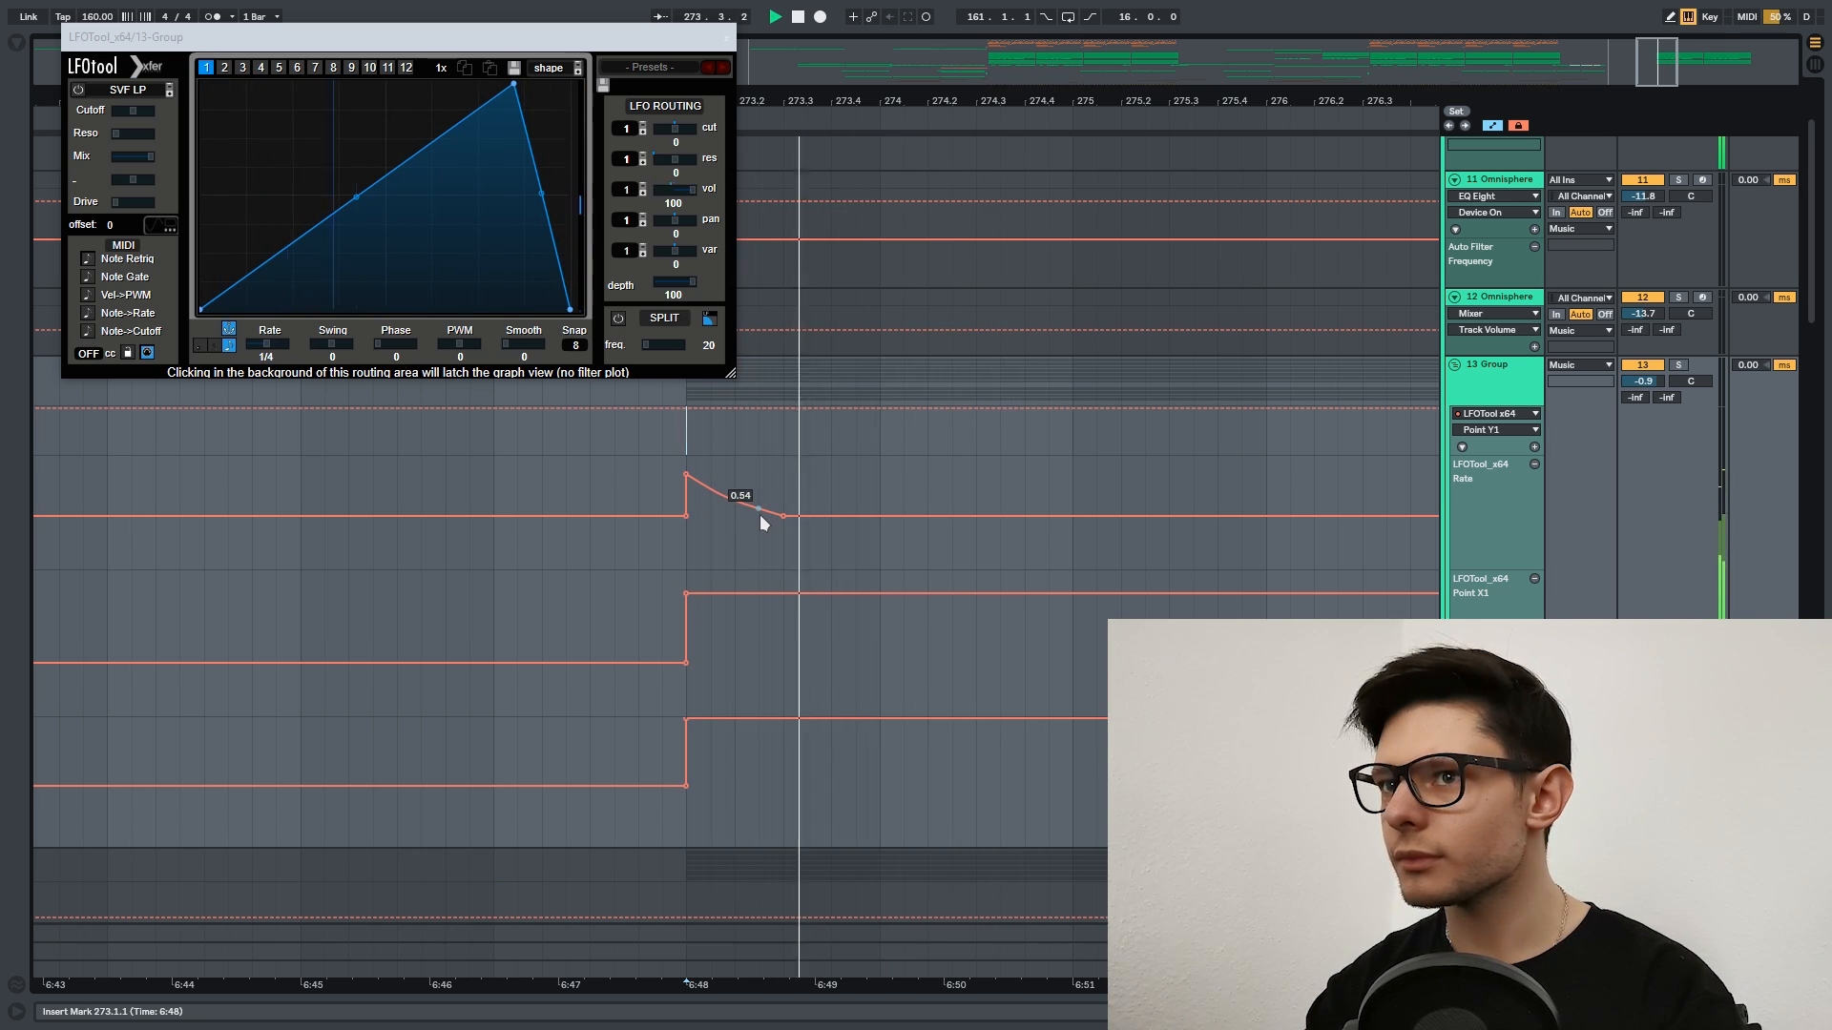
pyautogui.press('space')
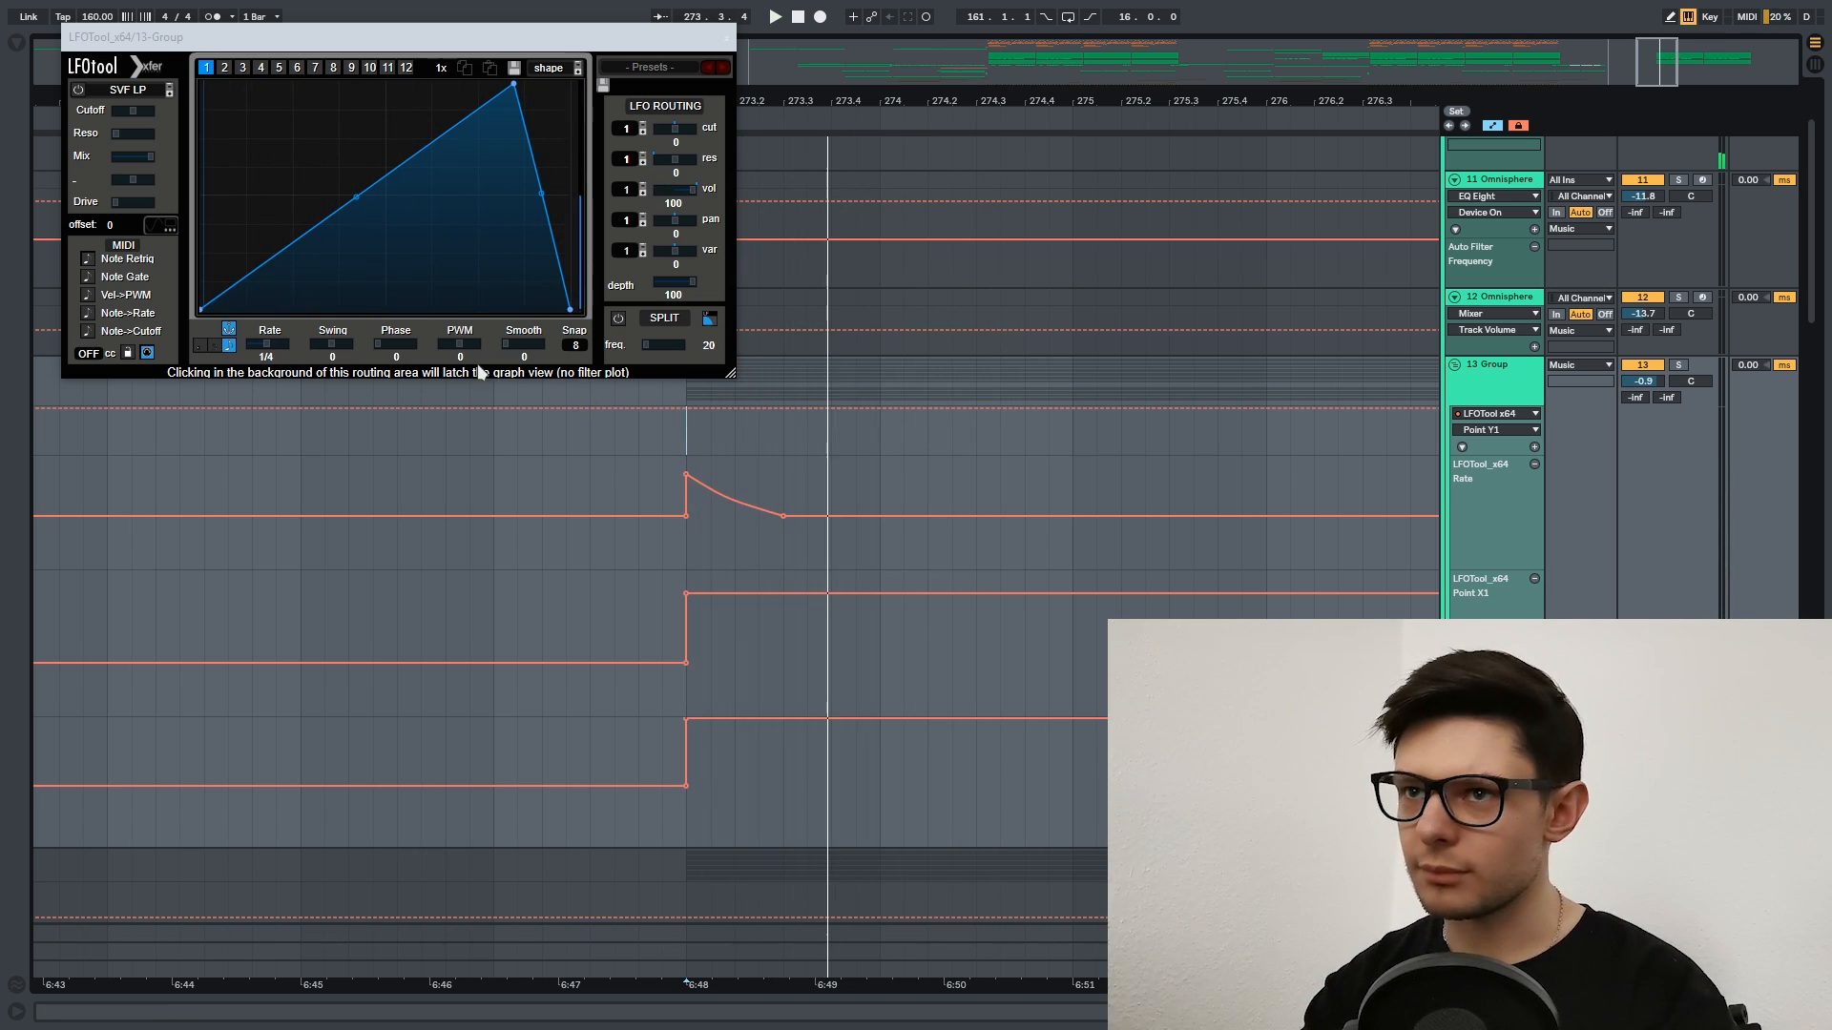
# Turn off LFOTool's host tempo sync, play the passage and lower the end of the Rate curve.
pyautogui.click(229, 345)
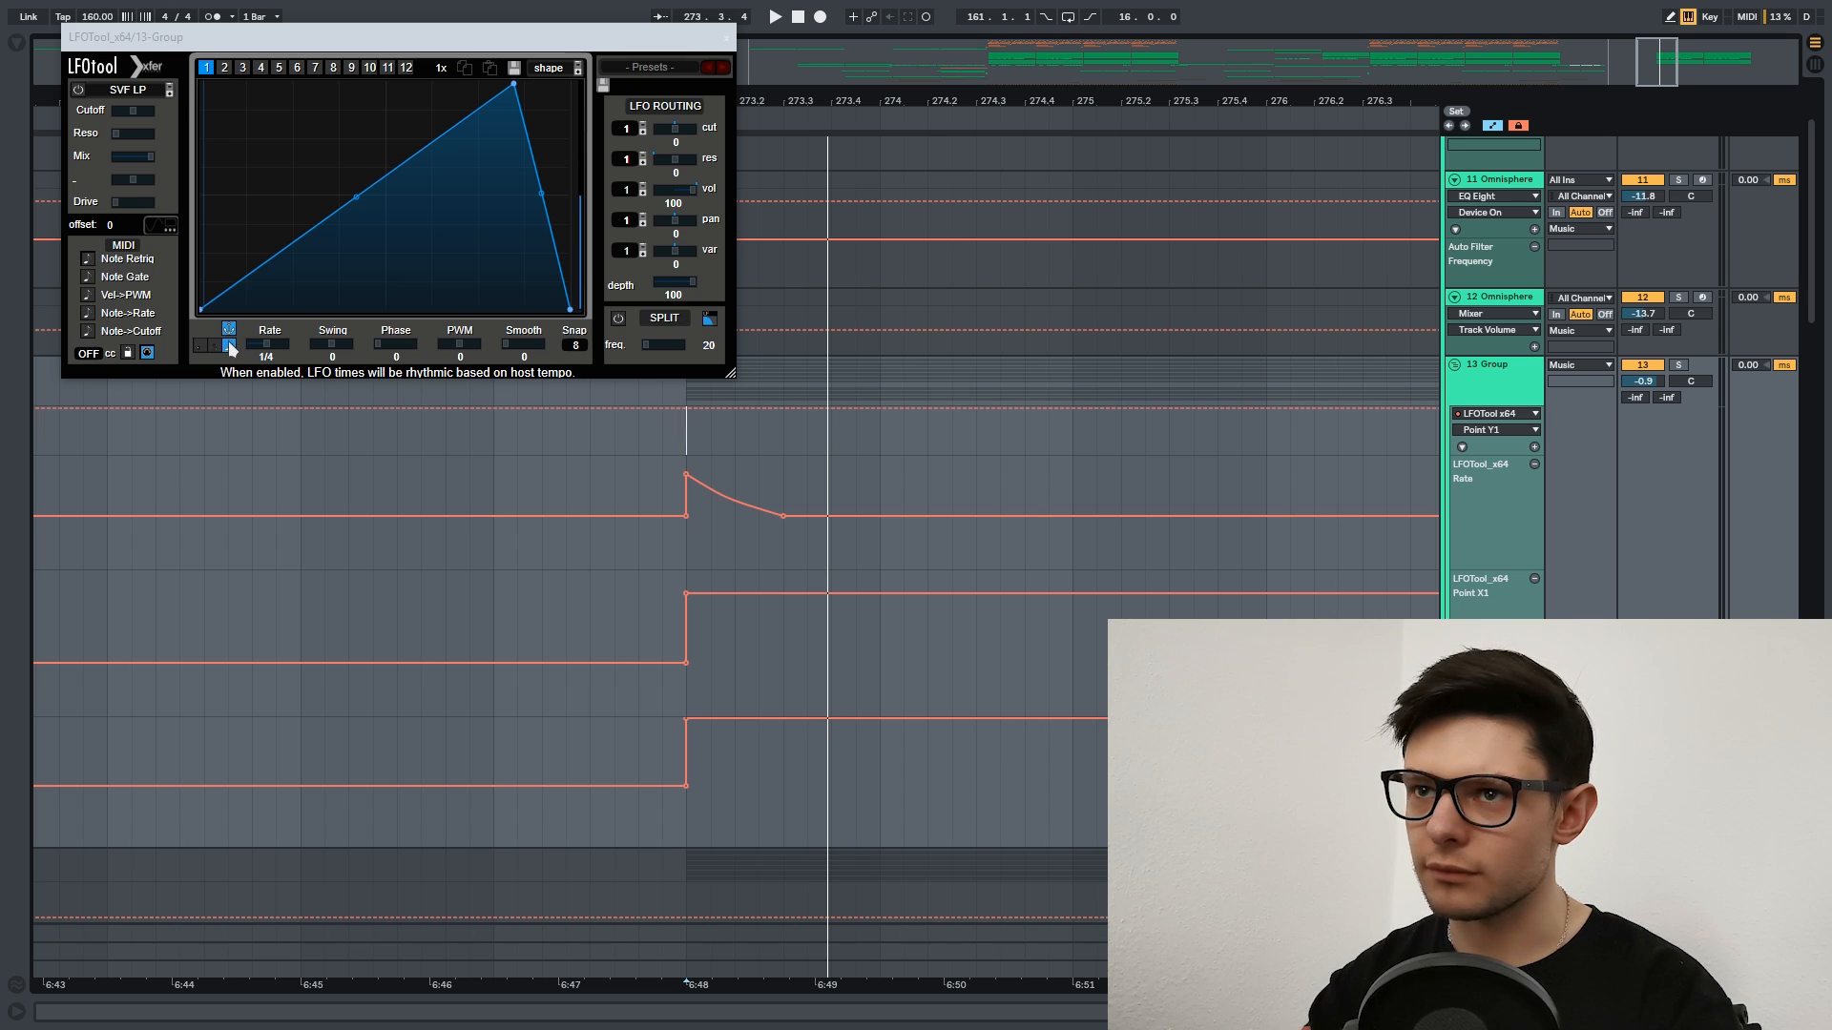
pyautogui.press('space')
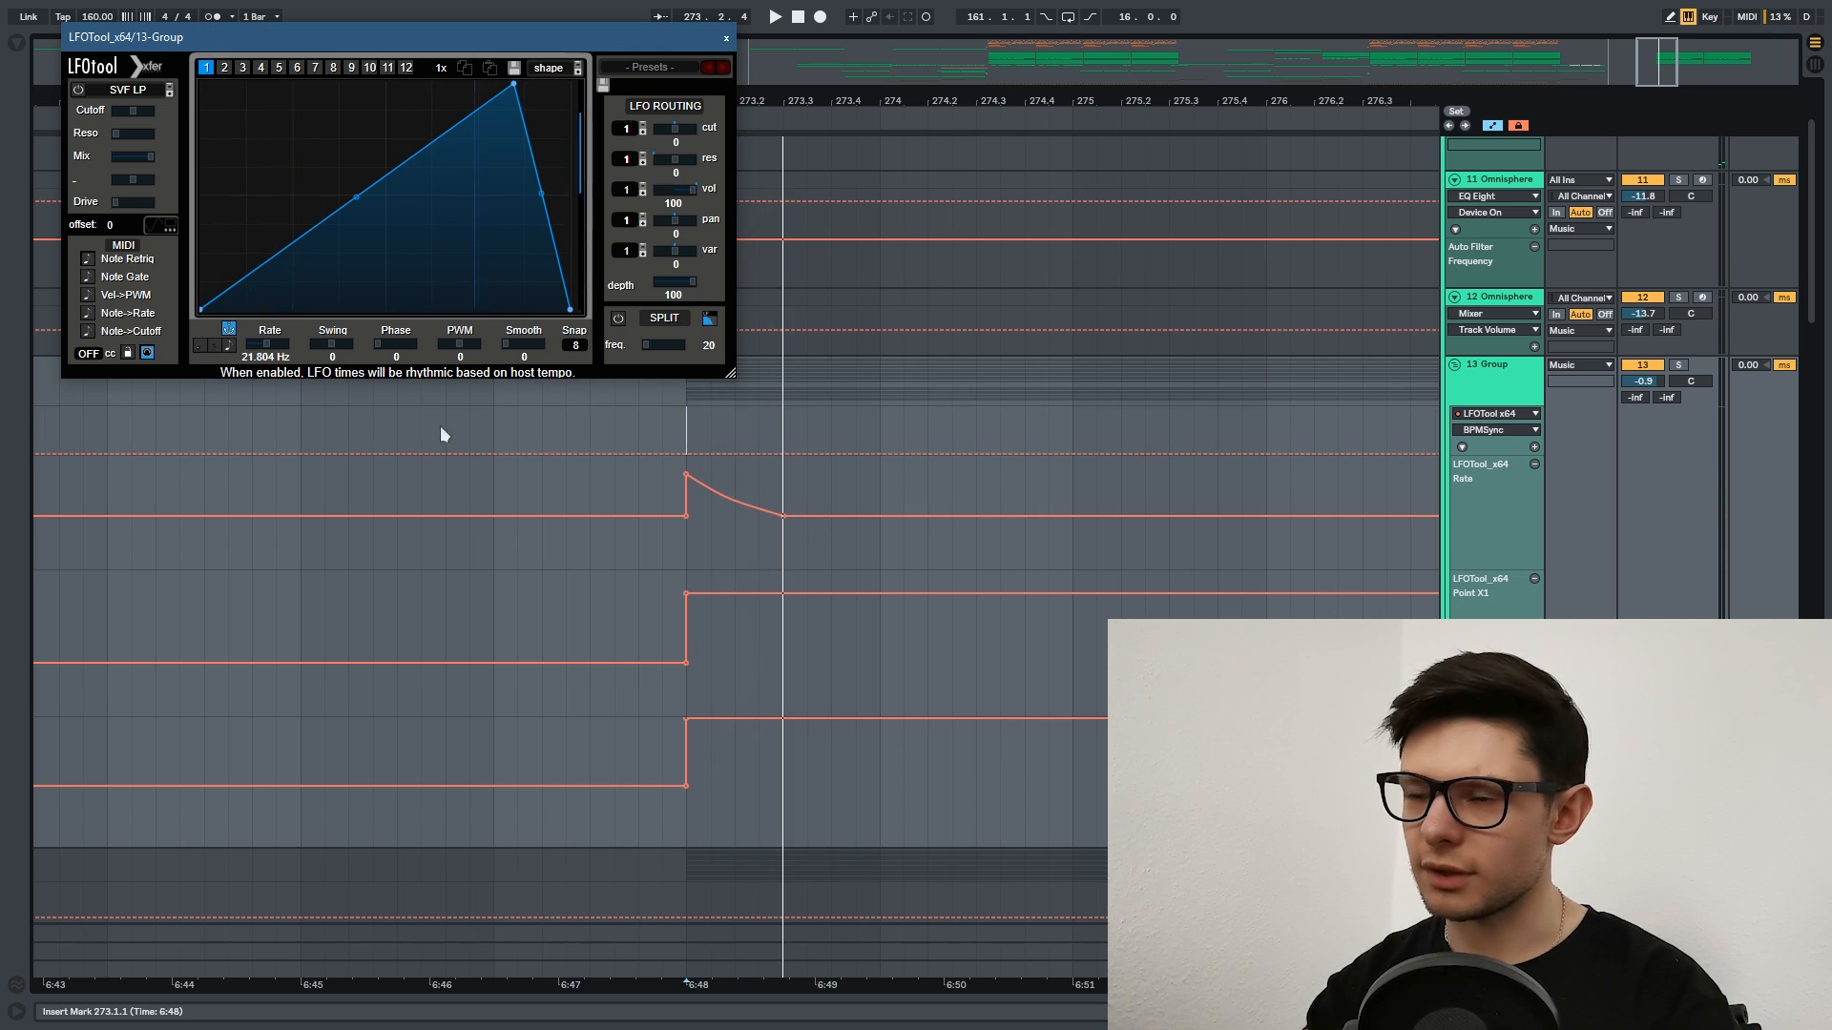
pyautogui.moveTo(776, 527)
pyautogui.mouseDown()
pyautogui.moveTo(776, 557)
pyautogui.moveTo(788, 540)
pyautogui.mouseUp()
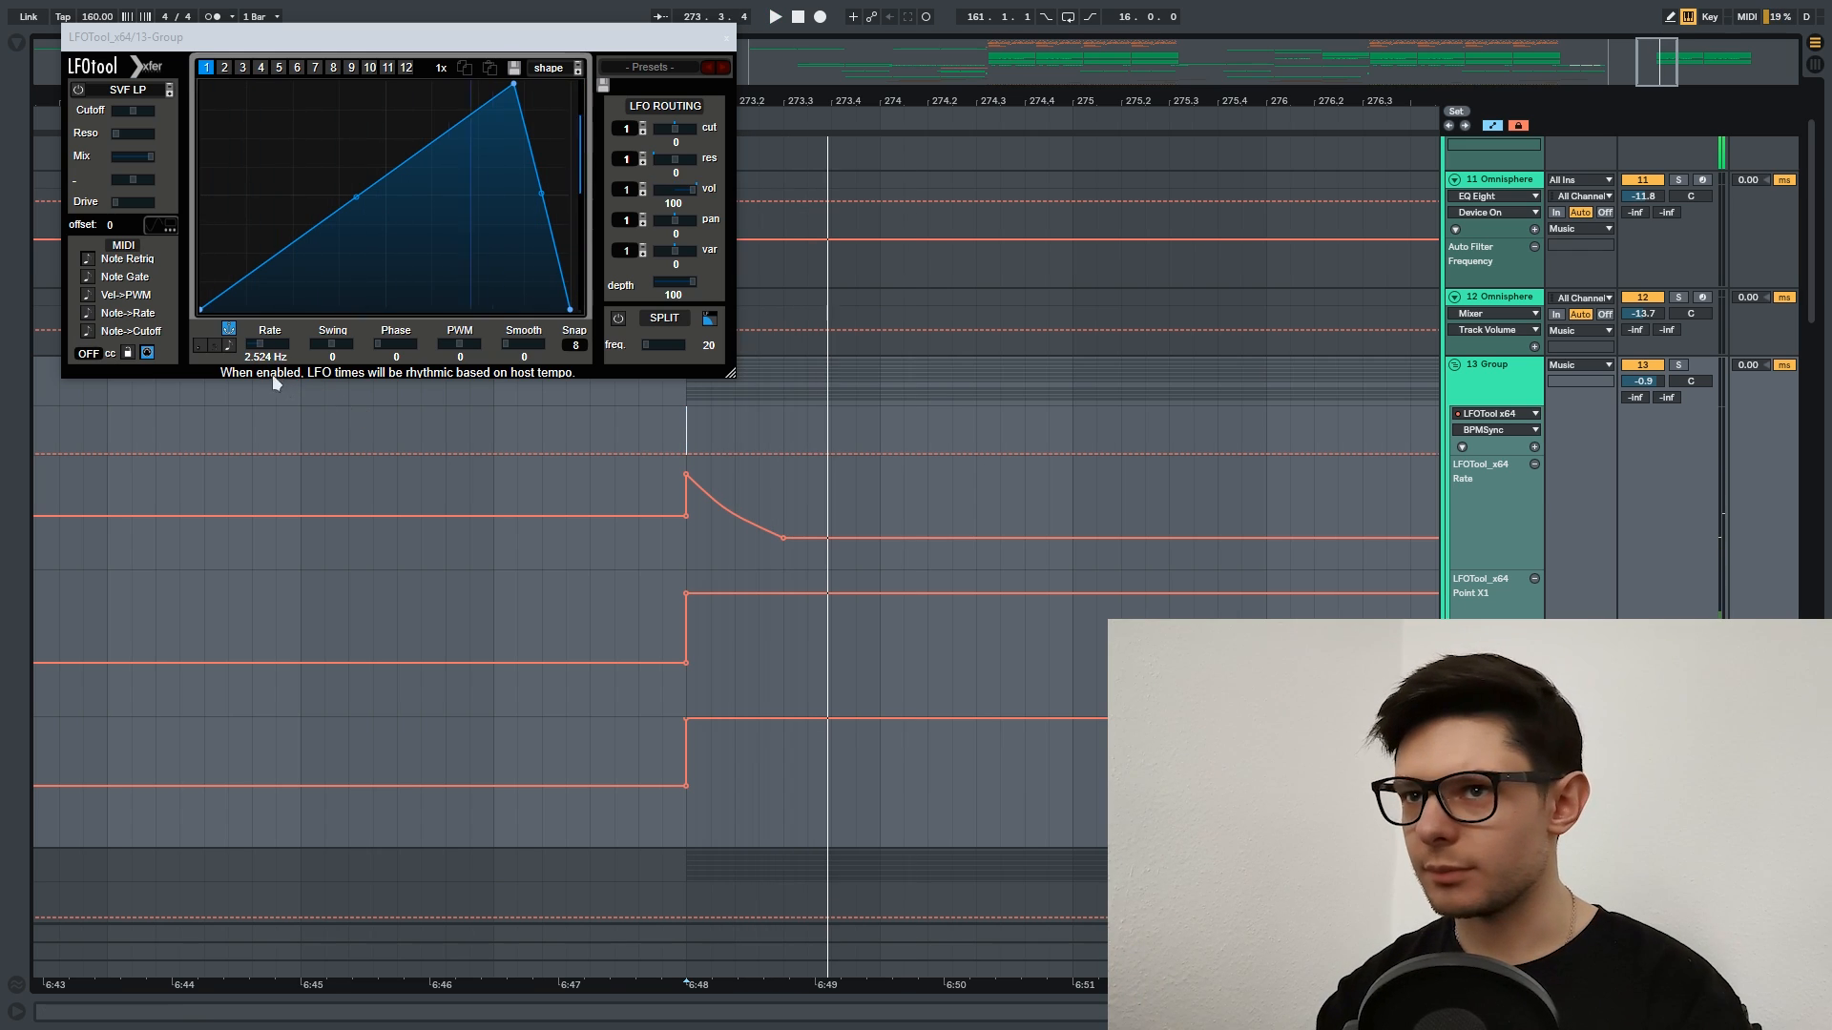
# Turn LFOTool's host tempo sync back on and raise the end of the Rate curve to 1/4.
pyautogui.click(229, 344)
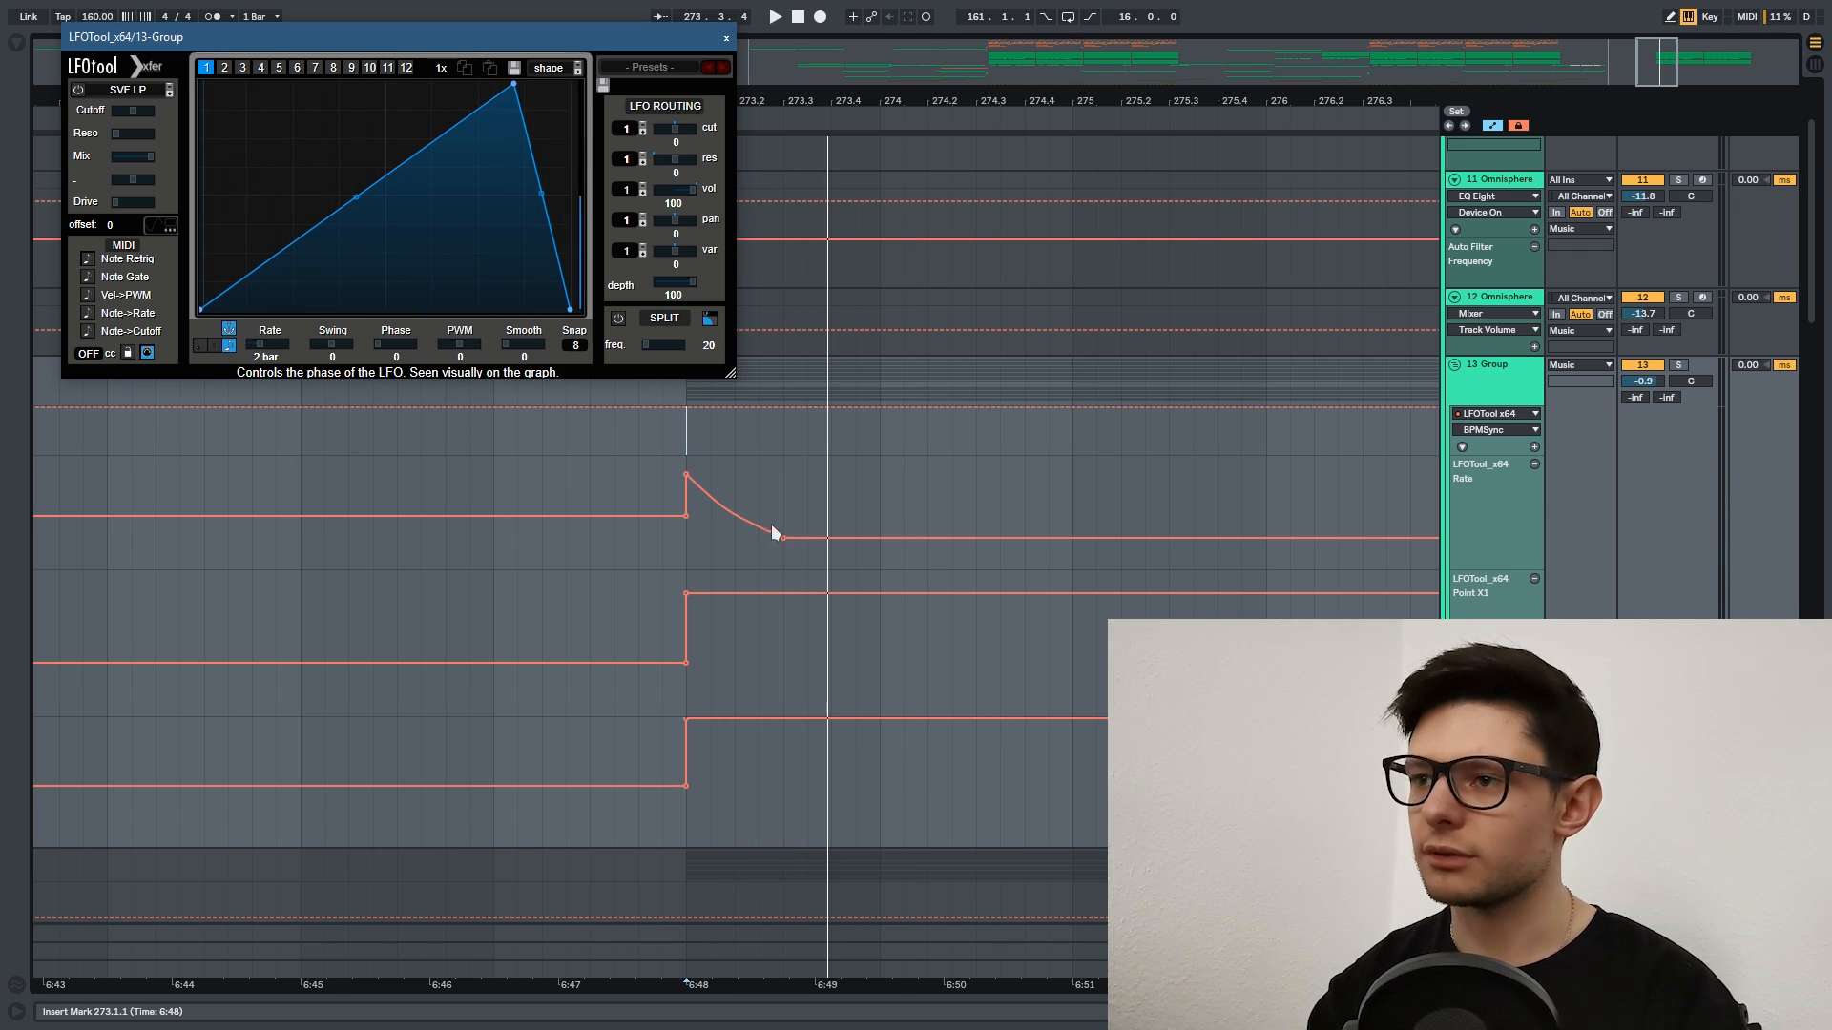
pyautogui.moveTo(800, 540); pyautogui.dragTo(800, 515)
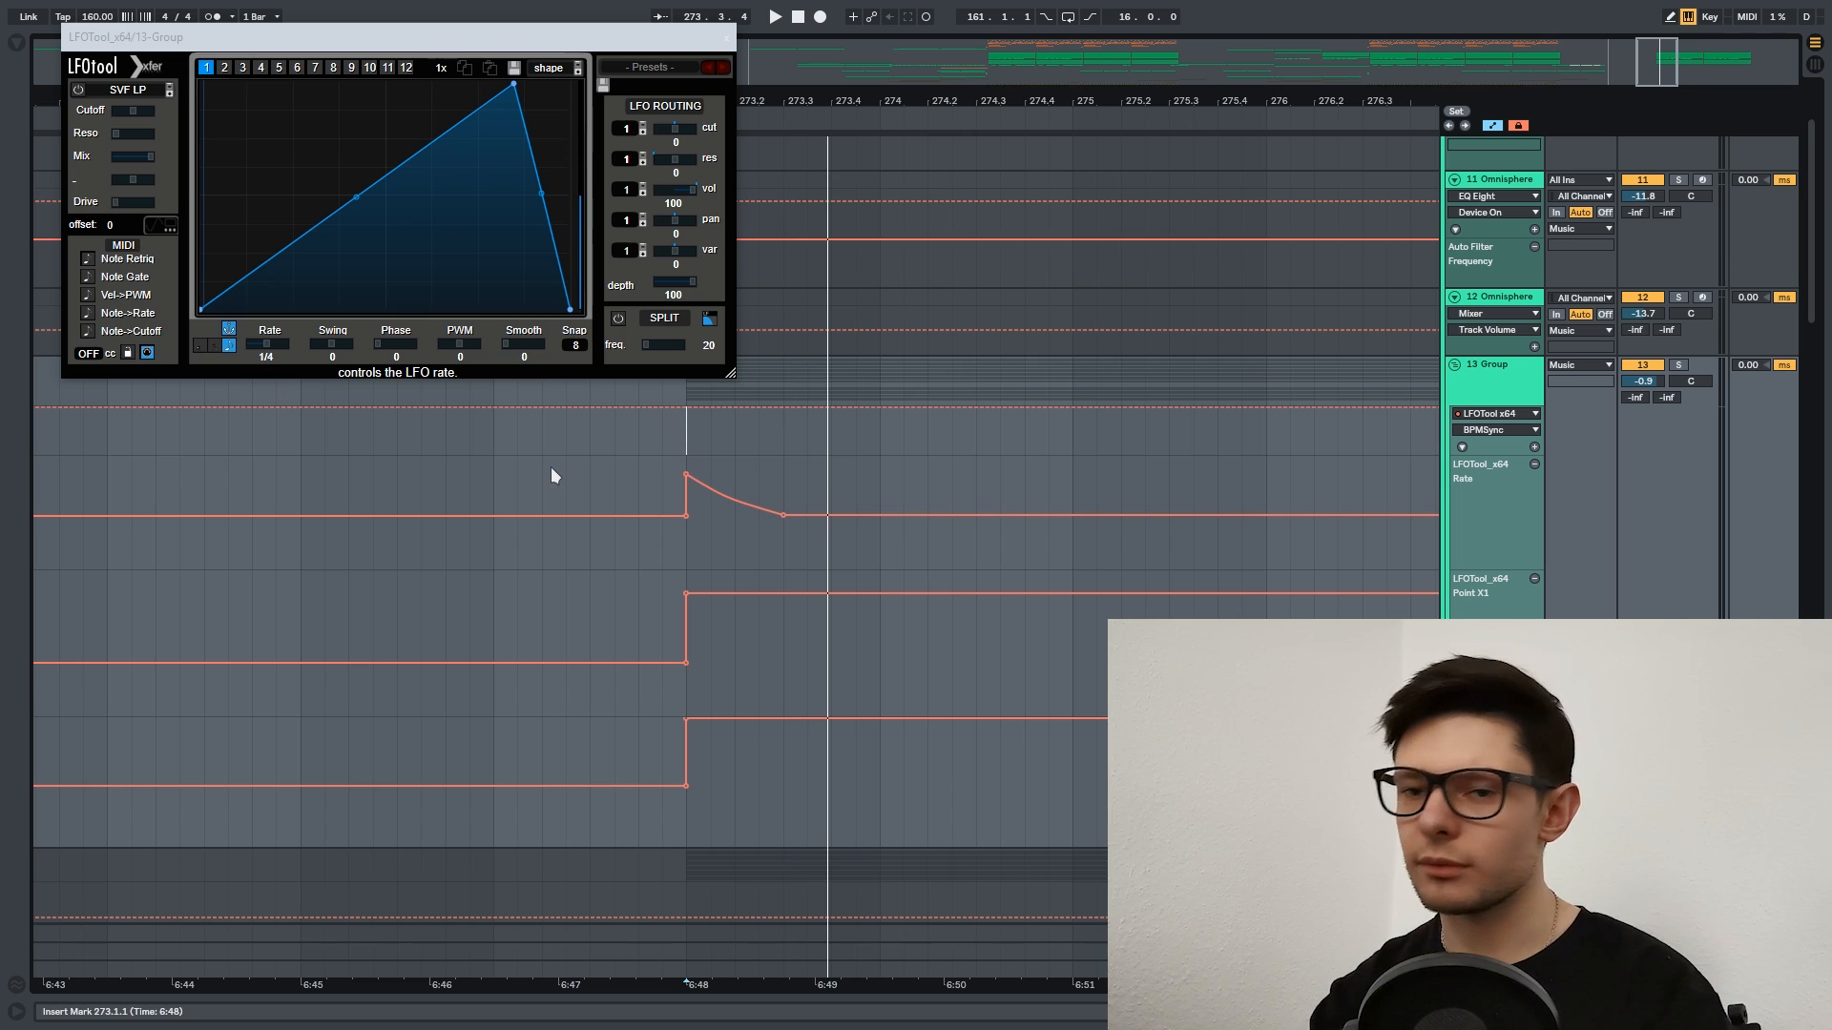
# Replace the Rate curve with a one-beat 1/8 step at bar 273 that returns to 1/4, and audition it.
pyautogui.click(687, 475)
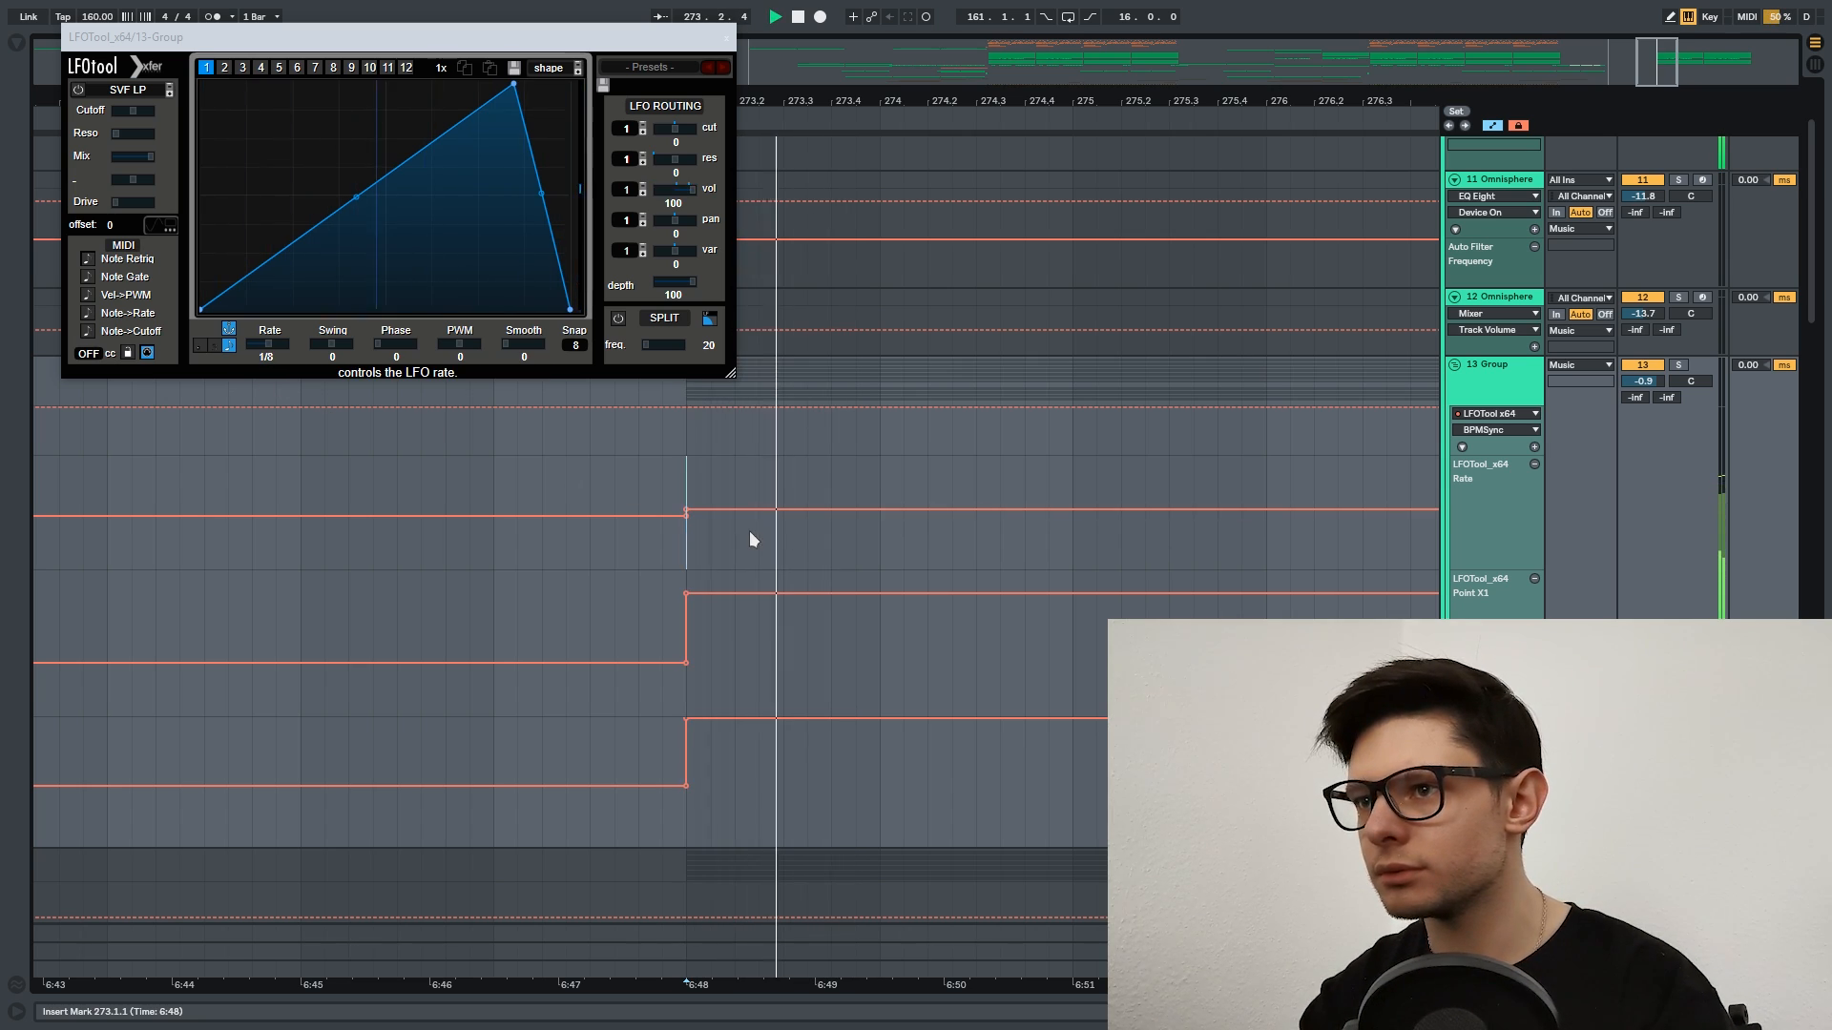
pyautogui.press('space')
pyautogui.press('space')
pyautogui.moveTo(686, 509); pyautogui.dragTo(686, 509)
pyautogui.press('space')
pyautogui.press('space')
# Shift the Point X1 automation jump one beat after bar 273 at 0.75 and play the passage.
pyautogui.moveTo(686, 593); pyautogui.dragTo(763, 606)
pyautogui.press('space')
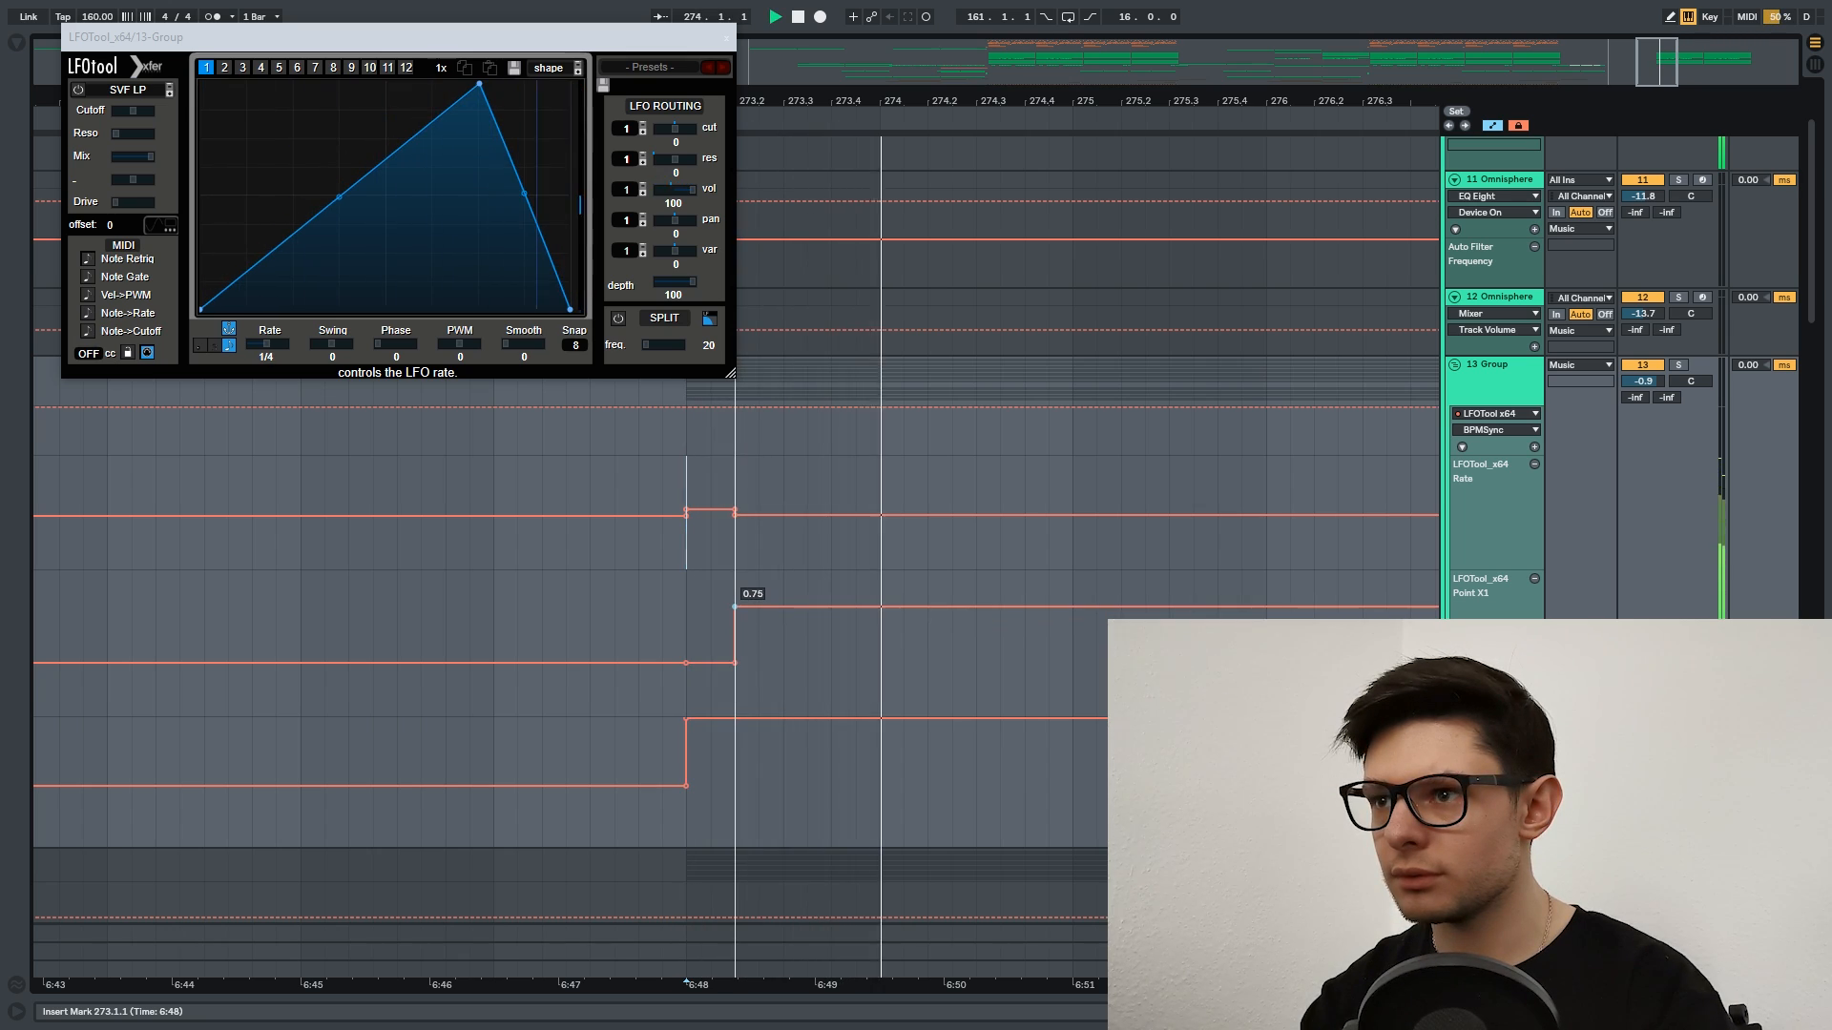
pyautogui.press('space')
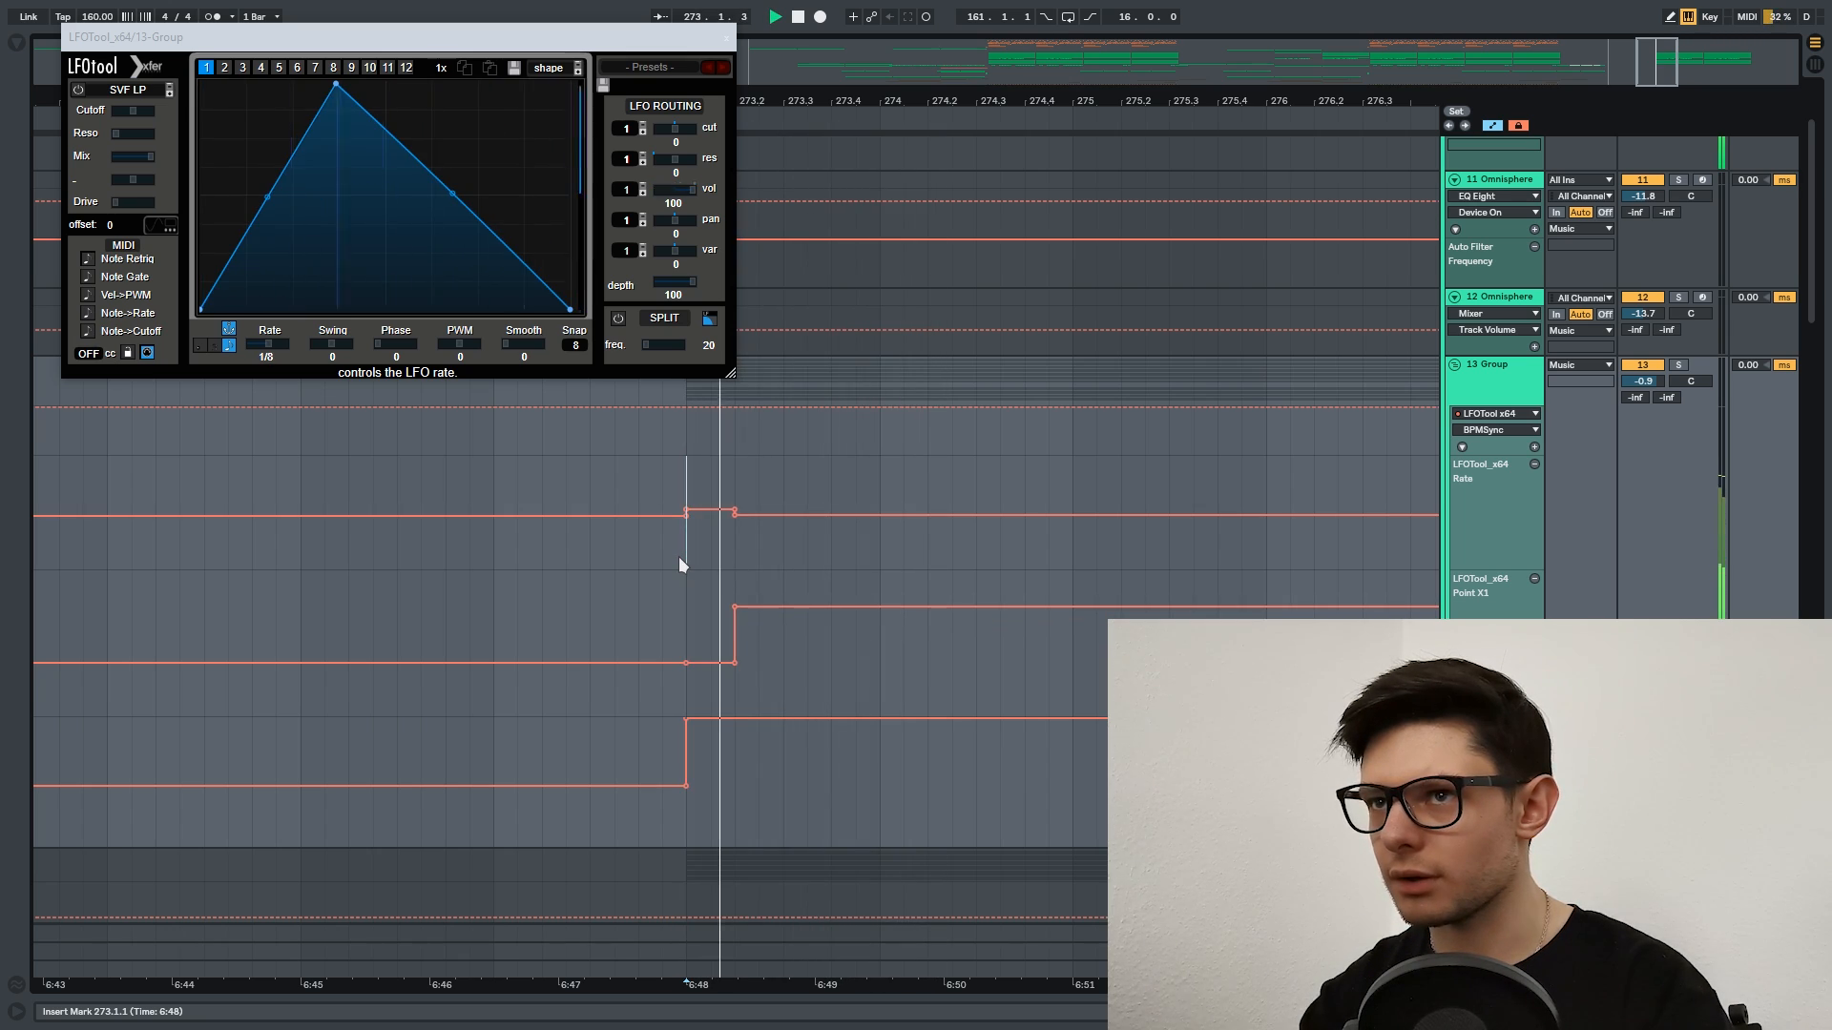
pyautogui.moveTo(959, 560); pyautogui.dragTo(817, 548)
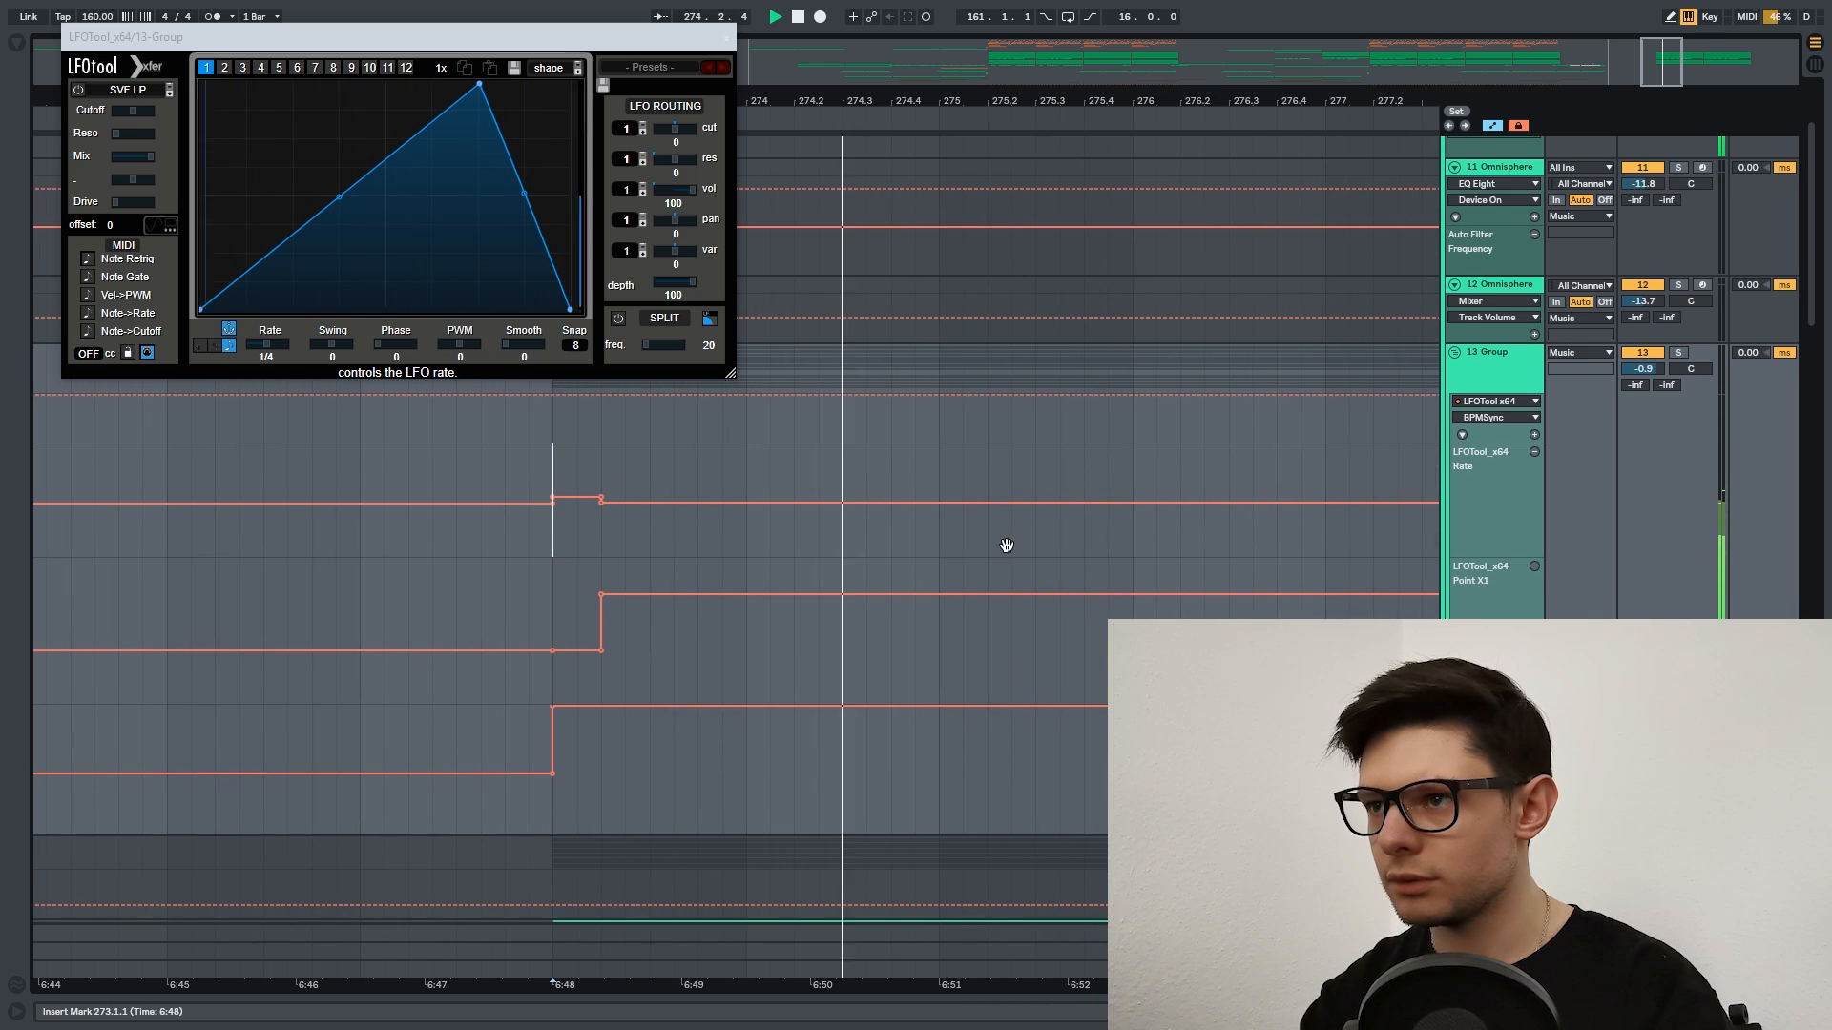
pyautogui.moveTo(1006, 545); pyautogui.dragTo(955, 550)
pyautogui.press('space')
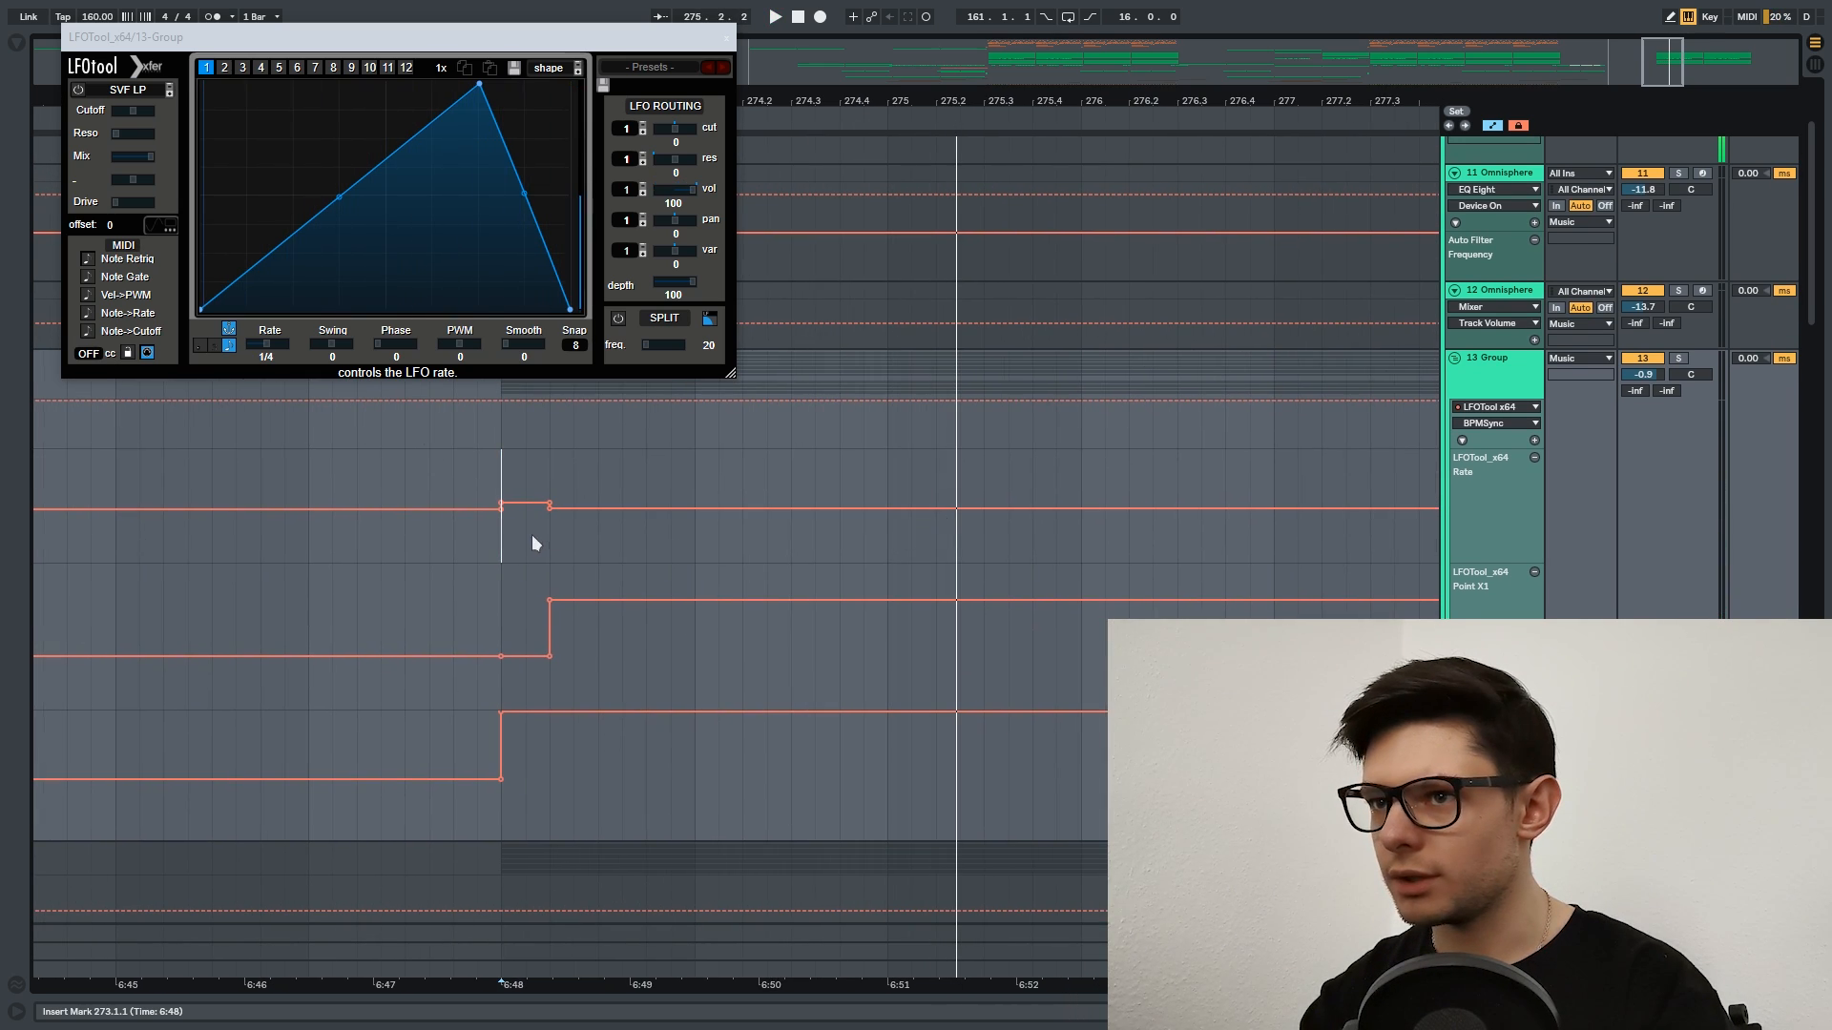
# Duplicate the one-beat 1/8 Rate step to beats 2 and 4 of bar 275 and play from 275.1.1.
pyautogui.moveTo(534, 544); pyautogui.dragTo(938, 523)
pyautogui.hotkey('ctrl', 'd')
pyautogui.click(909, 544)
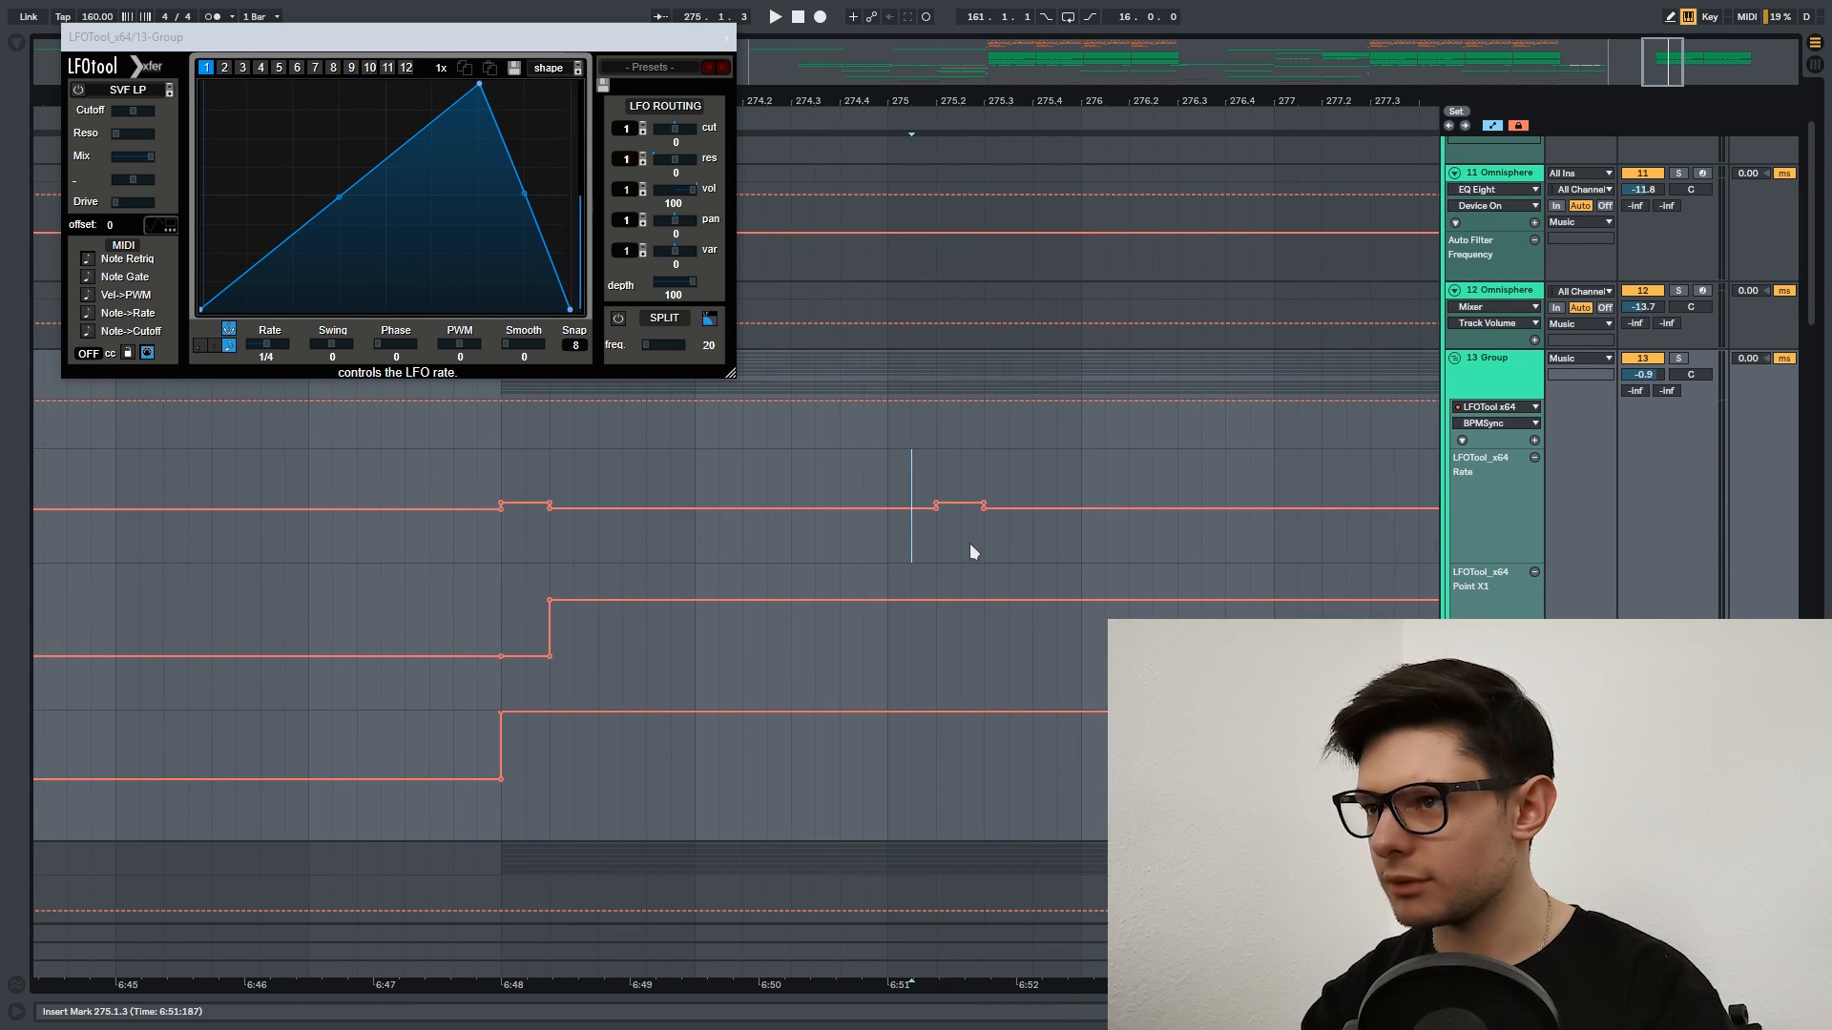
pyautogui.hotkey('ctrl', 'd')
pyautogui.click(898, 563)
pyautogui.press('space')
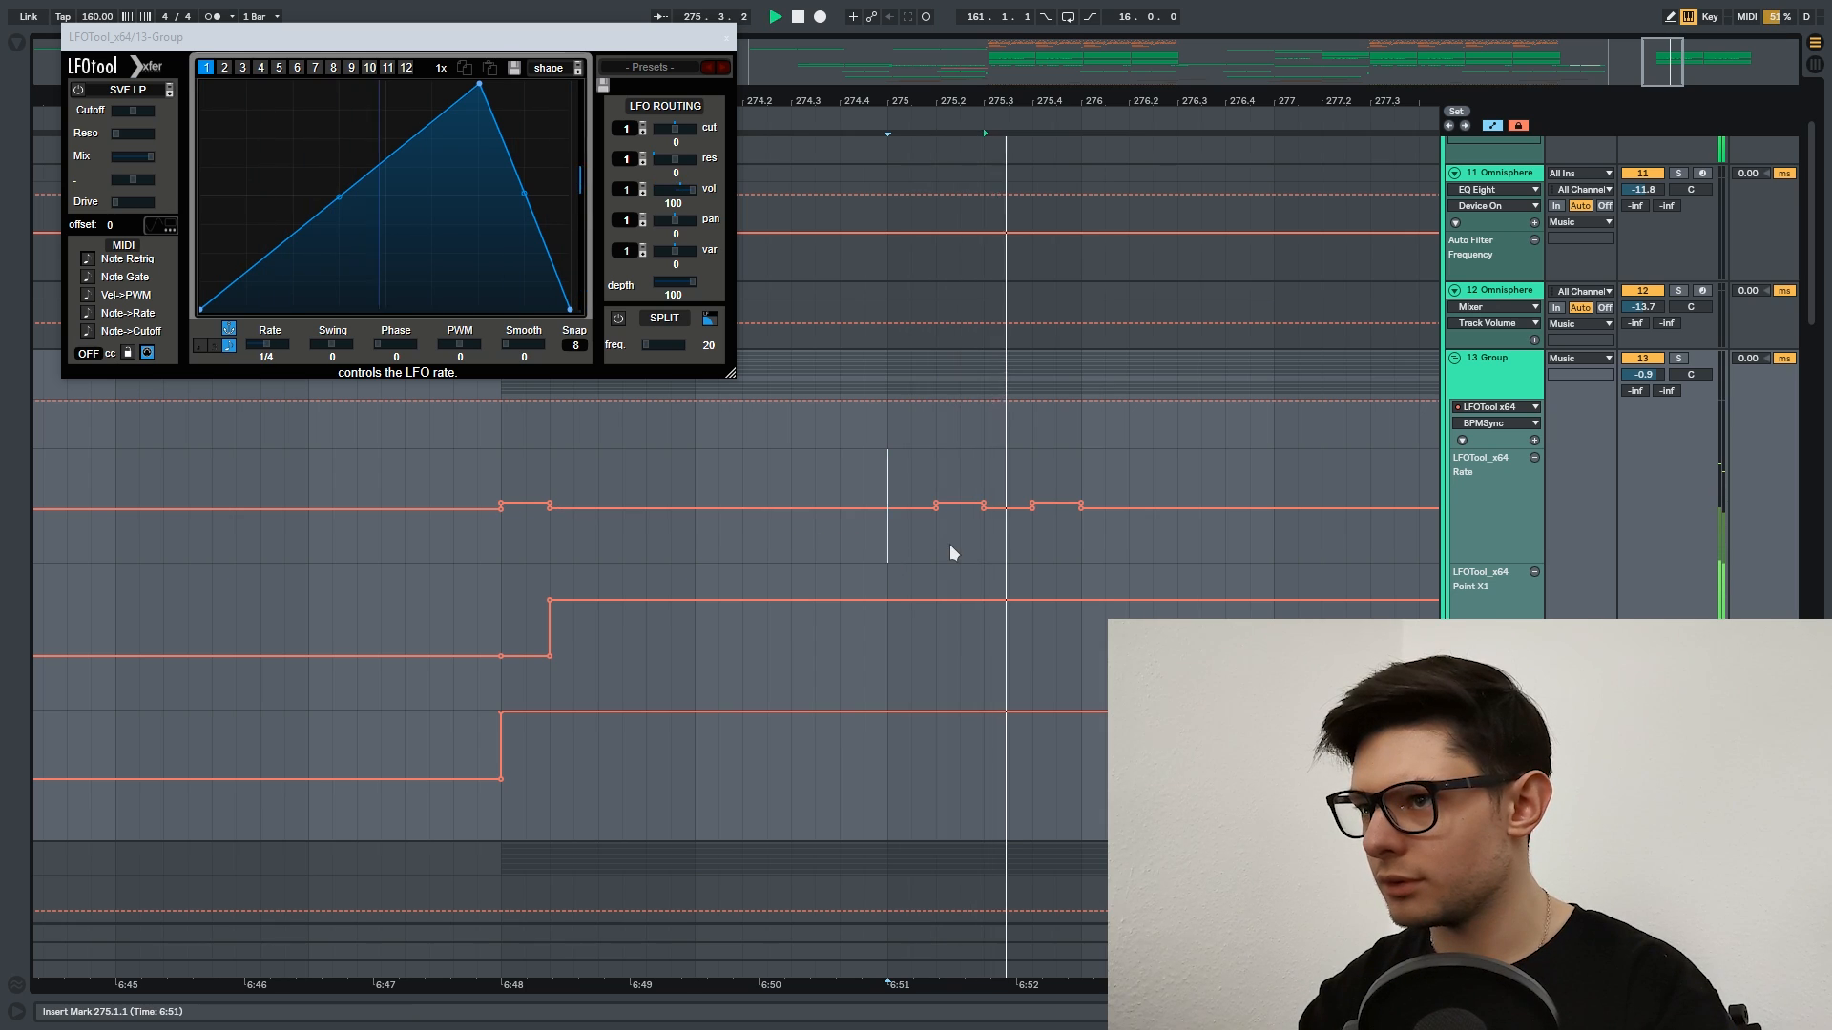
# Replay the duplicated Rate steps in bar 275 from several start positions.
pyautogui.click(949, 544)
pyautogui.press('space')
pyautogui.press('space')
pyautogui.click(941, 546)
pyautogui.press('space')
pyautogui.press('space')
pyautogui.press('space')
pyautogui.click(921, 536)
pyautogui.press('space')
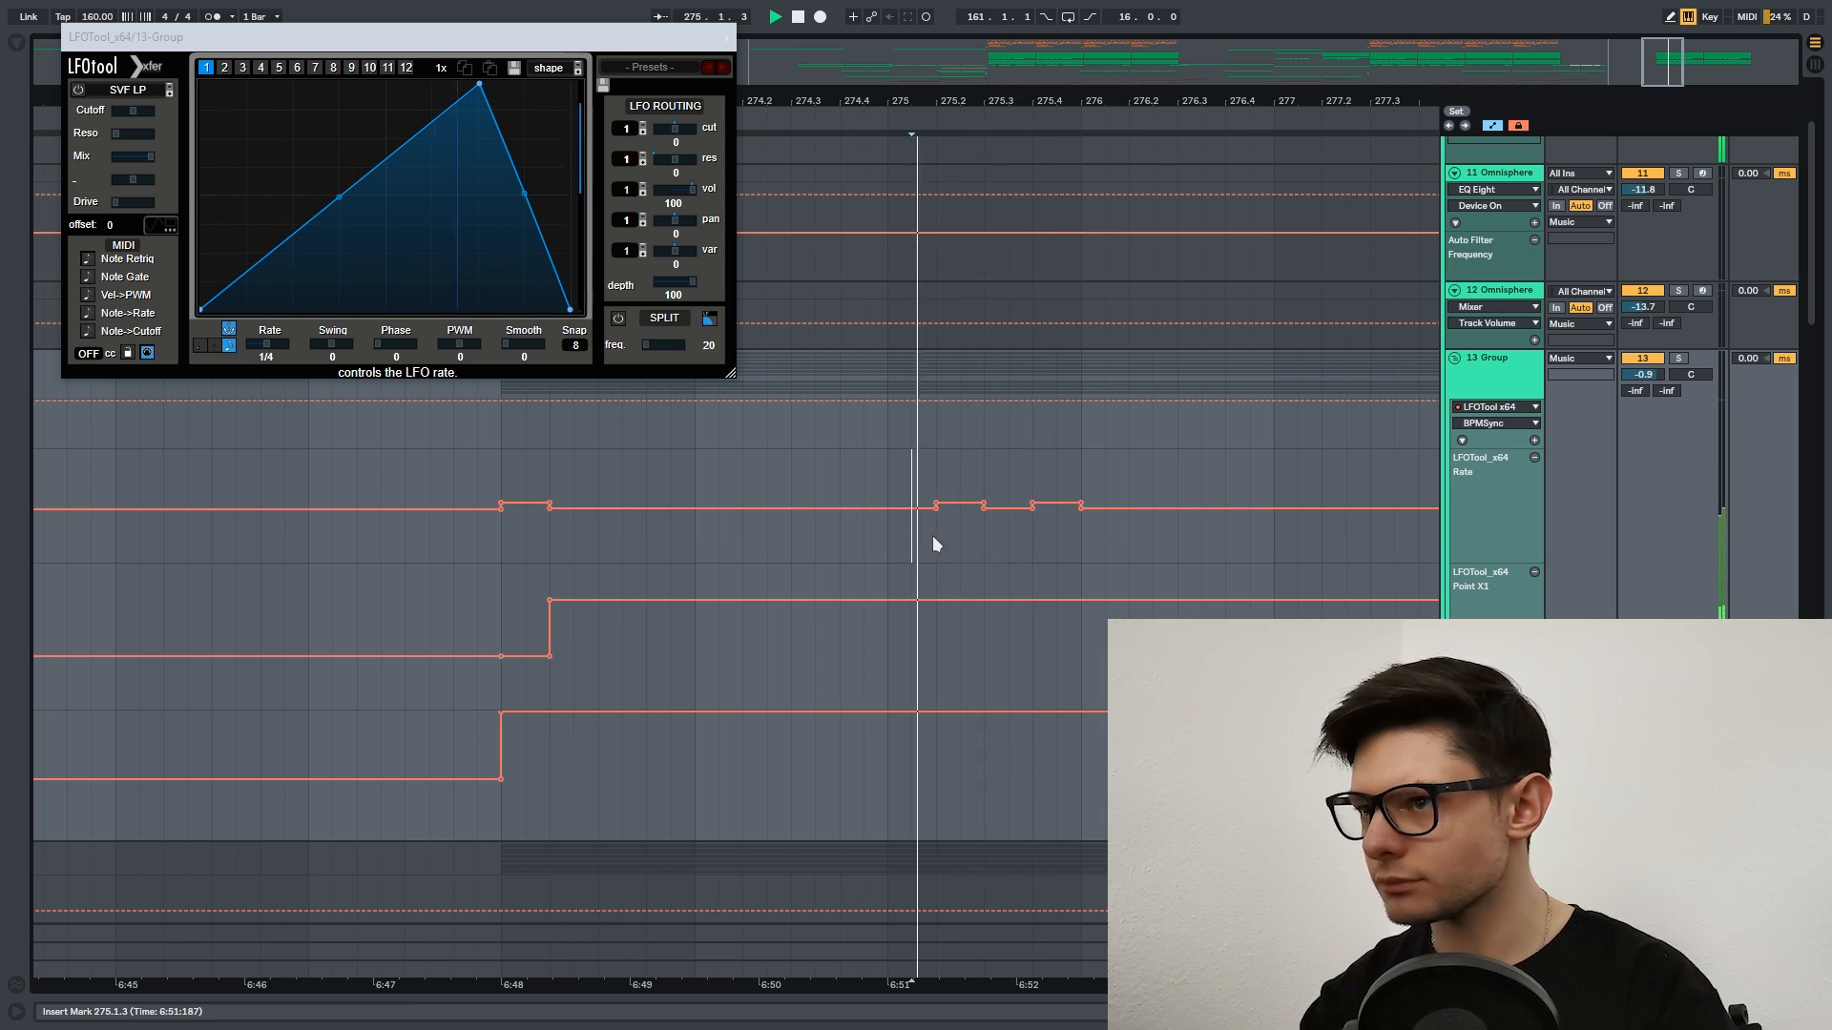
# Move bar 275's second 1/8 Rate step half a beat earlier, to start at 275.3.3, and play it.
pyautogui.press('space')
pyautogui.moveTo(1011, 535); pyautogui.dragTo(928, 546)
pyautogui.hotkey('ctrl', 'd')
pyautogui.click(921, 550)
pyautogui.press('space')
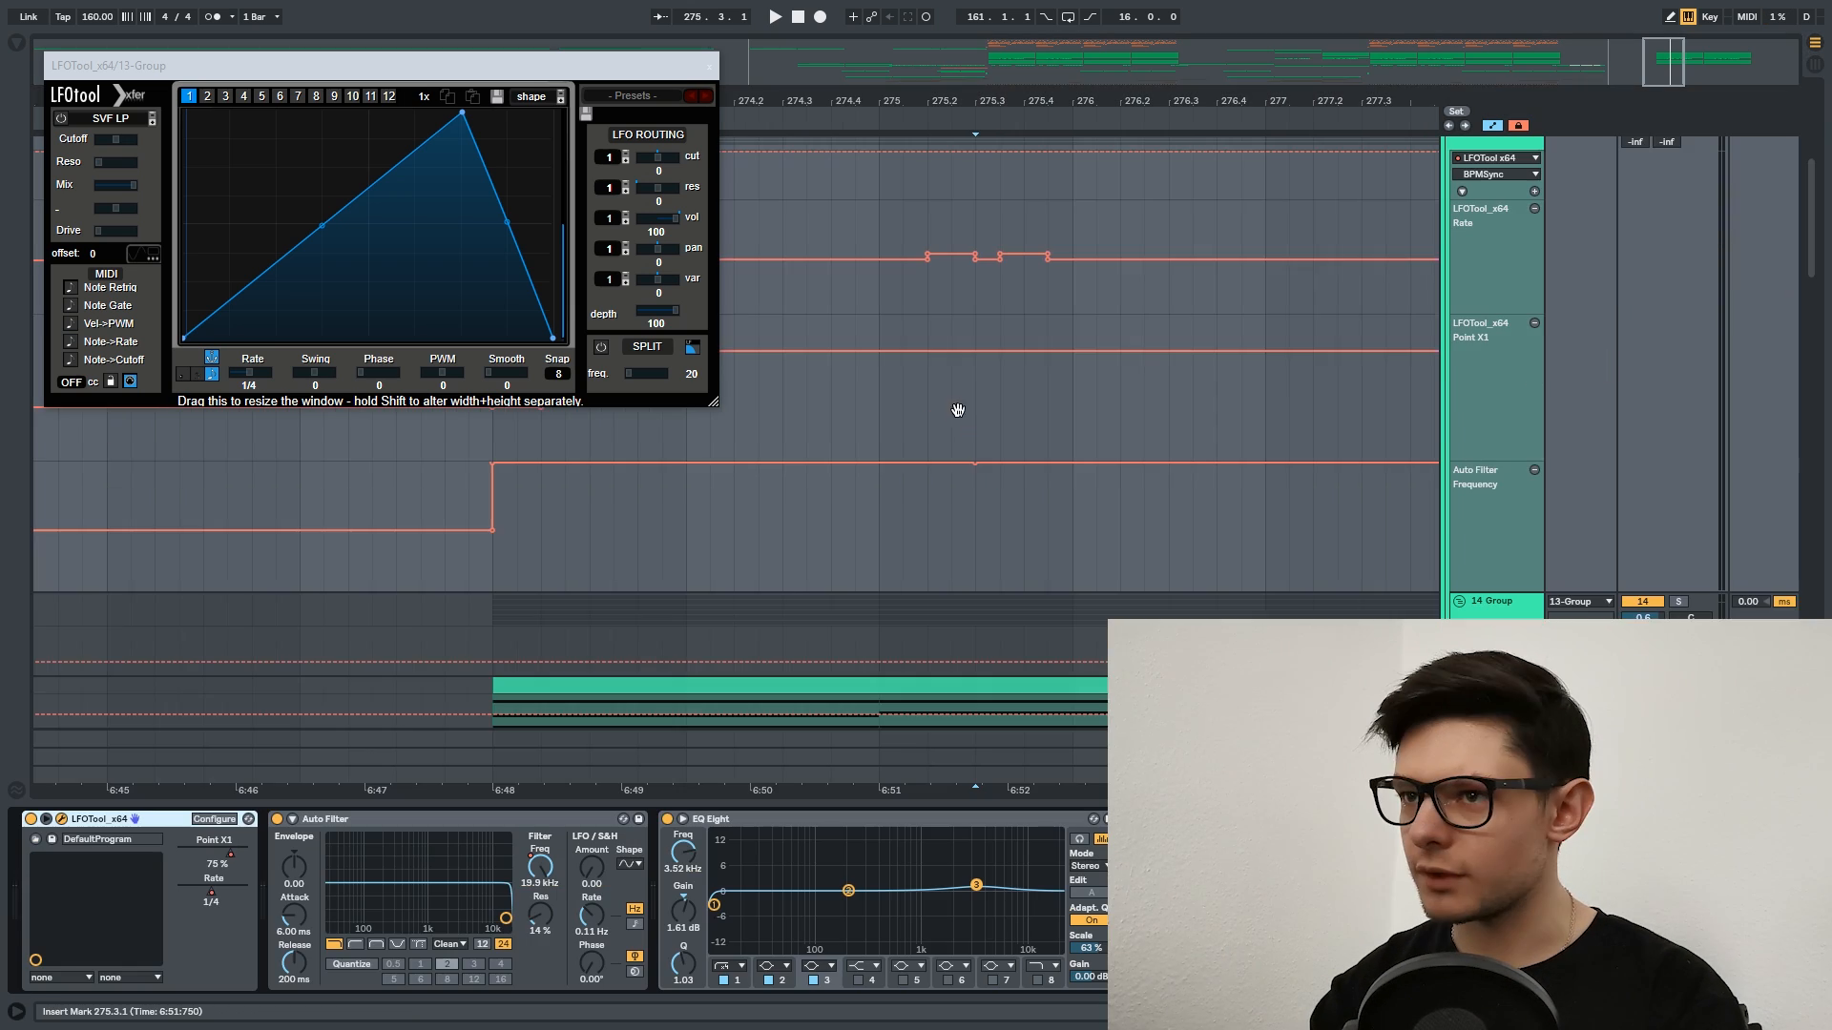
# Drop the Auto Filter Frequency automation to 26.0 Hz for one beat from 275.3.1 and play the passage.
pyautogui.scroll(2, 957, 410)
pyautogui.moveTo(990, 515); pyautogui.dragTo(1035, 504)
pyautogui.press('space')
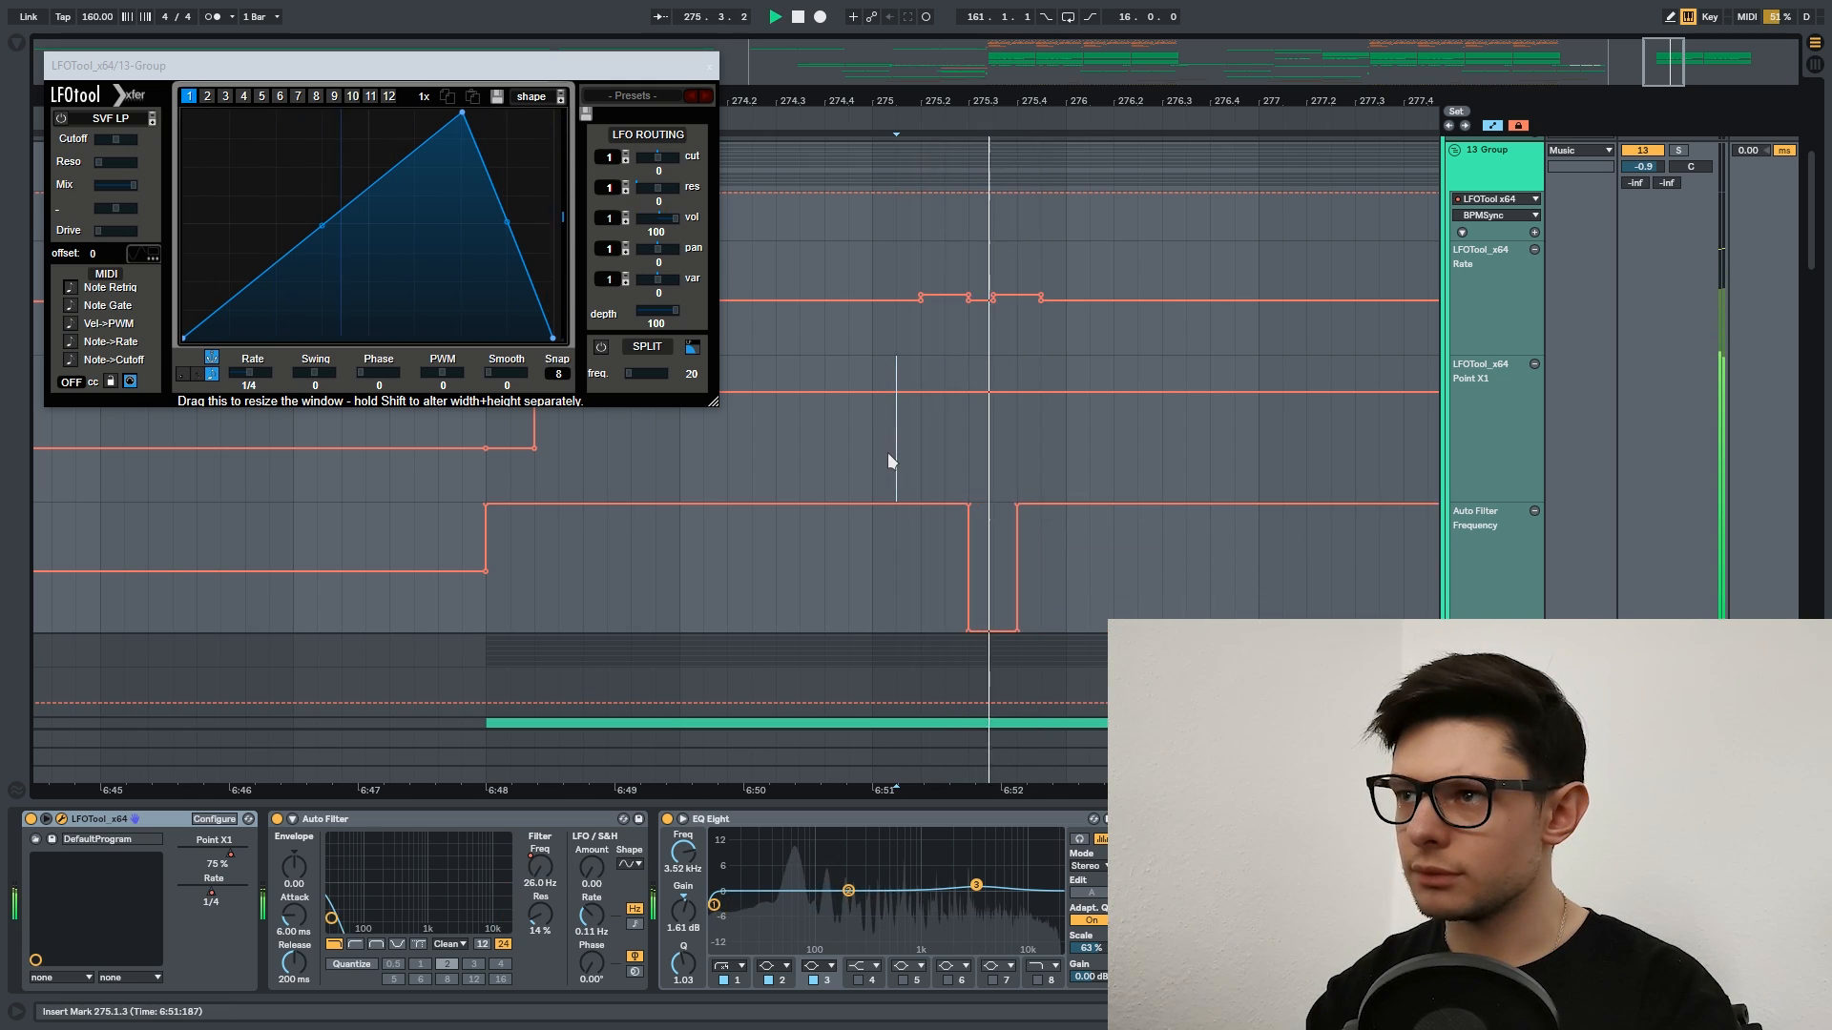
# Shorten the Auto Filter Frequency dip to half a beat with a vertical rise at 275.3.3, and play it.
pyautogui.press('space')
pyautogui.moveTo(1017, 630); pyautogui.dragTo(993, 630)
pyautogui.moveTo(1010, 580); pyautogui.dragTo(999, 497)
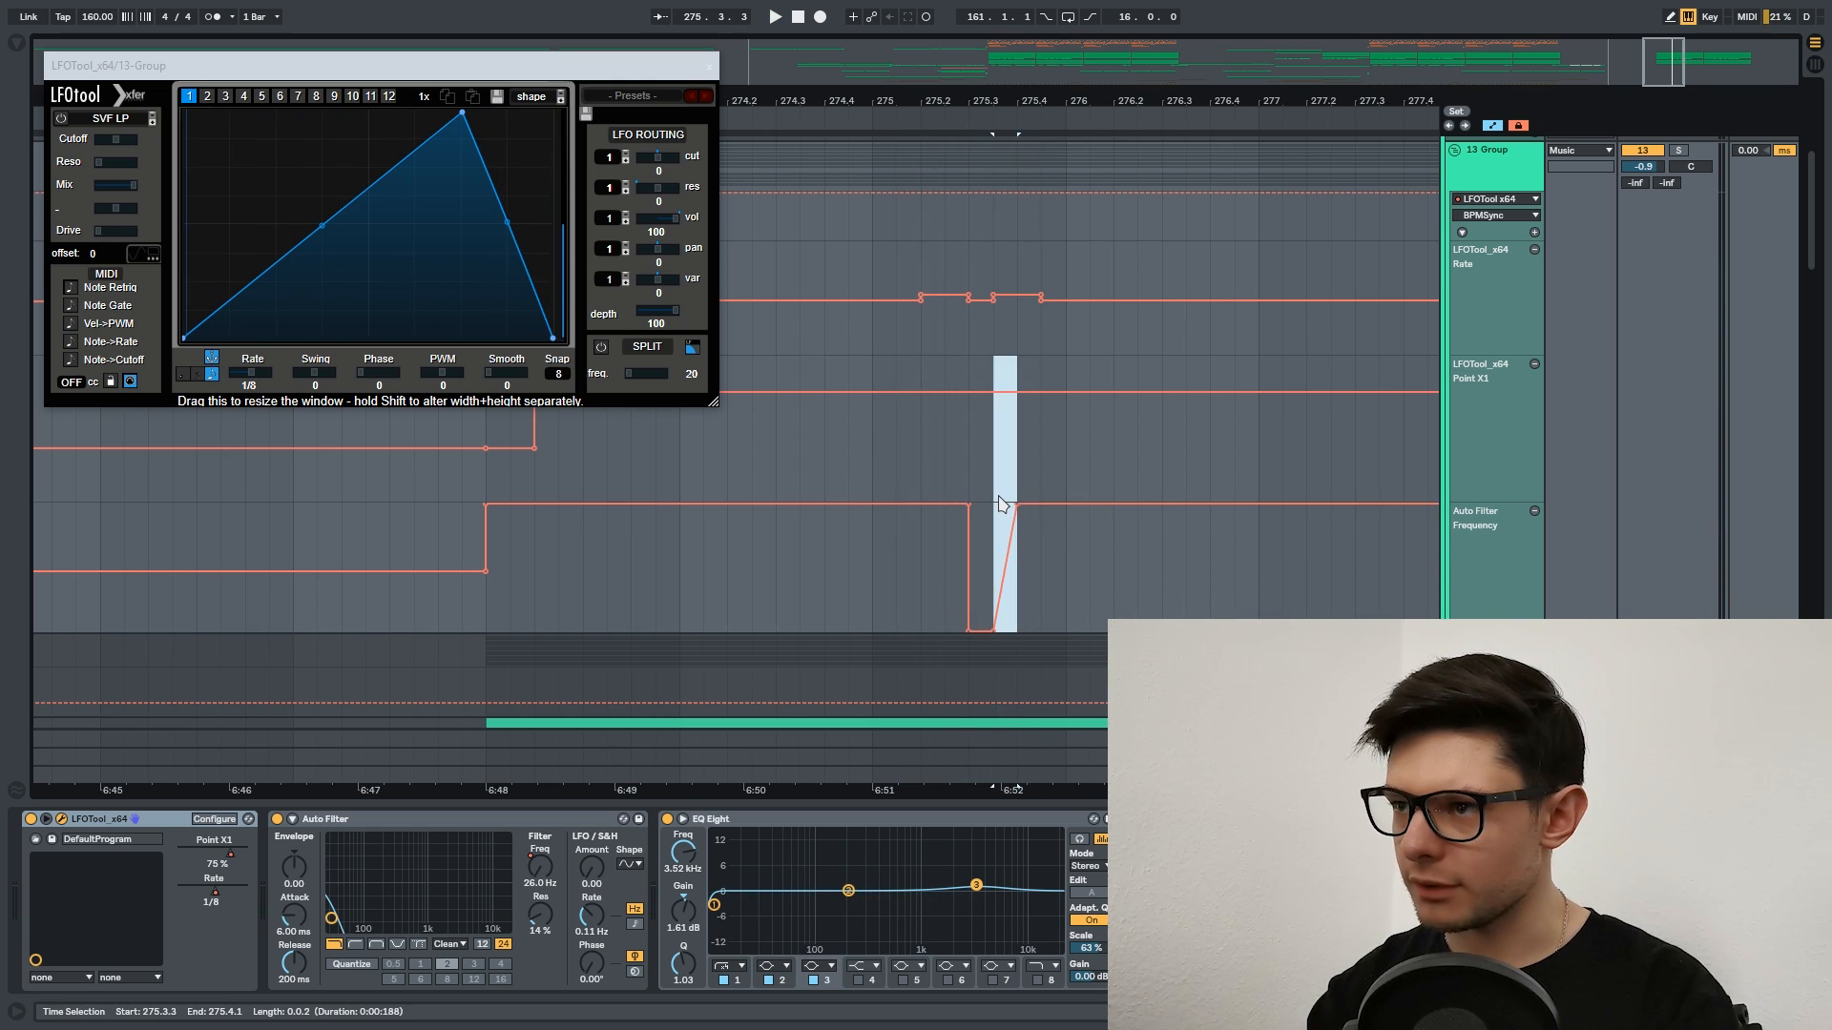
pyautogui.click(897, 460)
pyautogui.press('space')
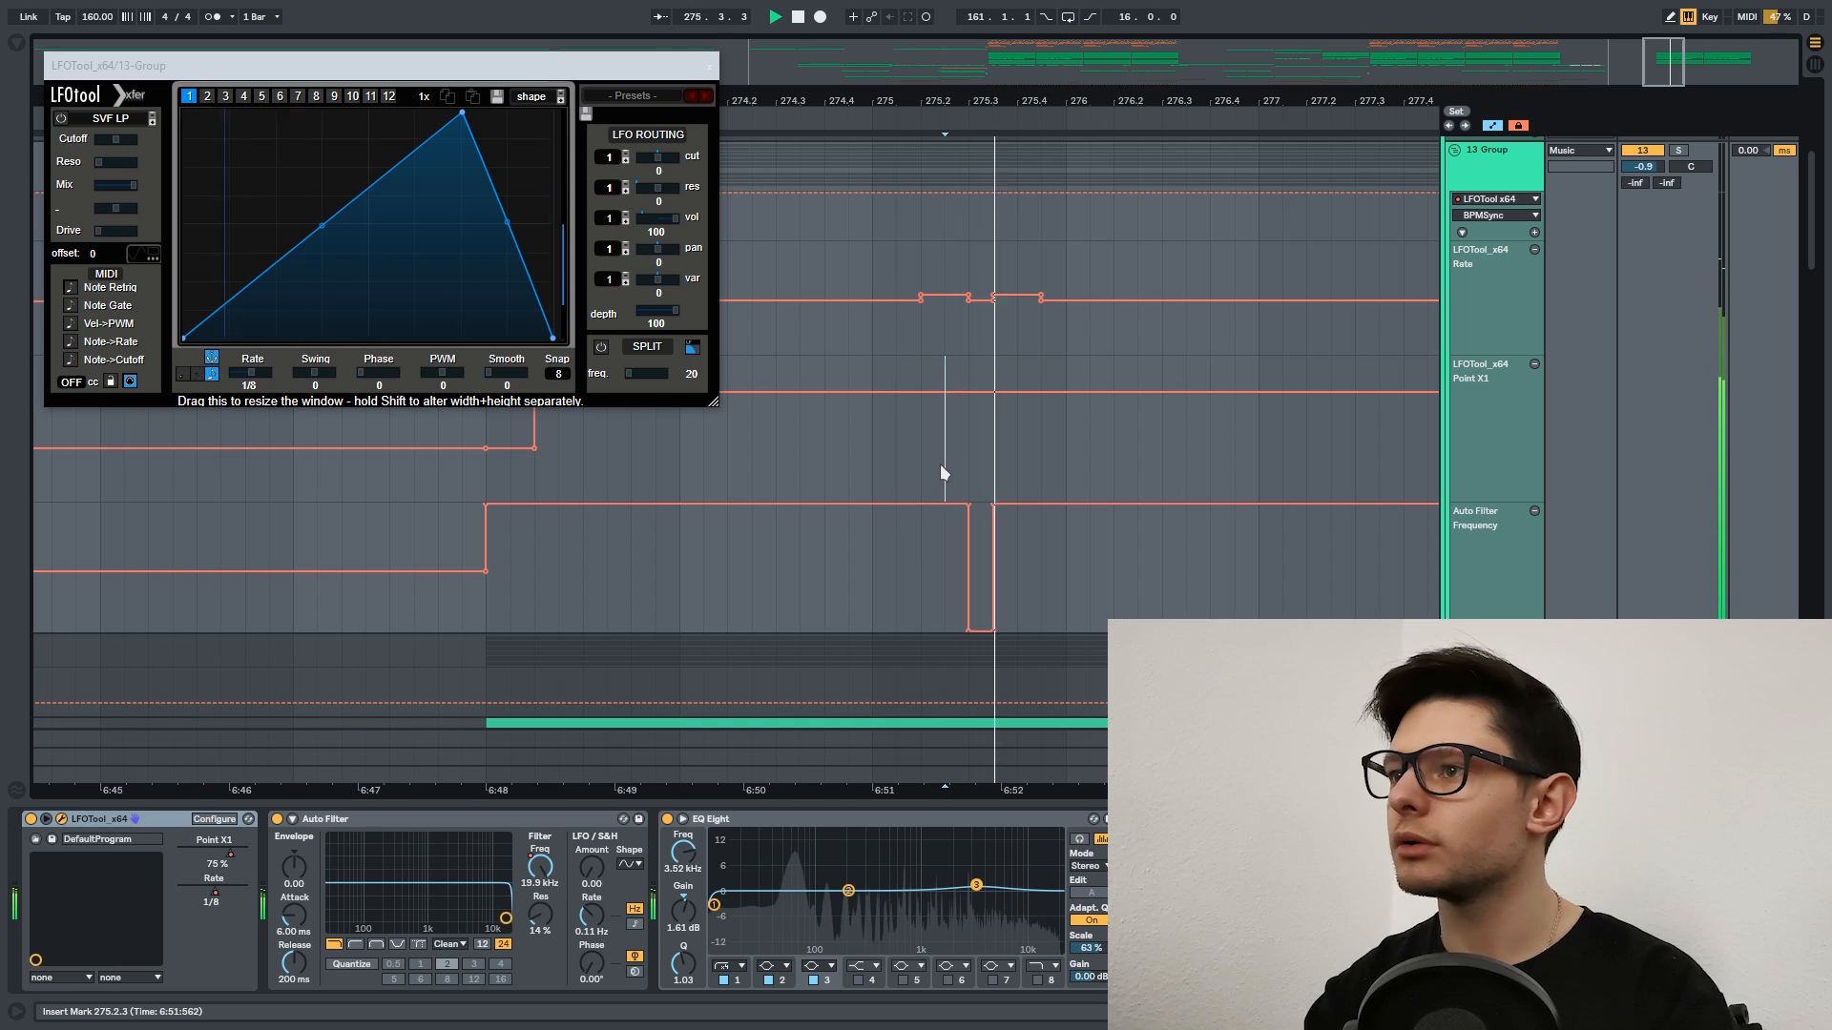
# Replay the shortened filter dip and Rate steps from 275.1.3 and 275.1.1.
pyautogui.click(902, 465)
pyautogui.press('space')
pyautogui.press('space')
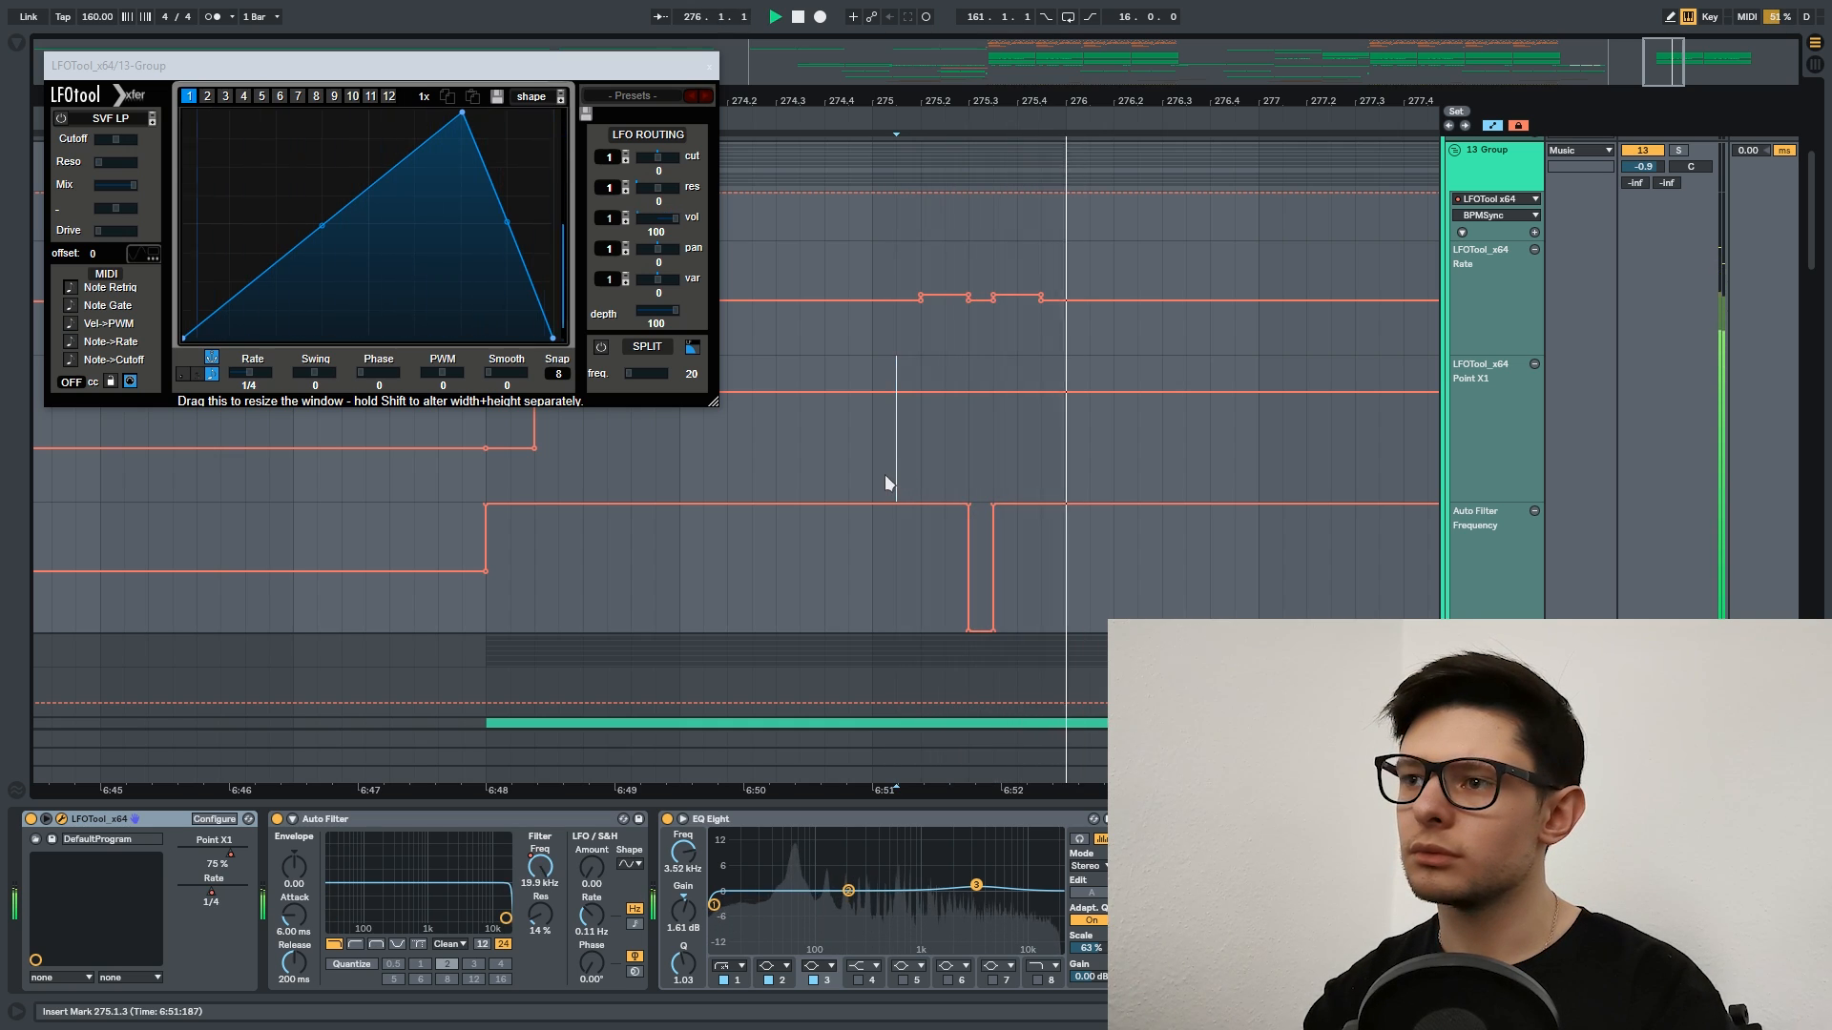
pyautogui.click(874, 481)
pyautogui.press('space')
pyautogui.press('space')
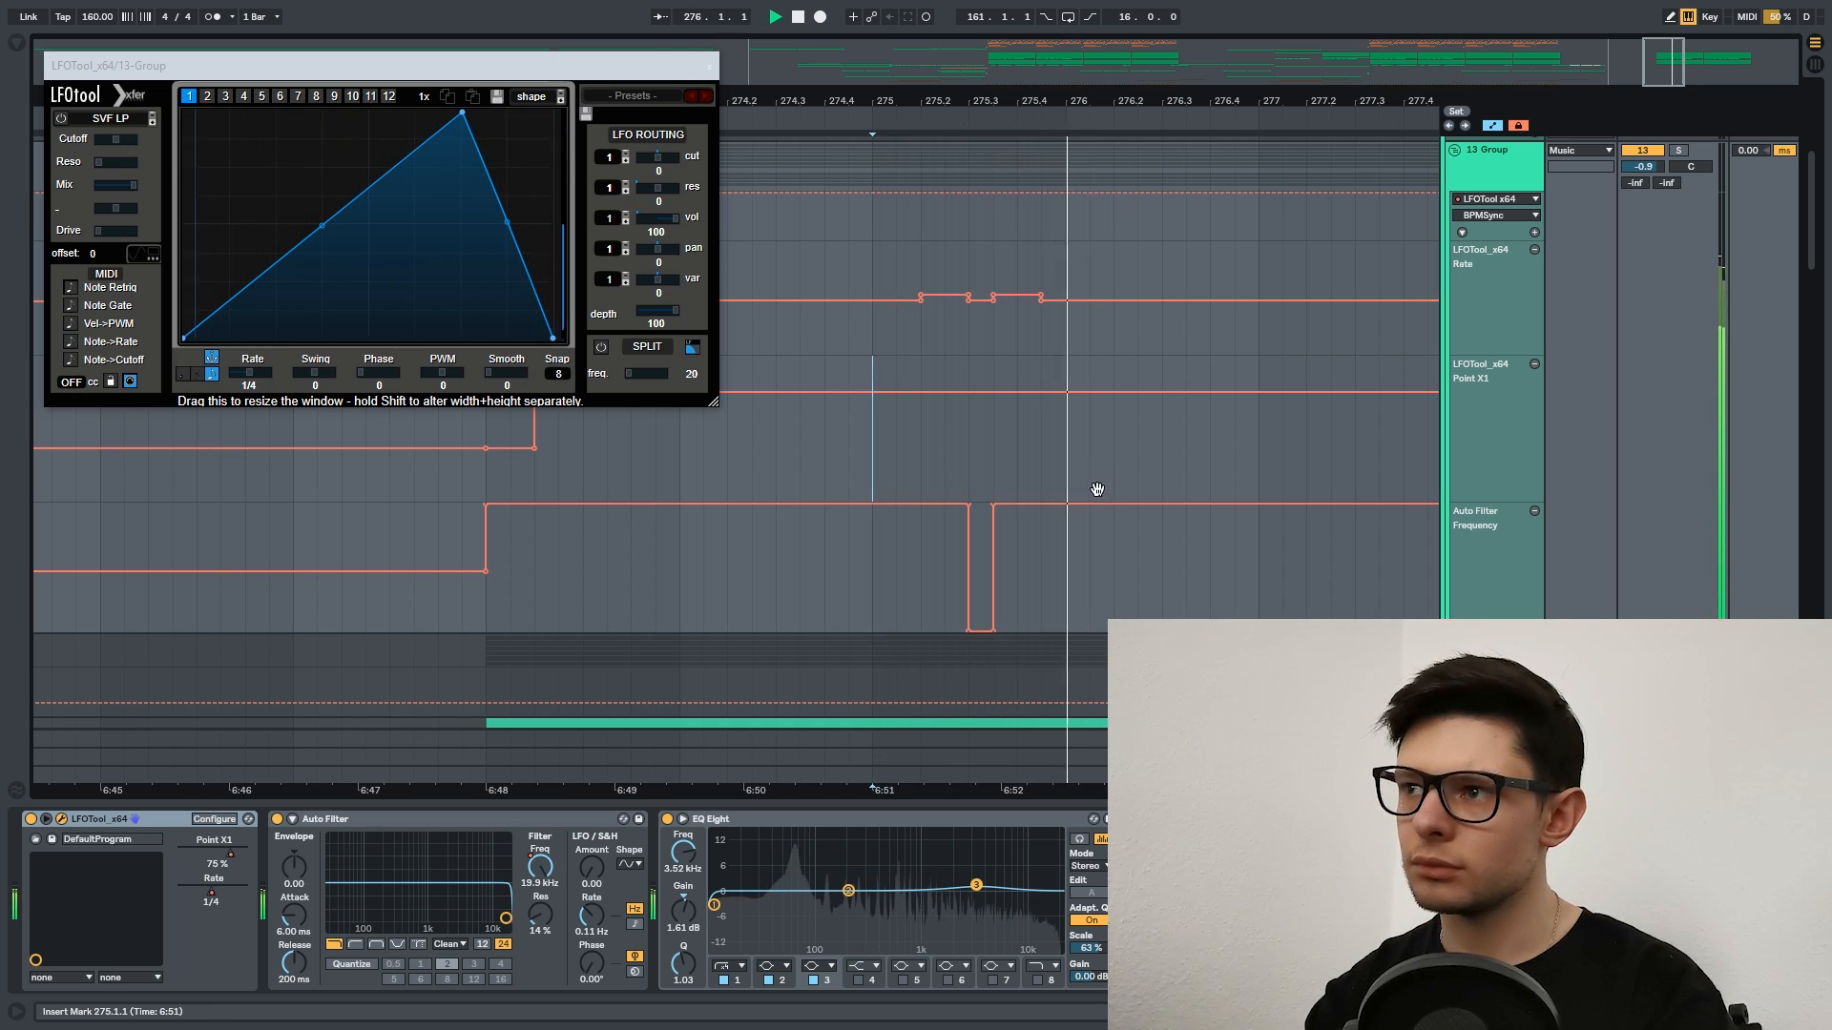
# Copy bar 275's Rate steps and Auto Filter Frequency dip to bar 276 while playing from bar 273.
pyautogui.moveTo(668, 65); pyautogui.dragTo(588, 477)
pyautogui.press('space')
pyautogui.click(487, 326)
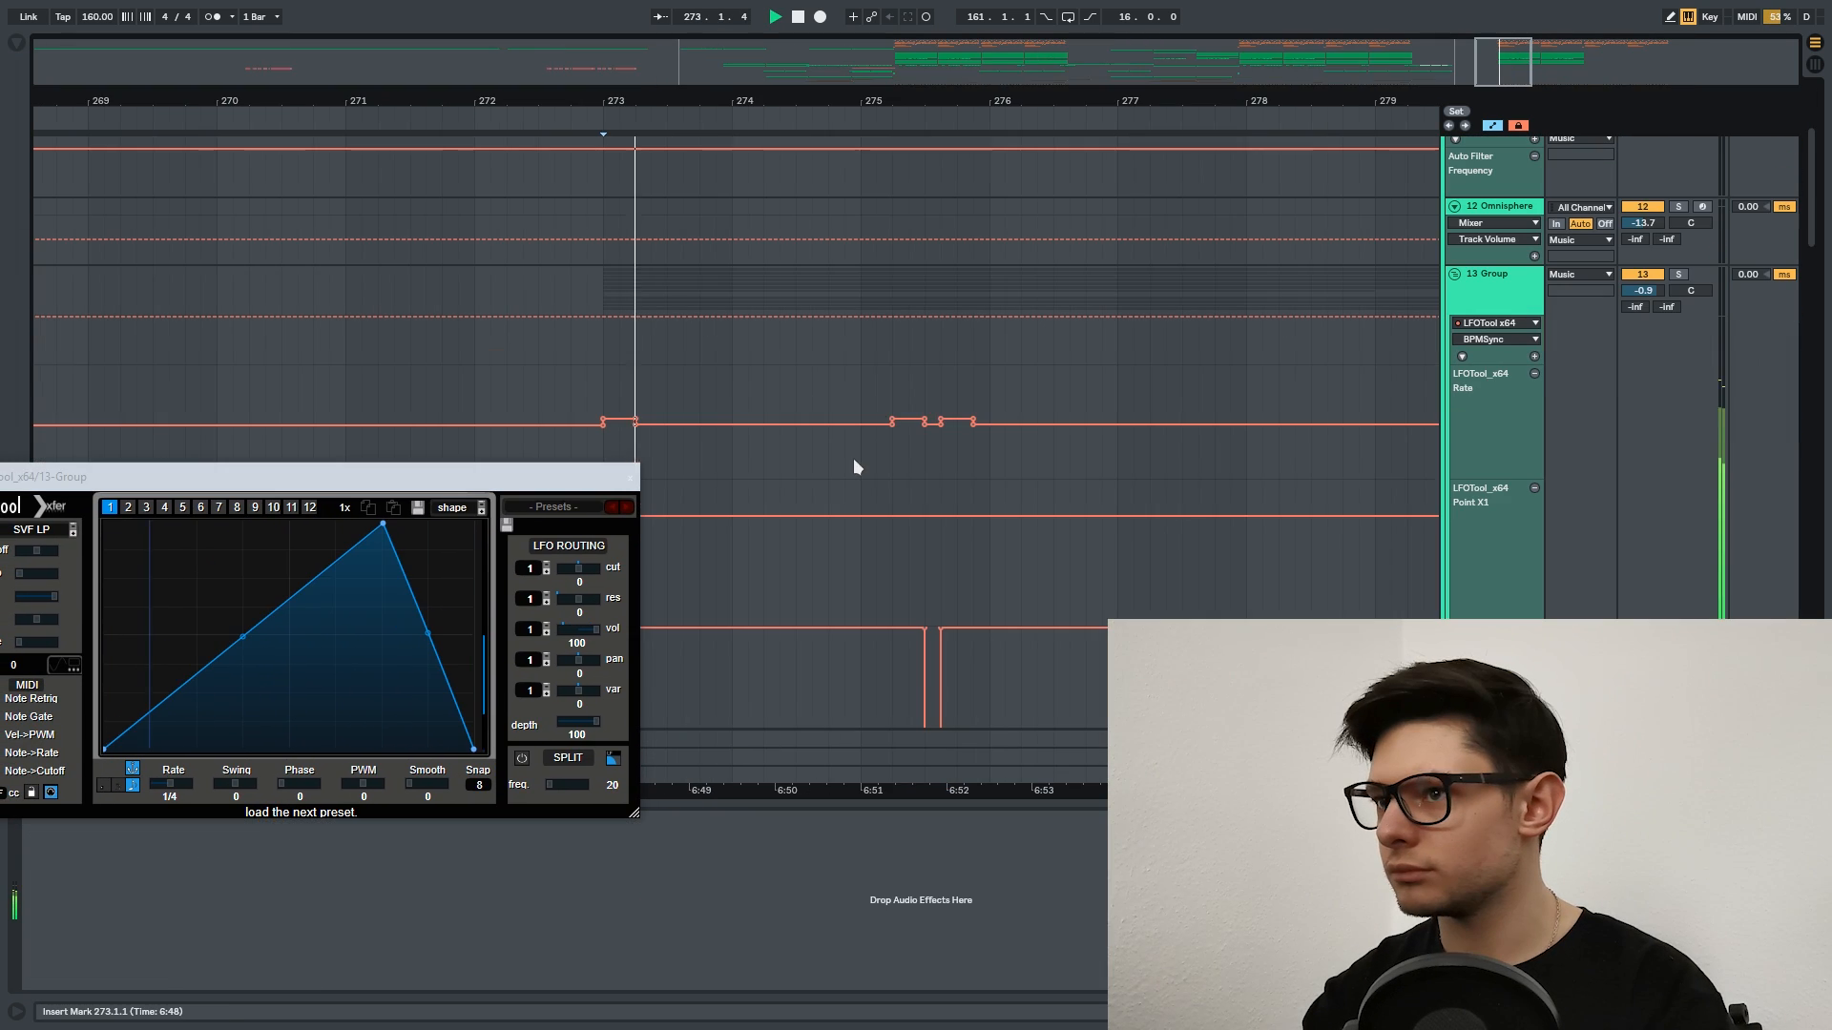
pyautogui.moveTo(860, 454); pyautogui.dragTo(995, 157)
pyautogui.hotkey('ctrl', 'd')
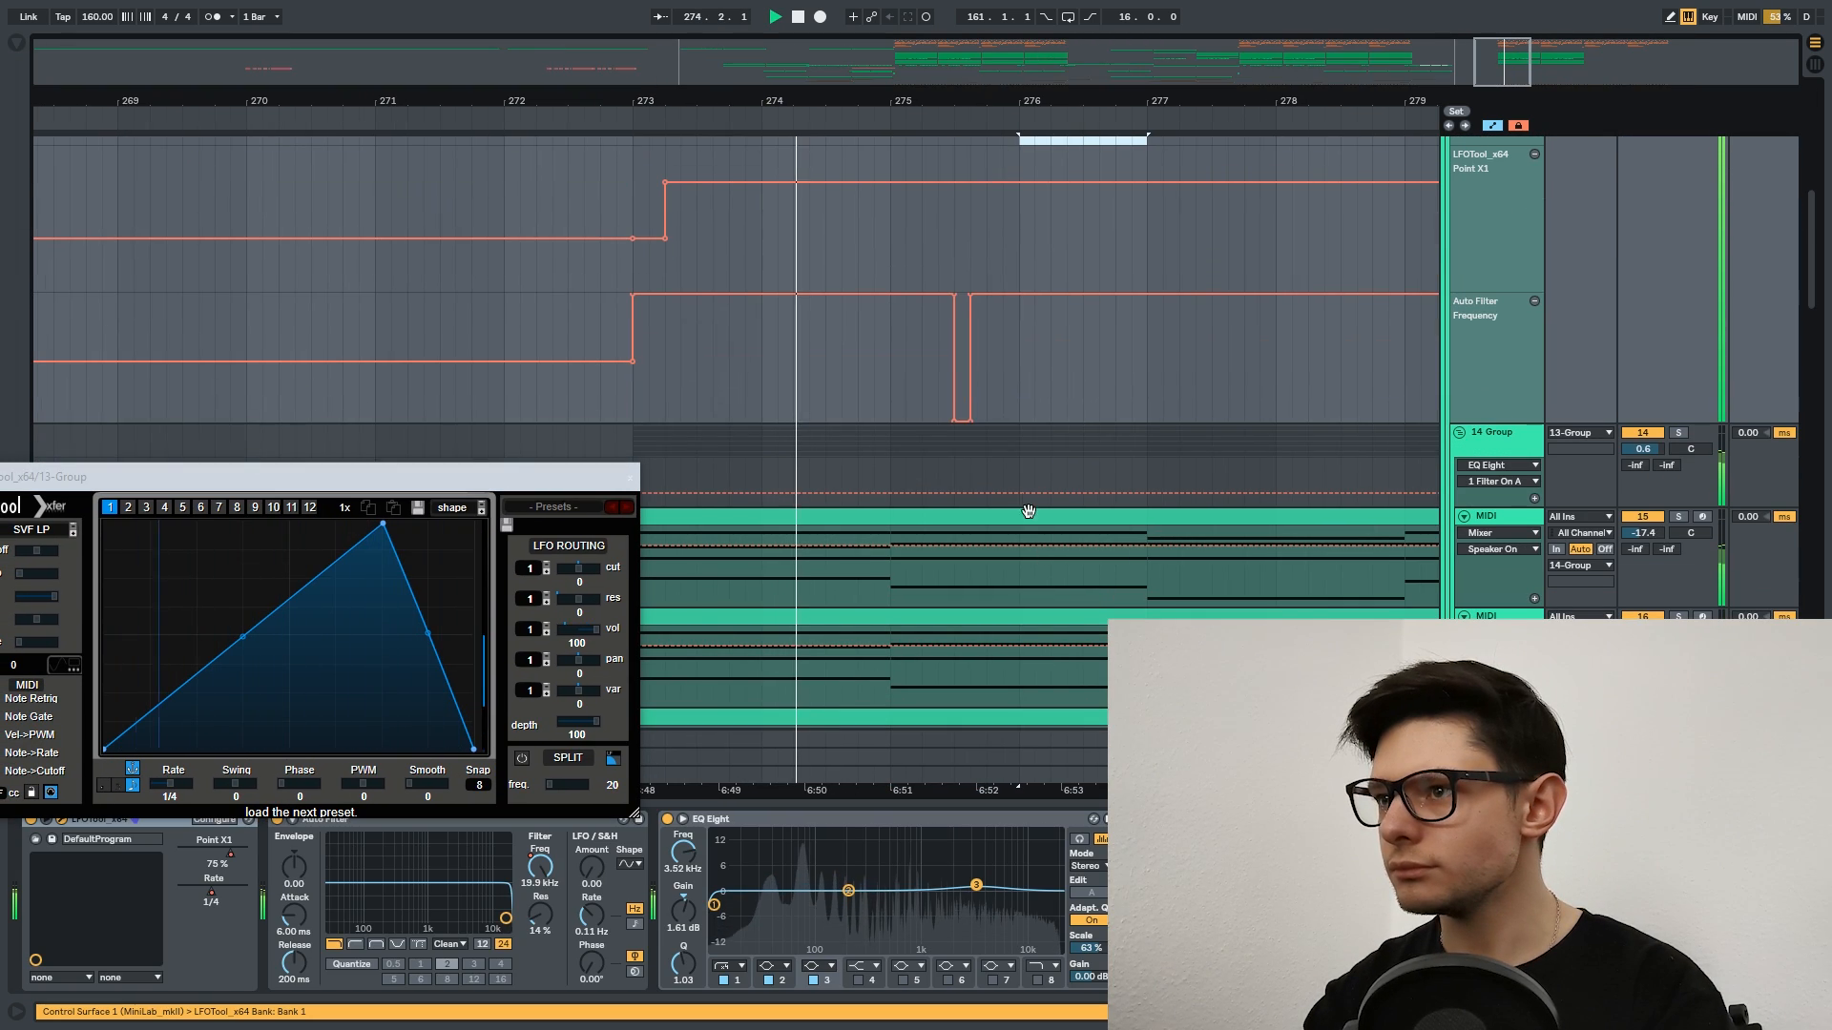
pyautogui.moveTo(1017, 382); pyautogui.dragTo(895, 389)
pyautogui.hotkey('ctrl', 'd')
pyautogui.moveTo(1056, 348); pyautogui.dragTo(1053, 541)
pyautogui.click(1045, 428)
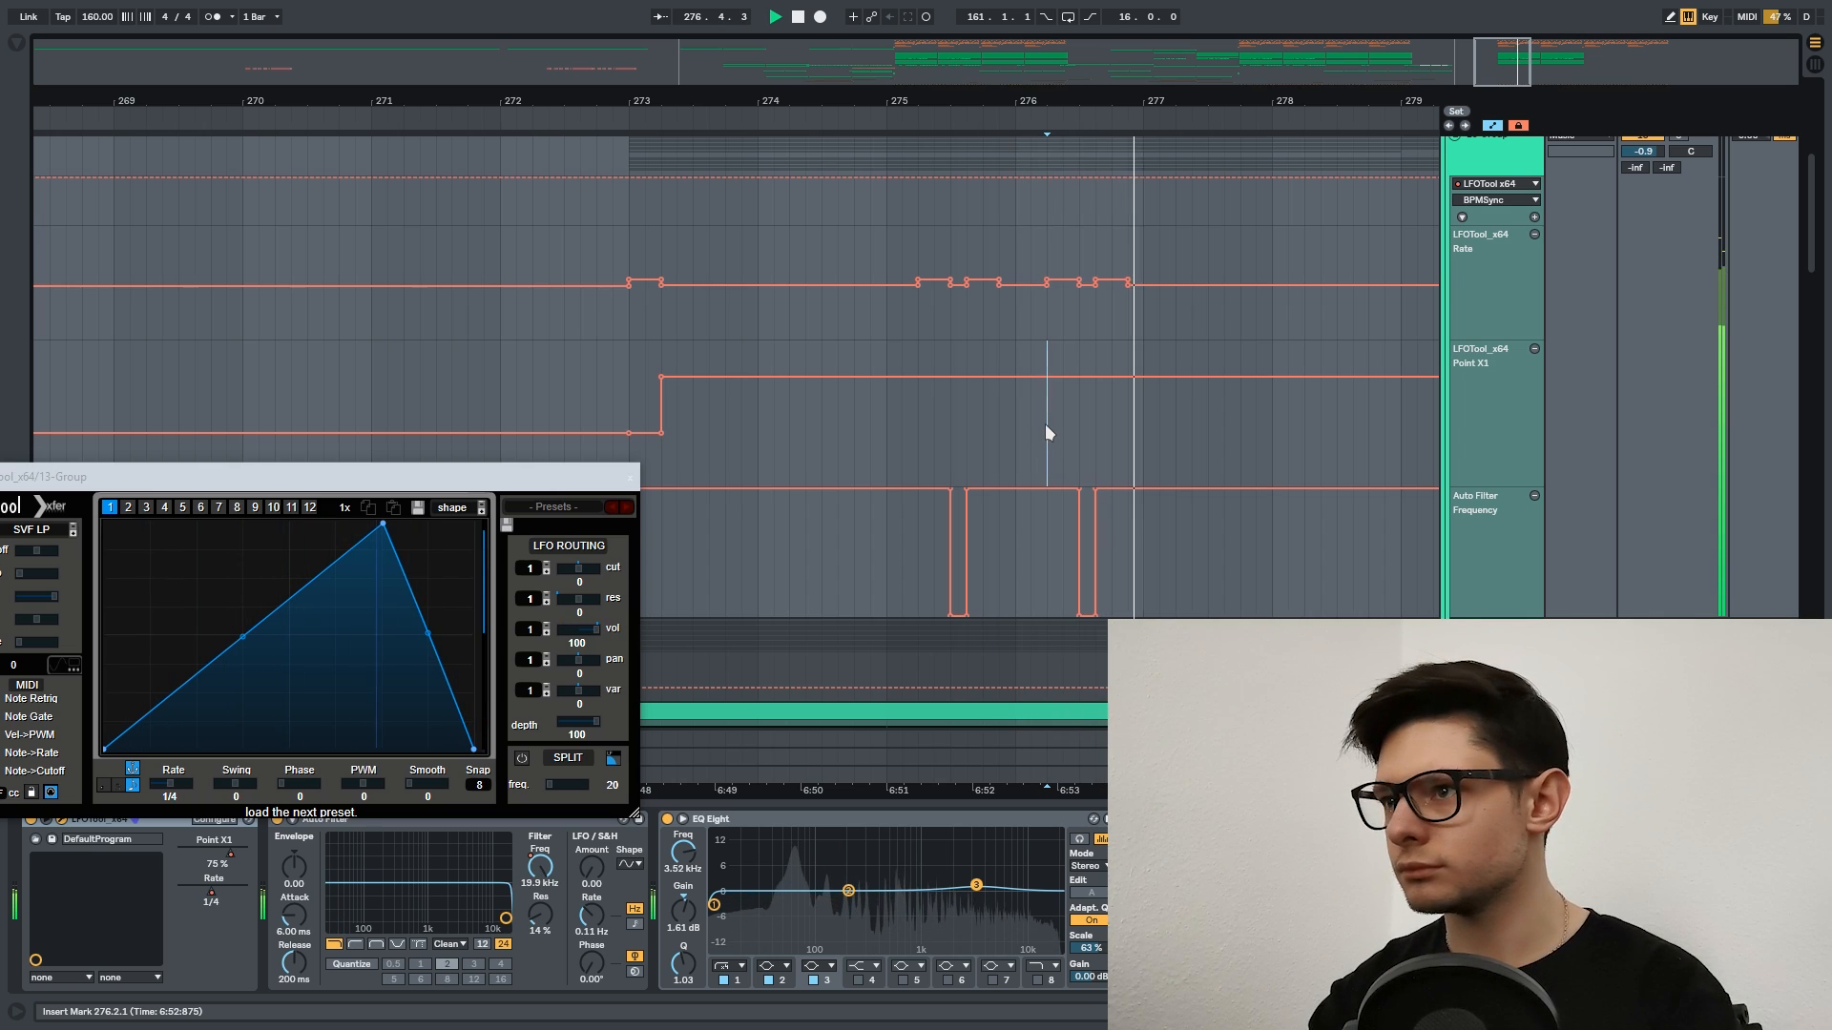
# Drop the LFOTool Point X1 automation to 34 % from 275.2.1 and play from 275.1.1.
pyautogui.moveTo(573, 476); pyautogui.dragTo(467, 192)
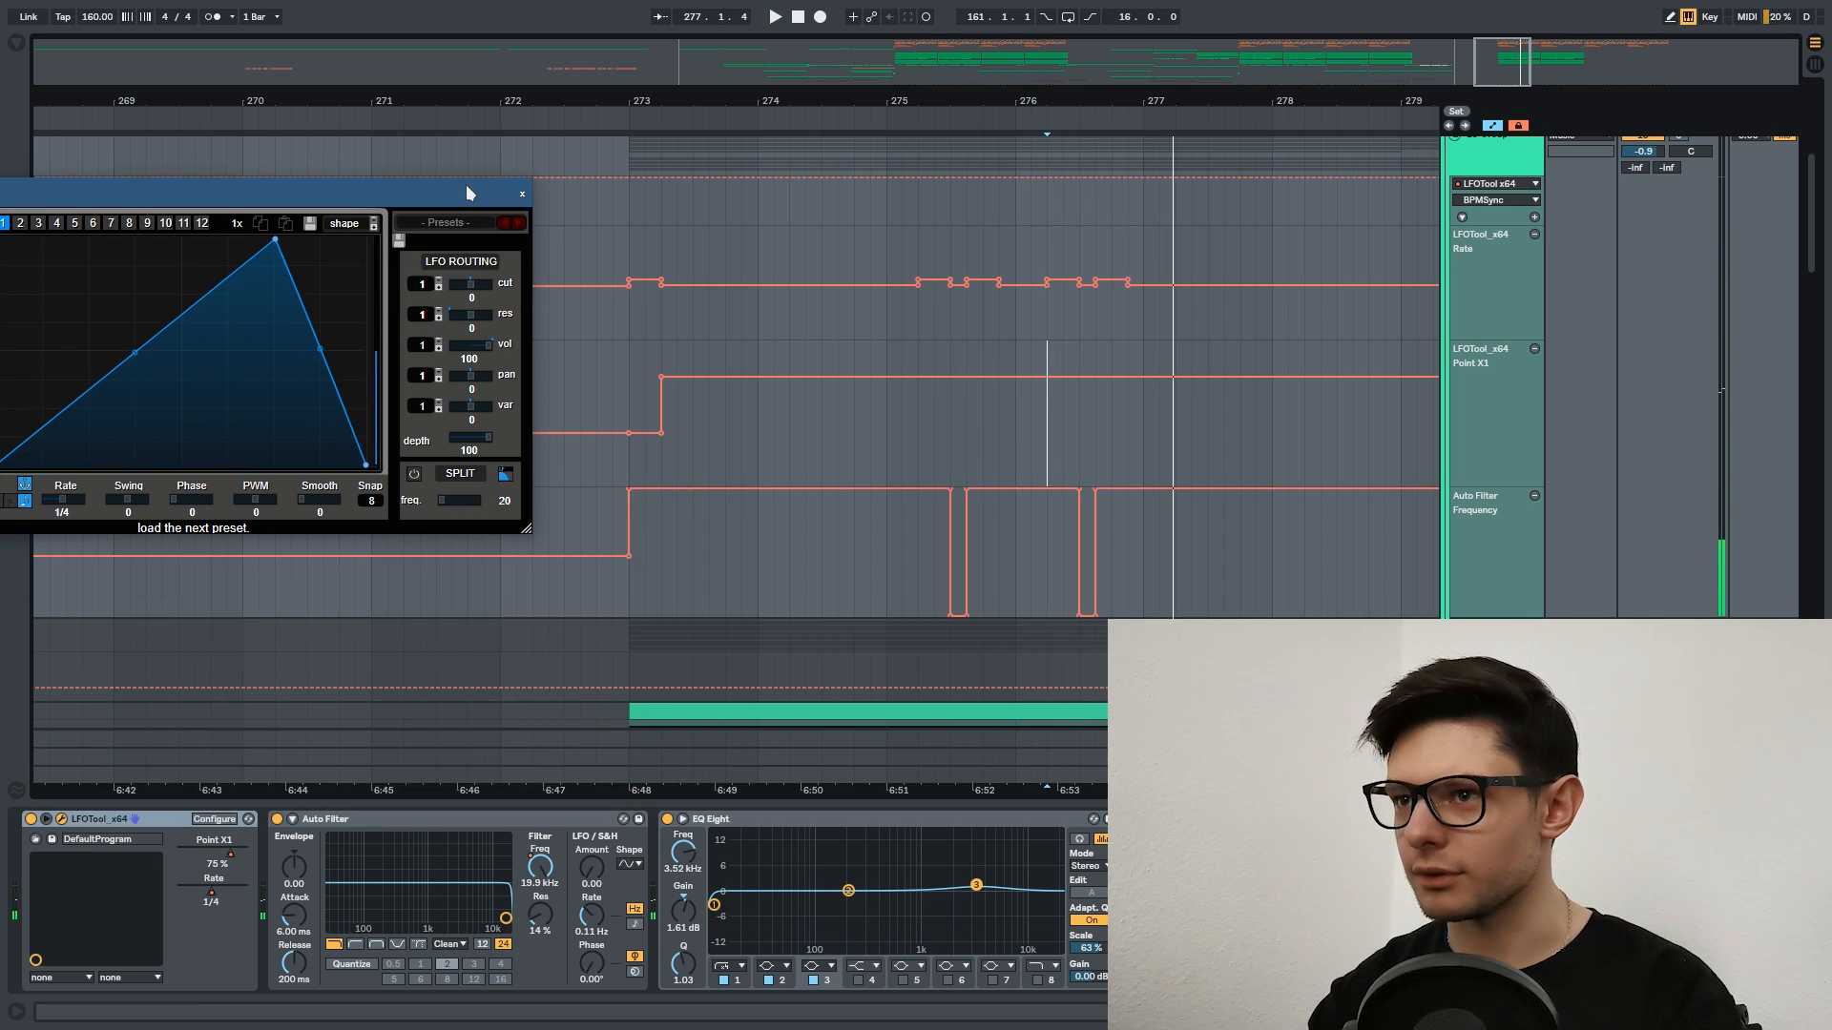
pyautogui.scroll(3, 807, 315)
pyautogui.click(987, 415)
pyautogui.click(1057, 386)
pyautogui.moveTo(1086, 387); pyautogui.dragTo(1052, 444)
pyautogui.scroll(-4, 1049, 433)
pyautogui.moveTo(472, 195); pyautogui.dragTo(611, 182)
pyautogui.click(1028, 364)
pyautogui.press('space')
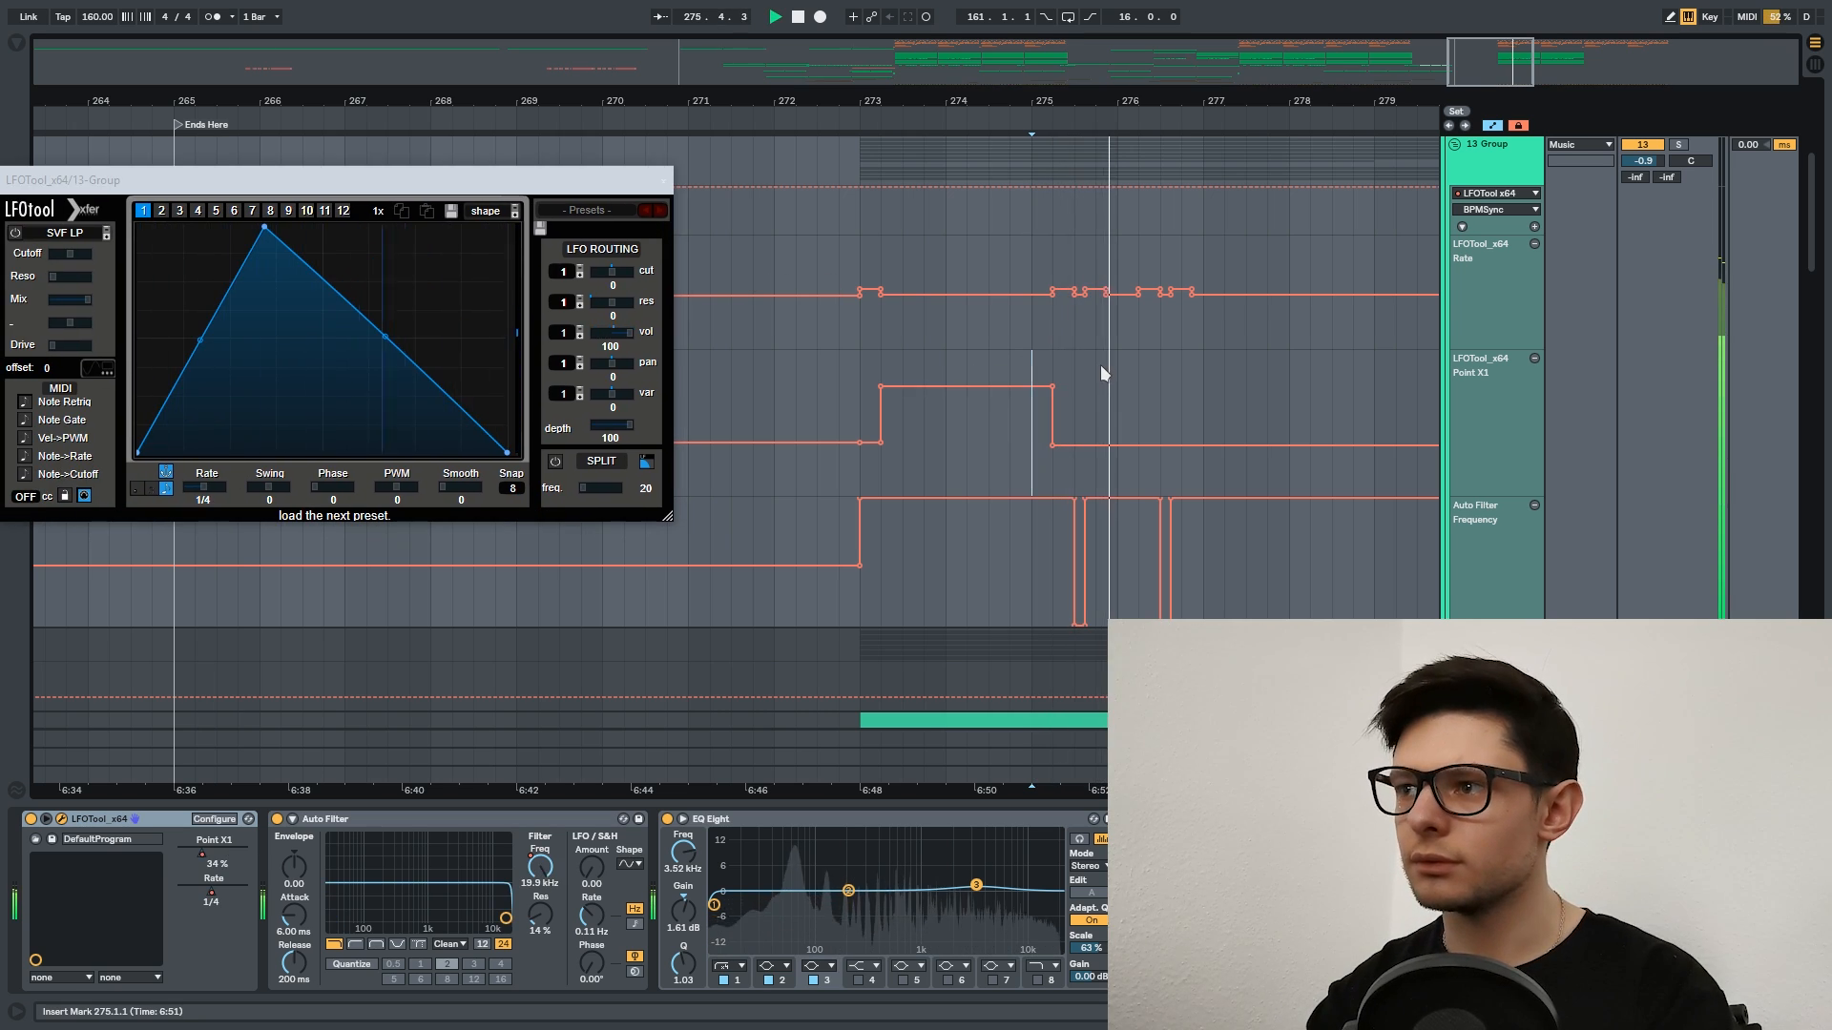
# Play the automated passage again from 273.1.1.
pyautogui.click(855, 349)
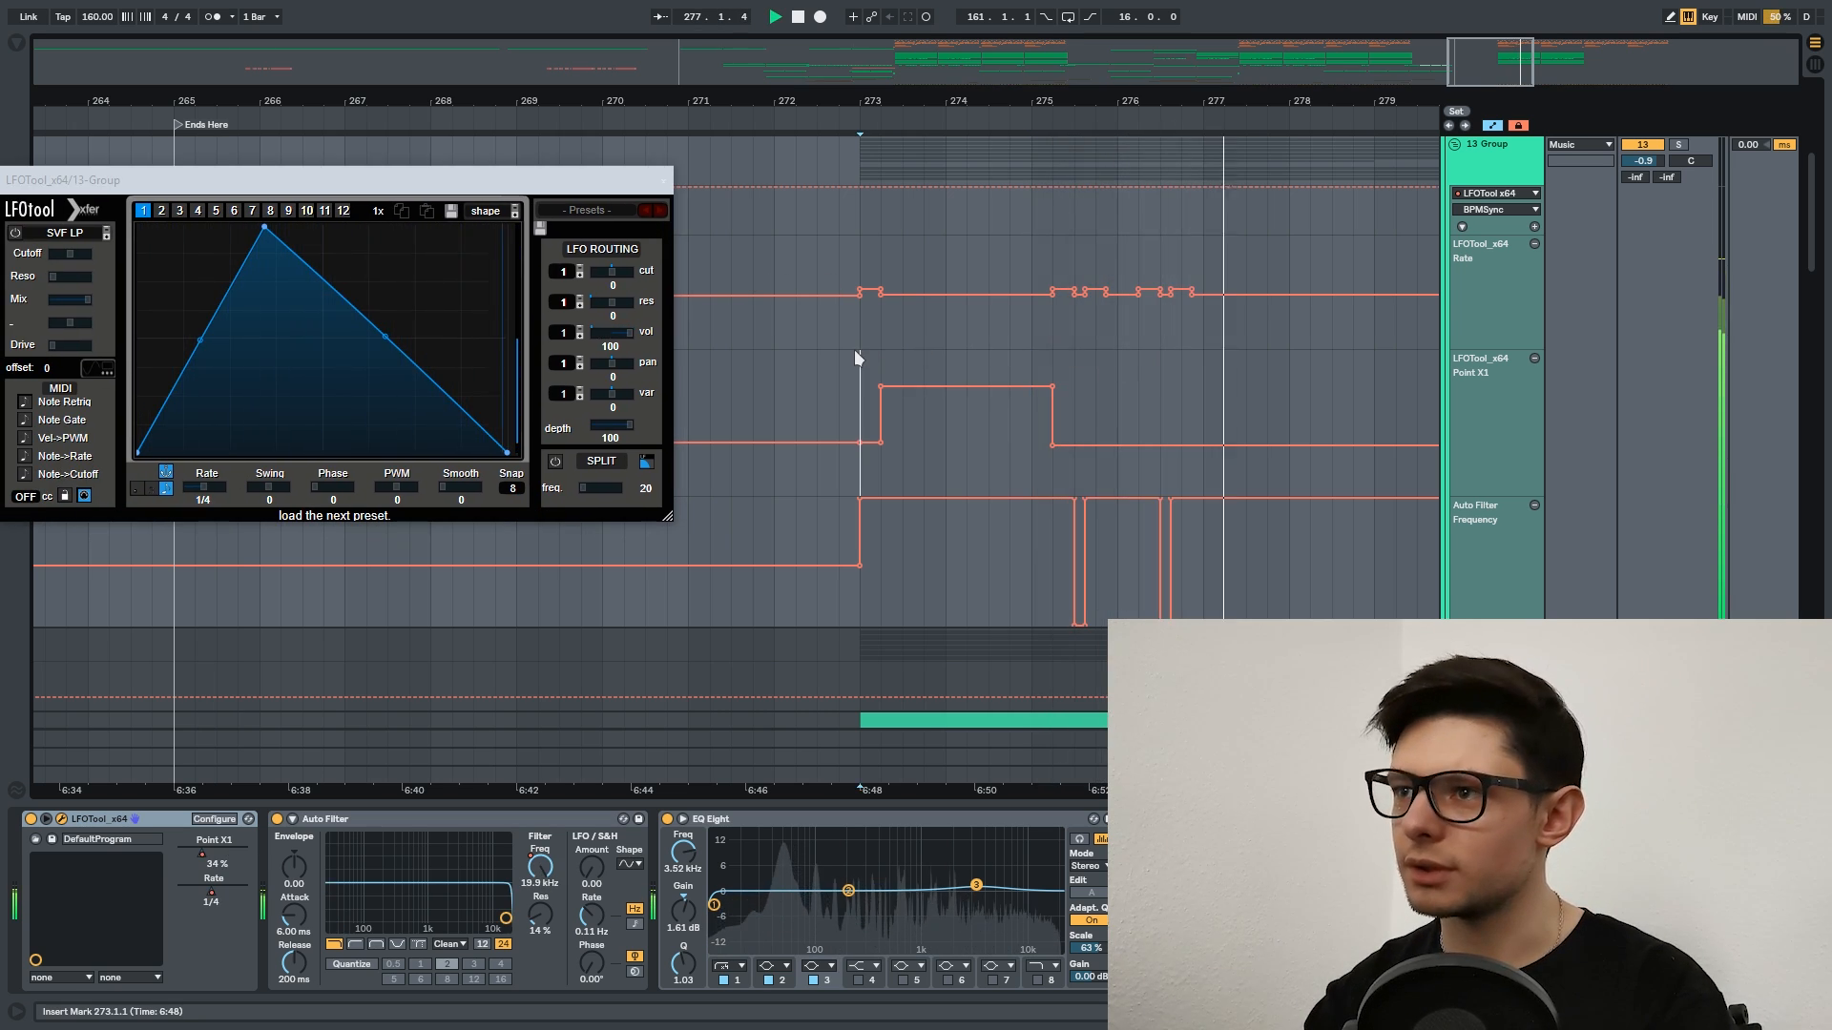
pyautogui.press('space')
pyautogui.press('space')
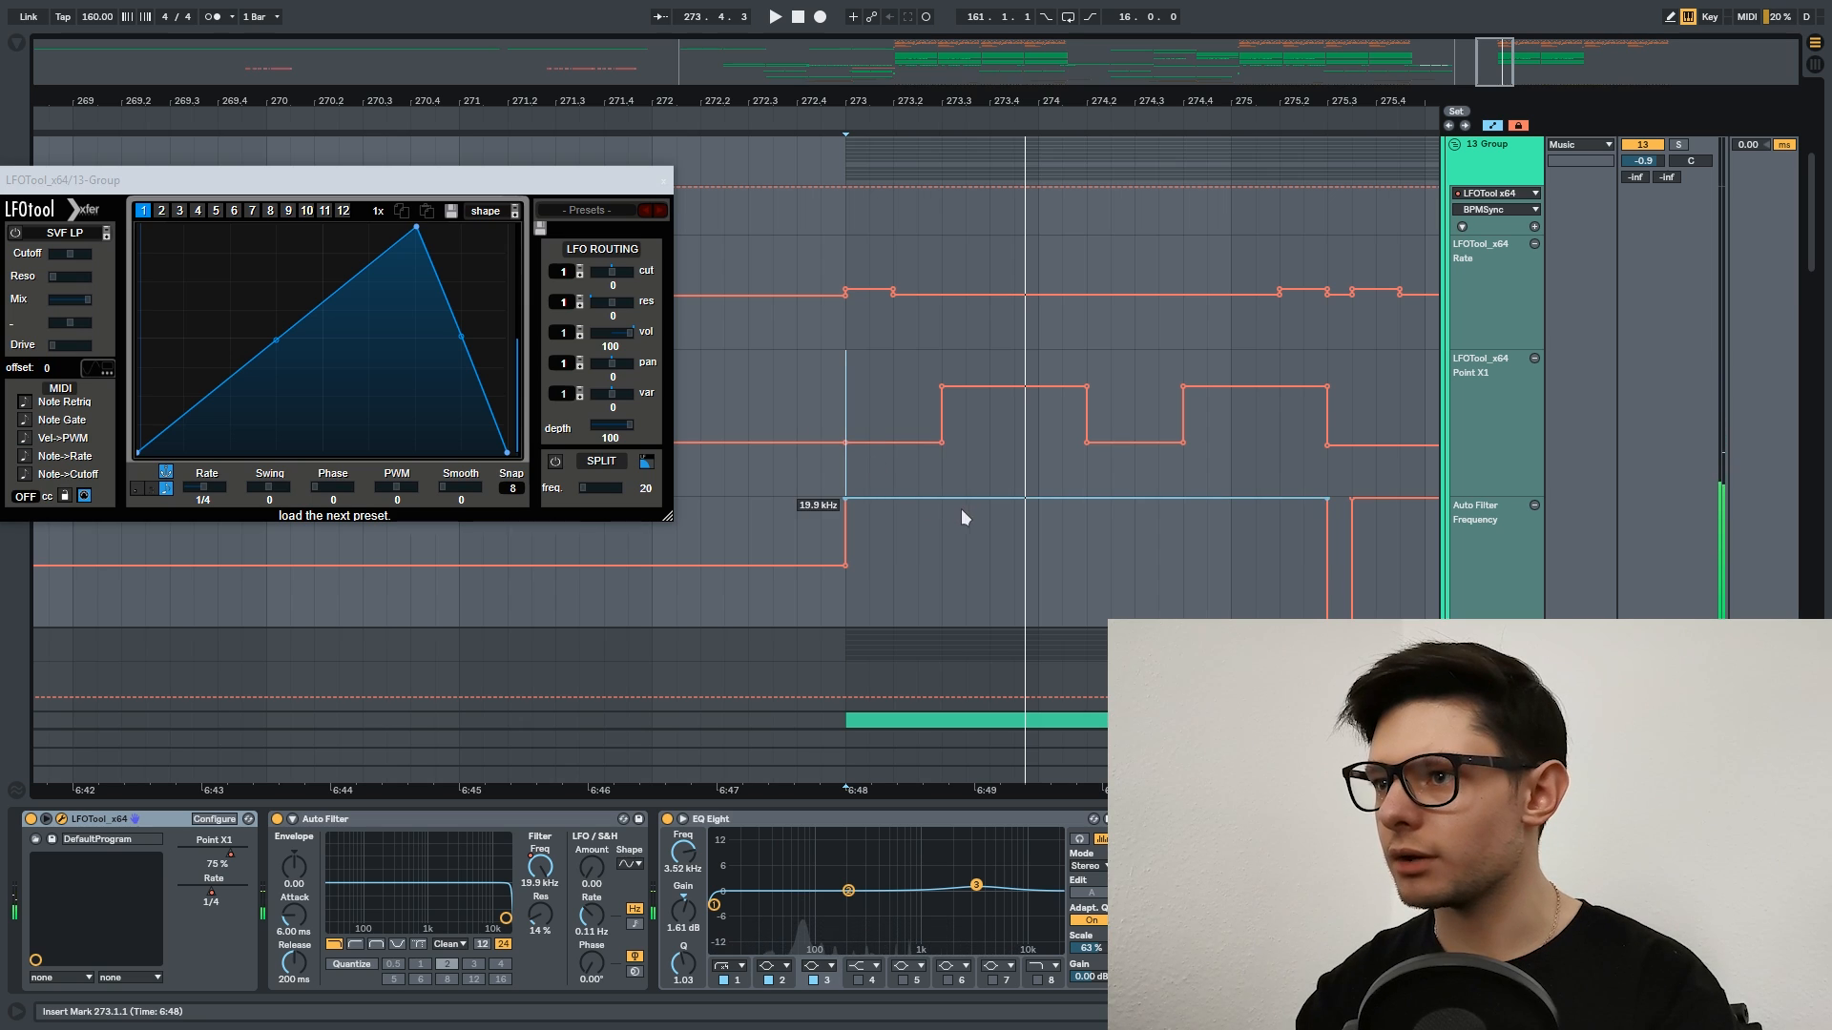
# Try an Auto Filter Frequency dip at 273.3.1 that ramps back up by 273.4.1, and play from 273.2.4.
pyautogui.scroll(1, 908, 494)
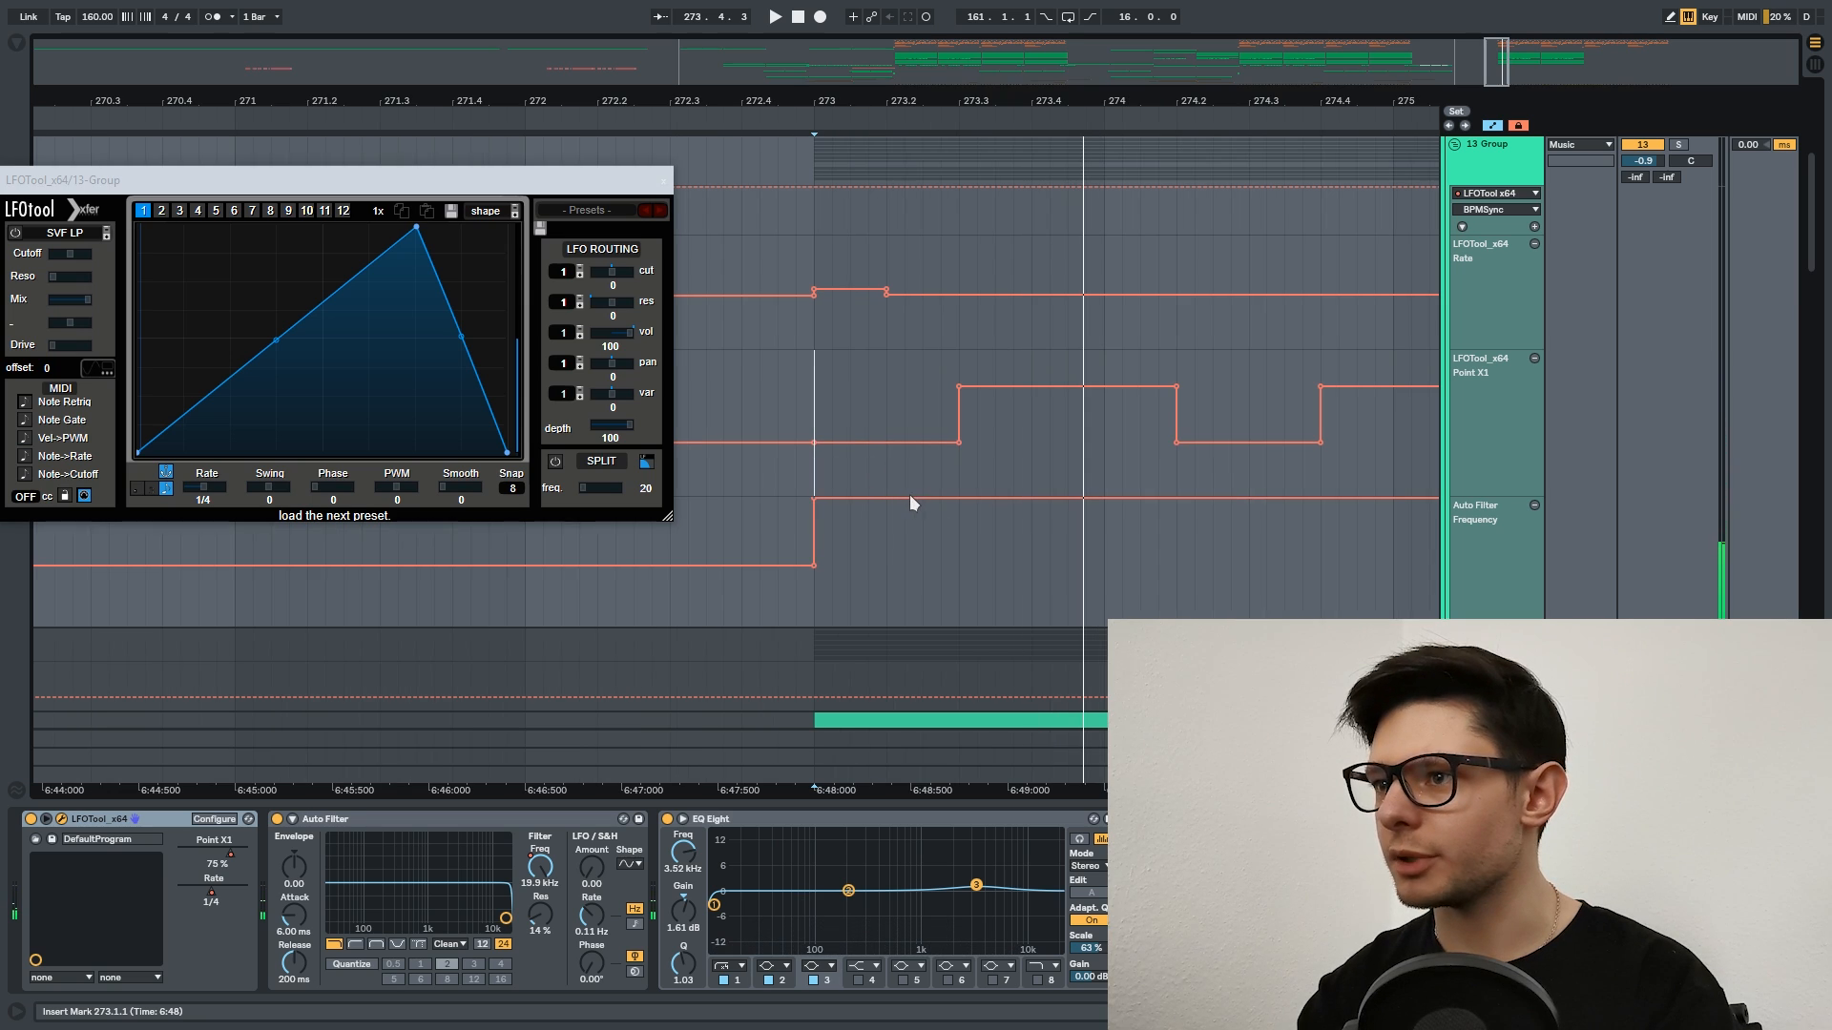
pyautogui.click(963, 498)
pyautogui.click(1029, 498)
pyautogui.moveTo(963, 499); pyautogui.dragTo(959, 542)
pyautogui.click(940, 588)
pyautogui.press('space')
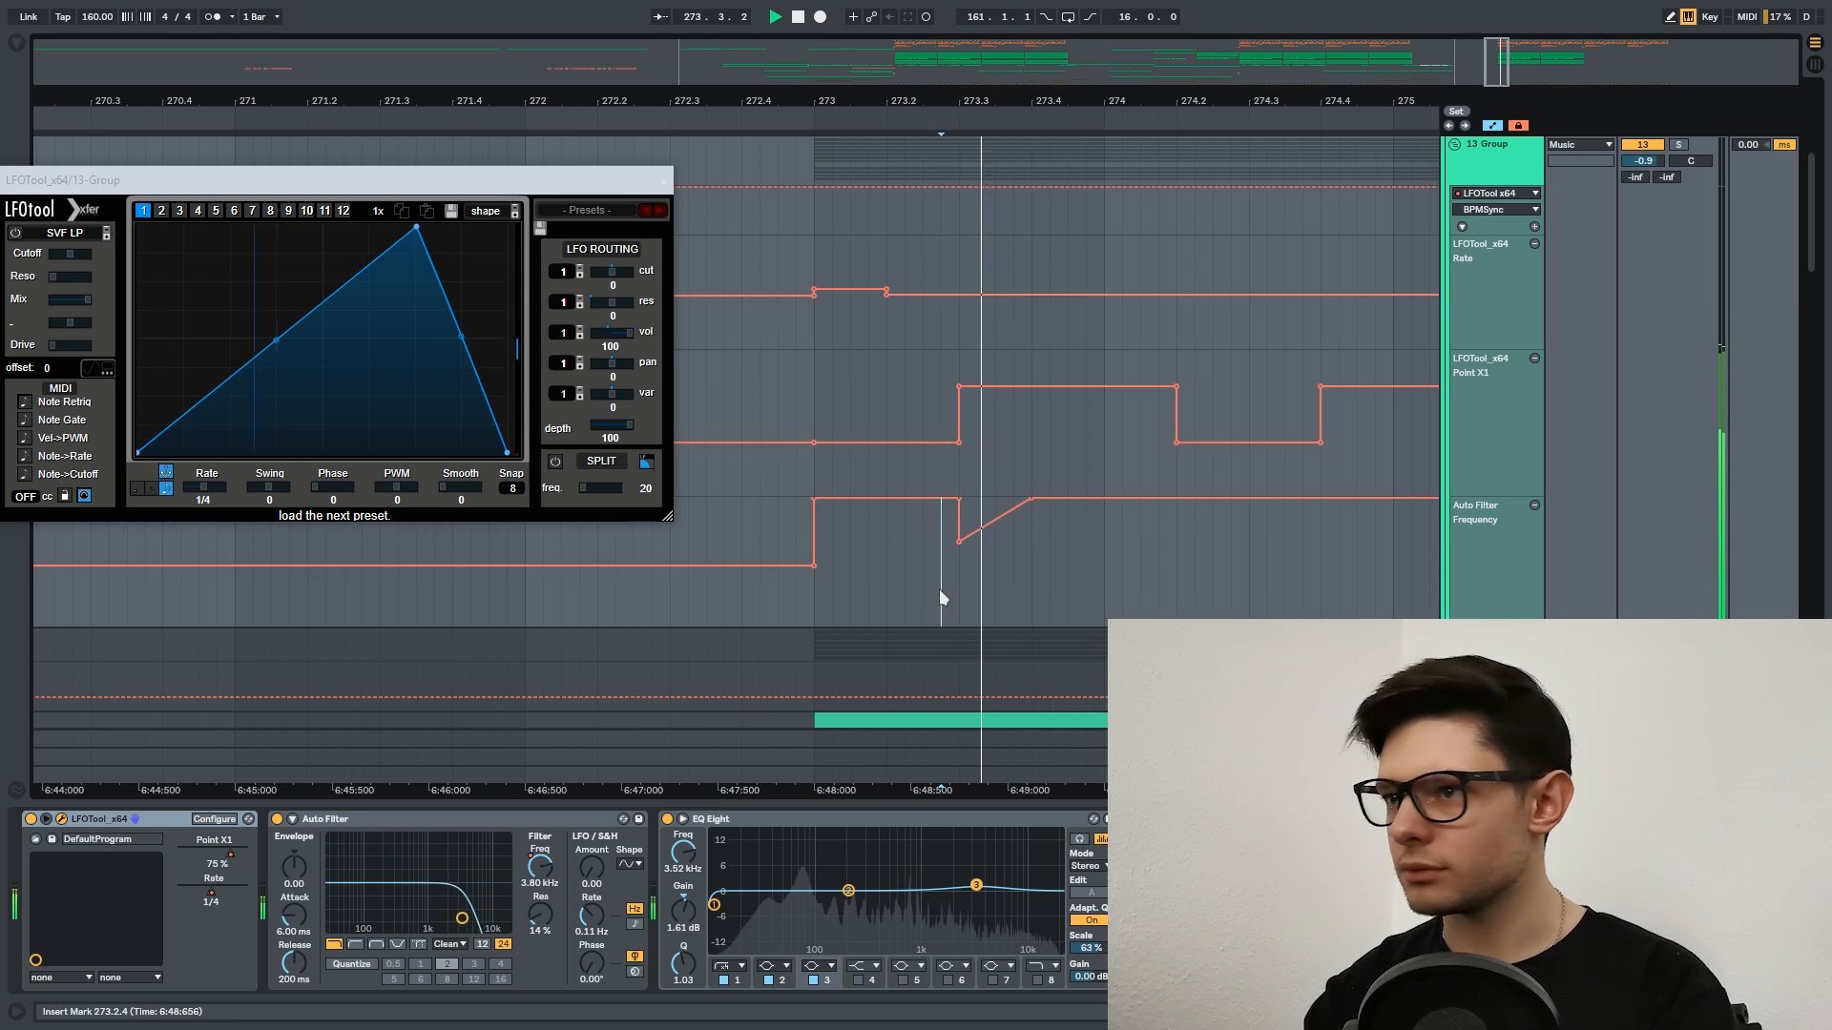
# Try a mirrored Auto Filter Frequency ramp down from 274.3.1 to 274.4.1 and play from 274.2.4.
pyautogui.click(797, 466)
pyautogui.press('space')
pyautogui.press('space')
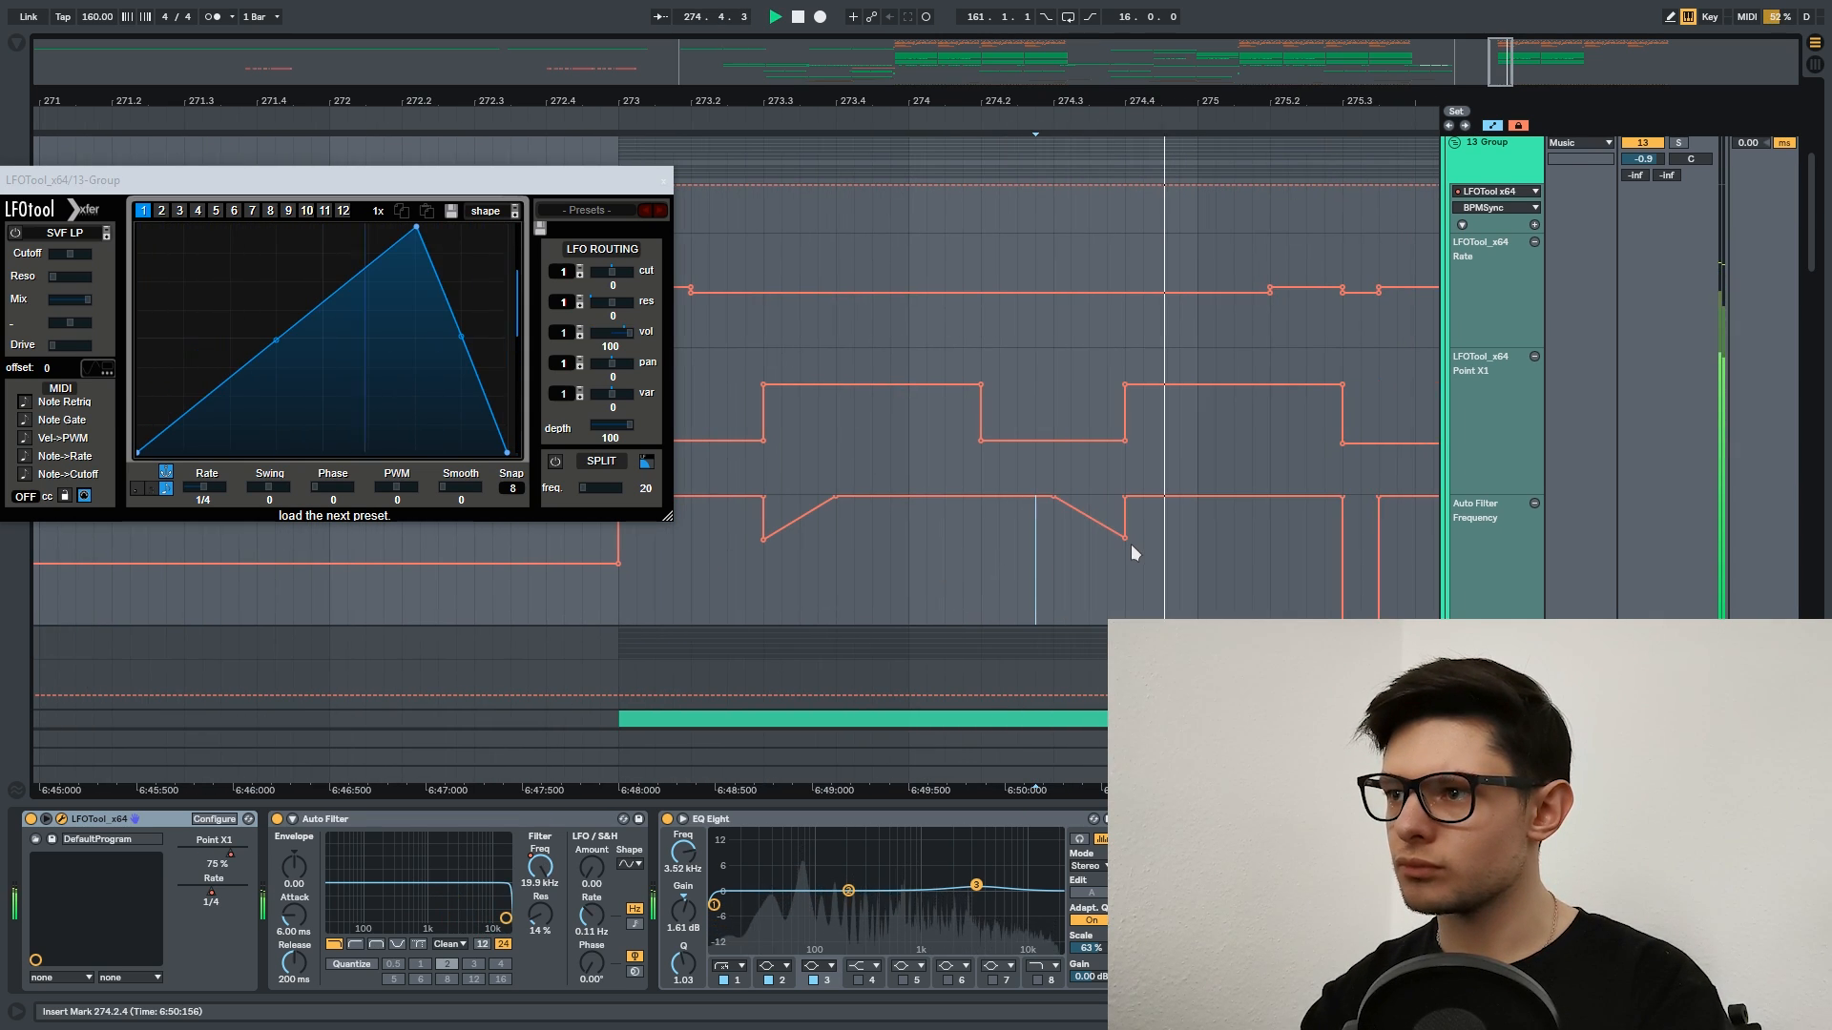
# Play the passage with both sloped filter dips from 273.1.1.
pyautogui.scroll(-3, 744, 572)
pyautogui.click(695, 589)
pyautogui.press('space')
pyautogui.press('space')
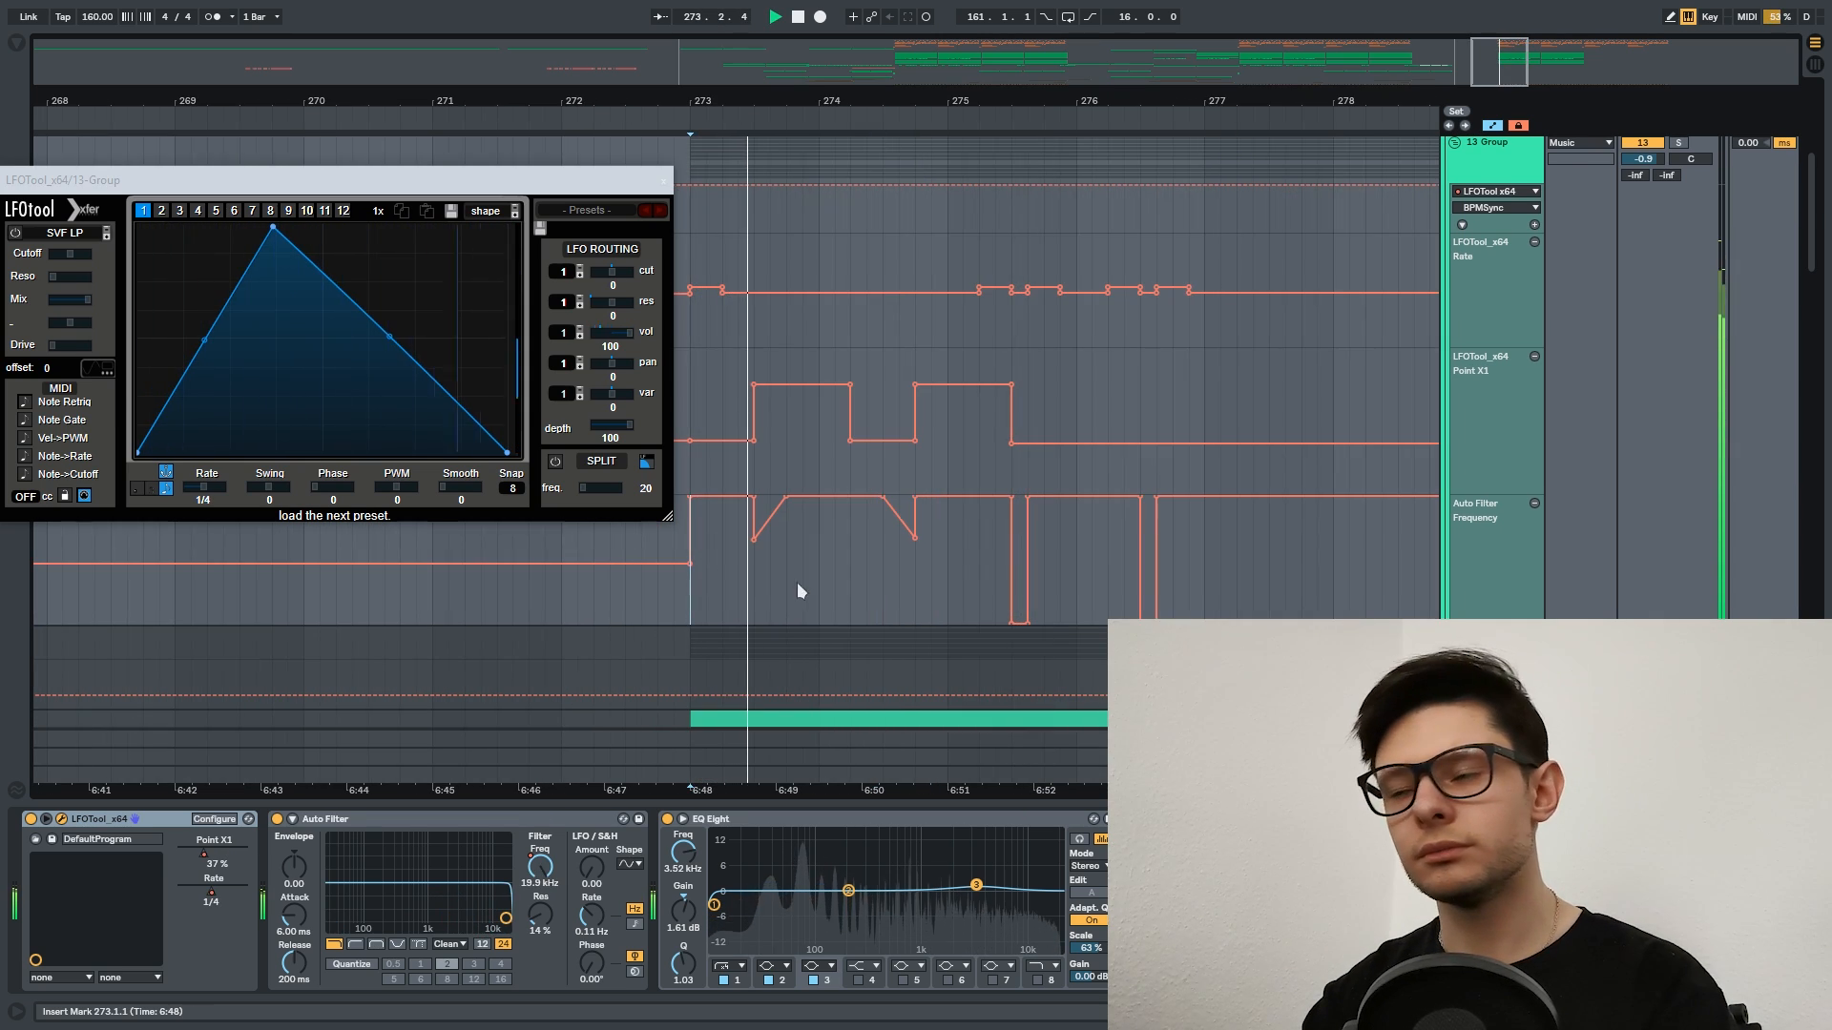
pyautogui.moveTo(805, 583); pyautogui.dragTo(854, 593)
pyautogui.moveTo(802, 549)
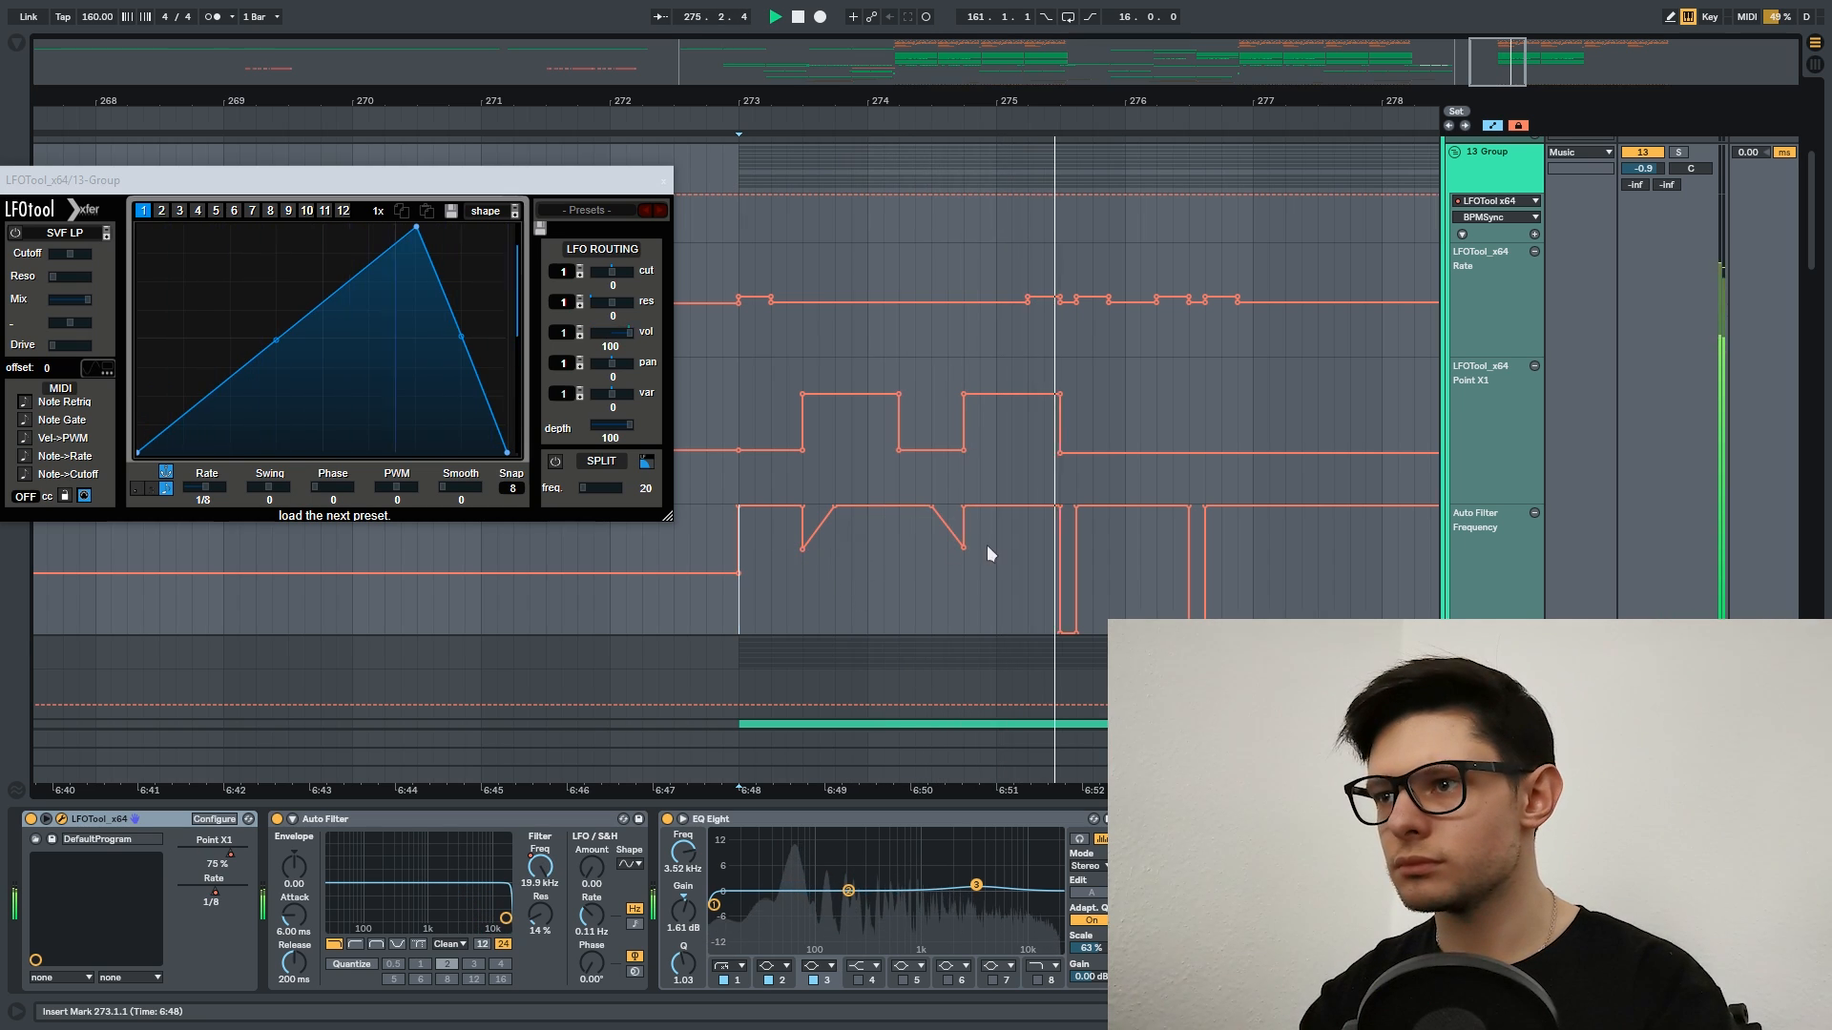
# Stop playback, undo the two sloped filter dips and extend the opening LFOTool Rate step to 273.3.1.
pyautogui.moveTo(987, 546); pyautogui.dragTo(809, 559)
pyautogui.press('space')
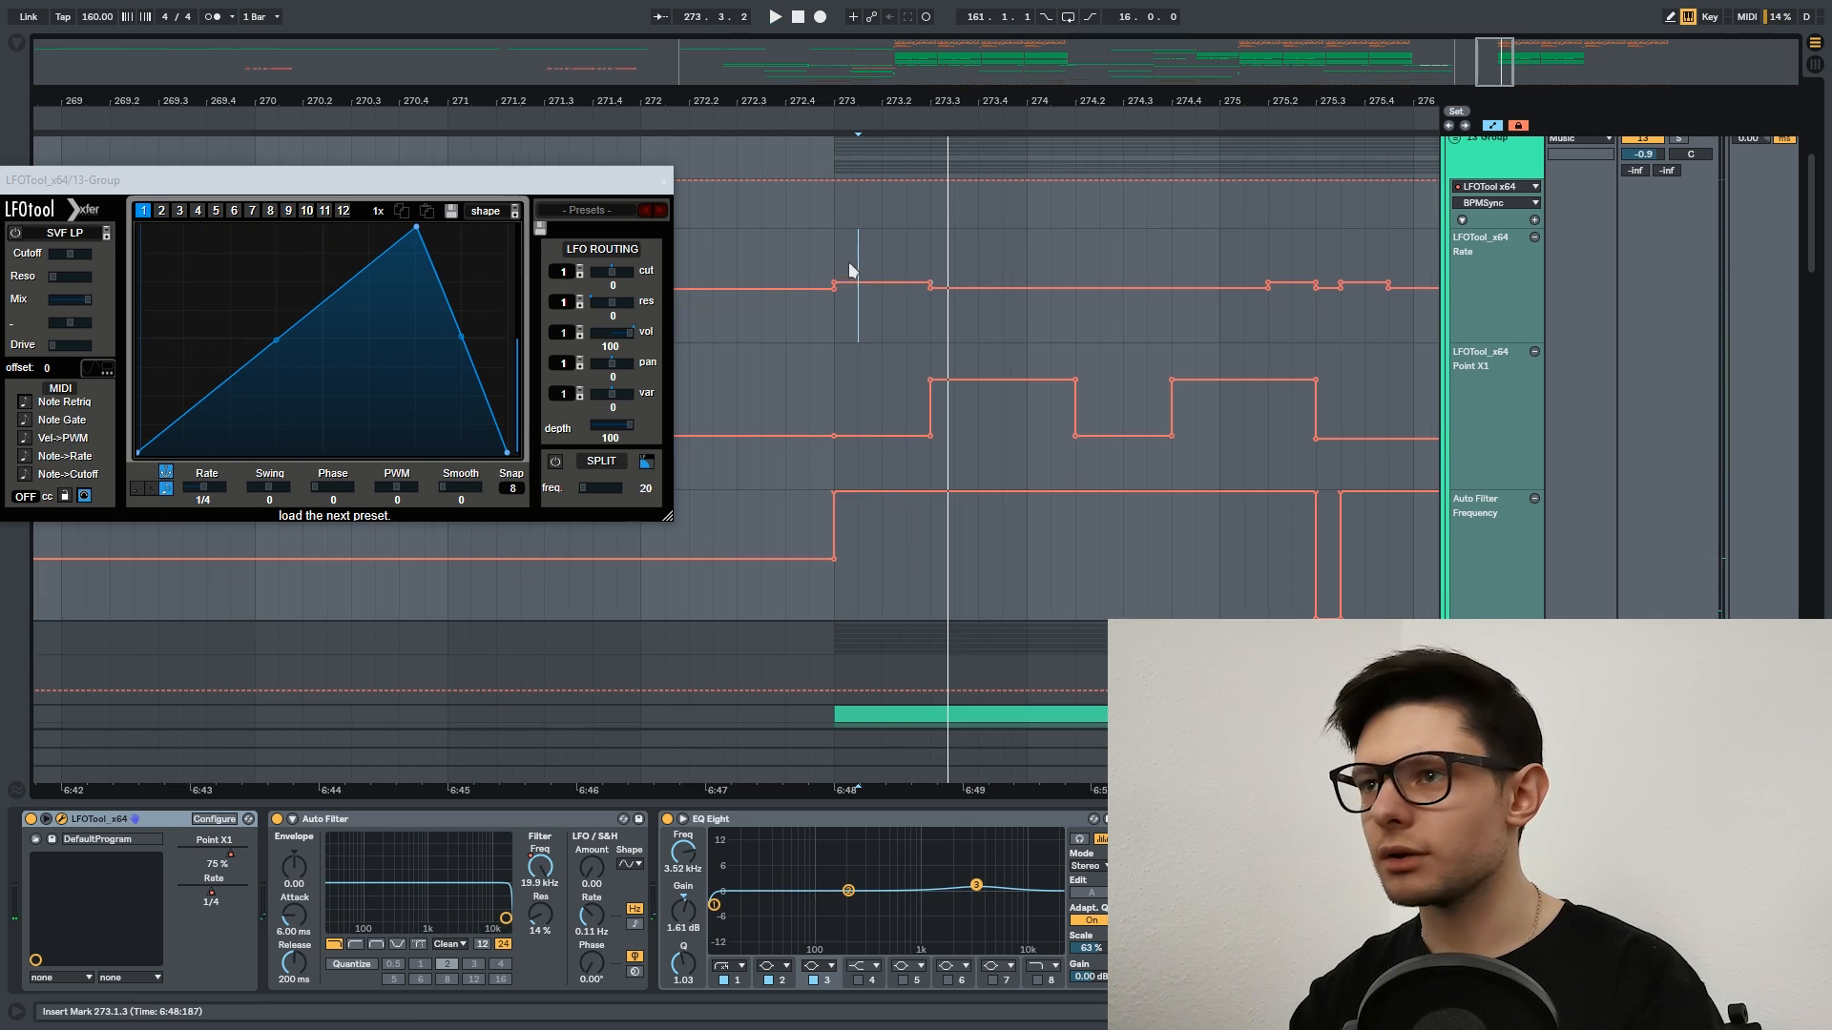
# Play the passage with the longer opening Rate step from 273.1.1 through bar 276.
pyautogui.click(836, 267)
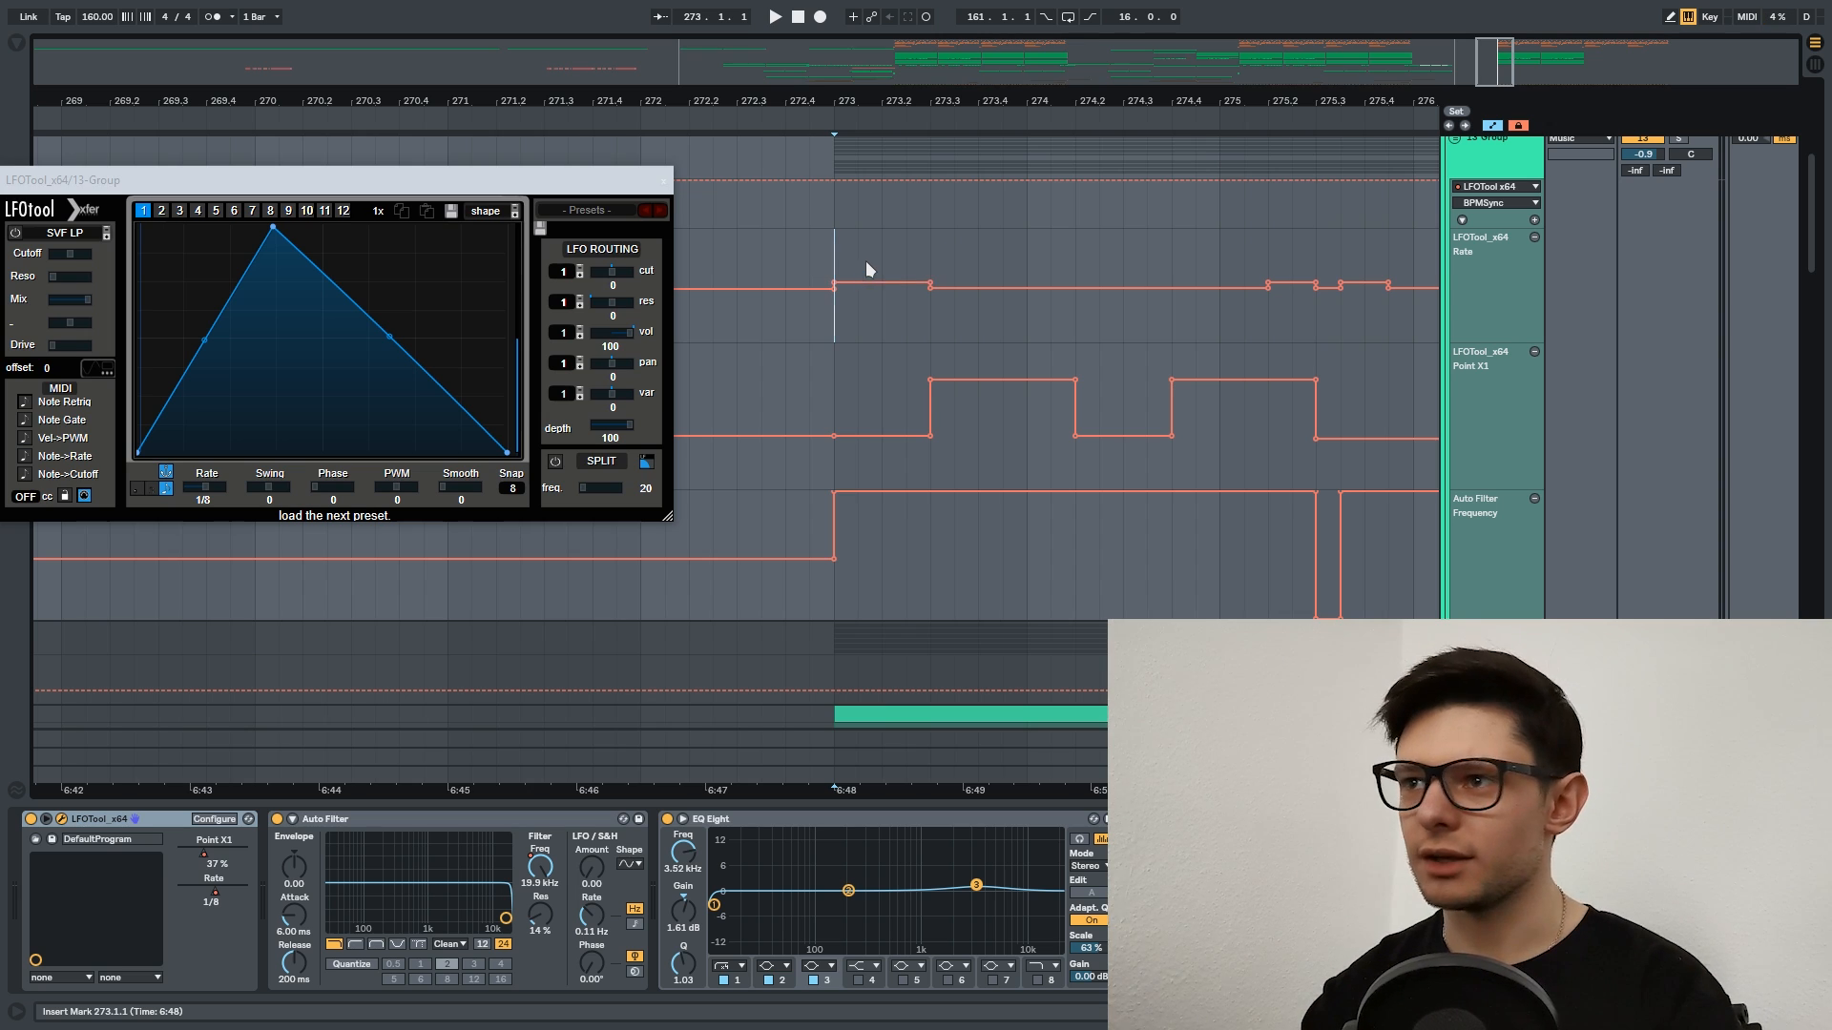
pyautogui.moveTo(951, 252); pyautogui.dragTo(893, 241)
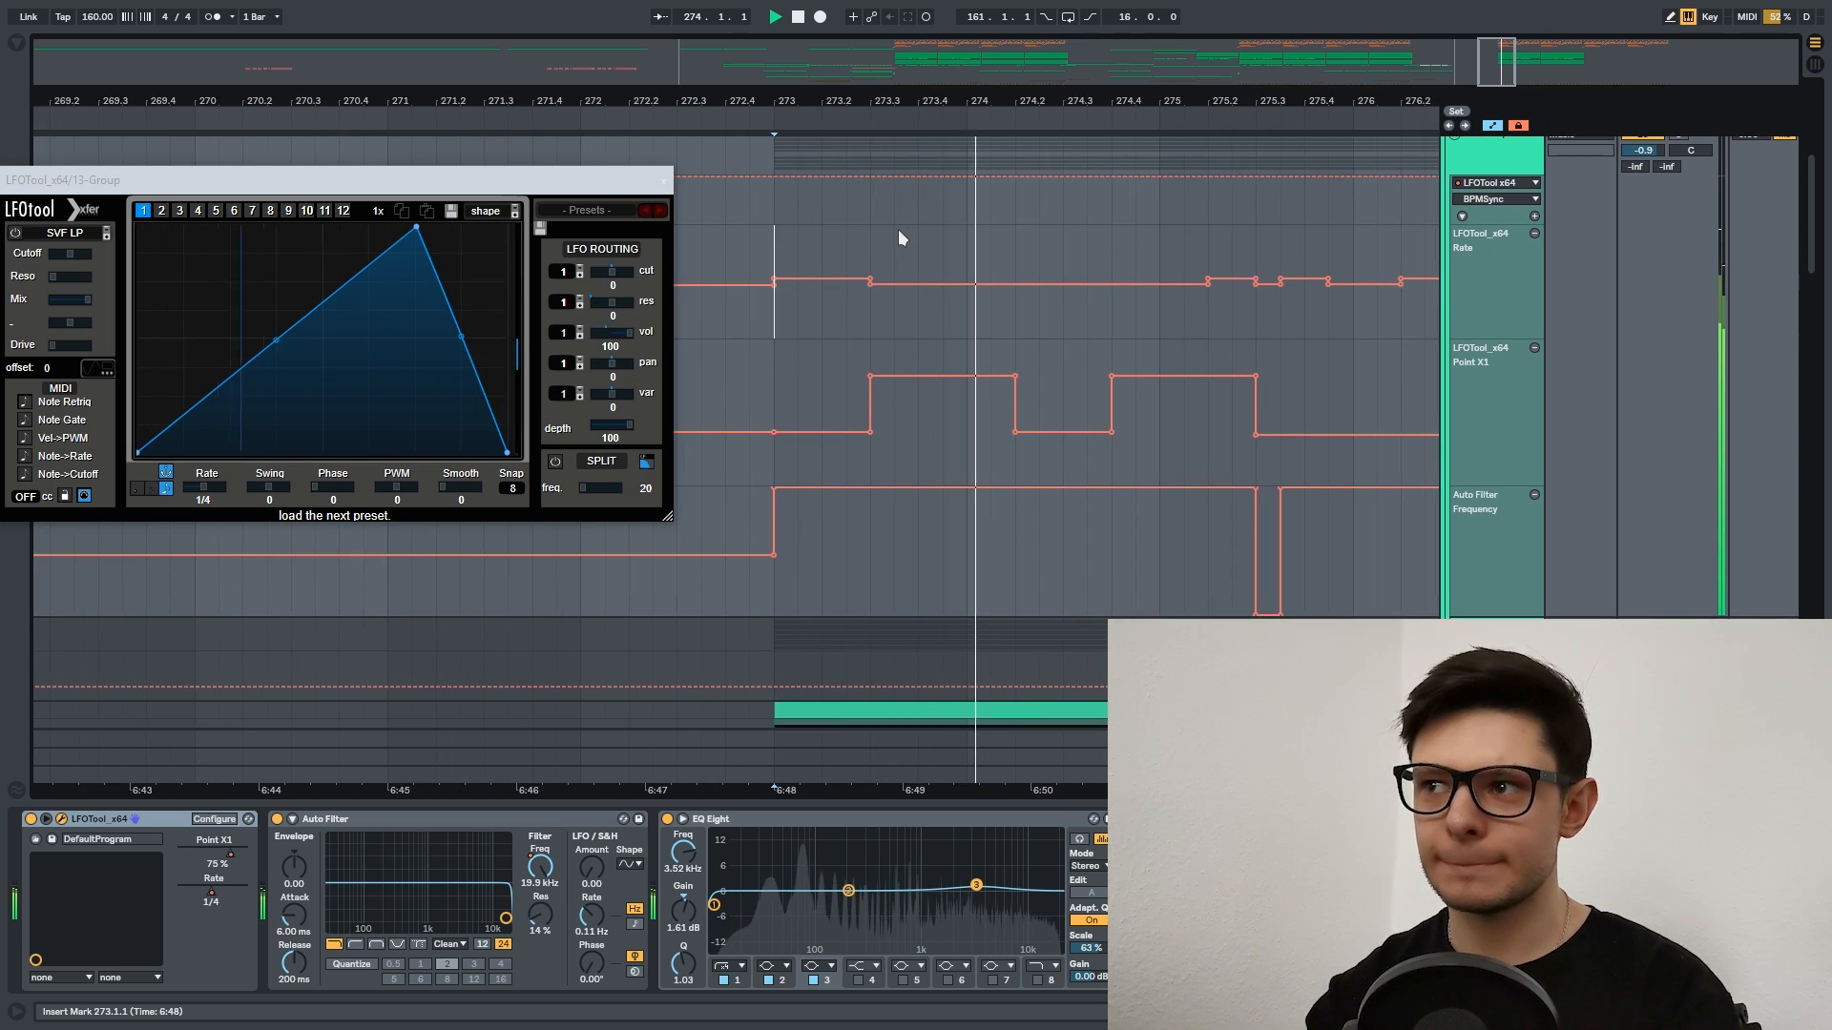
pyautogui.moveTo(1086, 275); pyautogui.dragTo(913, 242)
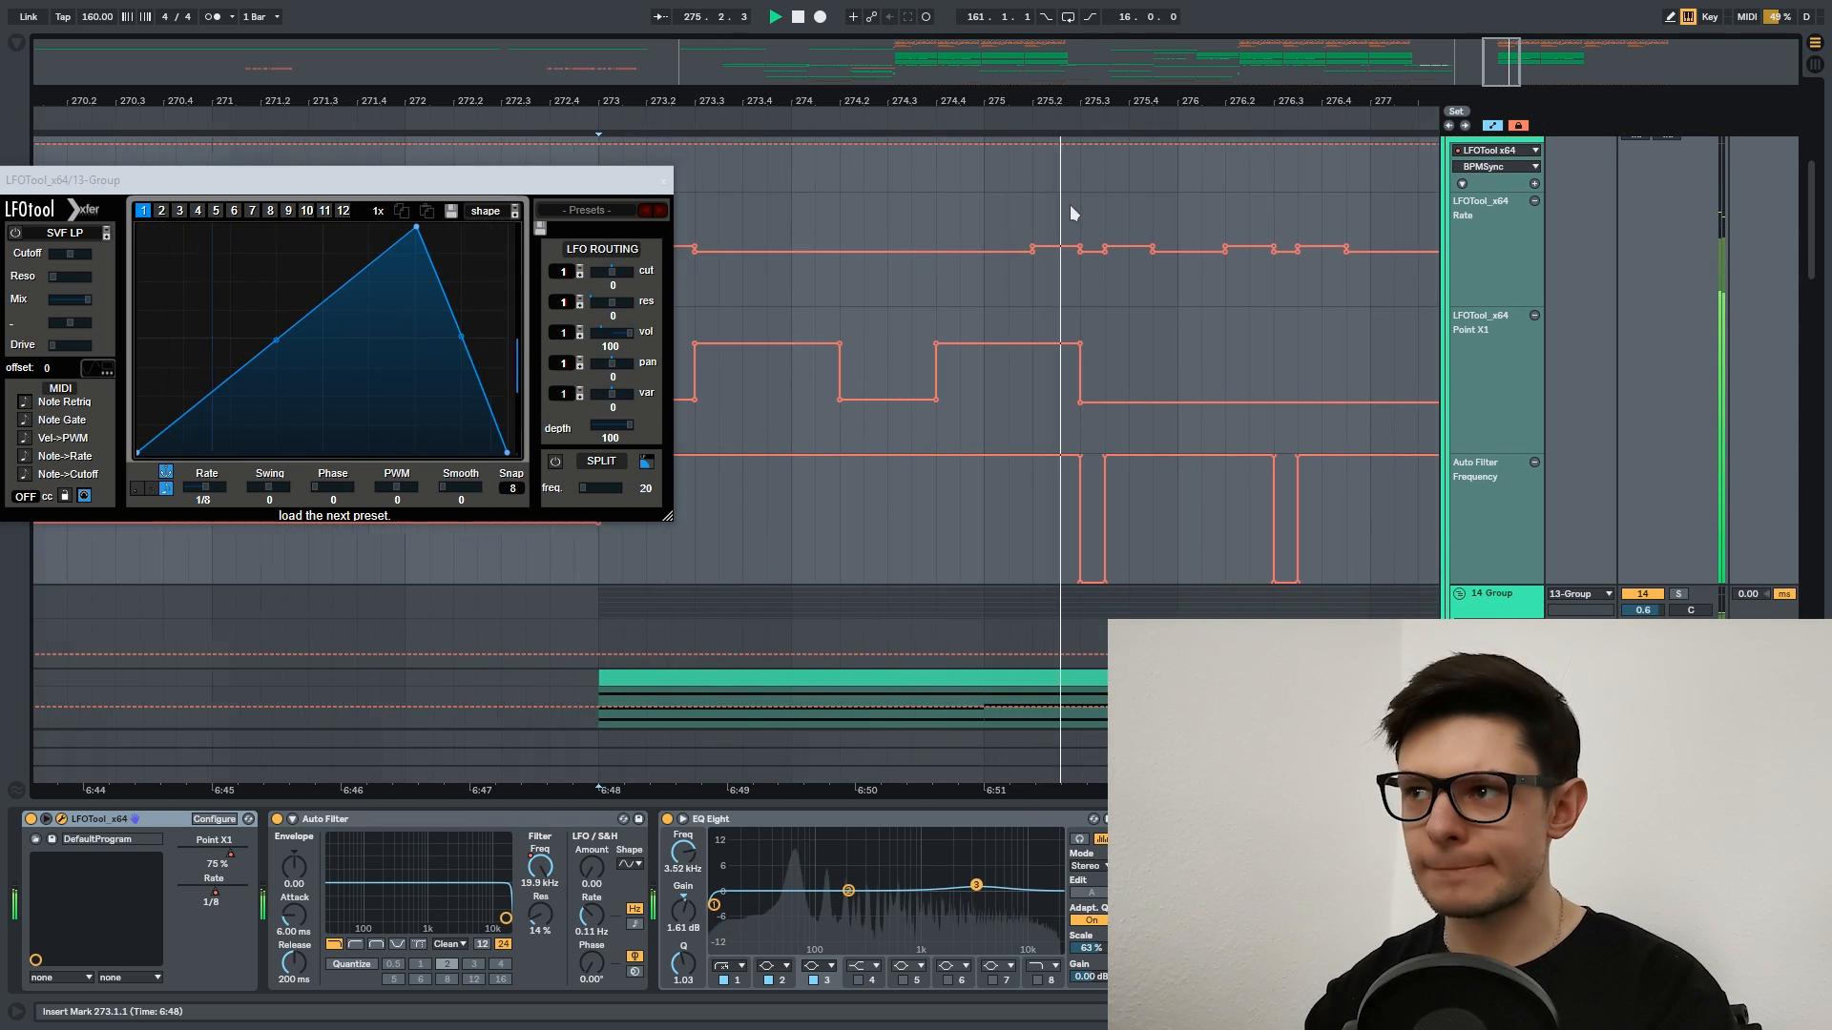
pyautogui.scroll(-1, 1067, 206)
pyautogui.moveTo(1156, 200); pyautogui.dragTo(1046, 233)
pyautogui.scroll(-1, 1130, 249)
pyautogui.press('space')
pyautogui.scroll(1, 1015, 253)
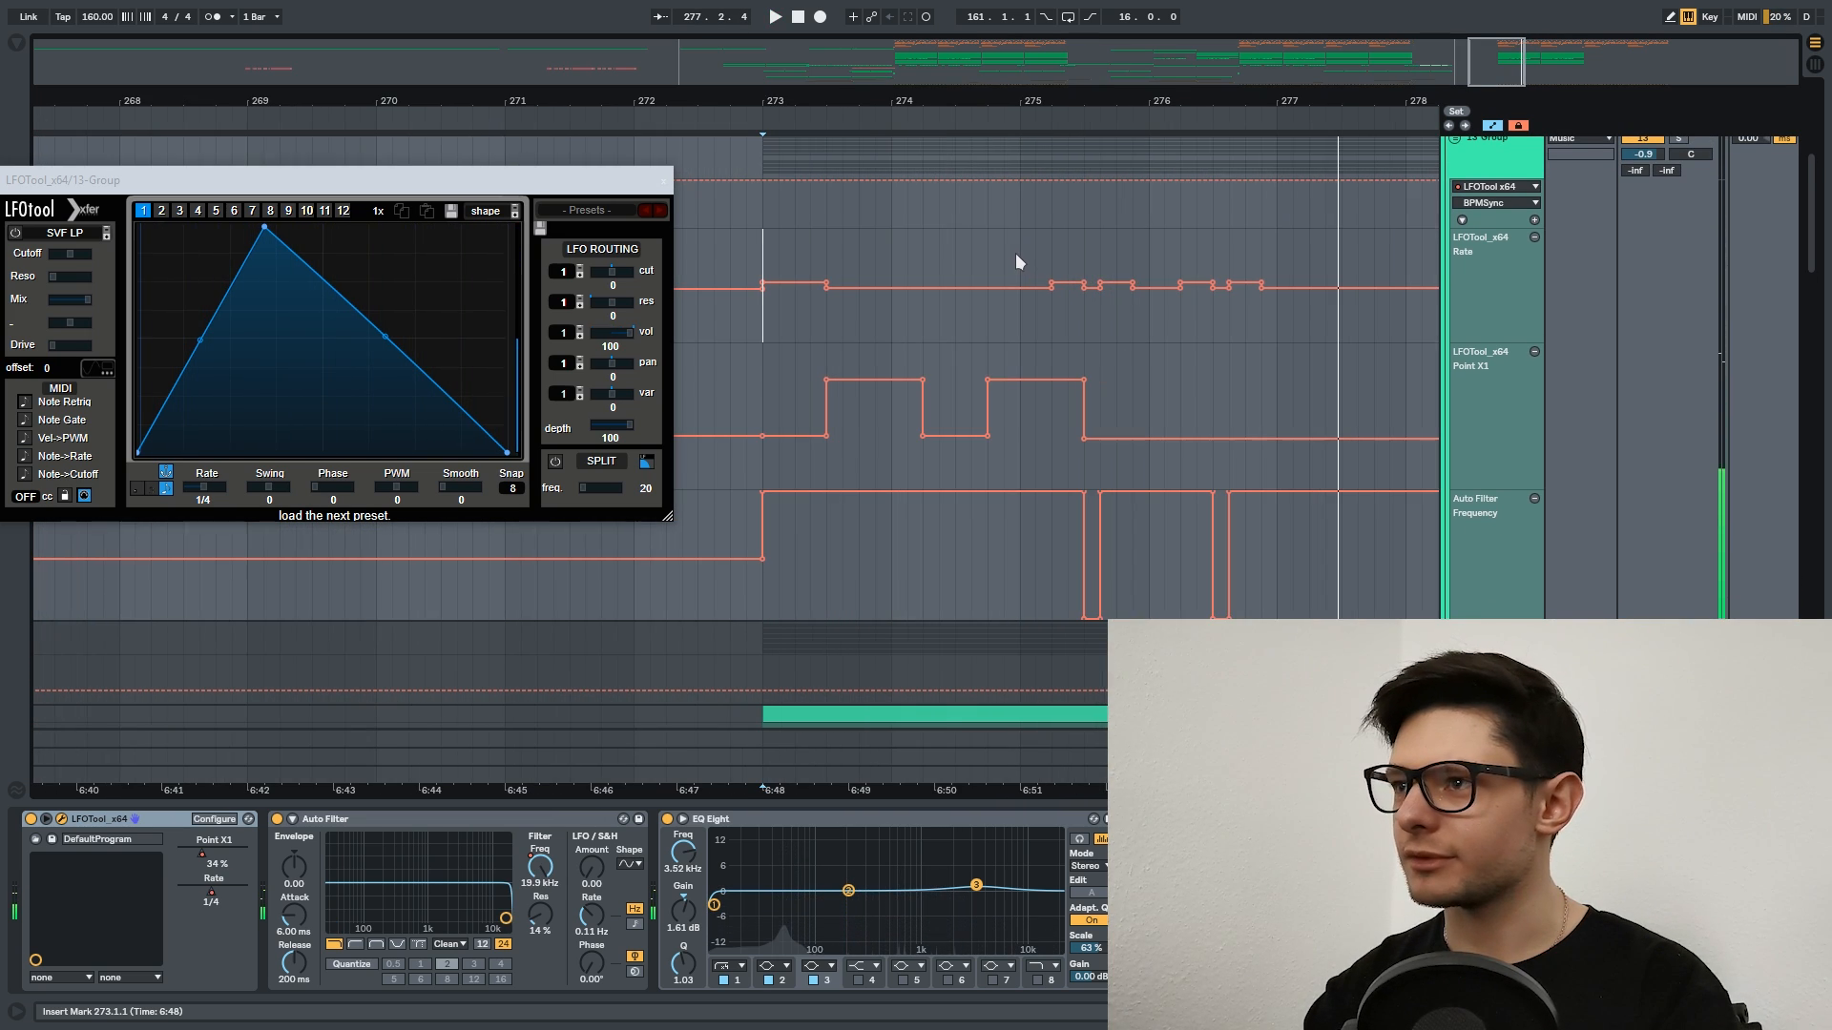
# Replay the Rate steps and Auto Filter Frequency dips of bars 275 and 276 from 275.1.1.
pyautogui.moveTo(1169, 366); pyautogui.dragTo(1149, 366)
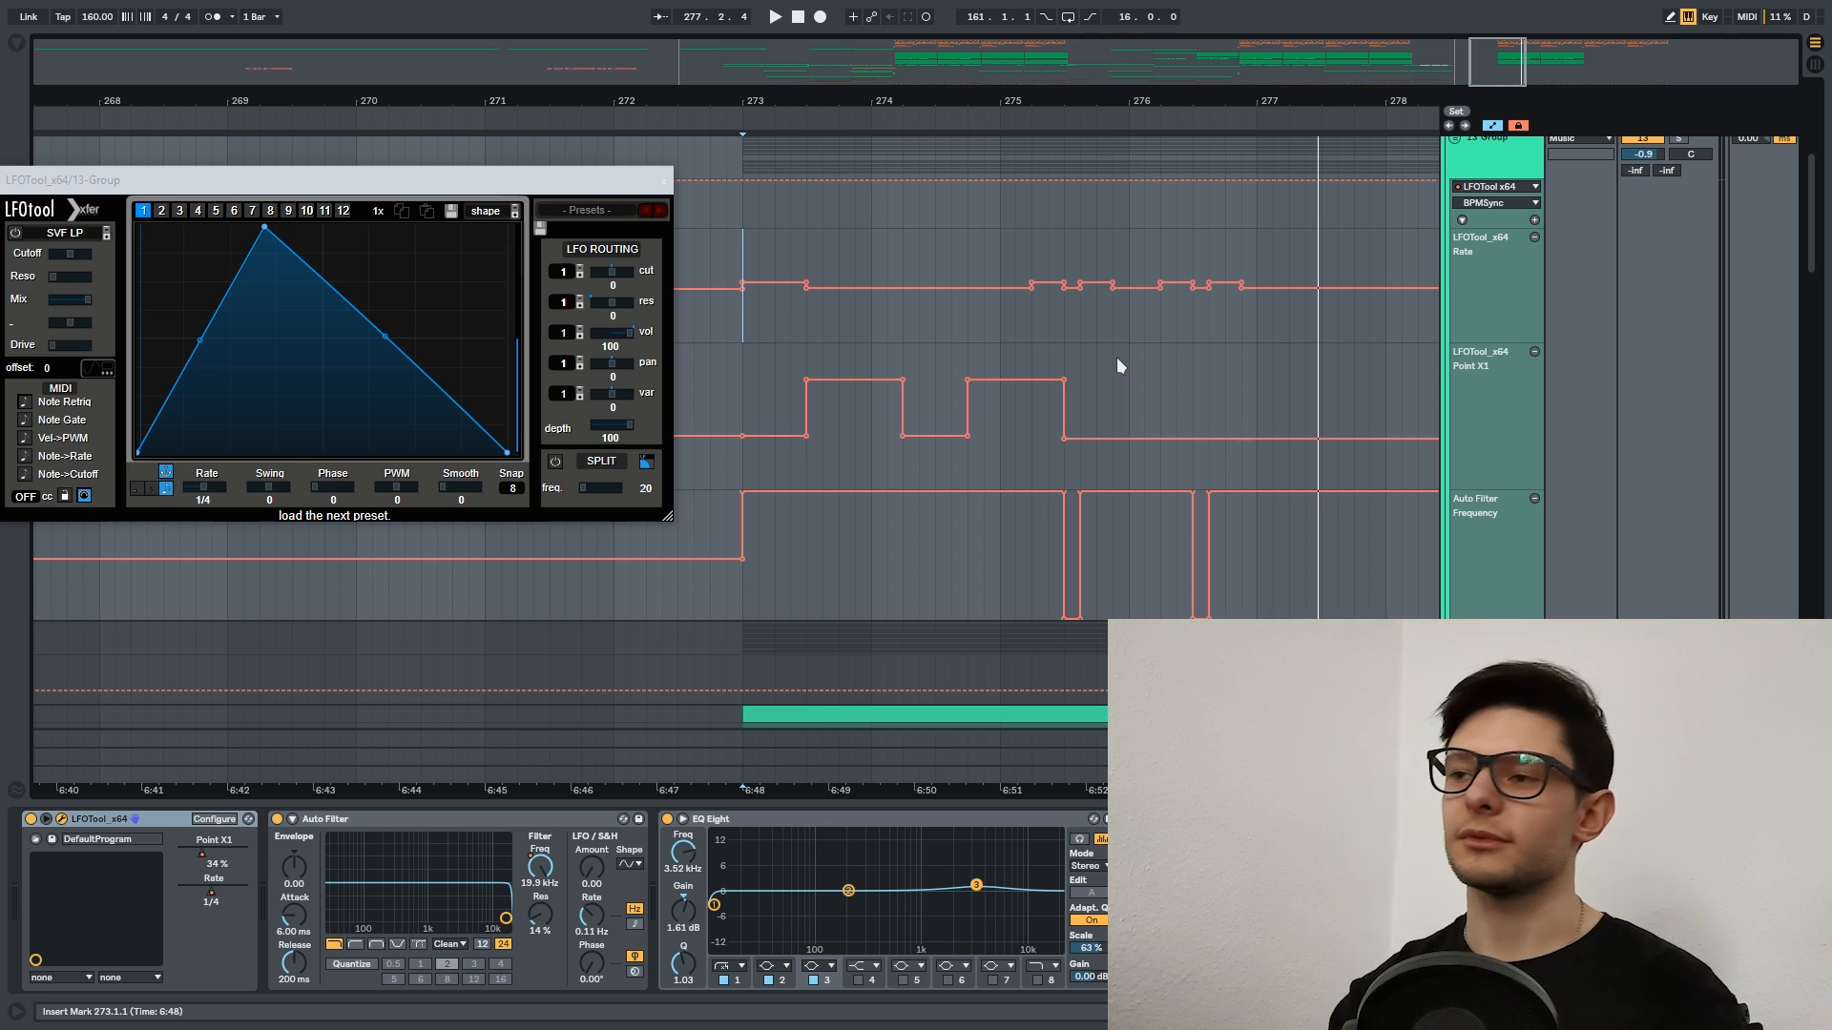
pyautogui.press('space')
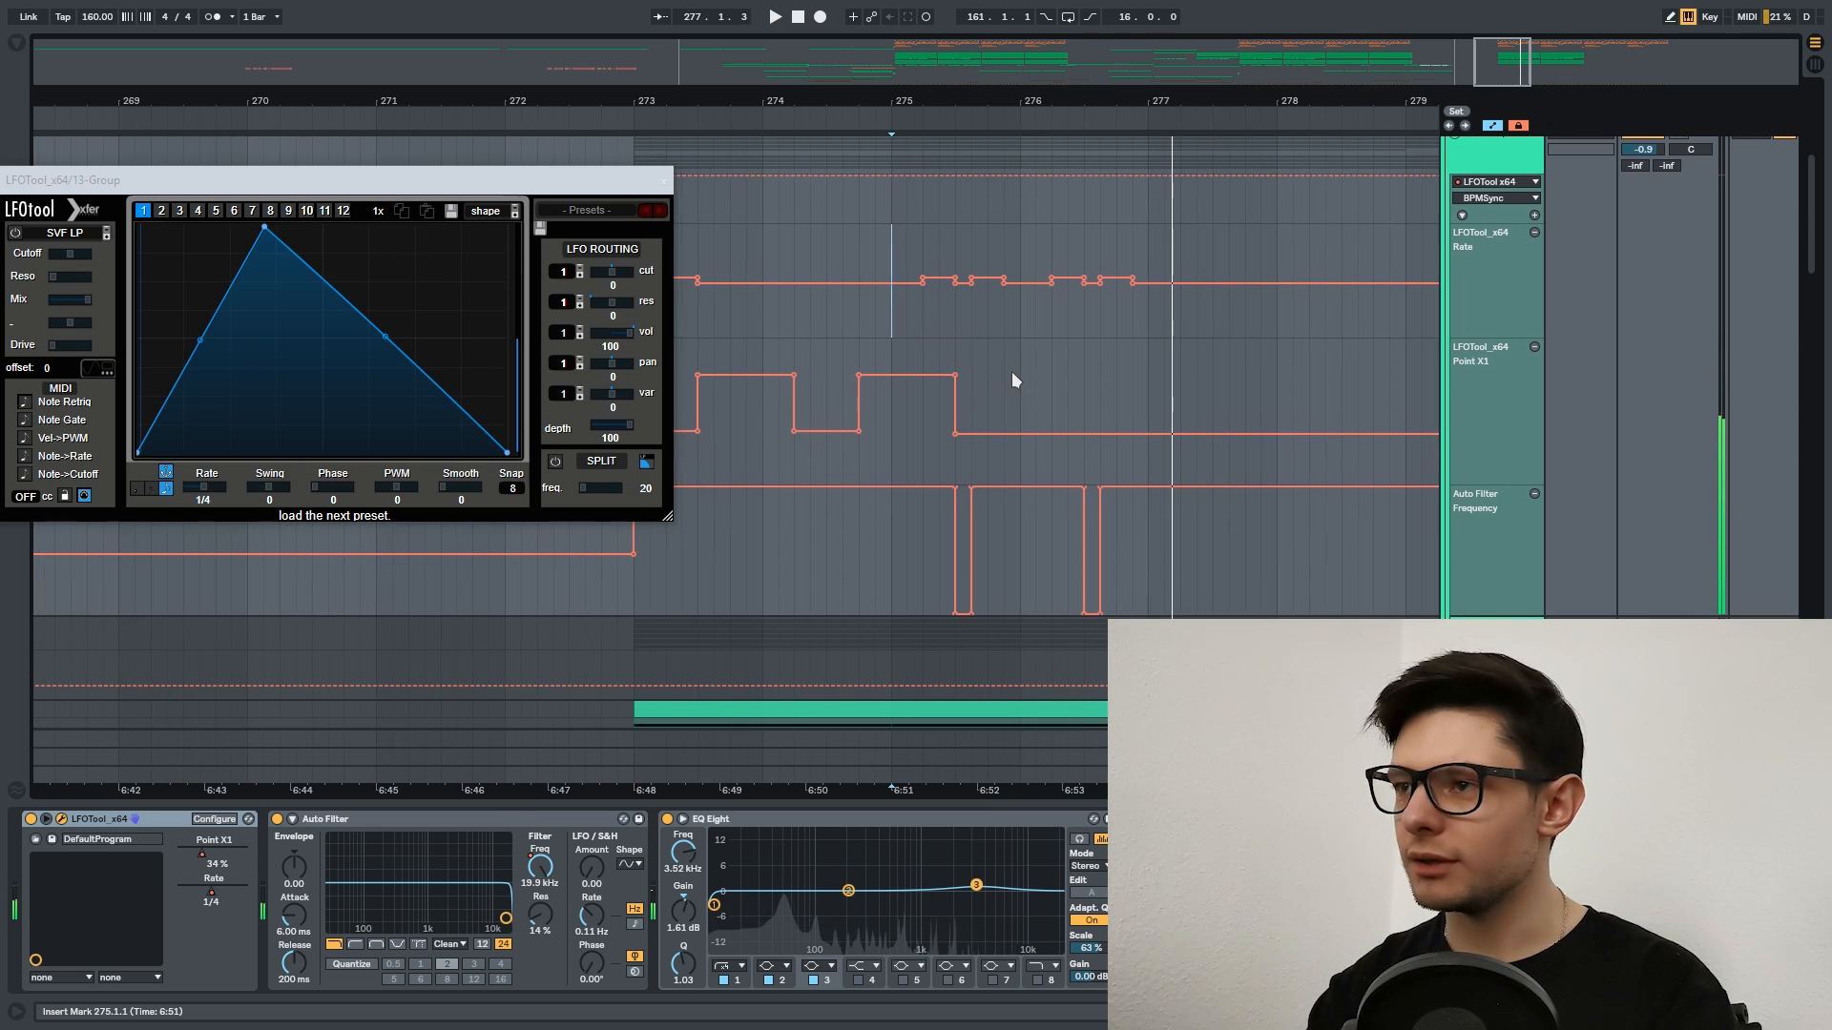
pyautogui.moveTo(1048, 385); pyautogui.dragTo(1045, 524)
pyautogui.click(1495, 330)
pyautogui.moveTo(1044, 460); pyautogui.dragTo(1097, 298)
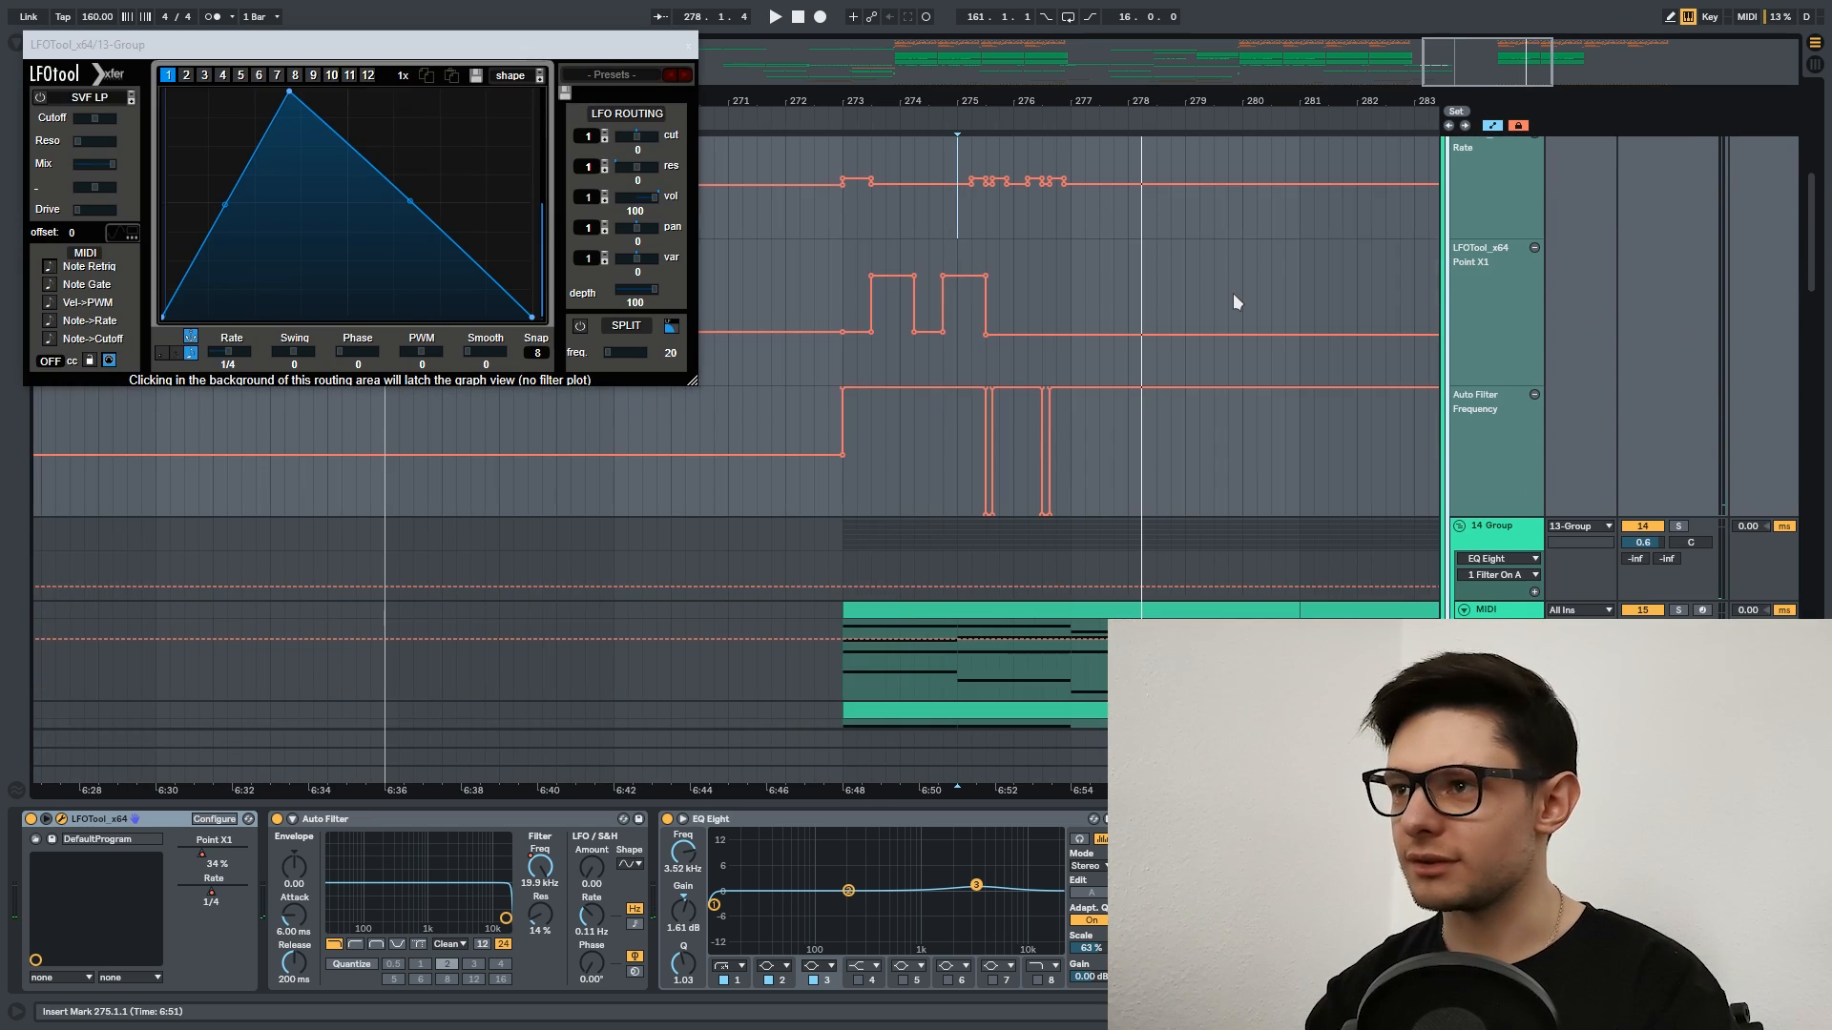
pyautogui.moveTo(1234, 295); pyautogui.dragTo(1242, 411)
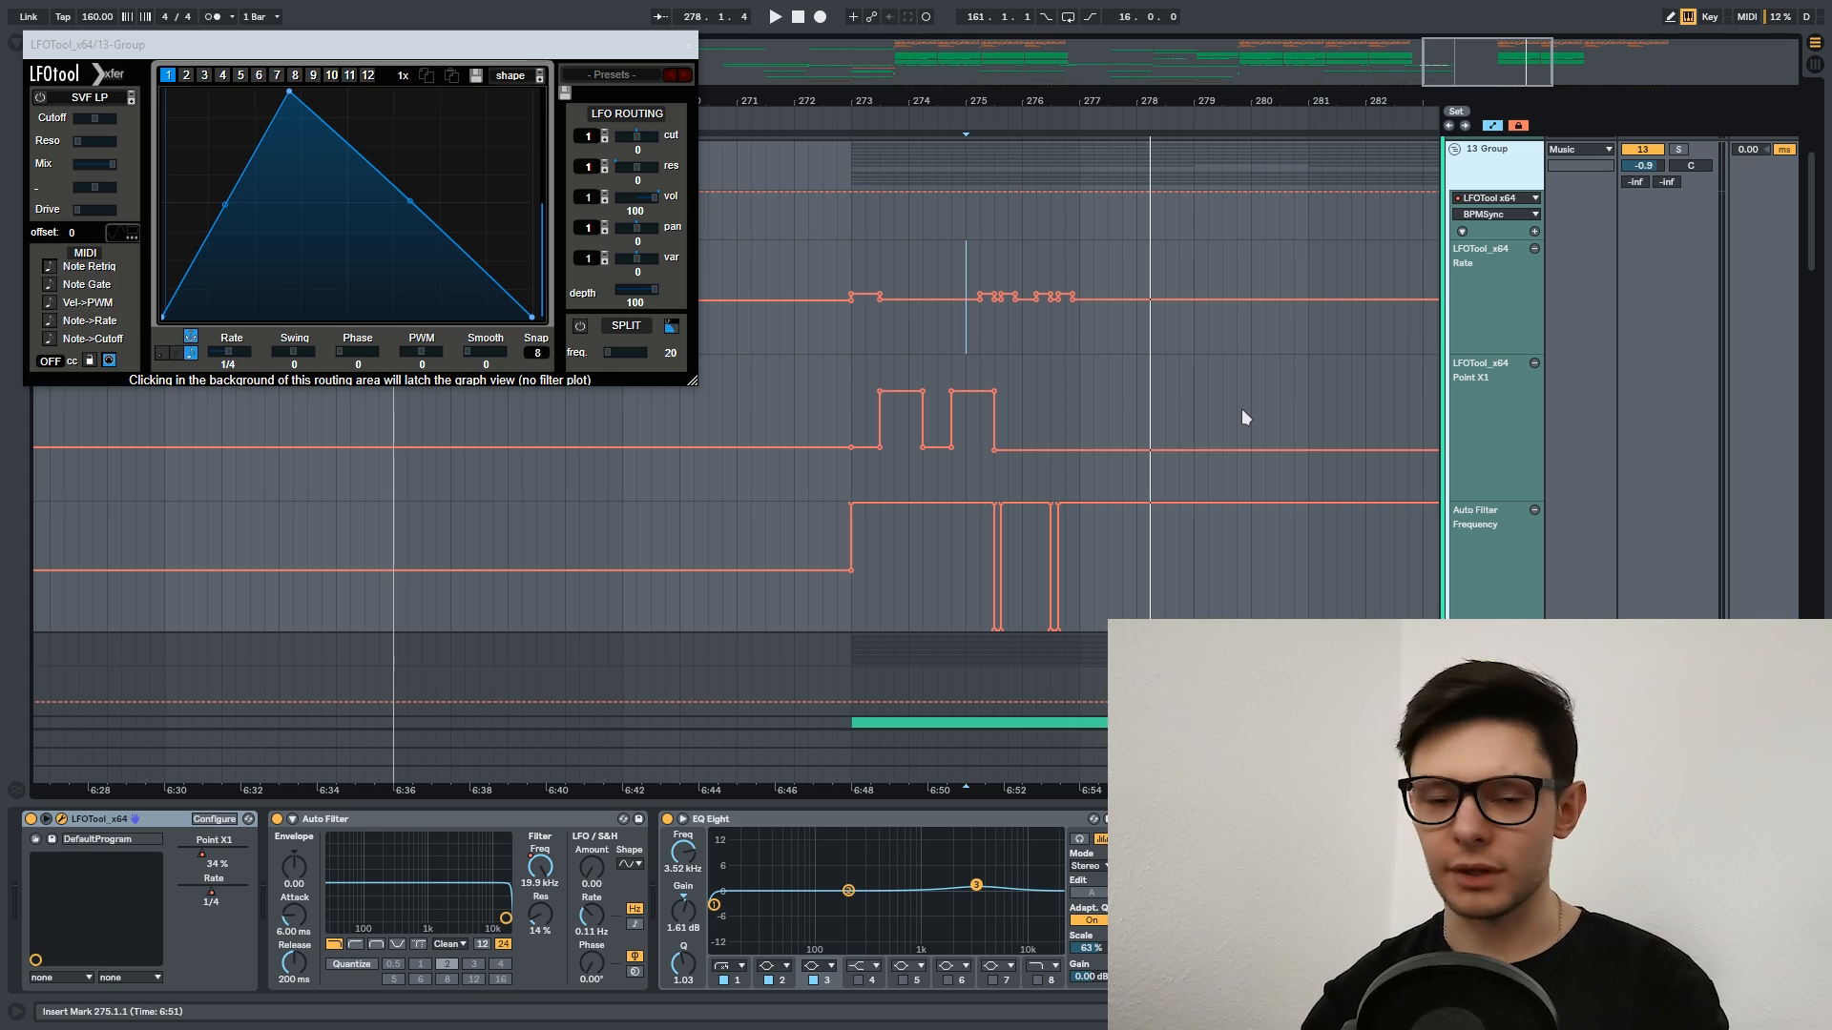